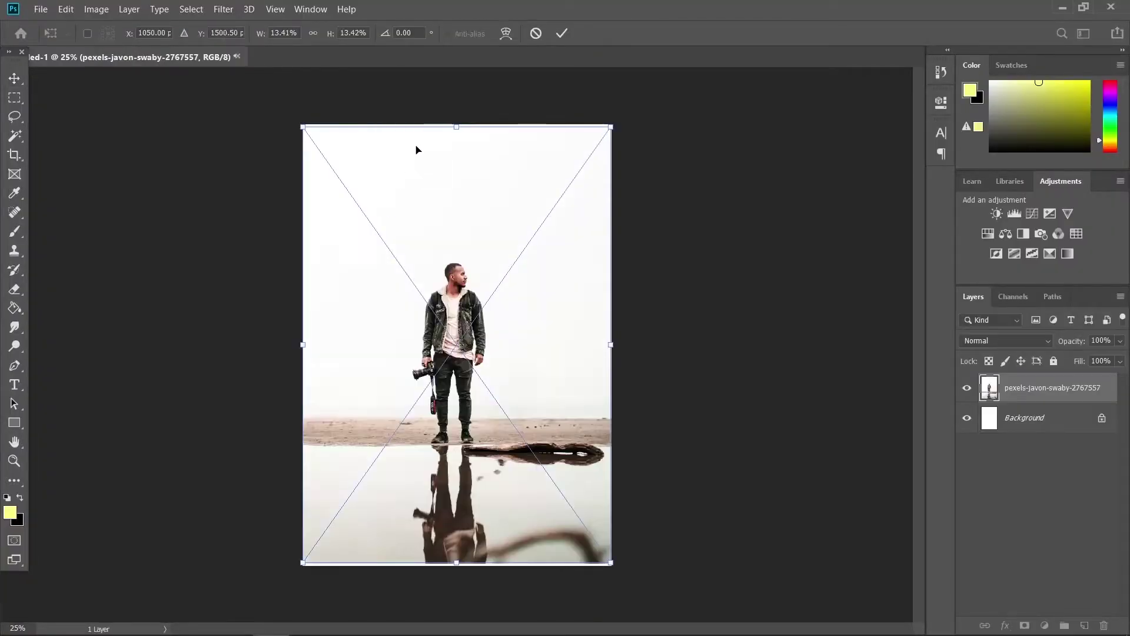
- Enlarge the placed photo of the man to about 13.57% so it covers the canvas up to its upper and lower edges
{"action": "left_click_drag", "start_coordinate": [451, 125], "coordinate": [451, 123]}
{"action": "left_click_drag", "start_coordinate": [458, 564], "coordinate": [458, 566]}
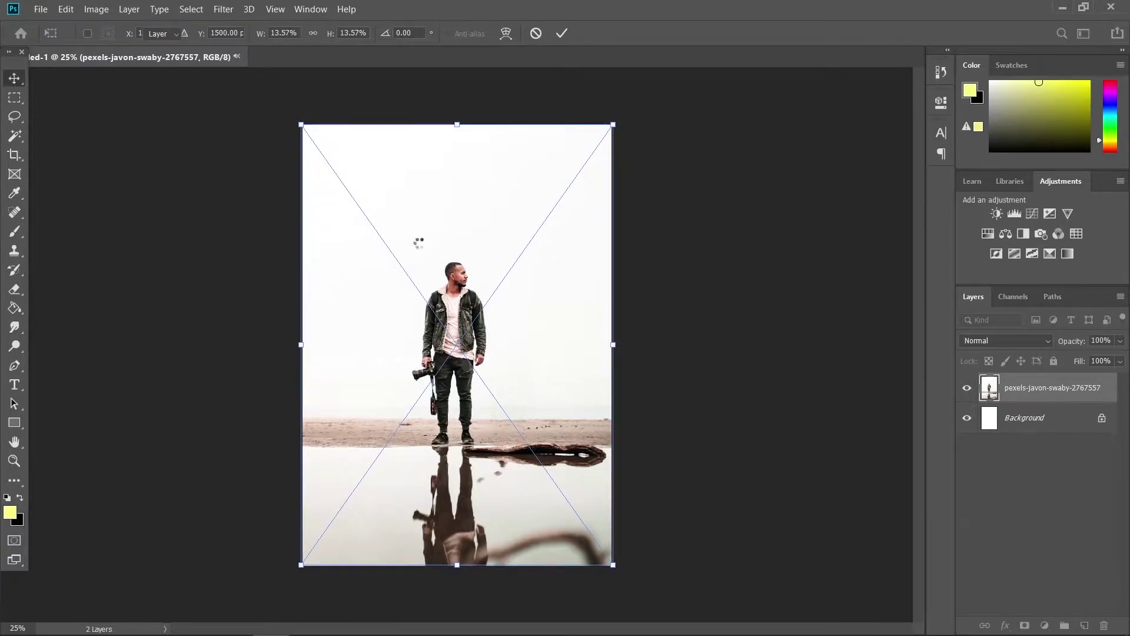
- Start a Pen tool path beneath the camera body and trace along the lower edge of the lens
{"action": "key", "text": "p"}
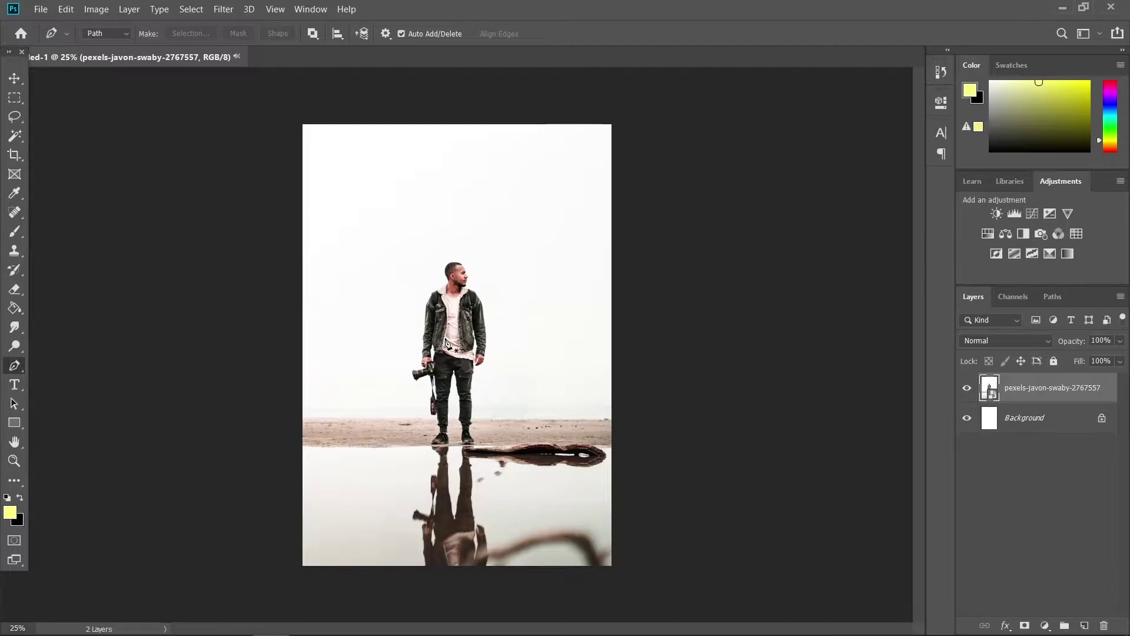
{"action": "key", "text": "alt"}
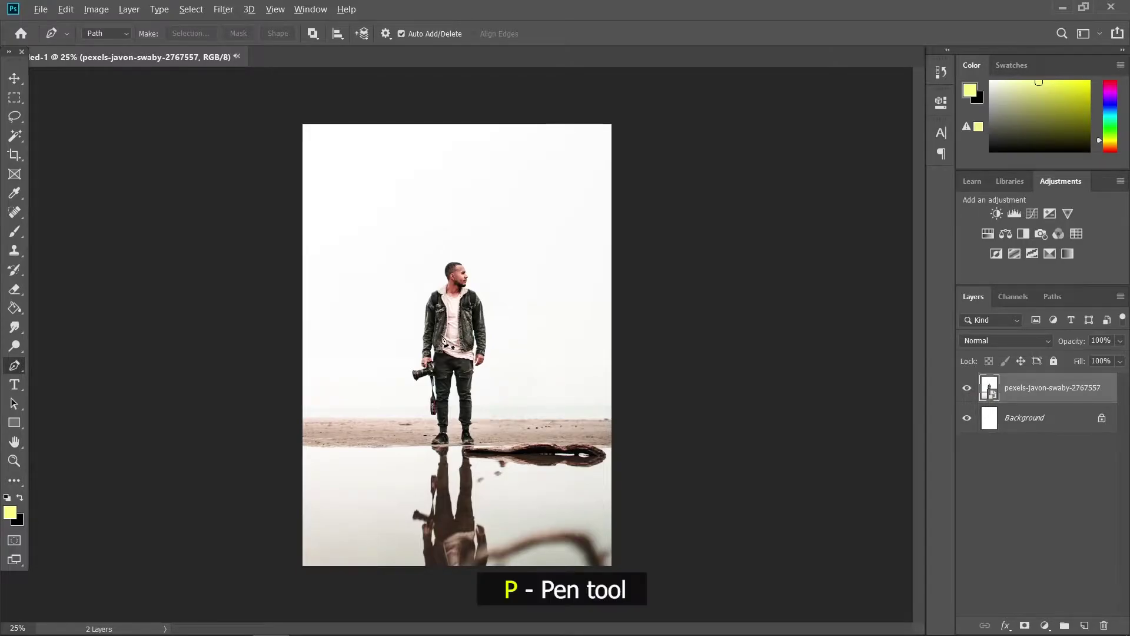
{"action": "scroll", "coordinate": [463, 377], "scroll_direction": "up", "scroll_amount": 10}
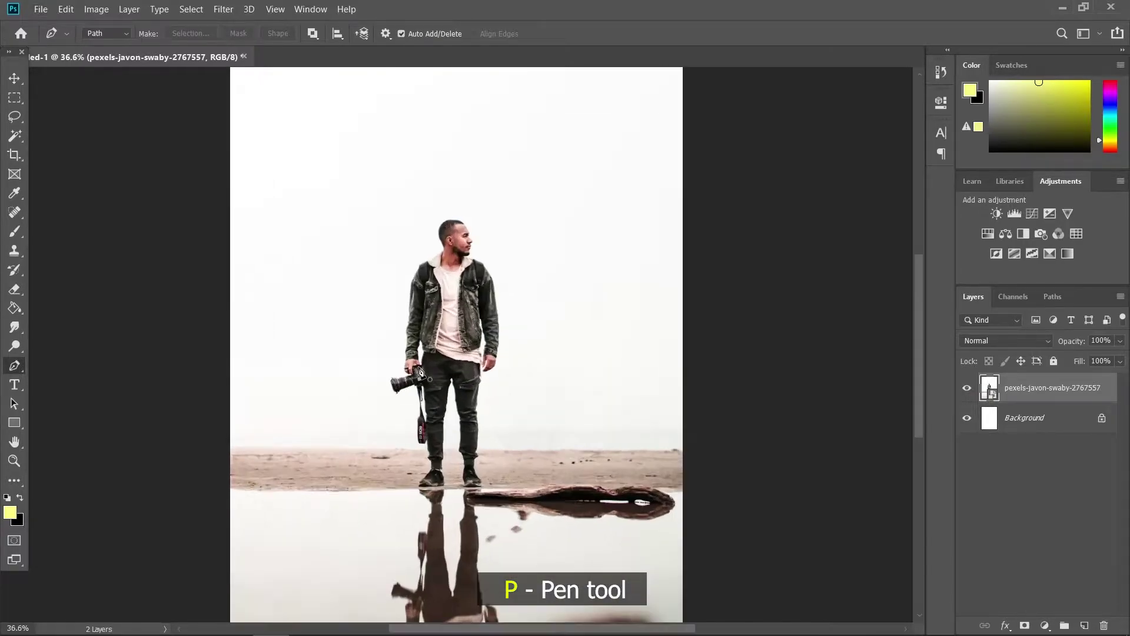
{"action": "scroll", "coordinate": [410, 393], "scroll_direction": "up", "scroll_amount": 5}
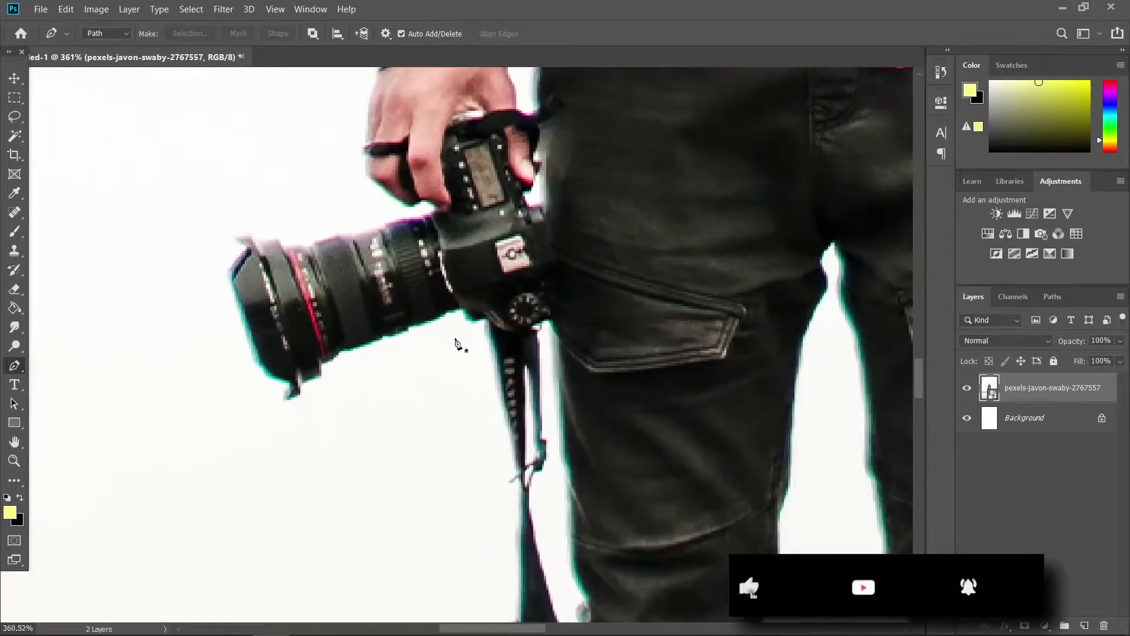
{"action": "scroll", "coordinate": [459, 341], "scroll_direction": "up", "scroll_amount": 3}
{"action": "left_click", "coordinate": [528, 332]}
{"action": "left_click", "coordinate": [512, 333]}
{"action": "left_click", "coordinate": [506, 326]}
{"action": "left_click_drag", "start_coordinate": [502, 320], "coordinate": [497, 321]}
{"action": "left_click_drag", "start_coordinate": [487, 326], "coordinate": [437, 340]}
{"action": "scroll", "coordinate": [479, 333], "scroll_direction": "up", "scroll_amount": 2}
{"action": "scroll", "coordinate": [482, 330], "scroll_direction": "up", "scroll_amount": 3}
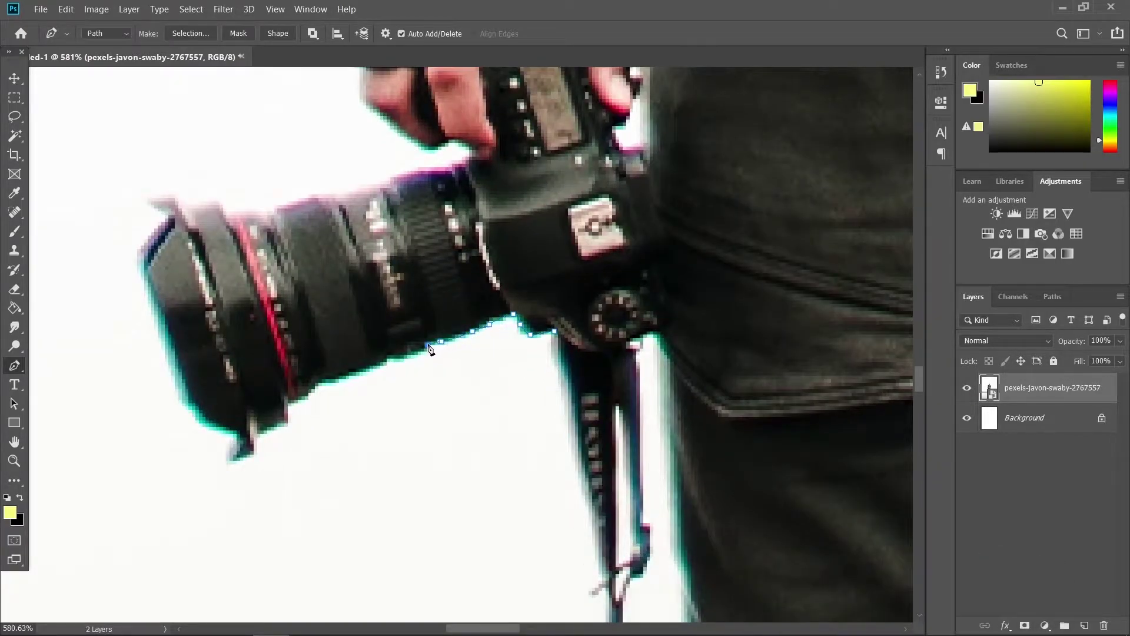
{"action": "scroll", "coordinate": [370, 367], "scroll_direction": "up", "scroll_amount": 2}
{"action": "left_click", "coordinate": [366, 368]}
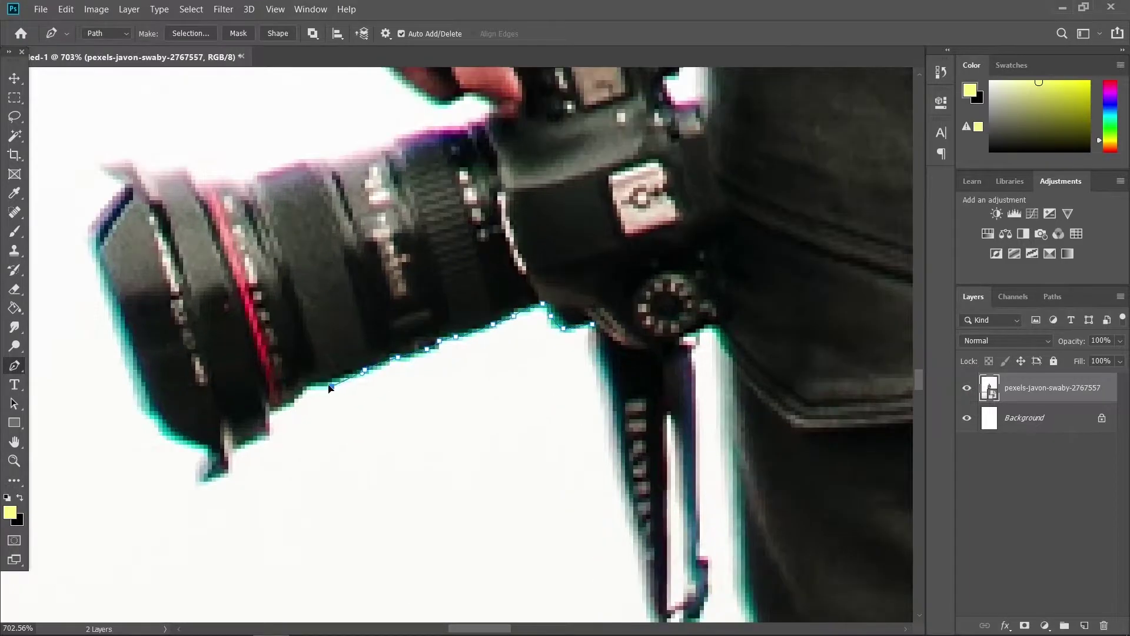
- Continue the path around the lower corner of the lens hood, following its protruding tip
{"action": "left_click_drag", "start_coordinate": [282, 407], "coordinate": [472, 334]}
{"action": "left_click", "coordinate": [460, 356]}
{"action": "left_click", "coordinate": [419, 378]}
{"action": "left_click", "coordinate": [402, 406]}
{"action": "left_click", "coordinate": [398, 382]}
{"action": "left_click_drag", "start_coordinate": [369, 366], "coordinate": [419, 470]}
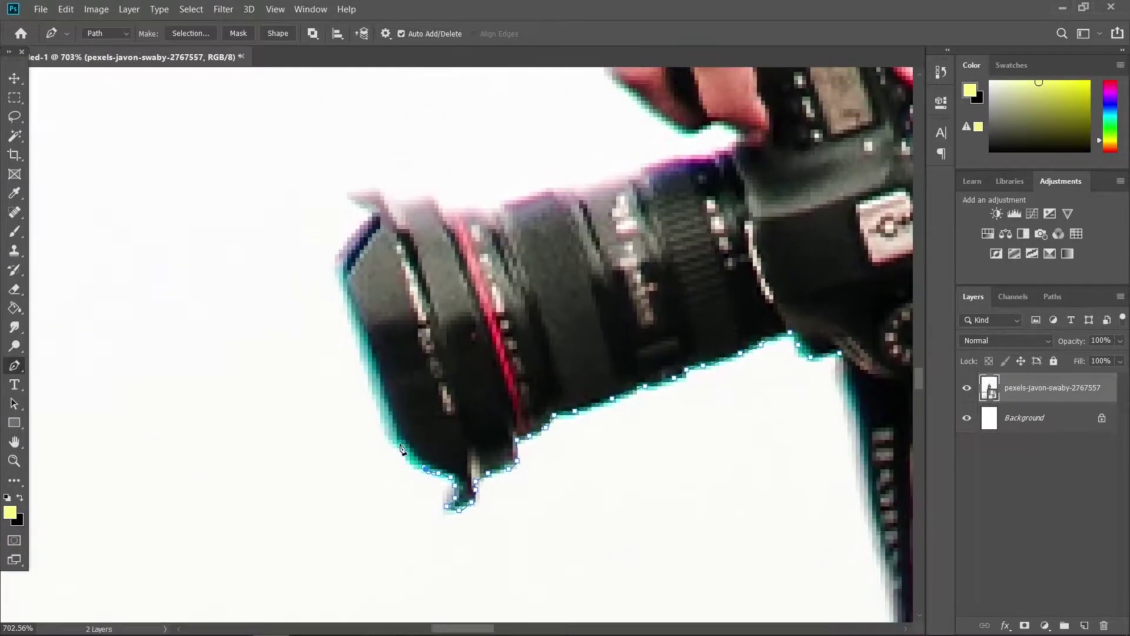
- Trace the path up the front of the lens and along its upper edge towards the hand
{"action": "left_click", "coordinate": [366, 387]}
{"action": "left_click_drag", "start_coordinate": [331, 280], "coordinate": [370, 389]}
{"action": "left_click", "coordinate": [368, 386]}
{"action": "left_click", "coordinate": [369, 364]}
{"action": "left_click", "coordinate": [380, 347]}
{"action": "left_click", "coordinate": [388, 311]}
{"action": "left_click", "coordinate": [413, 302]}
{"action": "left_click", "coordinate": [454, 307]}
{"action": "left_click", "coordinate": [504, 314]}
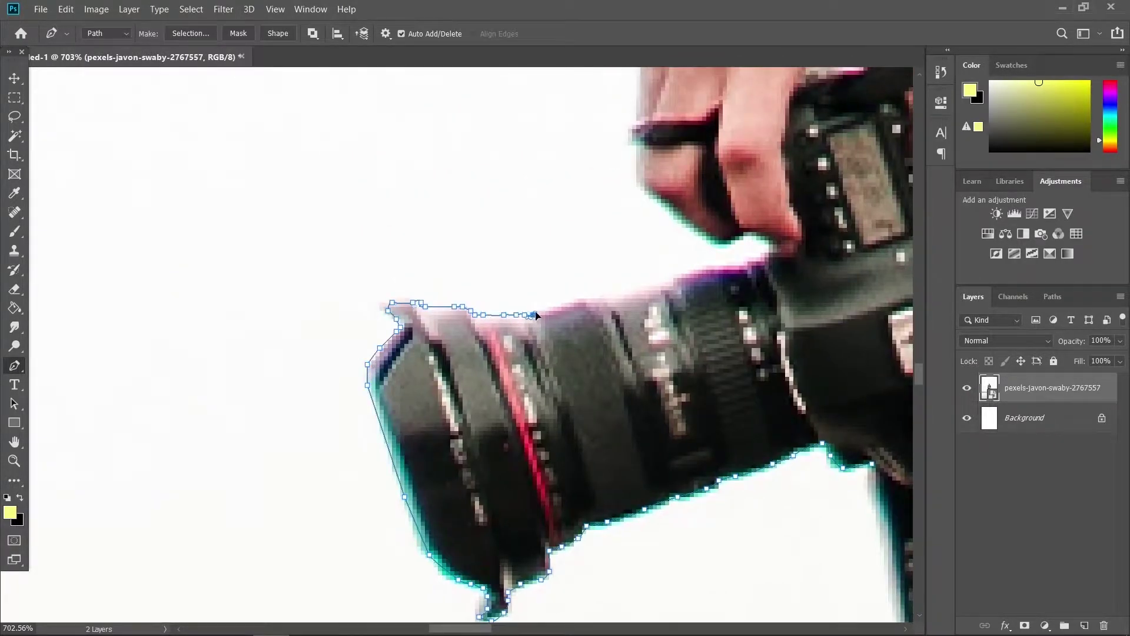
- Close the path around the whole man at the camera and convert it to a selection
{"action": "left_click", "coordinate": [400, 292]}
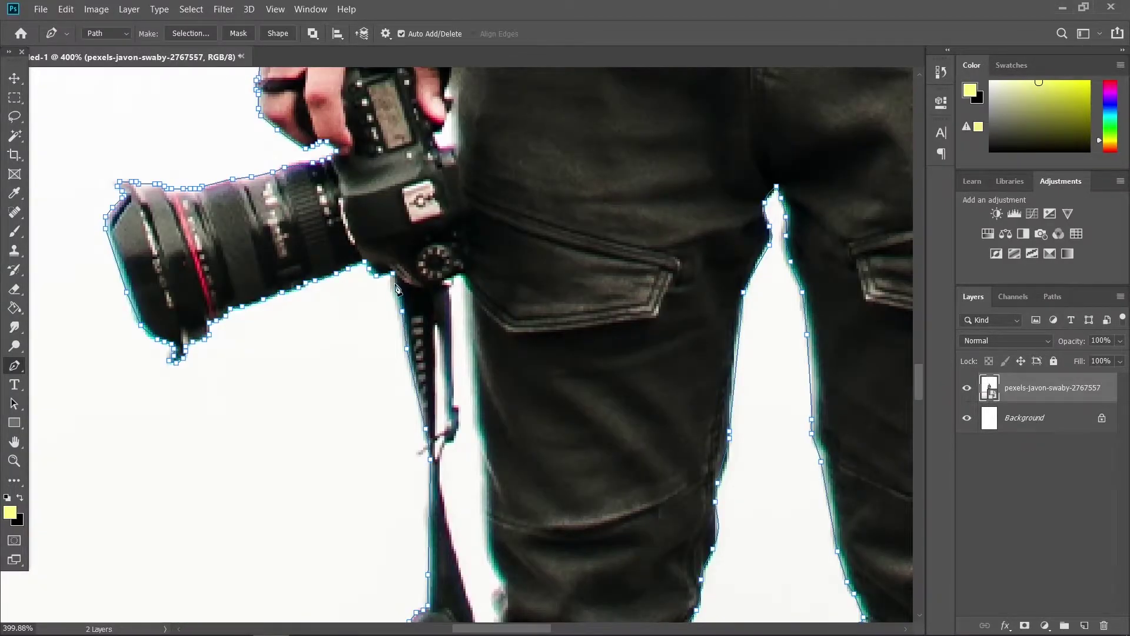
{"action": "scroll", "coordinate": [396, 288], "scroll_direction": "down", "scroll_amount": 4}
{"action": "right_click", "coordinate": [512, 360]}
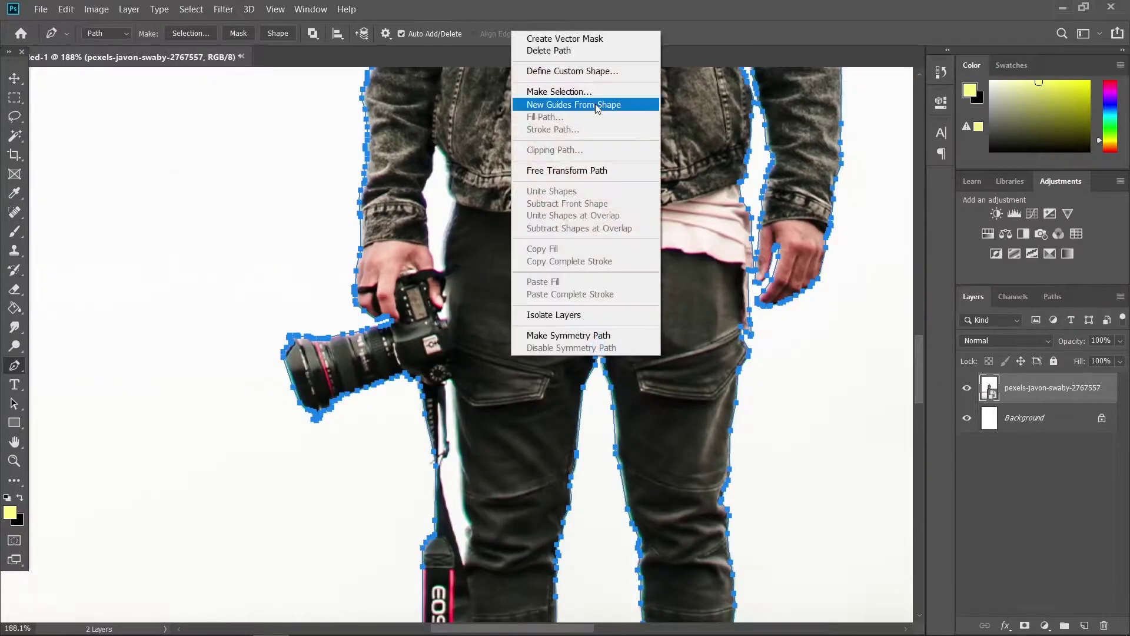
{"action": "left_click", "coordinate": [595, 91]}
{"action": "left_click", "coordinate": [640, 154]}
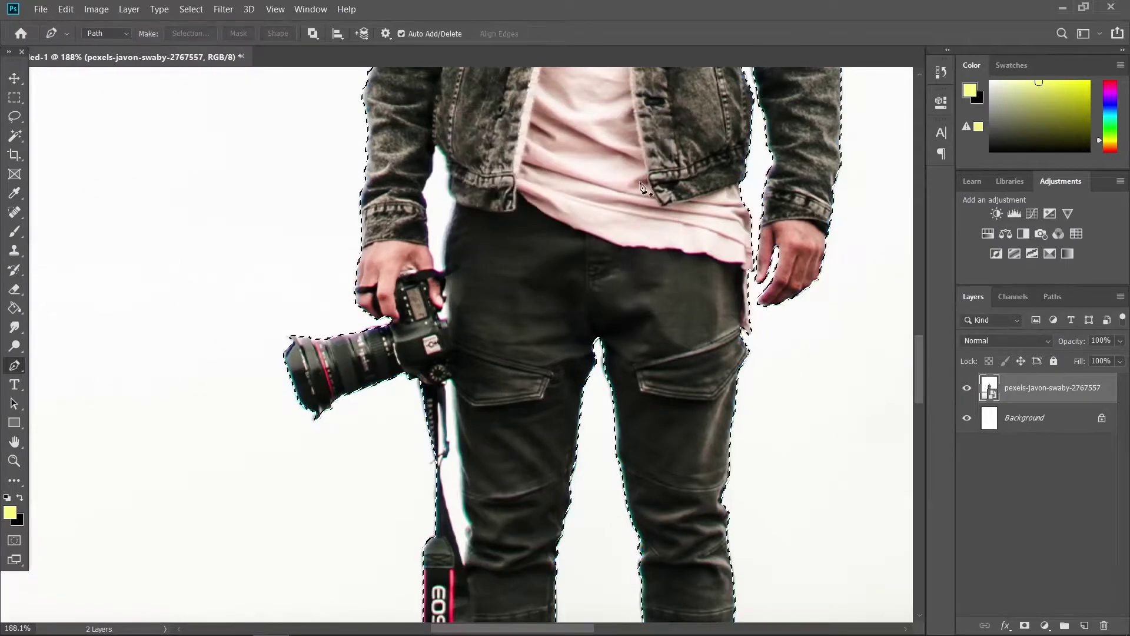
- Copy the selected man to a new layer and toggle the original photo's visibility to check the cutout, leaving it shown
{"action": "scroll", "coordinate": [625, 376], "scroll_direction": "down", "scroll_amount": 3}
{"action": "scroll", "coordinate": [617, 364], "scroll_direction": "down", "scroll_amount": 4}
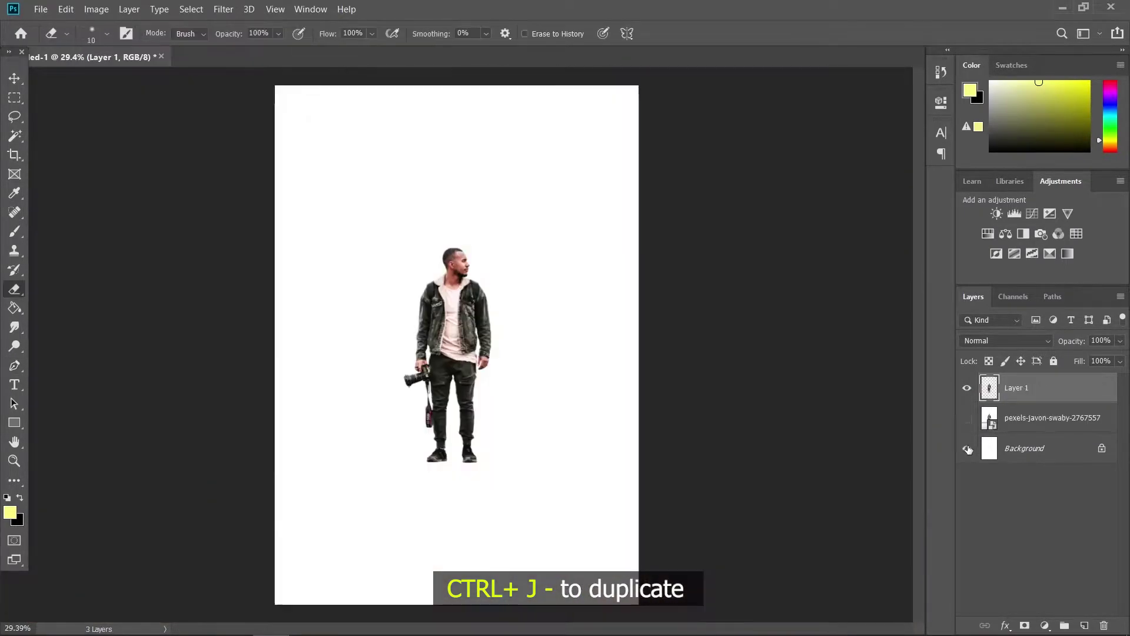
{"action": "left_click", "coordinate": [967, 419]}
{"action": "left_click", "coordinate": [967, 419]}
{"action": "left_click", "coordinate": [967, 419]}
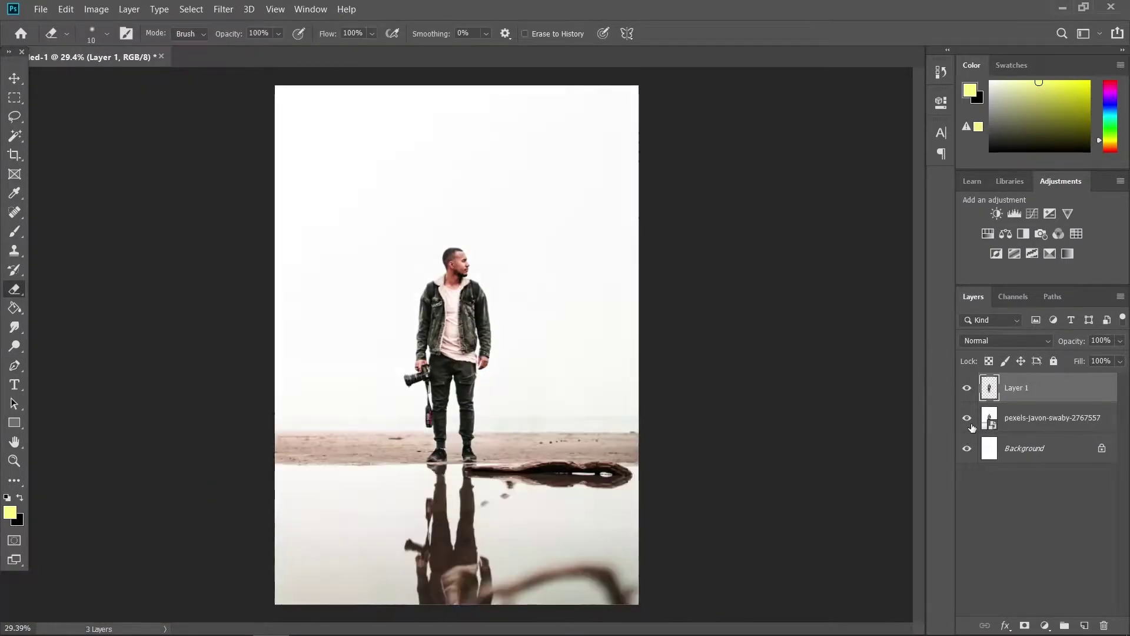
- On the original photo layer, trace a Pen tool path around the man's reflection in the water
{"action": "left_click", "coordinate": [1027, 419]}
{"action": "key", "text": "p"}
{"action": "scroll", "coordinate": [457, 582], "scroll_direction": "up", "scroll_amount": 9}
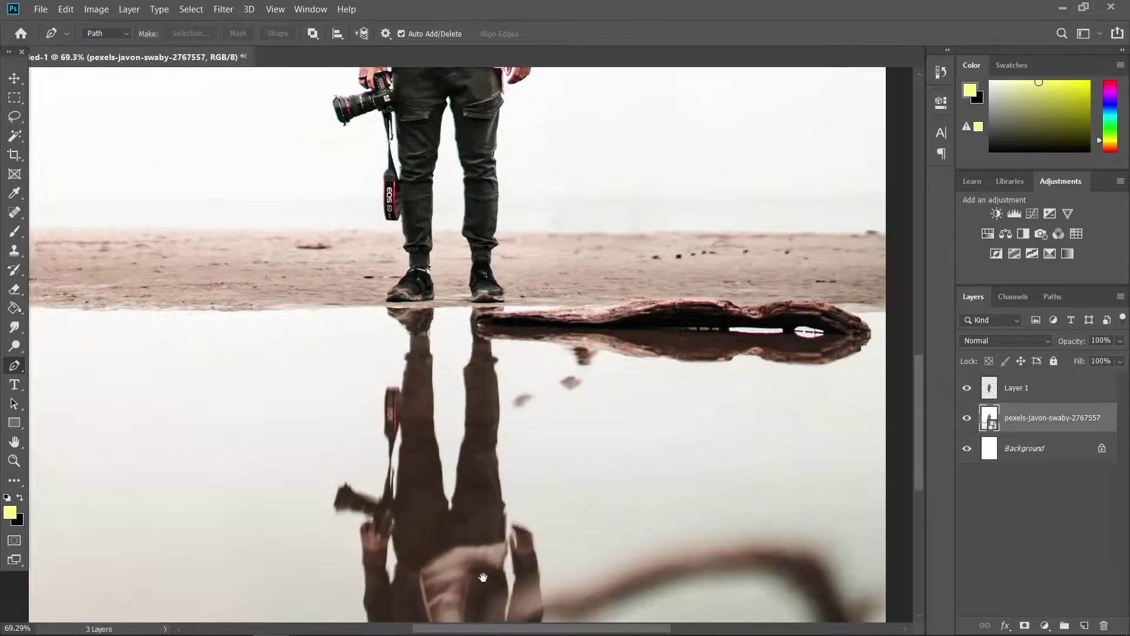
{"action": "mouse_move", "coordinate": [481, 582]}
{"action": "left_mouse_down"}
{"action": "mouse_move", "coordinate": [497, 328]}
{"action": "mouse_move", "coordinate": [499, 341]}
{"action": "left_mouse_up"}
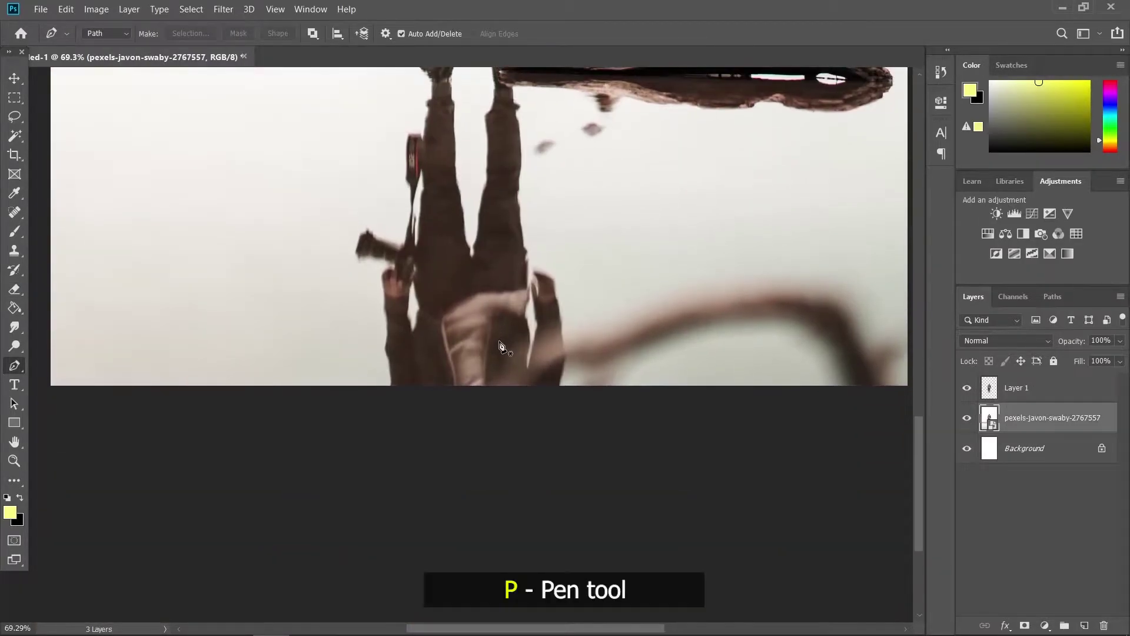
{"action": "scroll", "coordinate": [558, 352], "scroll_direction": "up", "scroll_amount": 2}
{"action": "scroll", "coordinate": [580, 351], "scroll_direction": "up", "scroll_amount": 3}
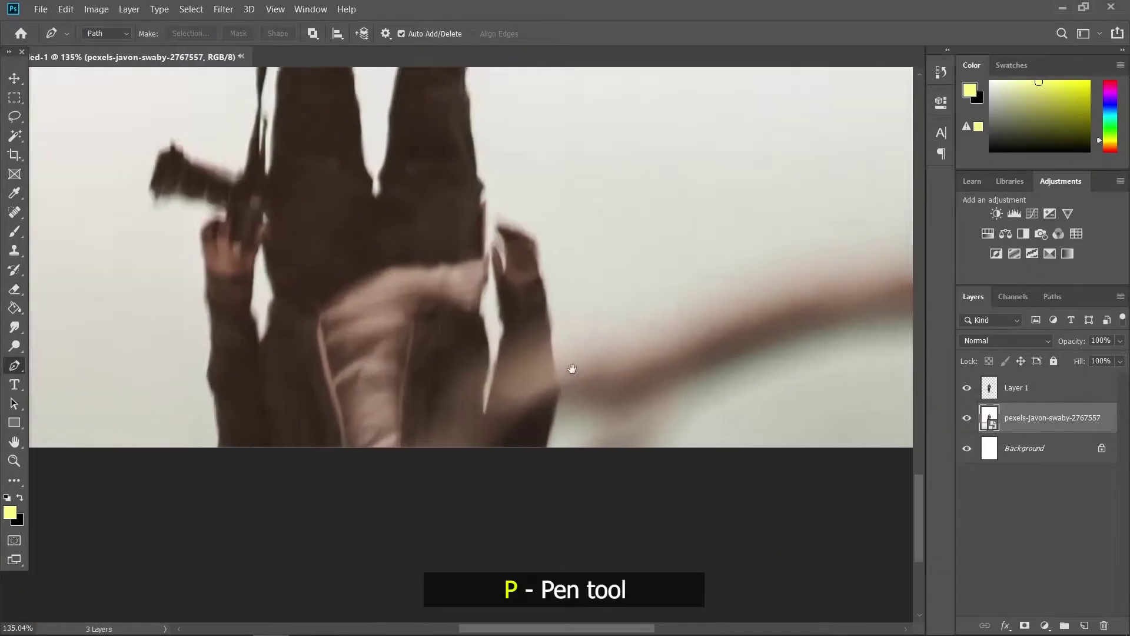
{"action": "left_click", "coordinate": [528, 400]}
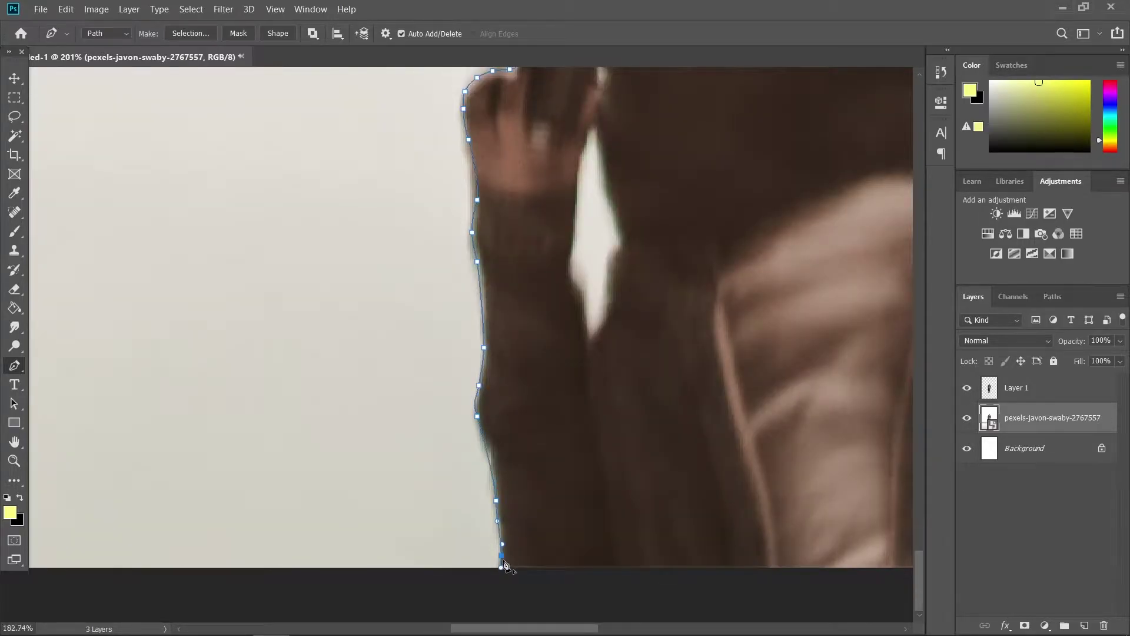
- Complete the reflection's path along the canvas's lower edge and make a new anti-aliased selection from it with a feather radius of 0
{"action": "scroll", "coordinate": [584, 552], "scroll_direction": "down", "scroll_amount": 2}
{"action": "left_click_drag", "start_coordinate": [584, 552], "coordinate": [481, 362]}
{"action": "left_click", "coordinate": [728, 388]}
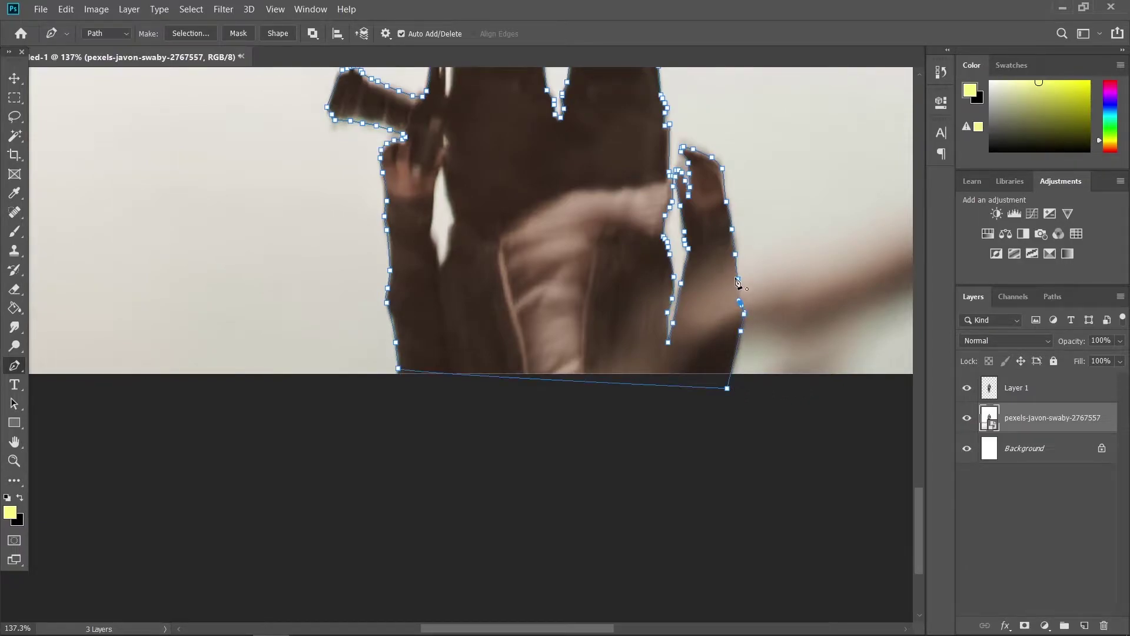
{"action": "right_click", "coordinate": [525, 231]}
{"action": "left_click", "coordinate": [565, 293]}
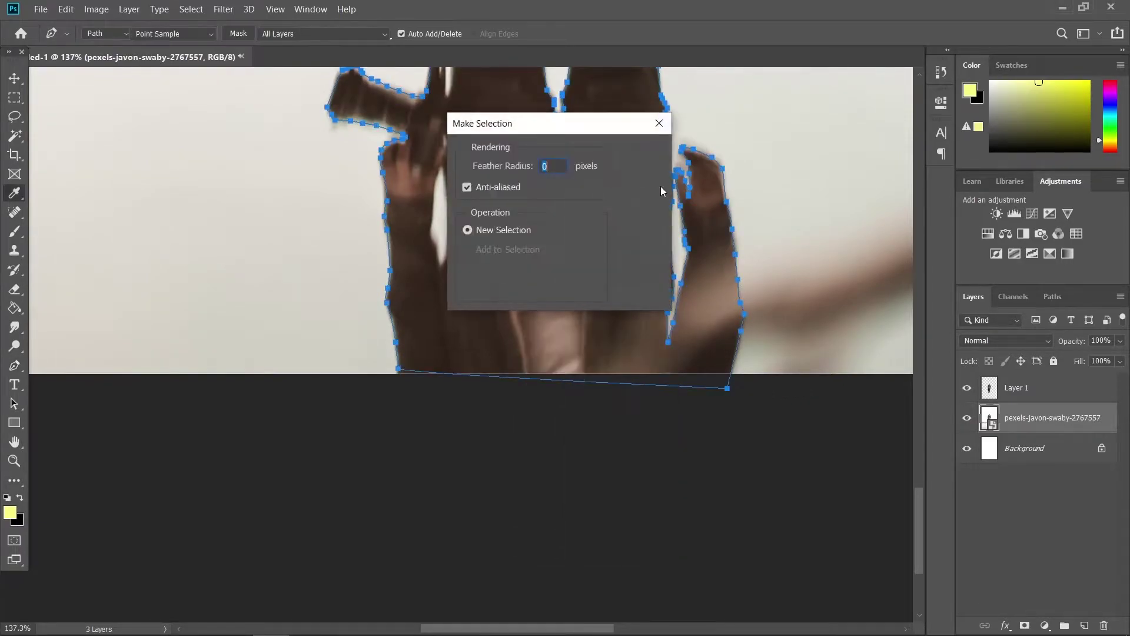
{"action": "left_click", "coordinate": [644, 157]}
- Copy the selected reflection to a new layer and hide the Background and original photo layers
{"action": "scroll", "coordinate": [650, 257], "scroll_direction": "down", "scroll_amount": 4}
{"action": "left_click_drag", "start_coordinate": [649, 205], "coordinate": [403, 410]}
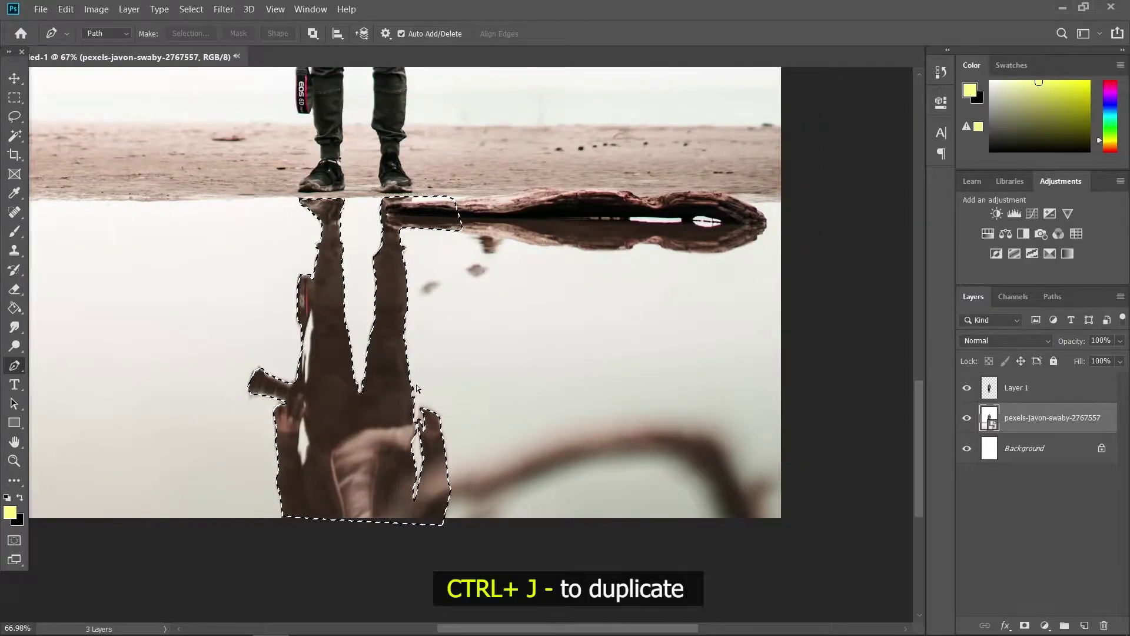
{"action": "key", "text": "ctrl+j"}
{"action": "left_click", "coordinate": [967, 479]}
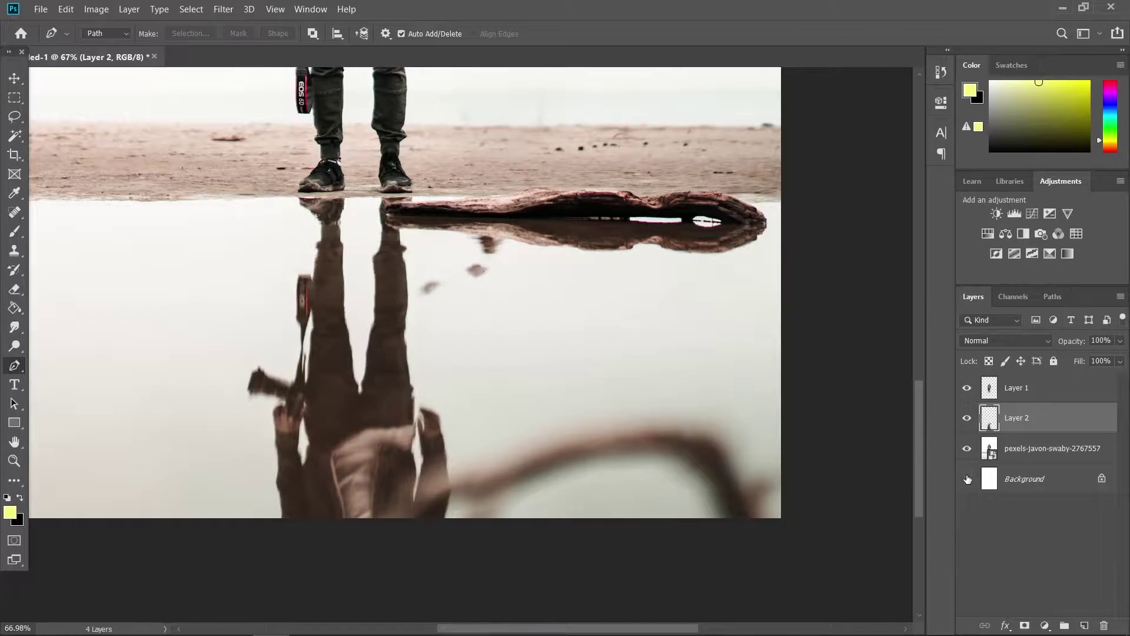
{"action": "left_click", "coordinate": [966, 448]}
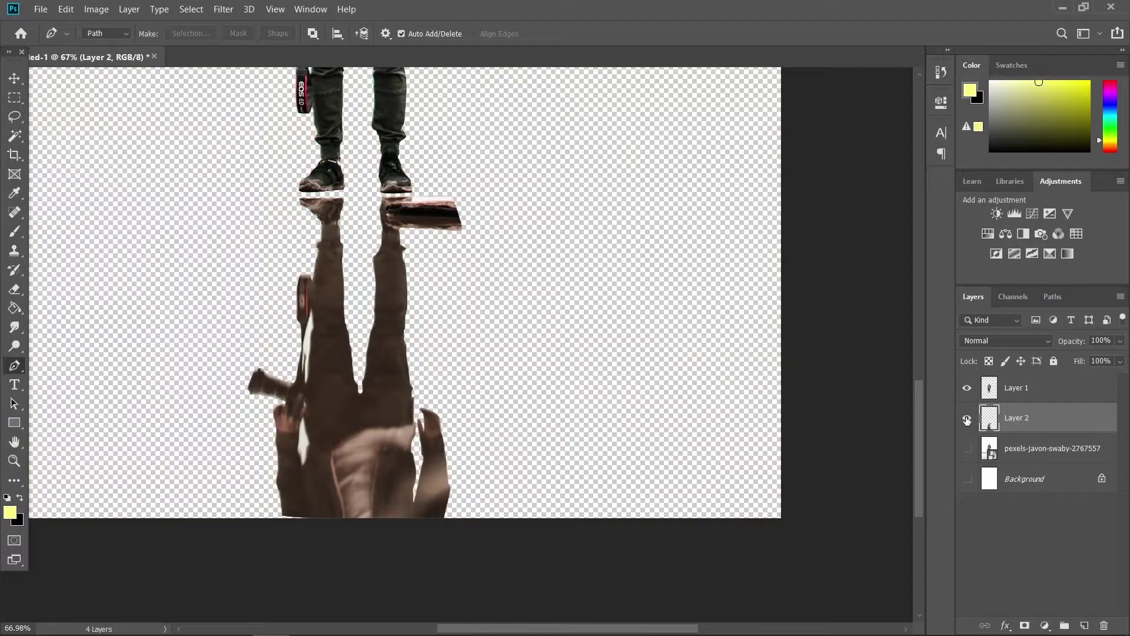
- Erase the white gap between the reflected arm and torso on the reflection layer
{"action": "scroll", "coordinate": [465, 416], "scroll_direction": "down", "scroll_amount": 8}
{"action": "scroll", "coordinate": [441, 472], "scroll_direction": "up", "scroll_amount": 4}
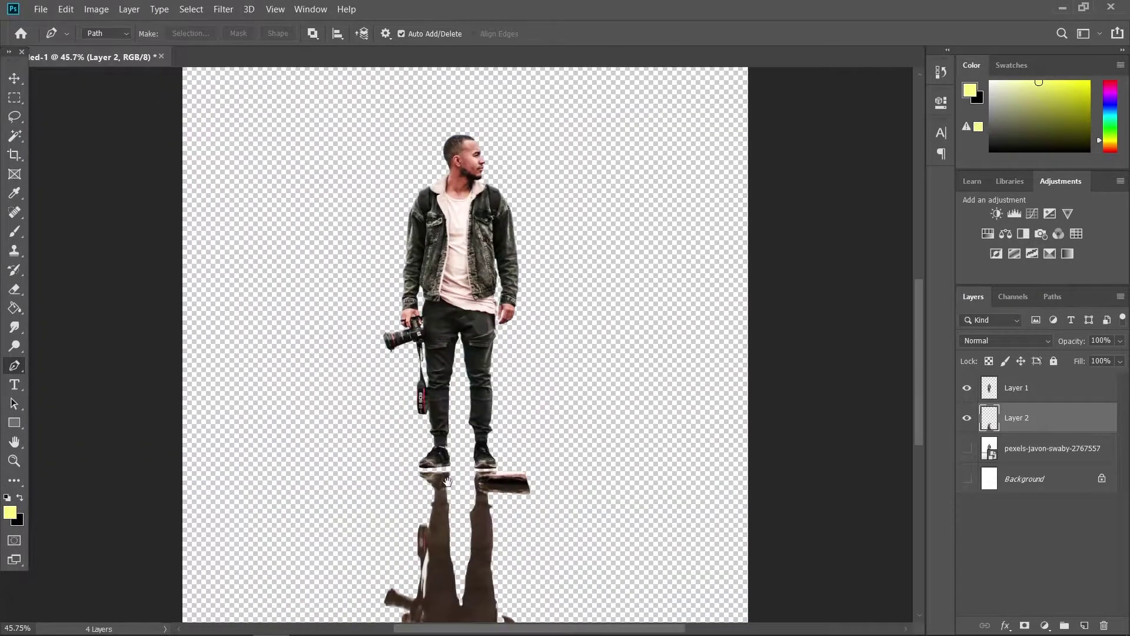
{"action": "left_click_drag", "start_coordinate": [455, 487], "coordinate": [474, 263]}
{"action": "scroll", "coordinate": [441, 400], "scroll_direction": "up", "scroll_amount": 6}
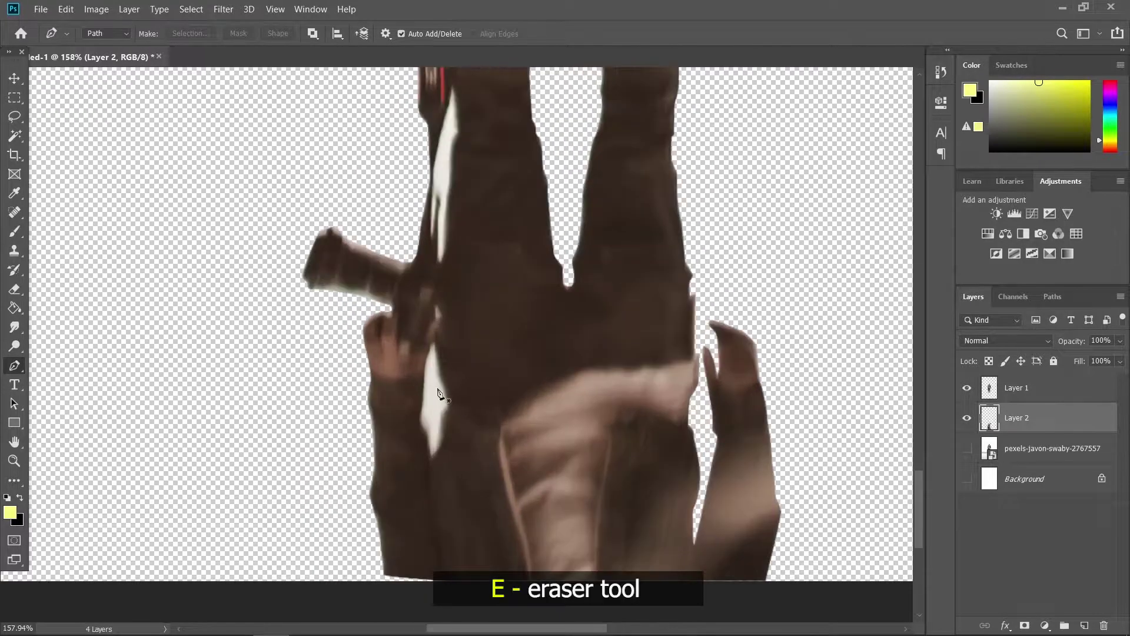
{"action": "key", "text": "e"}
{"action": "scroll", "coordinate": [436, 463], "scroll_direction": "up", "scroll_amount": 5}
{"action": "mouse_move", "coordinate": [424, 189]}
{"action": "left_mouse_down"}
{"action": "mouse_move", "coordinate": [407, 345]}
{"action": "mouse_move", "coordinate": [426, 410]}
{"action": "mouse_move", "coordinate": [443, 396]}
{"action": "mouse_move", "coordinate": [454, 300]}
{"action": "mouse_move", "coordinate": [431, 200]}
{"action": "left_mouse_up"}
{"action": "left_click_drag", "start_coordinate": [417, 284], "coordinate": [428, 284]}
{"action": "left_click_drag", "start_coordinate": [429, 333], "coordinate": [432, 394]}
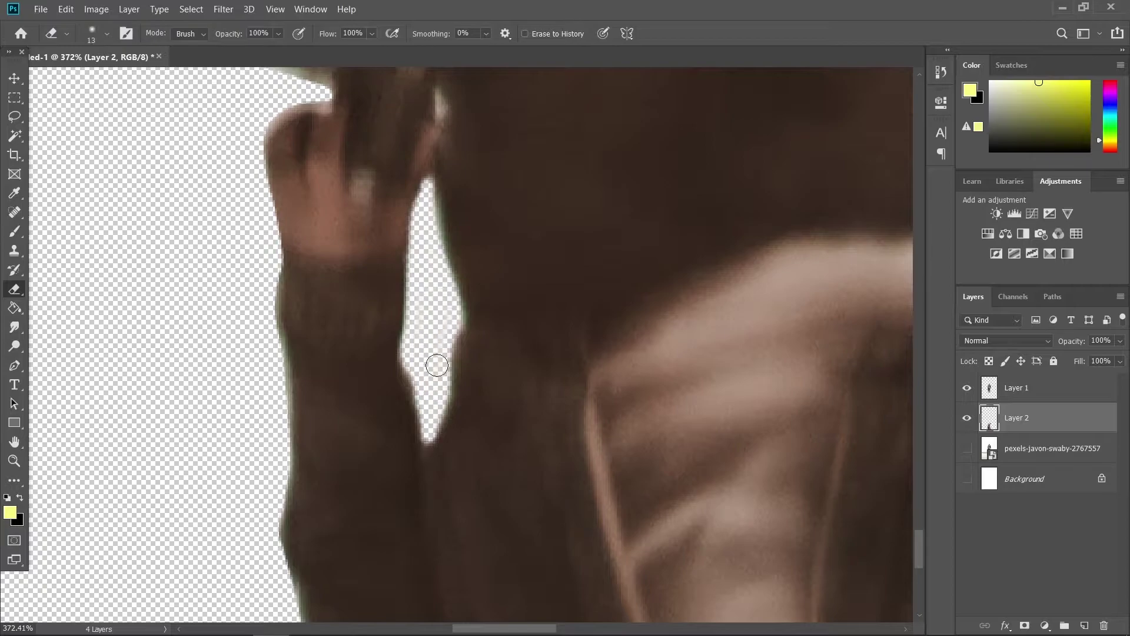
- Erase the white remnants between the reflected camera strap and the leg with a small eraser
{"action": "left_click_drag", "start_coordinate": [442, 126], "coordinate": [410, 485]}
{"action": "left_click_drag", "start_coordinate": [410, 485], "coordinate": [401, 483]}
{"action": "left_click_drag", "start_coordinate": [443, 100], "coordinate": [436, 313]}
{"action": "left_click_drag", "start_coordinate": [432, 185], "coordinate": [430, 210]}
{"action": "key", "text": "ctrl+z"}
{"action": "mouse_move", "coordinate": [431, 180]}
{"action": "left_mouse_down"}
{"action": "mouse_move", "coordinate": [435, 156]}
{"action": "mouse_move", "coordinate": [401, 315]}
{"action": "mouse_move", "coordinate": [388, 496]}
{"action": "left_mouse_up"}
{"action": "left_click_drag", "start_coordinate": [409, 420], "coordinate": [411, 482]}
{"action": "left_click_drag", "start_coordinate": [417, 377], "coordinate": [421, 377]}
{"action": "scroll", "coordinate": [418, 359], "scroll_direction": "down", "scroll_amount": 8}
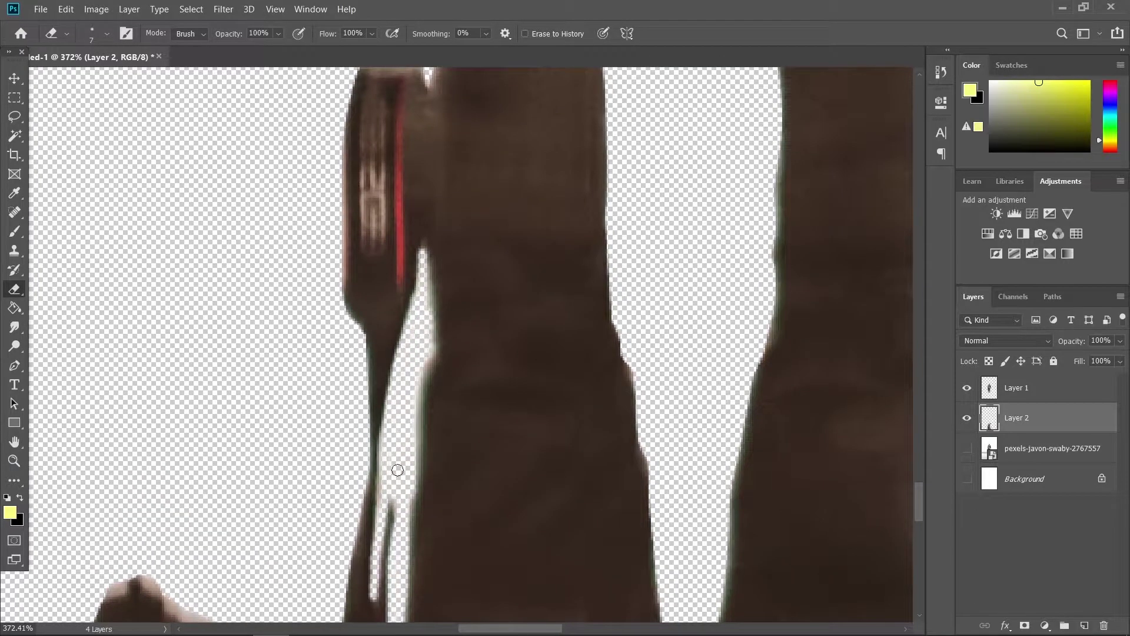
{"action": "scroll", "coordinate": [431, 425], "scroll_direction": "down", "scroll_amount": 4}
- Compare the cutouts with the original photo by toggling its layer, leaving the photo shown
{"action": "key", "text": "v"}
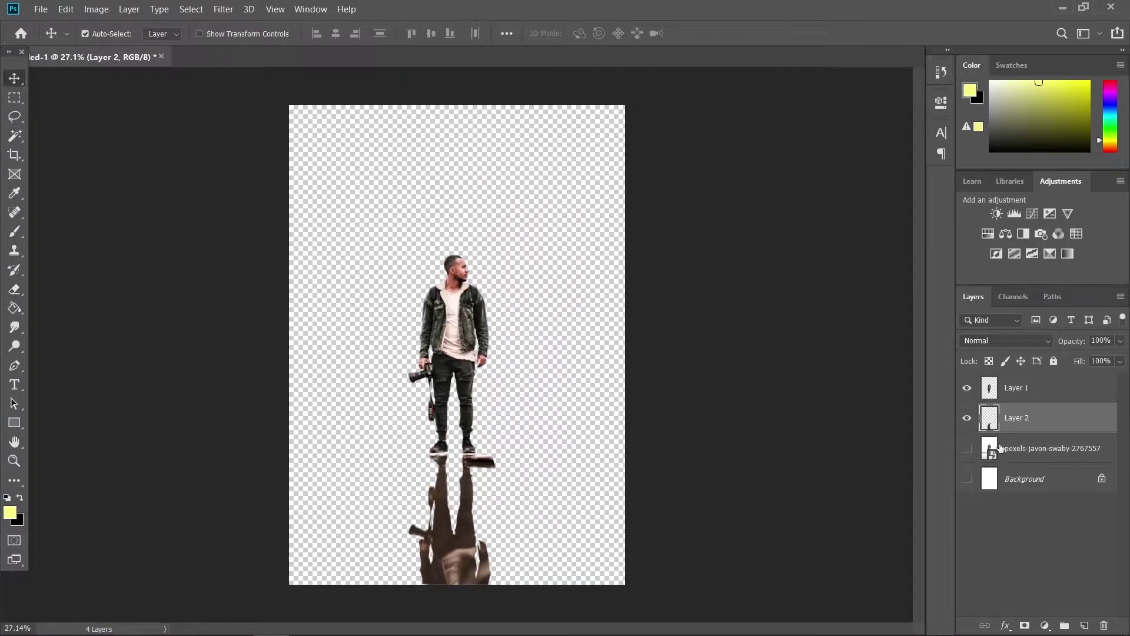
{"action": "left_click", "coordinate": [967, 449]}
{"action": "left_click", "coordinate": [967, 449]}
{"action": "left_click", "coordinate": [967, 447]}
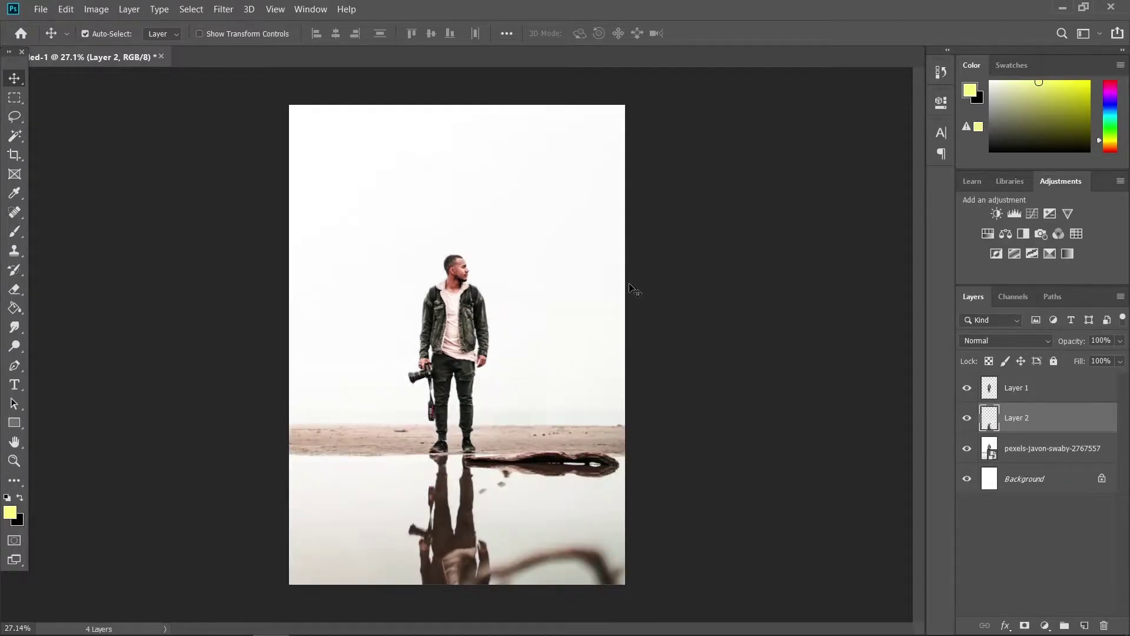
- Rename Layer 1 as "man" and toggle its visibility to check its content
{"action": "double_click", "coordinate": [1016, 388]}
{"action": "type", "text": "man"}
{"action": "key", "text": "Return"}
{"action": "left_click", "coordinate": [966, 389]}
{"action": "left_click", "coordinate": [966, 388]}
{"action": "left_click", "coordinate": [966, 387]}
- Rename Layer 2 as "man's reflection" and show the original photo layer again
{"action": "left_click", "coordinate": [1005, 420]}
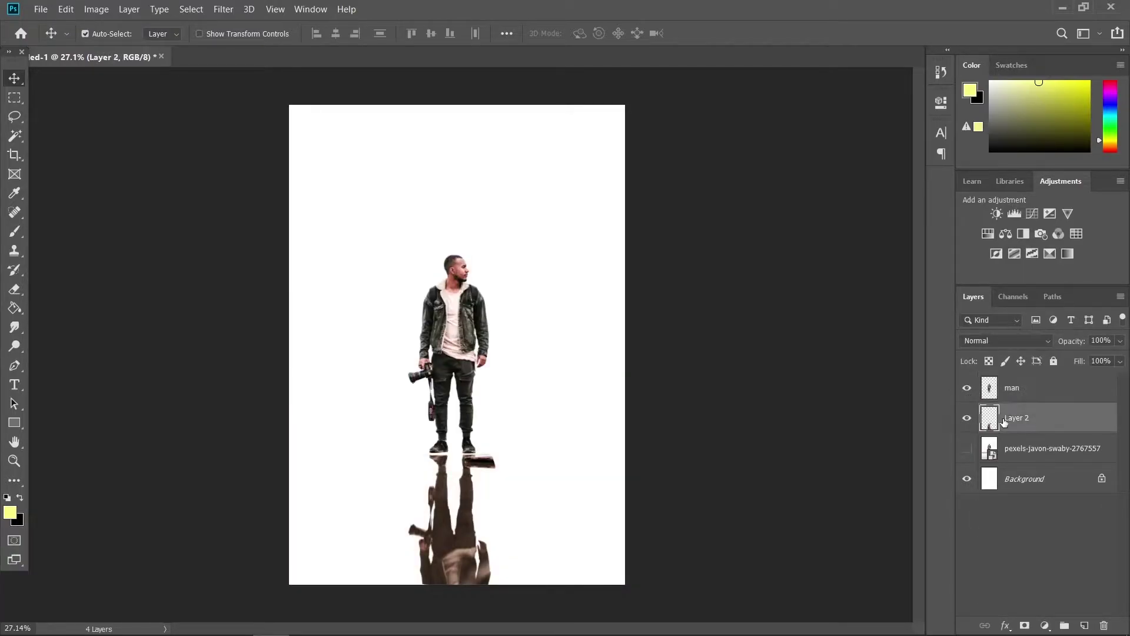
{"action": "double_click", "coordinate": [1013, 419]}
{"action": "type", "text": "man's reflection"}
{"action": "key", "text": "Return"}
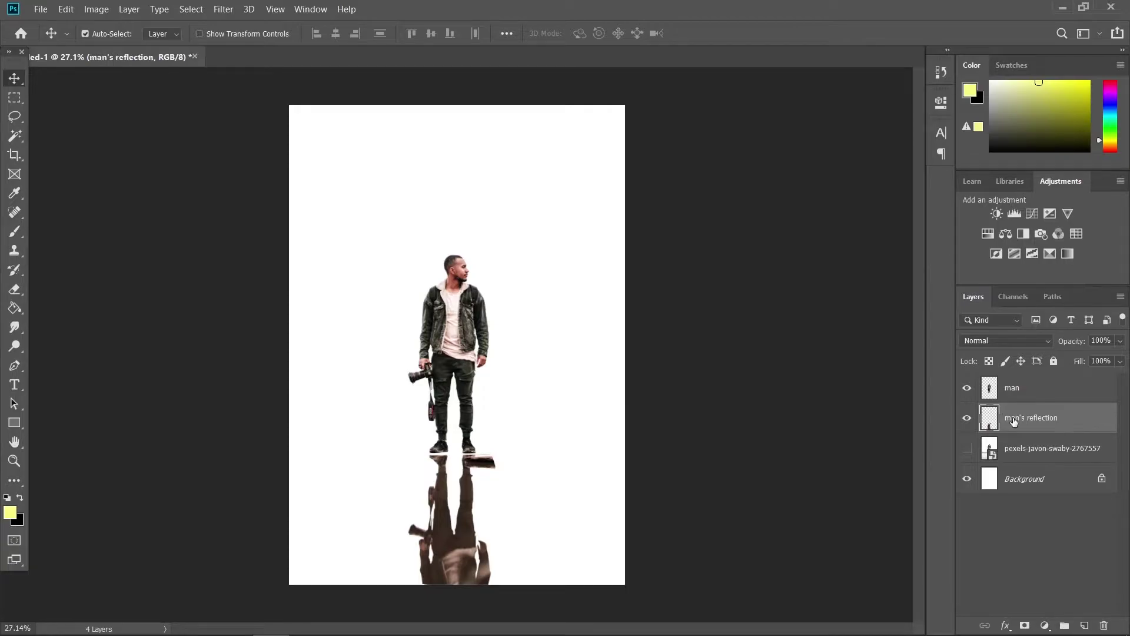
{"action": "left_click", "coordinate": [969, 419]}
{"action": "left_click", "coordinate": [967, 448]}
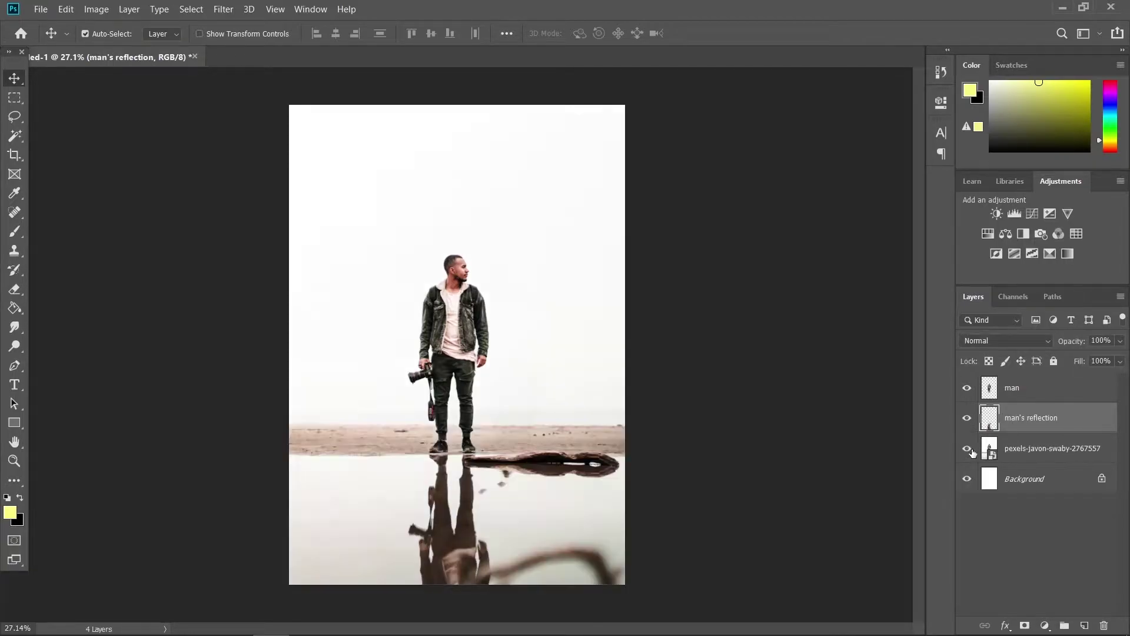
- Place wing-1657364.png from the Dark Angel folder in File Explorer directly above the man's reflection layer, behind the man
{"action": "left_click", "coordinate": [1039, 388]}
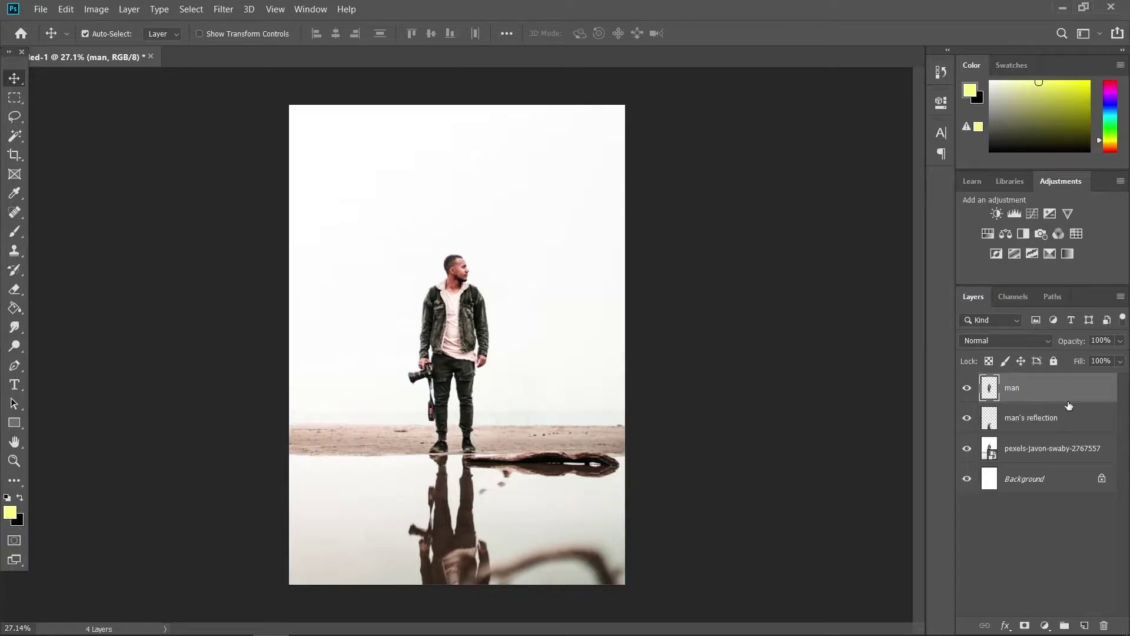
{"action": "left_click", "coordinate": [1063, 421]}
{"action": "key", "text": "alt+Tab"}
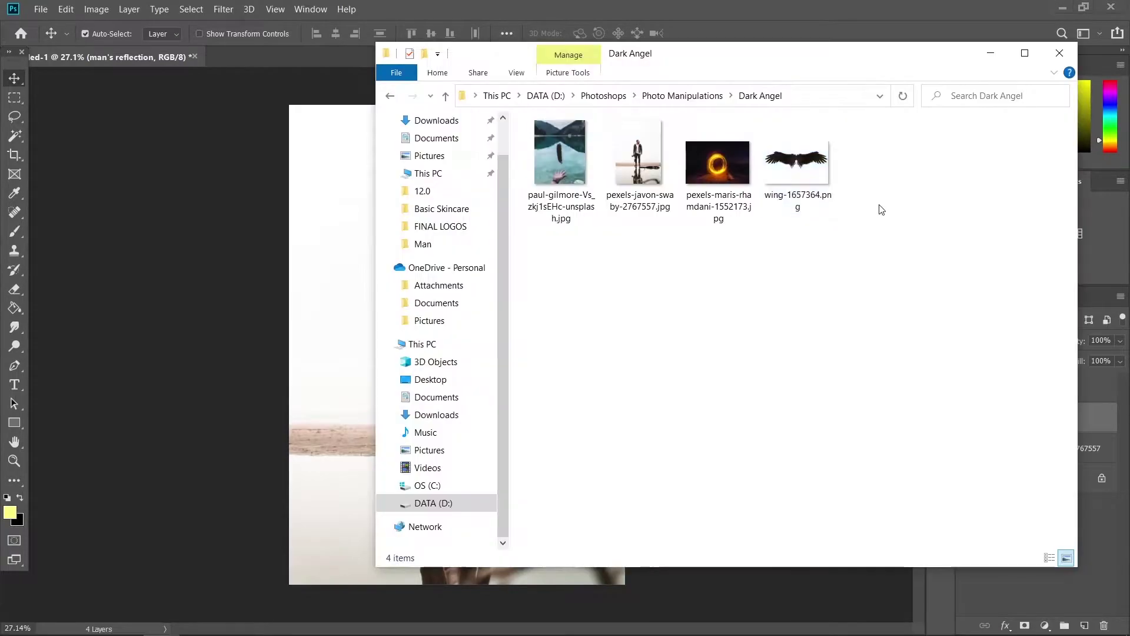
{"action": "left_click_drag", "start_coordinate": [796, 161], "coordinate": [284, 253]}
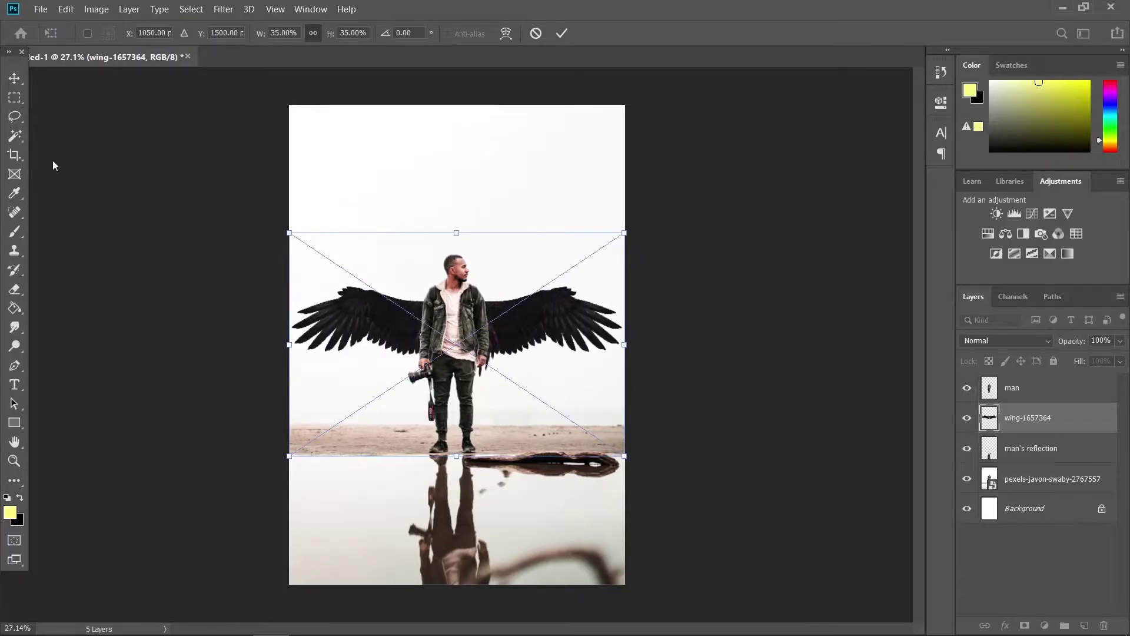
- Commit the placed wings, align them behind the man's shoulders and rotate them slightly to about -0.59°
{"action": "scroll", "coordinate": [545, 336], "scroll_direction": "up", "scroll_amount": 2}
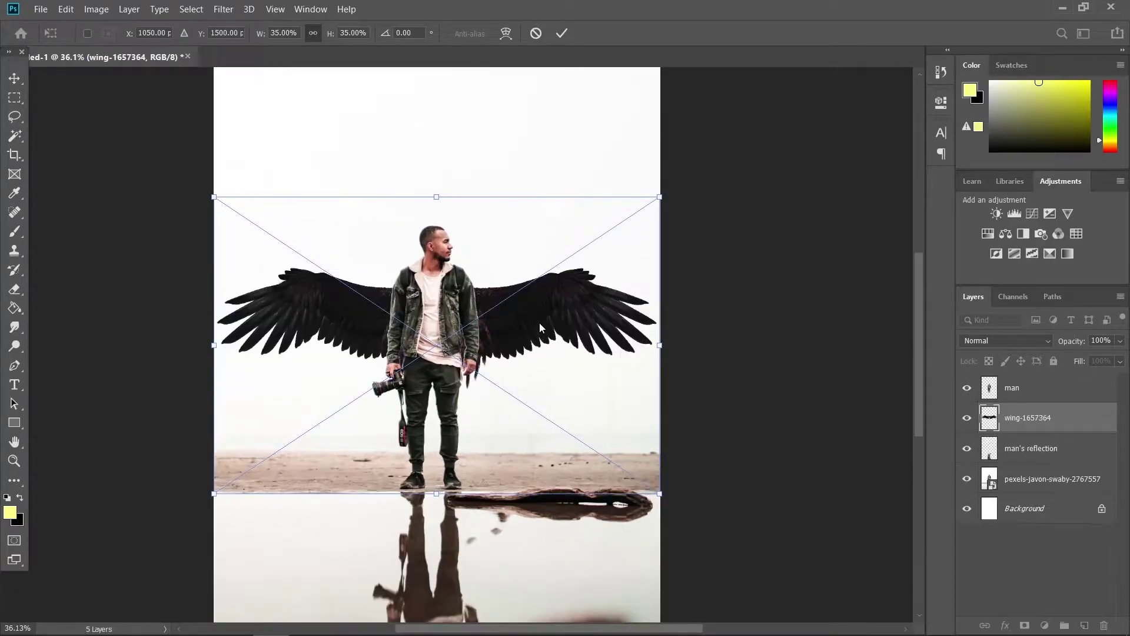
{"action": "left_click", "coordinate": [7, 80]}
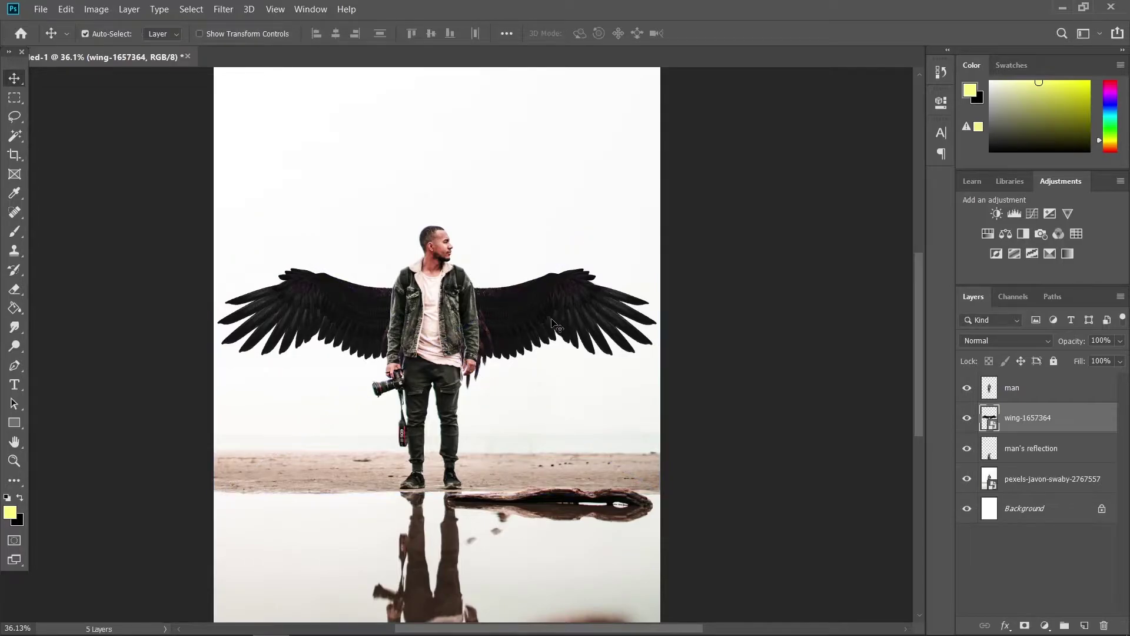
{"action": "left_click_drag", "start_coordinate": [554, 324], "coordinate": [550, 314]}
{"action": "key", "text": "ctrl+t"}
{"action": "left_click_drag", "start_coordinate": [670, 192], "coordinate": [670, 180]}
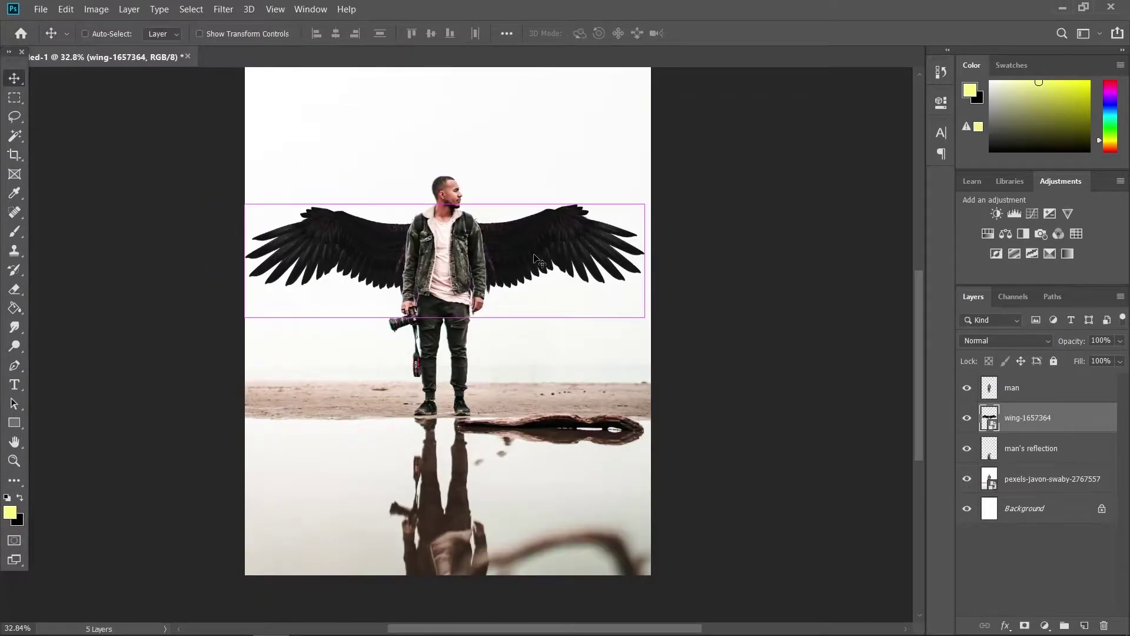
- Duplicate the wing layer, flip the copy vertically and move it below the original wings
{"action": "key", "text": "ctrl+j"}
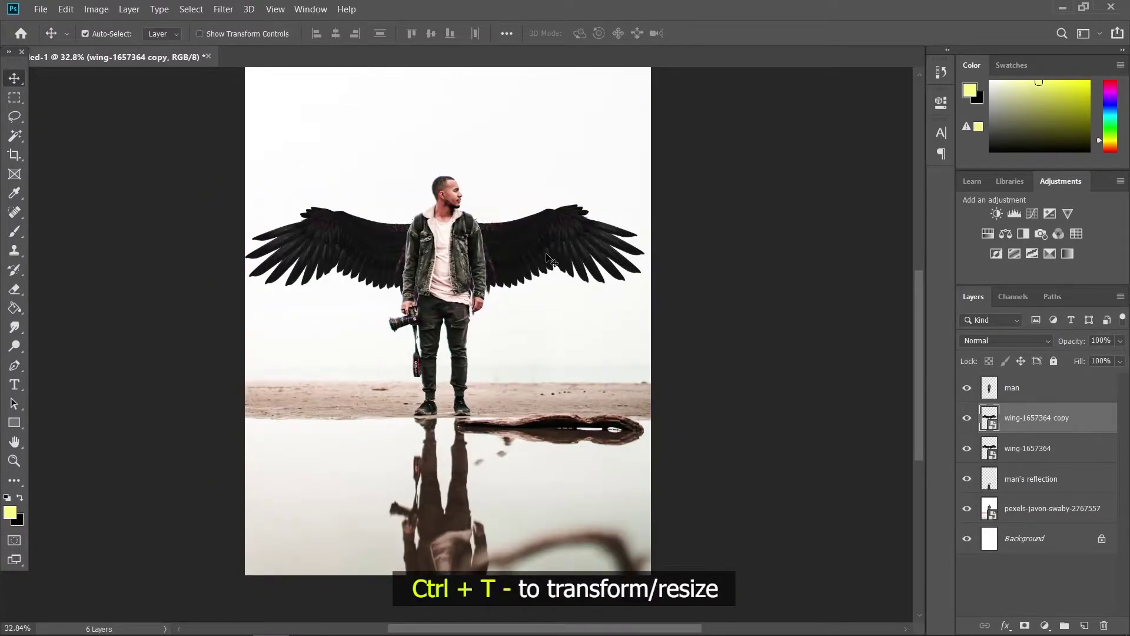
{"action": "key", "text": "ctrl+t"}
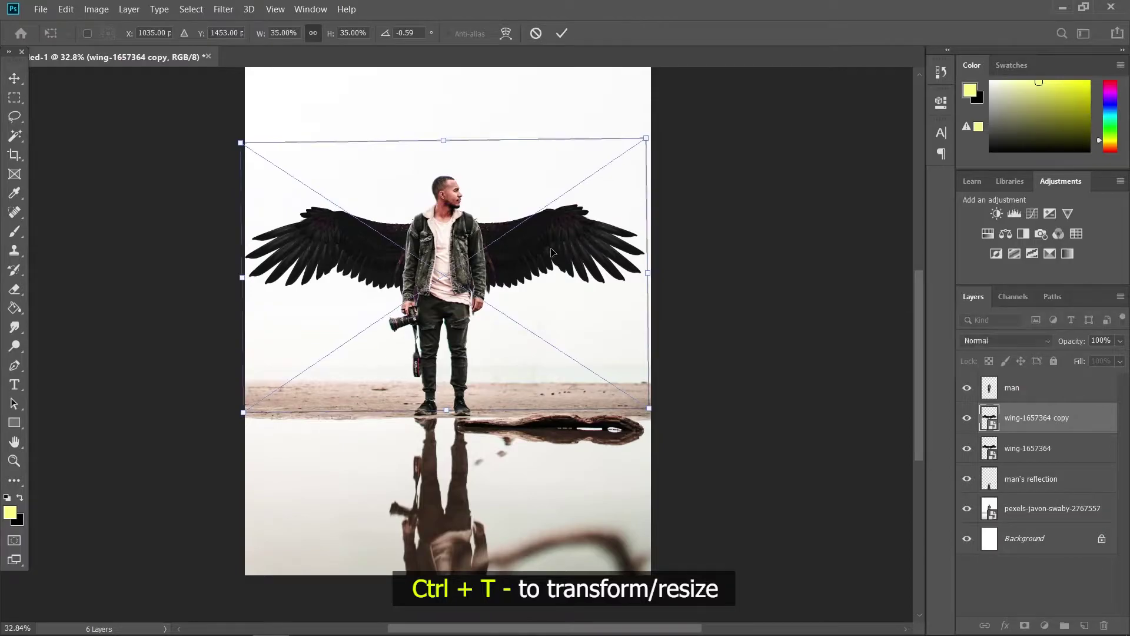
{"action": "right_click", "coordinate": [552, 252]}
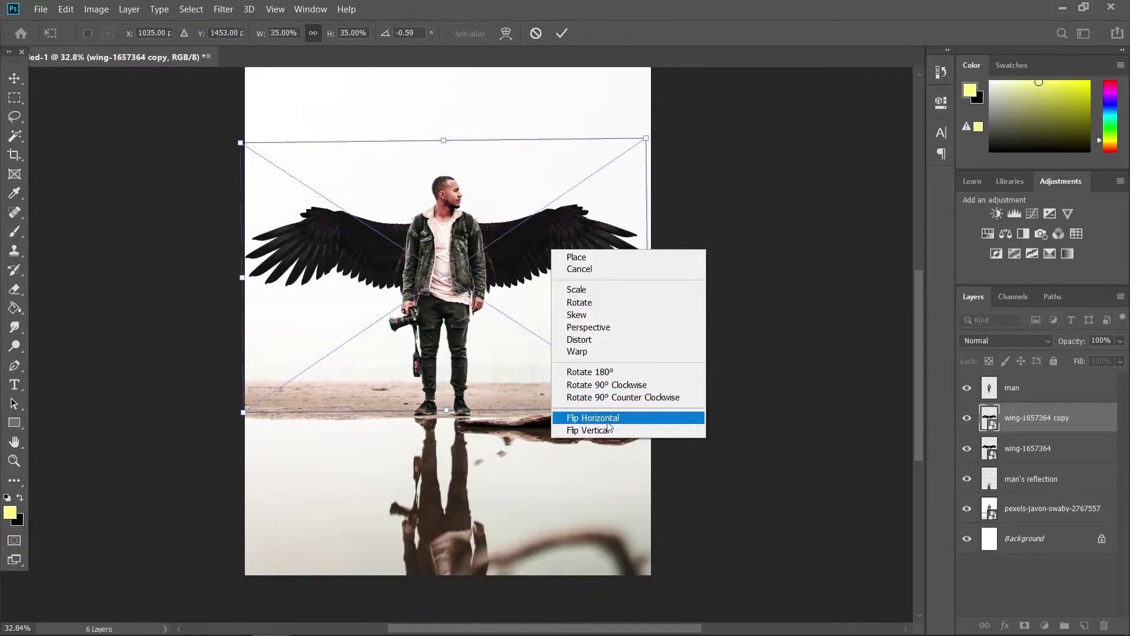
{"action": "left_click", "coordinate": [589, 429]}
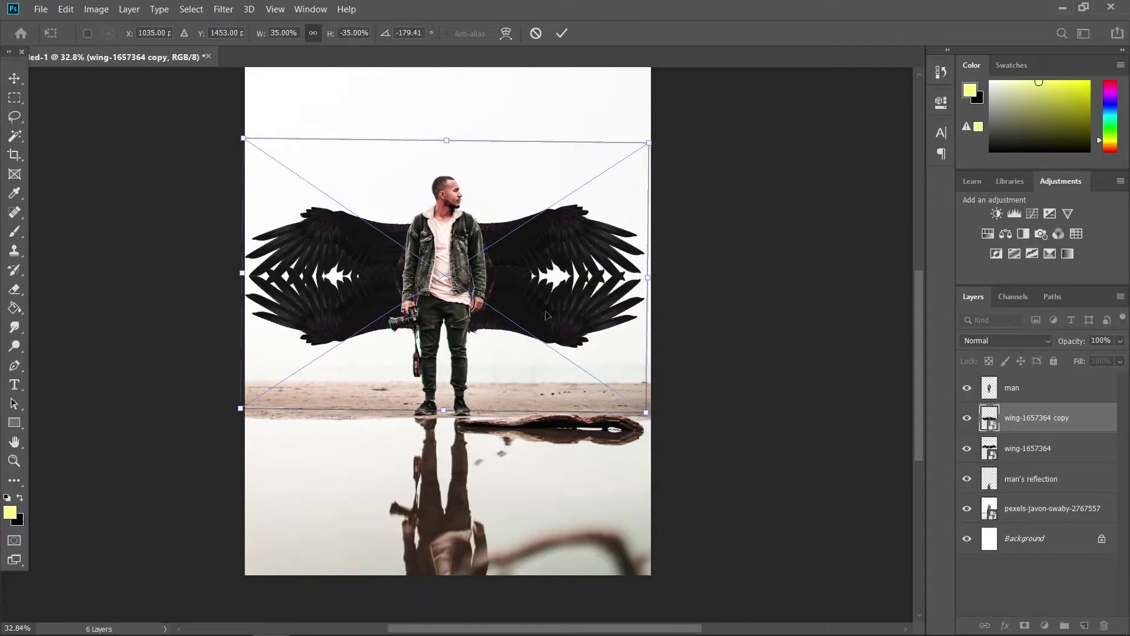
{"action": "left_click_drag", "start_coordinate": [546, 315], "coordinate": [553, 377]}
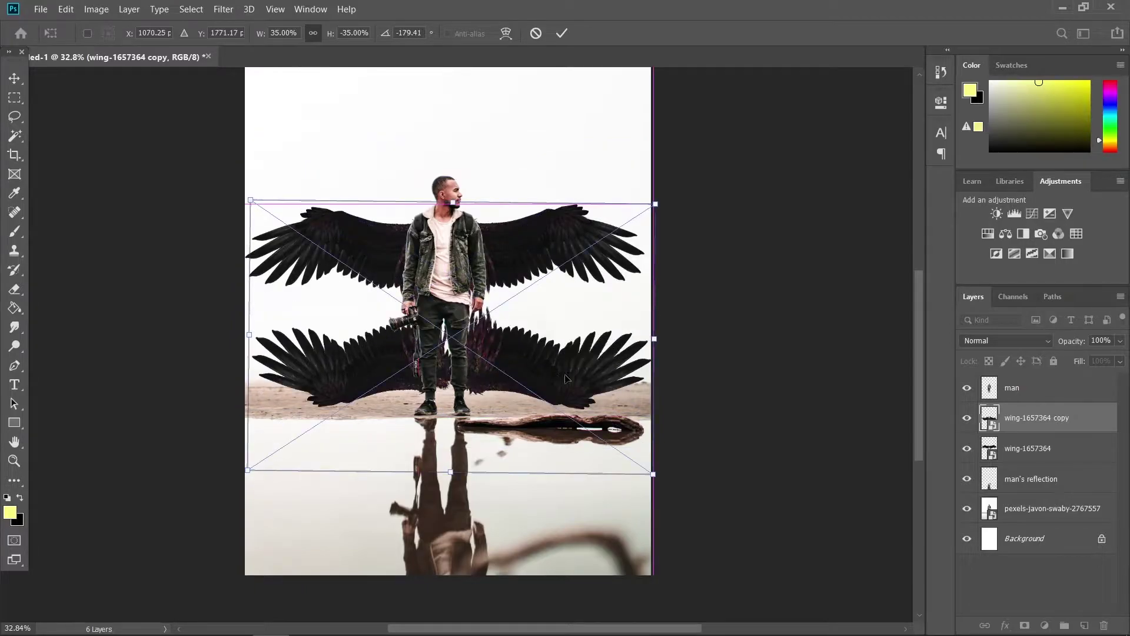
{"action": "key", "text": "Return"}
- Stack the flipped wing copy beneath the man's reflection layer and move it down to the reflected shoulders at the canvas bottom
{"action": "left_click_drag", "start_coordinate": [1060, 442], "coordinate": [1057, 501]}
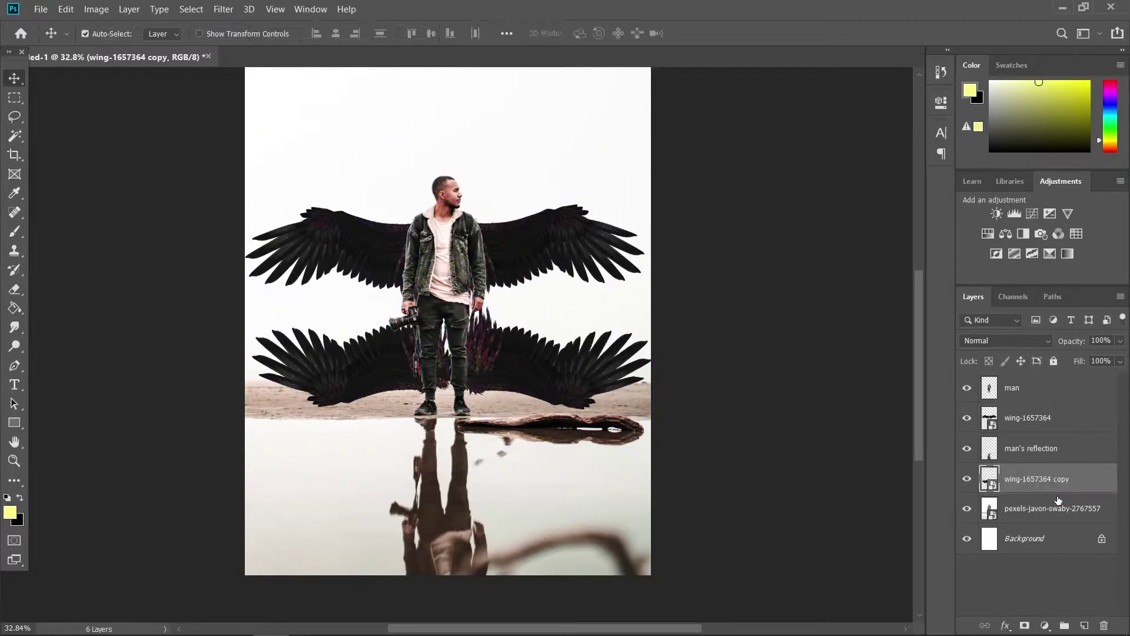
{"action": "left_click_drag", "start_coordinate": [547, 371], "coordinate": [553, 533]}
{"action": "scroll", "coordinate": [624, 474], "scroll_direction": "up", "scroll_amount": 2}
{"action": "scroll", "coordinate": [625, 474], "scroll_direction": "down", "scroll_amount": 2}
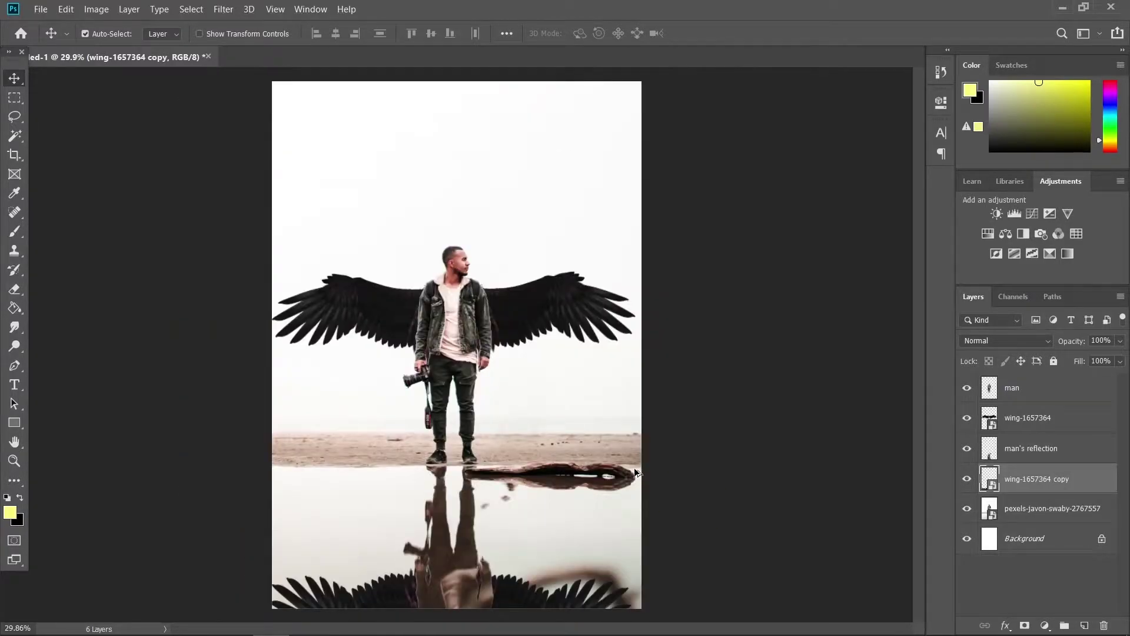
{"action": "scroll", "coordinate": [414, 526], "scroll_direction": "up", "scroll_amount": 2}
{"action": "left_click_drag", "start_coordinate": [504, 444], "coordinate": [478, 364]}
- Rename the flipped wing copy as "wings' reflection" and the original wing layer as "wings"
{"action": "double_click", "coordinate": [1040, 478]}
{"action": "type", "text": "wings' reflection"}
{"action": "key", "text": "Return"}
{"action": "double_click", "coordinate": [1027, 416]}
{"action": "type", "text": "wings"}
{"action": "key", "text": "Return"}
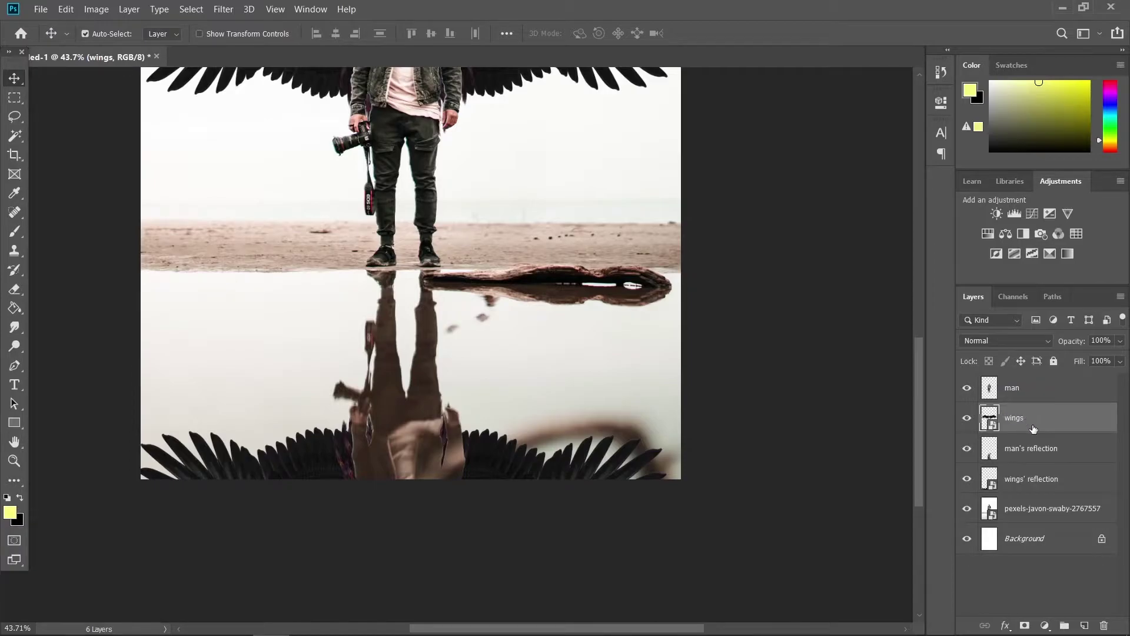
- Add a layer mask to the wings' reflection layer and activate the Brush tool for it
{"action": "left_click", "coordinate": [1030, 487]}
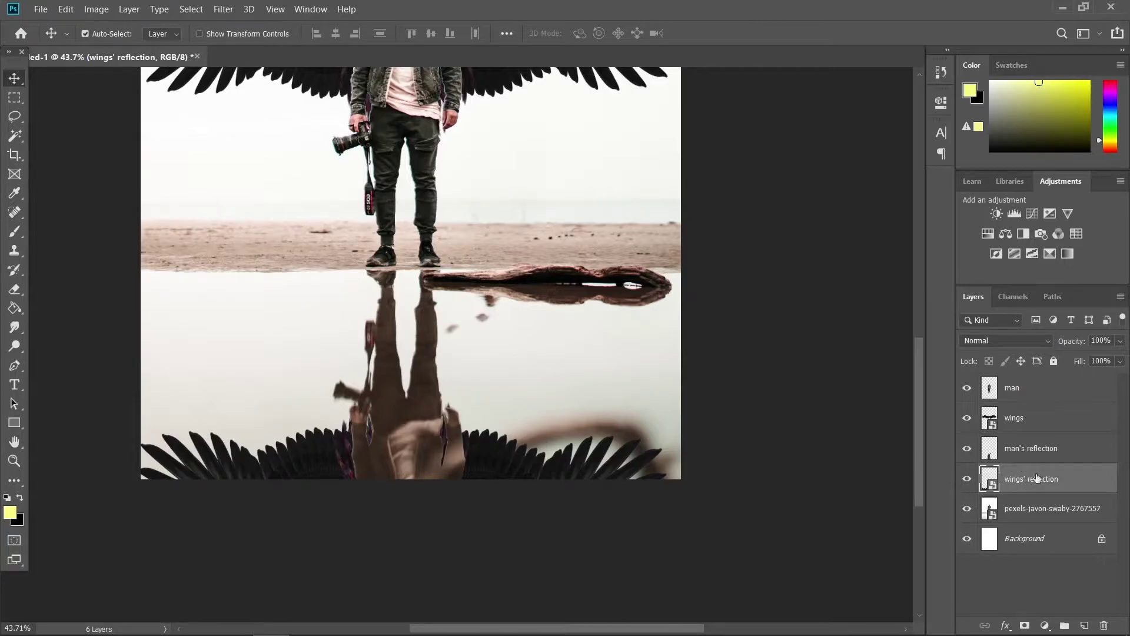
{"action": "left_click", "coordinate": [1024, 625]}
{"action": "key", "text": "b"}
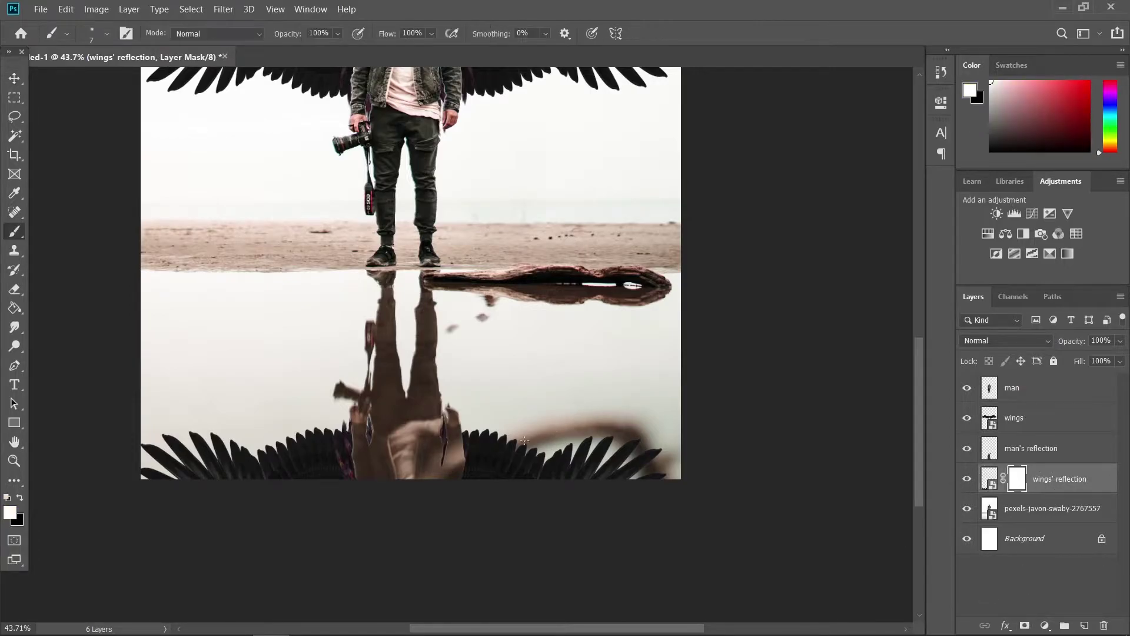
- Mask out the feathers covering the blurred branch beside the man's reflected arm, restoring over-erased feathers below it with white
{"action": "scroll", "coordinate": [535, 437], "scroll_direction": "up", "scroll_amount": 4}
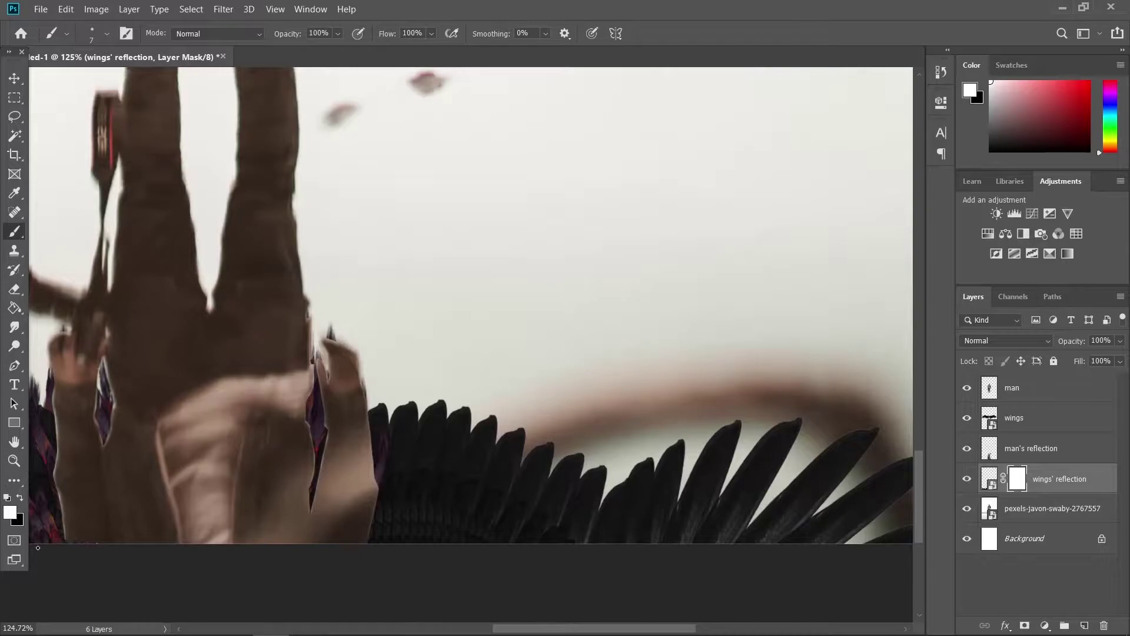
{"action": "key", "text": "x"}
{"action": "left_click", "coordinate": [106, 35]}
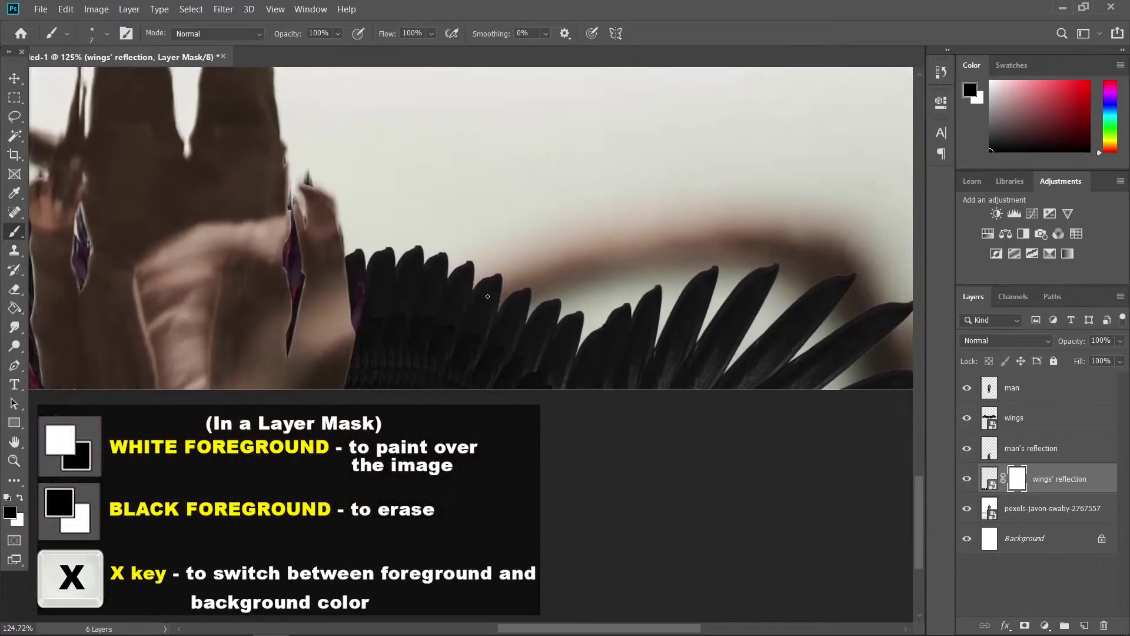
{"action": "mouse_move", "coordinate": [525, 292]}
{"action": "left_mouse_down"}
{"action": "mouse_move", "coordinate": [461, 313]}
{"action": "mouse_move", "coordinate": [368, 387]}
{"action": "left_mouse_up"}
{"action": "mouse_move", "coordinate": [482, 306]}
{"action": "left_mouse_down"}
{"action": "mouse_move", "coordinate": [354, 382]}
{"action": "mouse_move", "coordinate": [358, 355]}
{"action": "left_mouse_up"}
{"action": "key", "text": "x"}
{"action": "mouse_move", "coordinate": [486, 279]}
{"action": "left_mouse_down"}
{"action": "mouse_move", "coordinate": [376, 316]}
{"action": "mouse_move", "coordinate": [464, 286]}
{"action": "mouse_move", "coordinate": [337, 365]}
{"action": "left_mouse_up"}
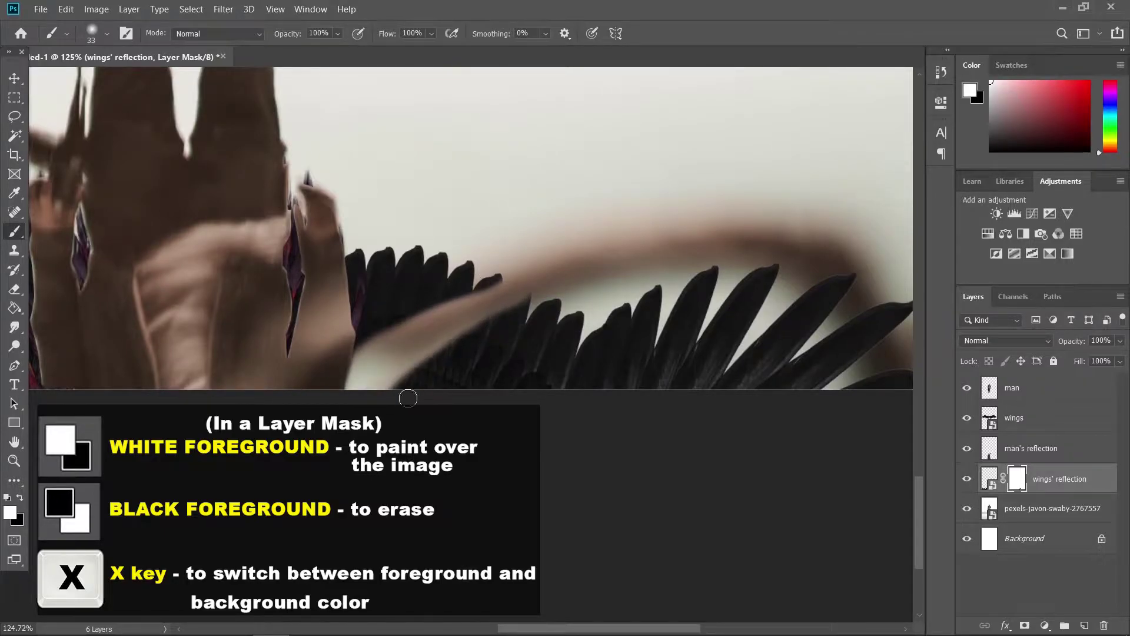
{"action": "scroll", "coordinate": [511, 325], "scroll_direction": "down", "scroll_amount": 5}
{"action": "scroll", "coordinate": [506, 324], "scroll_direction": "up", "scroll_amount": 6}
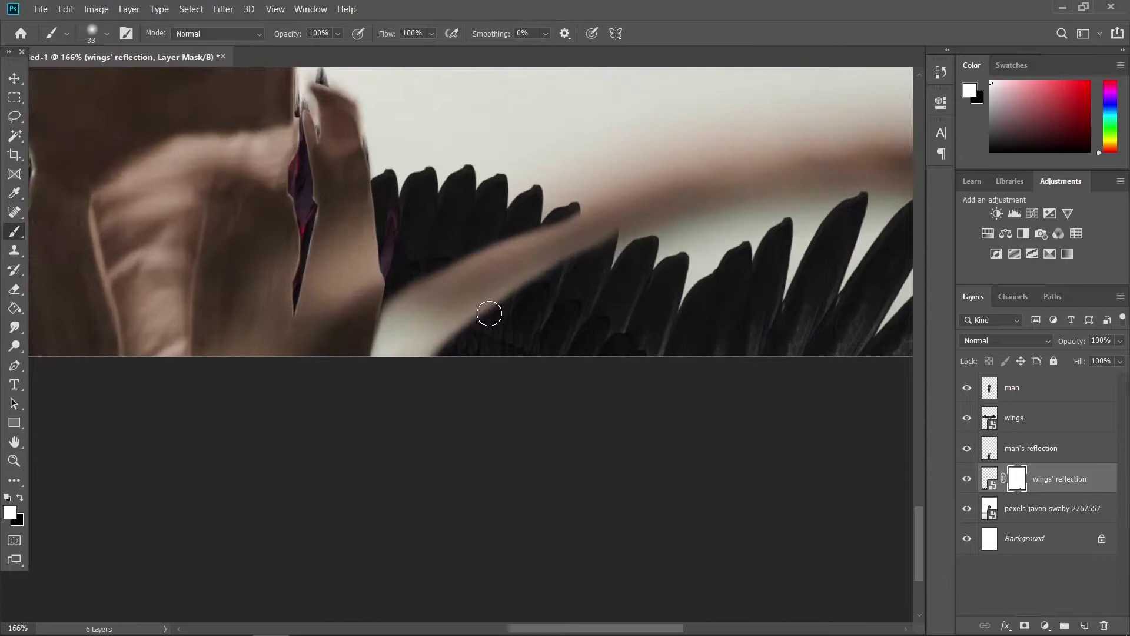
- Set the brush flow to 27% and softly restore the feathers around the branch by painting white on the mask
{"action": "left_click", "coordinate": [433, 34]}
{"action": "left_click", "coordinate": [398, 49]}
{"action": "mouse_move", "coordinate": [492, 348]}
{"action": "left_mouse_down"}
{"action": "mouse_move", "coordinate": [519, 348]}
{"action": "mouse_move", "coordinate": [445, 383]}
{"action": "mouse_move", "coordinate": [530, 318]}
{"action": "mouse_move", "coordinate": [403, 400]}
{"action": "left_mouse_up"}
{"action": "left_click_drag", "start_coordinate": [463, 270], "coordinate": [347, 321]}
{"action": "scroll", "coordinate": [560, 302], "scroll_direction": "down", "scroll_amount": 5}
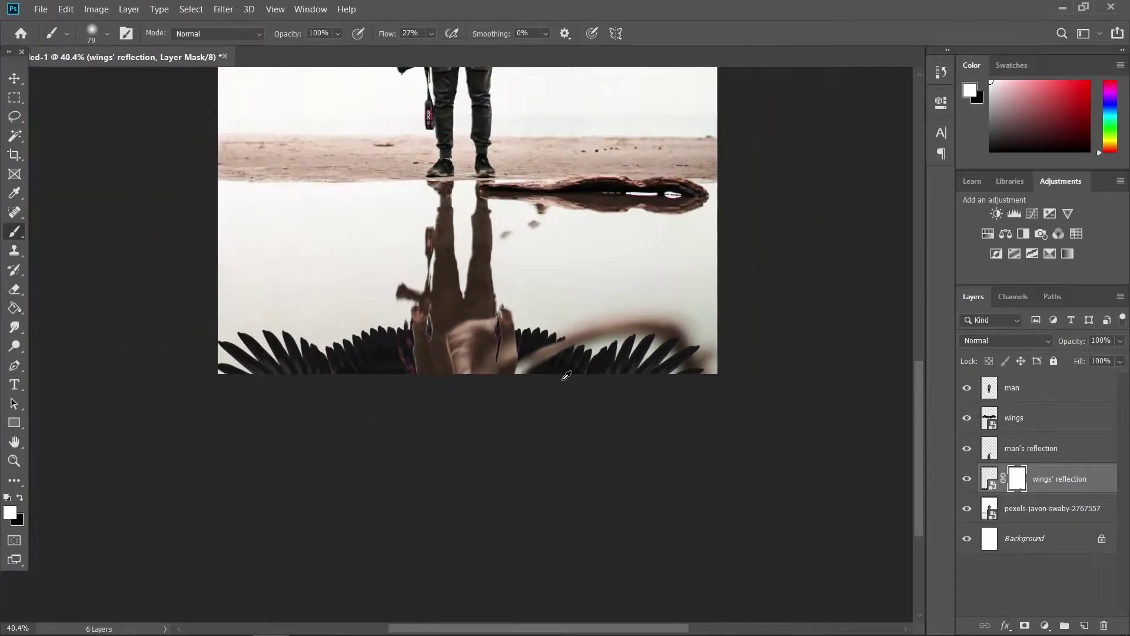
{"action": "scroll", "coordinate": [568, 294], "scroll_direction": "up", "scroll_amount": 5}
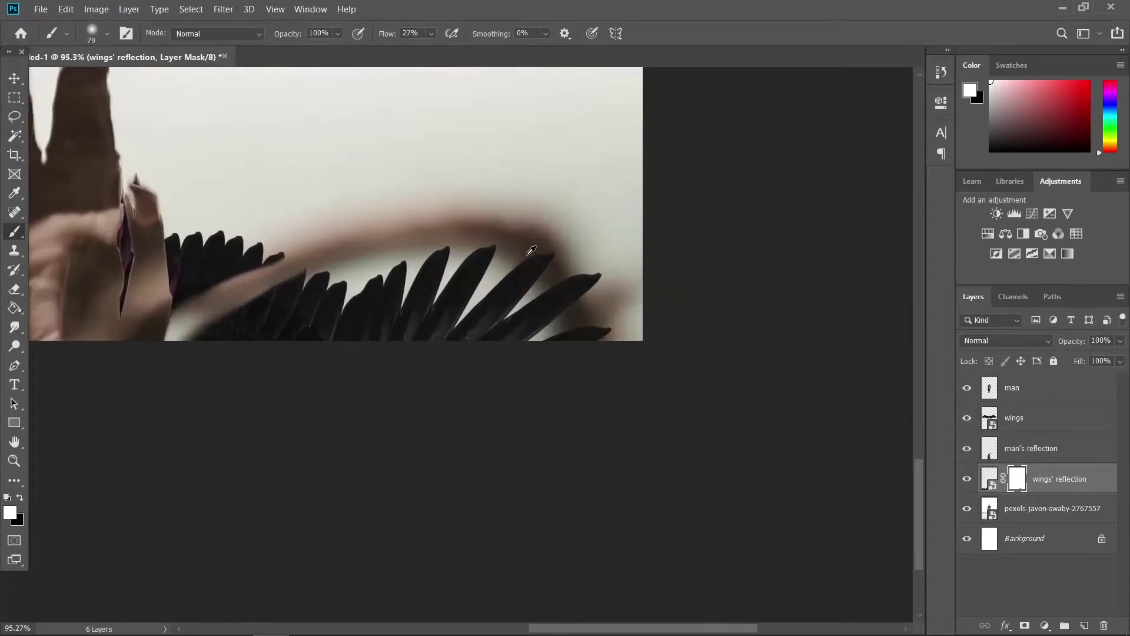
- Paint black on the wings' reflection mask to uncover the branch where it curves down over the outer feathers
{"action": "scroll", "coordinate": [551, 281], "scroll_direction": "up", "scroll_amount": 3}
{"action": "key", "text": "x"}
{"action": "left_click_drag", "start_coordinate": [559, 275], "coordinate": [552, 275]}
{"action": "mouse_move", "coordinate": [531, 238]}
{"action": "left_mouse_down"}
{"action": "mouse_move", "coordinate": [535, 263]}
{"action": "mouse_move", "coordinate": [611, 350]}
{"action": "mouse_move", "coordinate": [587, 271]}
{"action": "mouse_move", "coordinate": [565, 311]}
{"action": "left_mouse_up"}
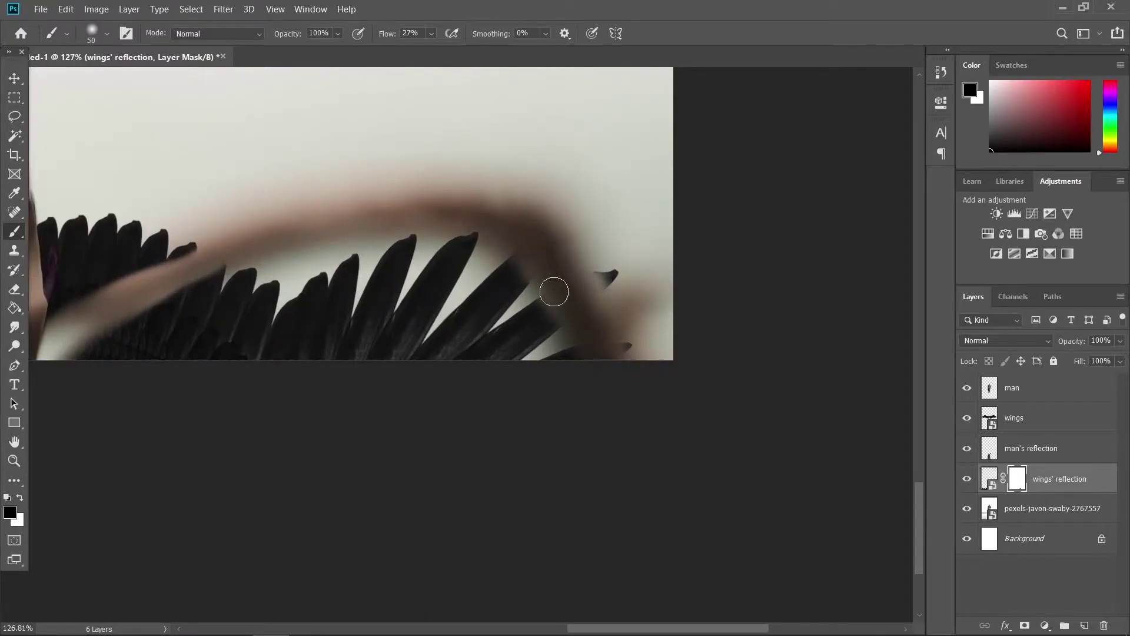
{"action": "scroll", "coordinate": [378, 304], "scroll_direction": "down", "scroll_amount": 6}
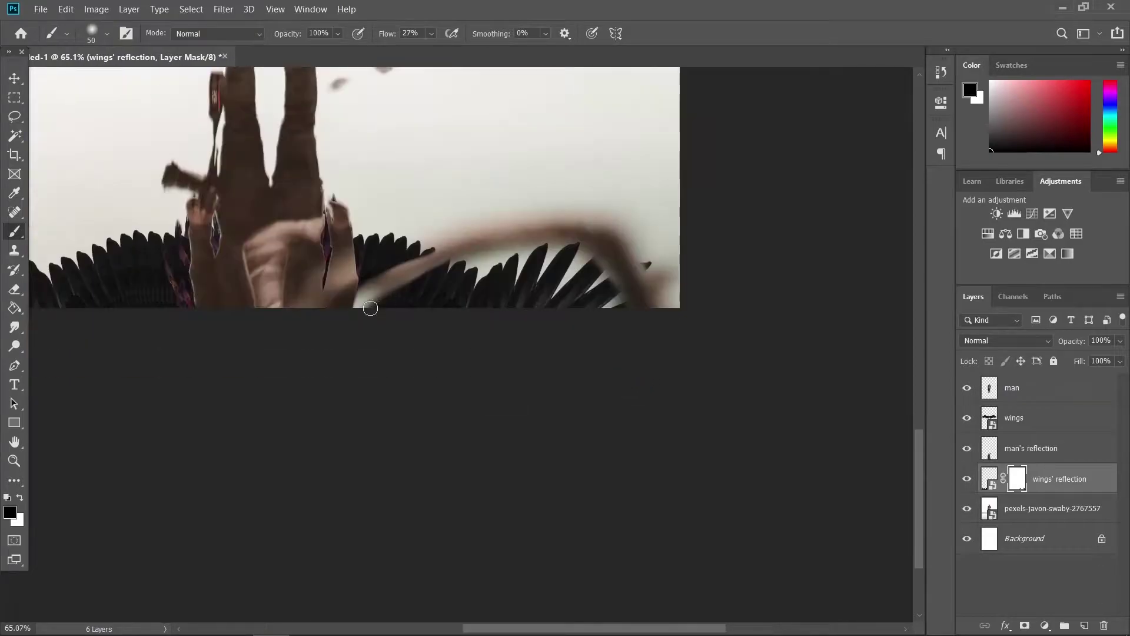
- Restore the feathers at the bottom edge beside the man's reflected arm with a white brush of size 89
{"action": "scroll", "coordinate": [378, 304], "scroll_direction": "up", "scroll_amount": 1}
{"action": "key", "text": "x"}
{"action": "left_click_drag", "start_coordinate": [378, 304], "coordinate": [383, 304]}
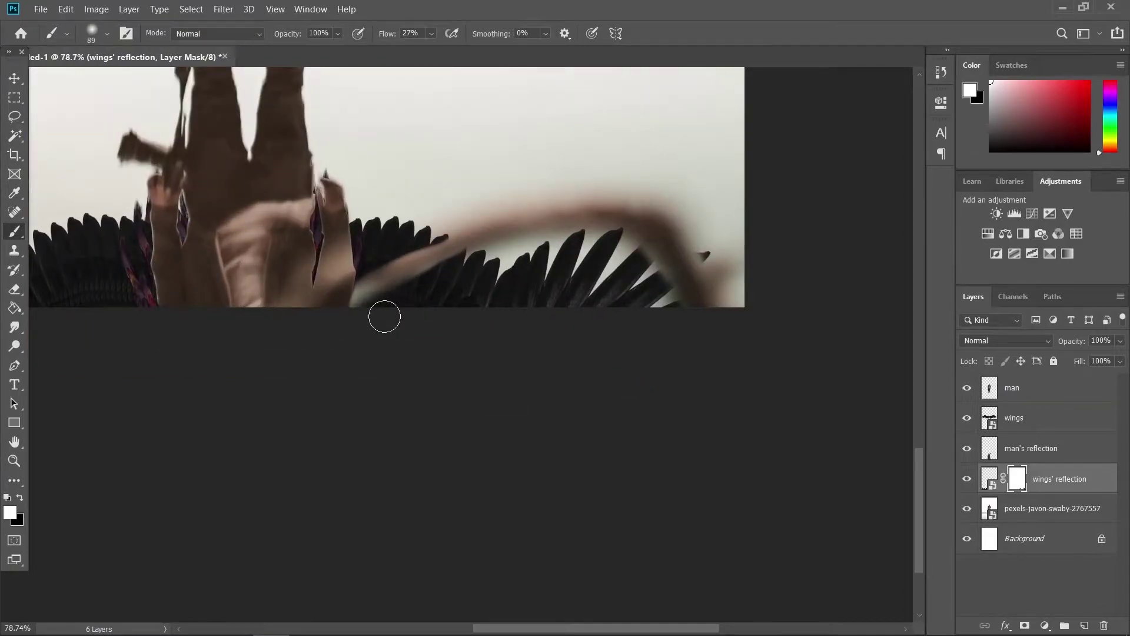
{"action": "scroll", "coordinate": [393, 304], "scroll_direction": "down", "scroll_amount": 3}
{"action": "scroll", "coordinate": [356, 287], "scroll_direction": "up", "scroll_amount": 3}
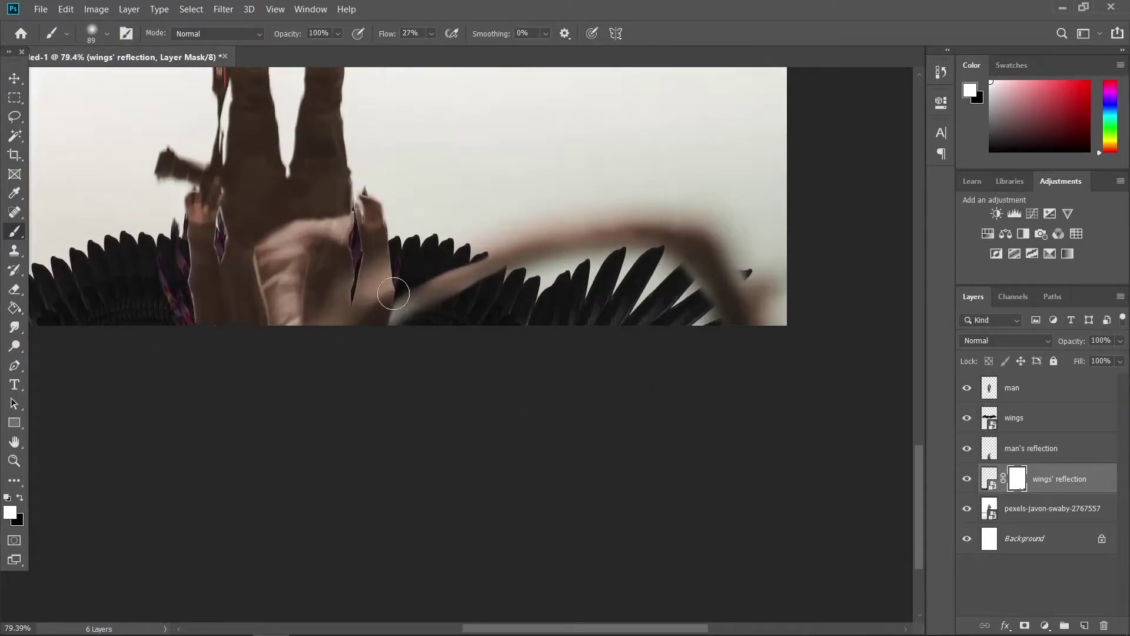
- Add a layer mask to the man's reflection layer and activate the Brush tool for it
{"action": "key", "text": "v"}
{"action": "left_click", "coordinate": [316, 238]}
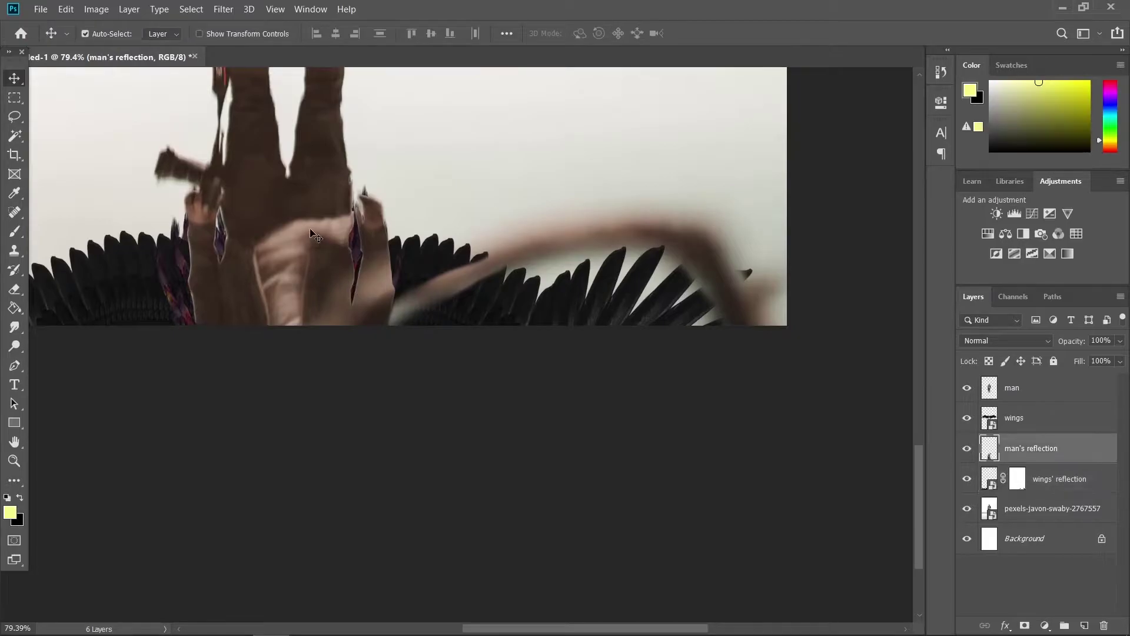
{"action": "left_click", "coordinate": [1025, 624]}
{"action": "key", "text": "b"}
- Paint black with a small soft brush on the man's reflection mask to clean the edges of the arm beside the branch
{"action": "scroll", "coordinate": [411, 272], "scroll_direction": "up", "scroll_amount": 2}
{"action": "right_click", "coordinate": [408, 253], "text": "alt"}
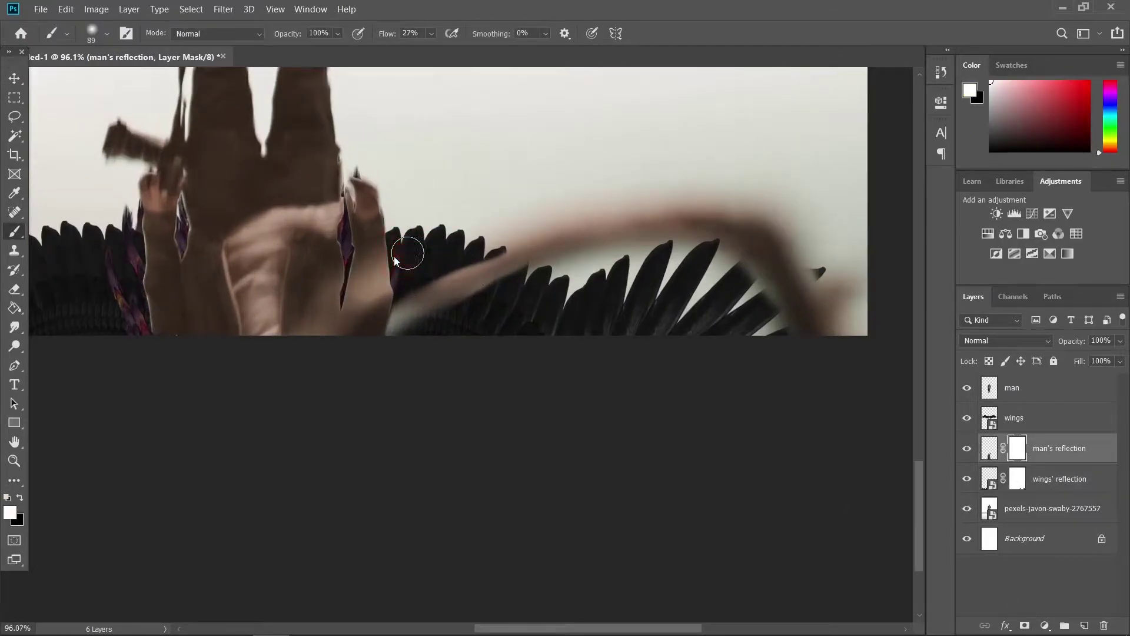
{"action": "scroll", "coordinate": [407, 253], "scroll_direction": "up", "scroll_amount": 1}
{"action": "scroll", "coordinate": [390, 247], "scroll_direction": "up", "scroll_amount": 1}
{"action": "key", "text": "x"}
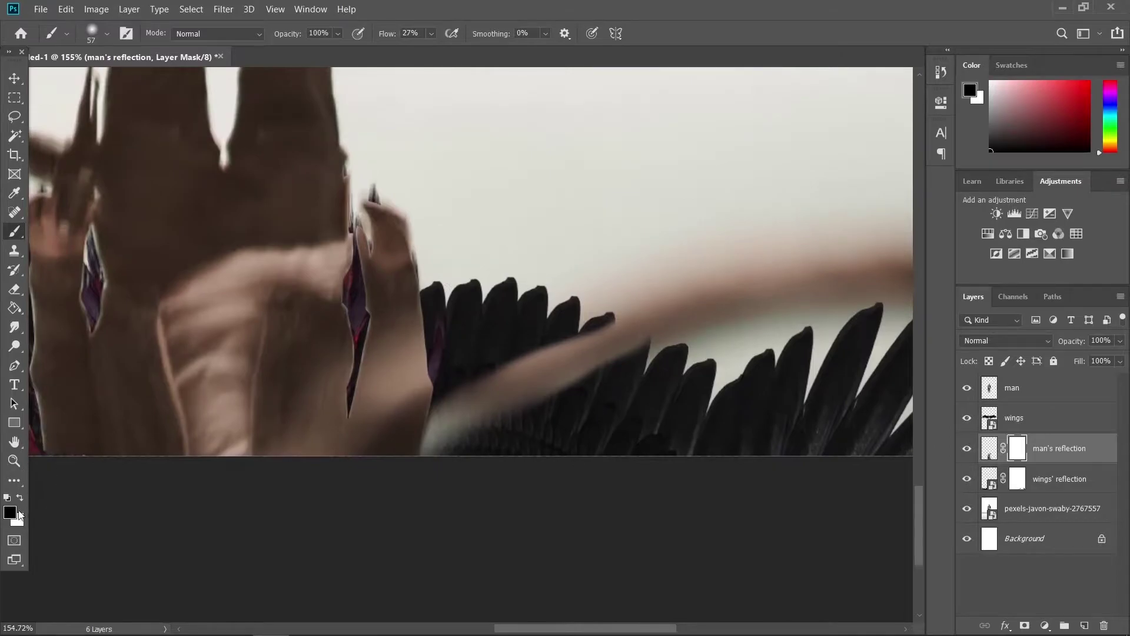
{"action": "right_click", "coordinate": [505, 248], "text": "alt"}
{"action": "right_click", "coordinate": [437, 326], "text": "alt"}
{"action": "left_click_drag", "start_coordinate": [429, 299], "coordinate": [443, 391]}
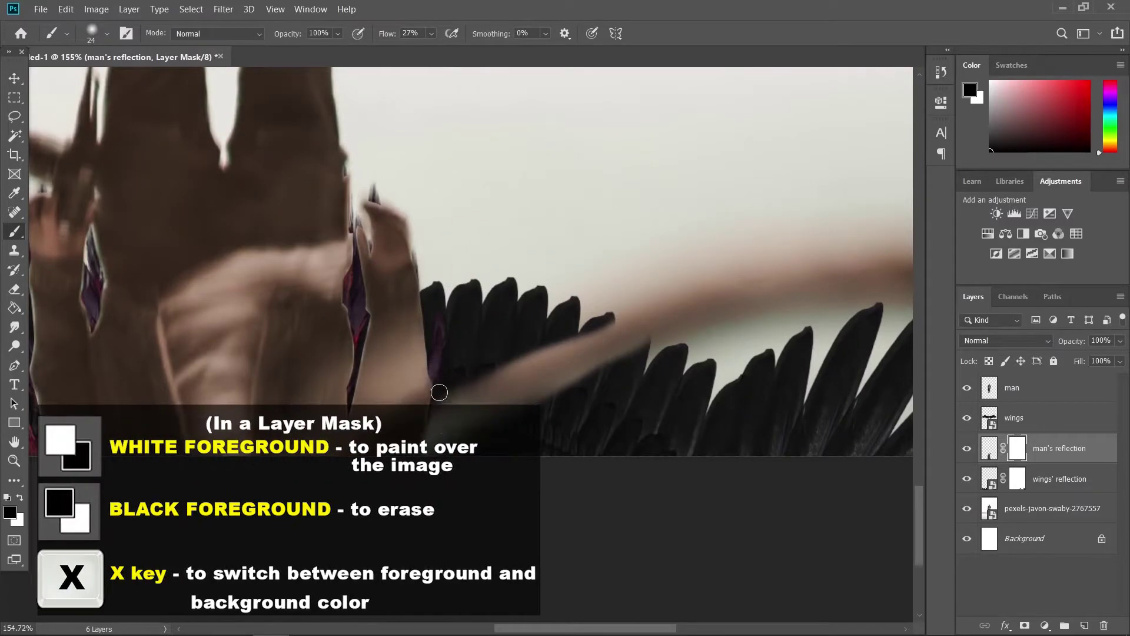
{"action": "right_click", "coordinate": [366, 291], "text": "alt"}
{"action": "mouse_move", "coordinate": [368, 307]}
{"action": "left_mouse_down"}
{"action": "mouse_move", "coordinate": [350, 404]}
{"action": "mouse_move", "coordinate": [361, 319]}
{"action": "left_mouse_up"}
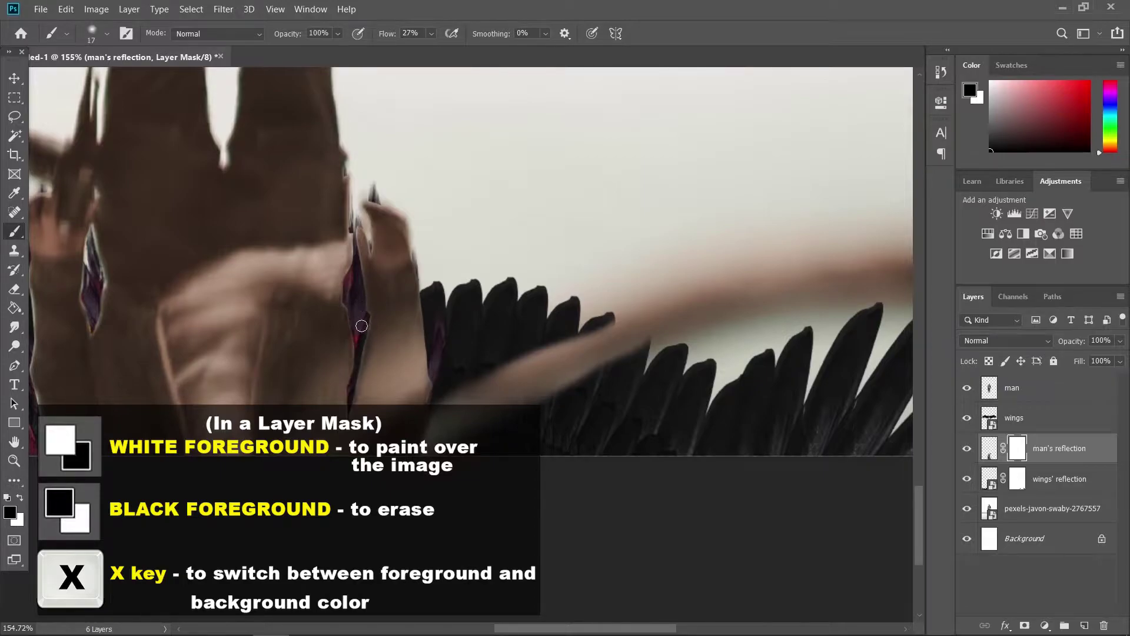
{"action": "left_click_drag", "start_coordinate": [360, 228], "coordinate": [444, 372]}
- Refine the remaining arm and body edges on the man's reflection mask with small black brush strokes
{"action": "left_click_drag", "start_coordinate": [499, 419], "coordinate": [516, 495]}
{"action": "right_click", "coordinate": [514, 443], "text": "alt"}
{"action": "left_click_drag", "start_coordinate": [518, 441], "coordinate": [615, 323]}
{"action": "scroll", "coordinate": [615, 323], "scroll_direction": "down", "scroll_amount": 2}
{"action": "left_click_drag", "start_coordinate": [275, 303], "coordinate": [284, 446]}
{"action": "scroll", "coordinate": [331, 324], "scroll_direction": "up", "scroll_amount": 2}
{"action": "mouse_move", "coordinate": [331, 334]}
{"action": "left_mouse_down"}
{"action": "mouse_move", "coordinate": [336, 295]}
{"action": "mouse_move", "coordinate": [330, 468]}
{"action": "left_mouse_up"}
{"action": "scroll", "coordinate": [330, 297], "scroll_direction": "down", "scroll_amount": 3}
{"action": "scroll", "coordinate": [570, 465], "scroll_direction": "up", "scroll_amount": 1}
{"action": "right_click", "coordinate": [573, 462], "text": "alt"}
{"action": "left_click_drag", "start_coordinate": [573, 461], "coordinate": [561, 529]}
{"action": "left_click_drag", "start_coordinate": [591, 474], "coordinate": [591, 403]}
{"action": "right_click", "coordinate": [591, 404], "text": "alt"}
{"action": "left_click_drag", "start_coordinate": [500, 416], "coordinate": [498, 465]}
{"action": "key", "text": "x"}
{"action": "scroll", "coordinate": [527, 469], "scroll_direction": "down", "scroll_amount": 4}
{"action": "scroll", "coordinate": [531, 471], "scroll_direction": "down", "scroll_amount": 3}
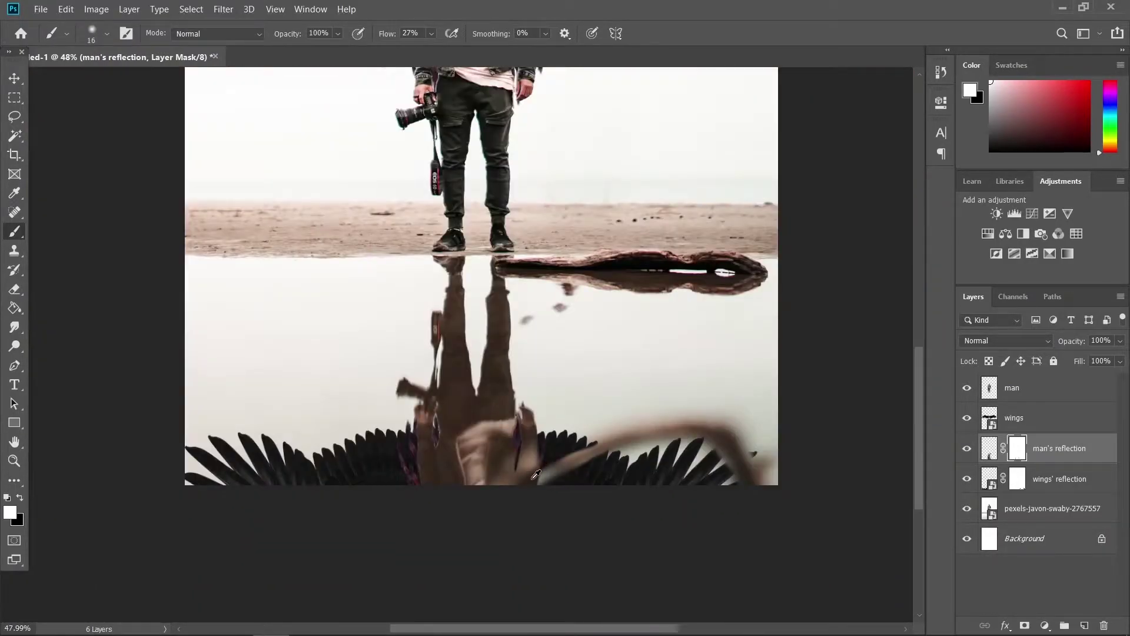
- Add a Hue/Saturation adjustment layer above the wings' reflection and clip it to that layer
{"action": "left_click", "coordinate": [14, 77]}
{"action": "left_click", "coordinate": [1065, 481]}
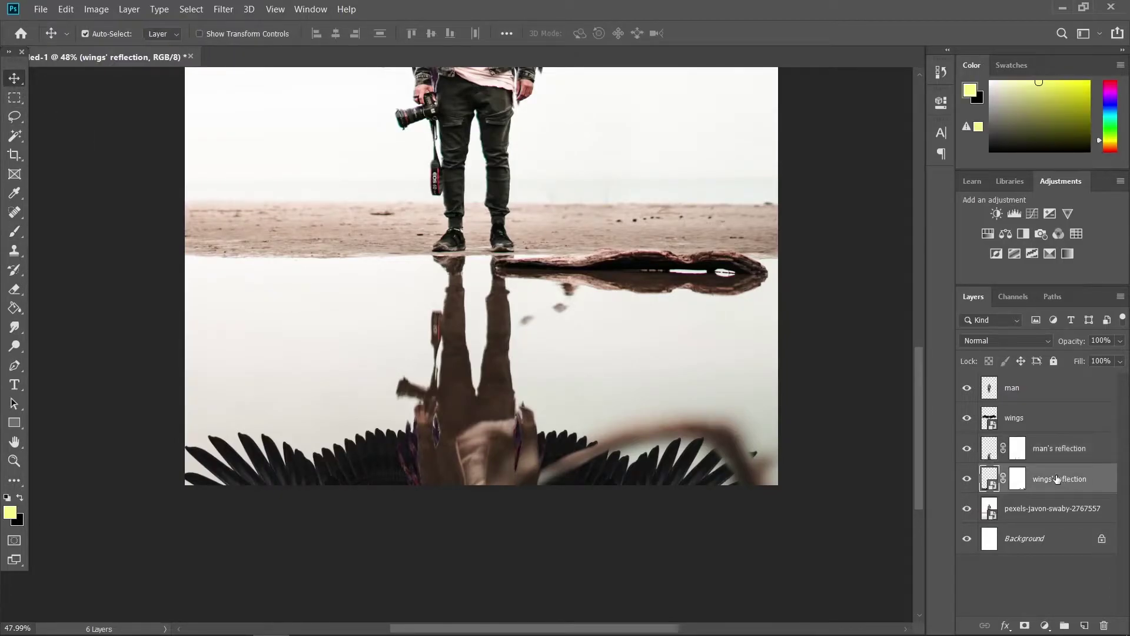
{"action": "left_click", "coordinate": [1050, 620]}
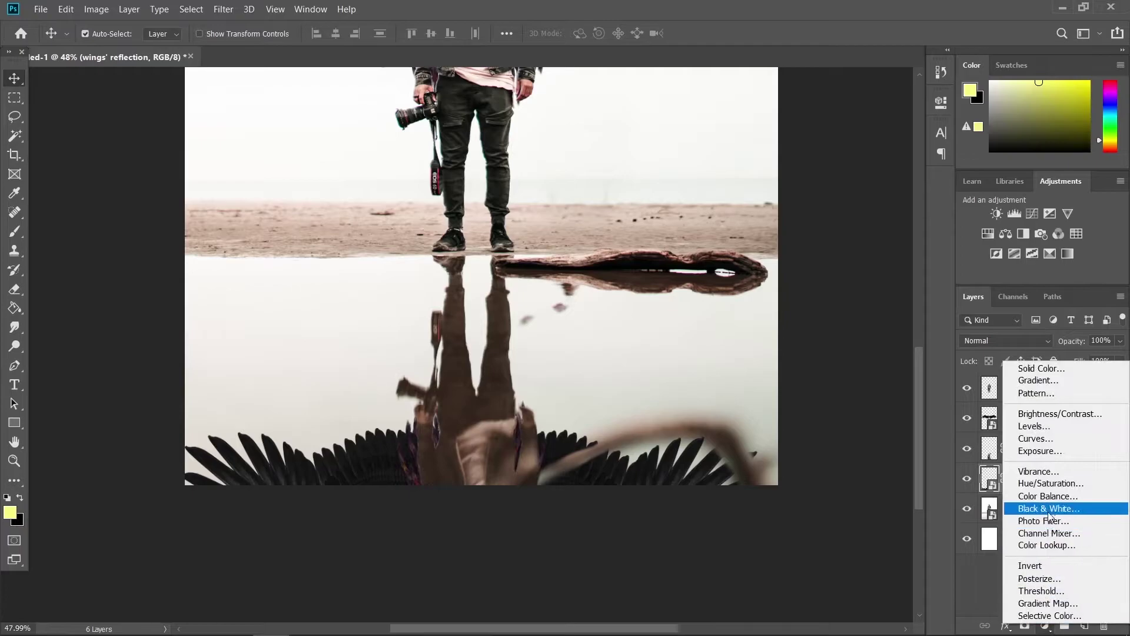
{"action": "left_click", "coordinate": [1053, 484]}
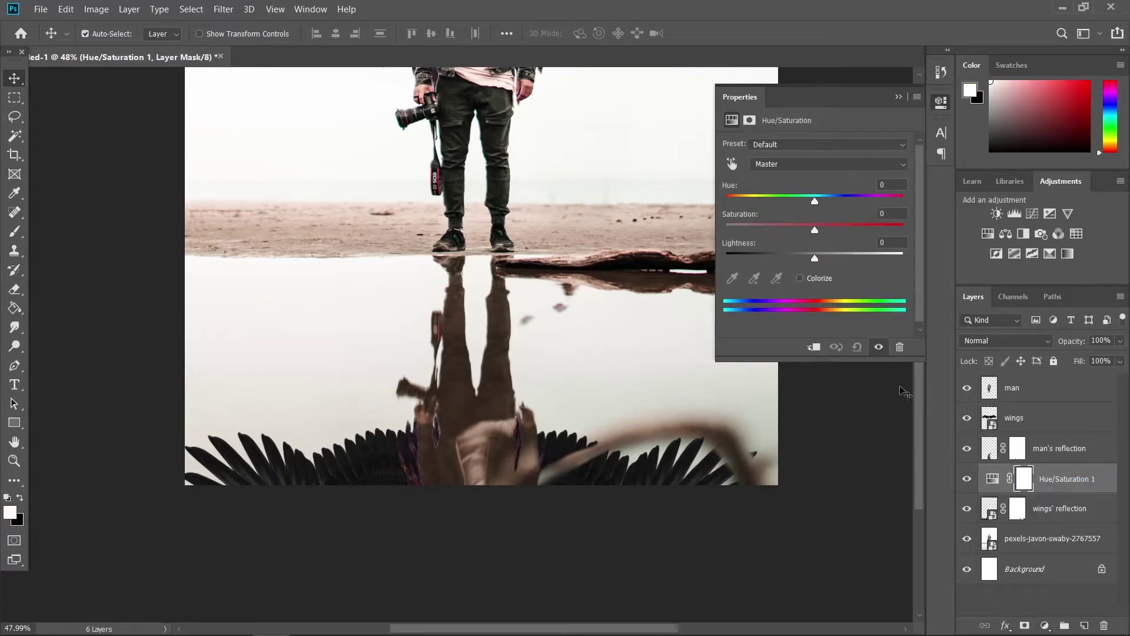
{"action": "left_click", "coordinate": [813, 347]}
- Colorize the wings' reflection through the Hue/Saturation adjustment with saturation 60 and hue 30
{"action": "left_click", "coordinate": [798, 277]}
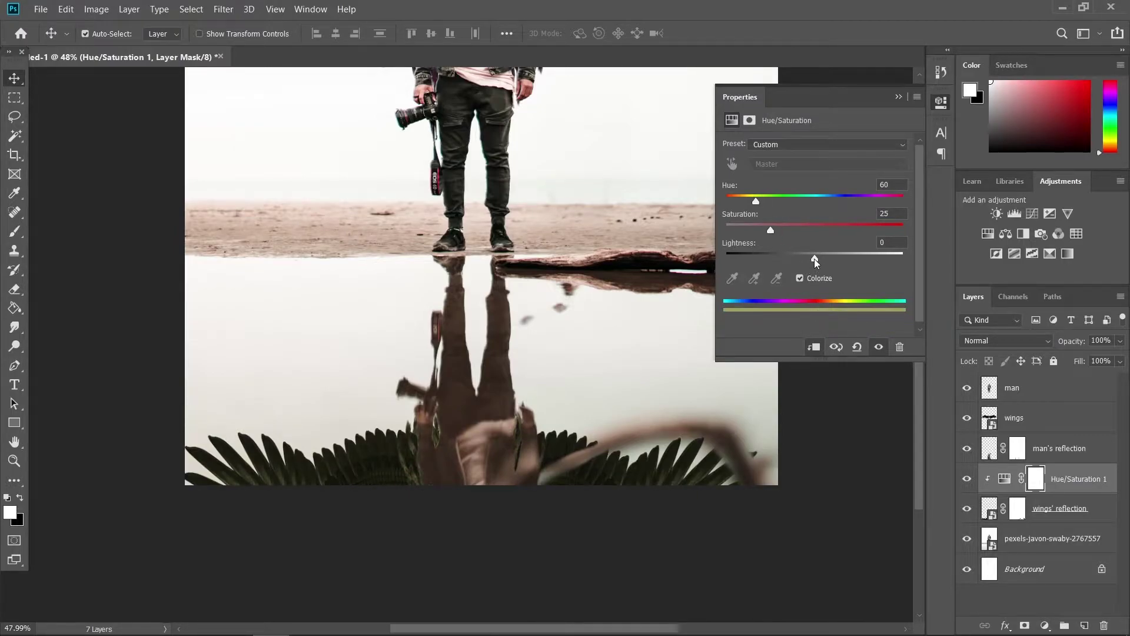
{"action": "left_click_drag", "start_coordinate": [772, 229], "coordinate": [832, 232]}
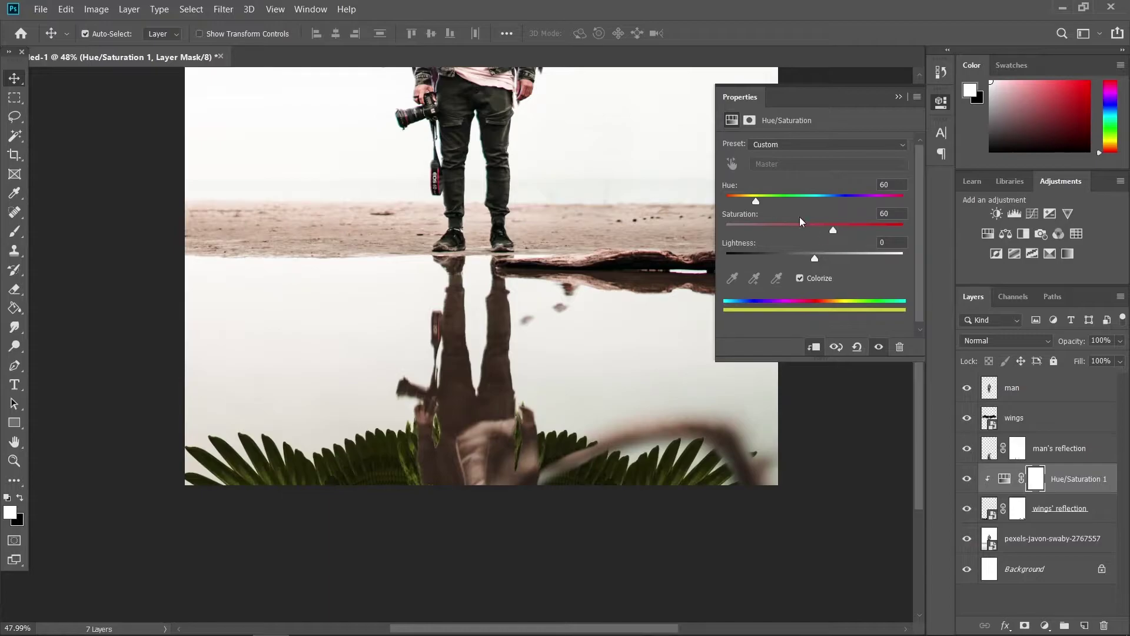
{"action": "left_click_drag", "start_coordinate": [757, 202], "coordinate": [743, 205]}
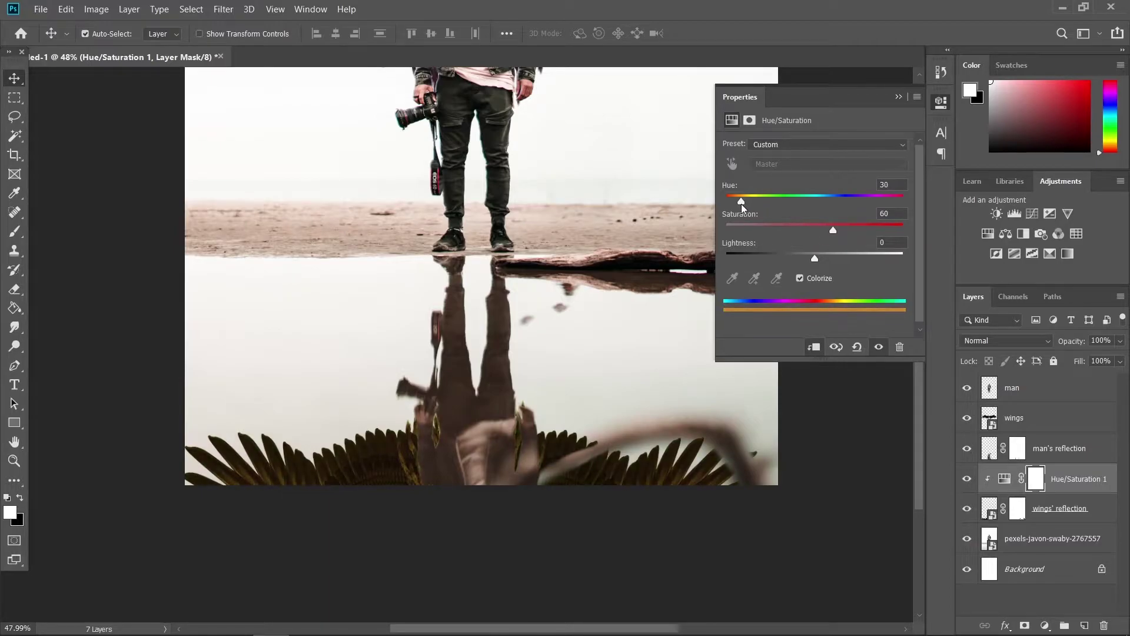
- Set the wings' reflection's Hue/Saturation adjustment to saturation about 37 and lightness +6, and compare the reflection with and without the adjustment
{"action": "scroll", "coordinate": [383, 435], "scroll_direction": "up", "scroll_amount": 3}
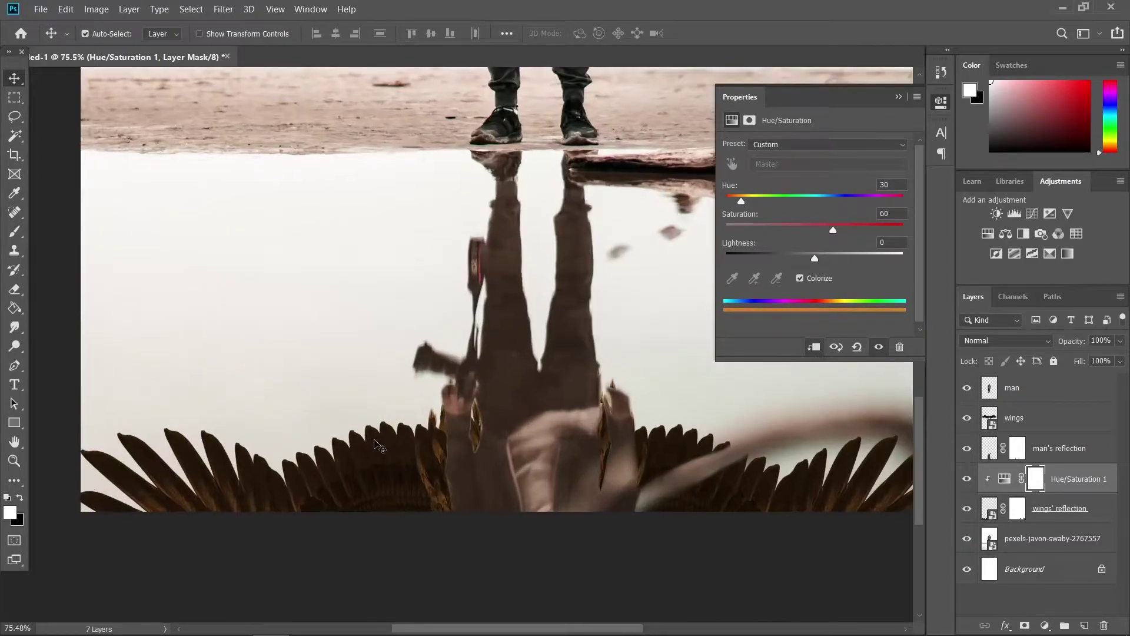
{"action": "key", "text": "XF86MonBrightnessUp"}
{"action": "left_click_drag", "start_coordinate": [814, 259], "coordinate": [820, 259]}
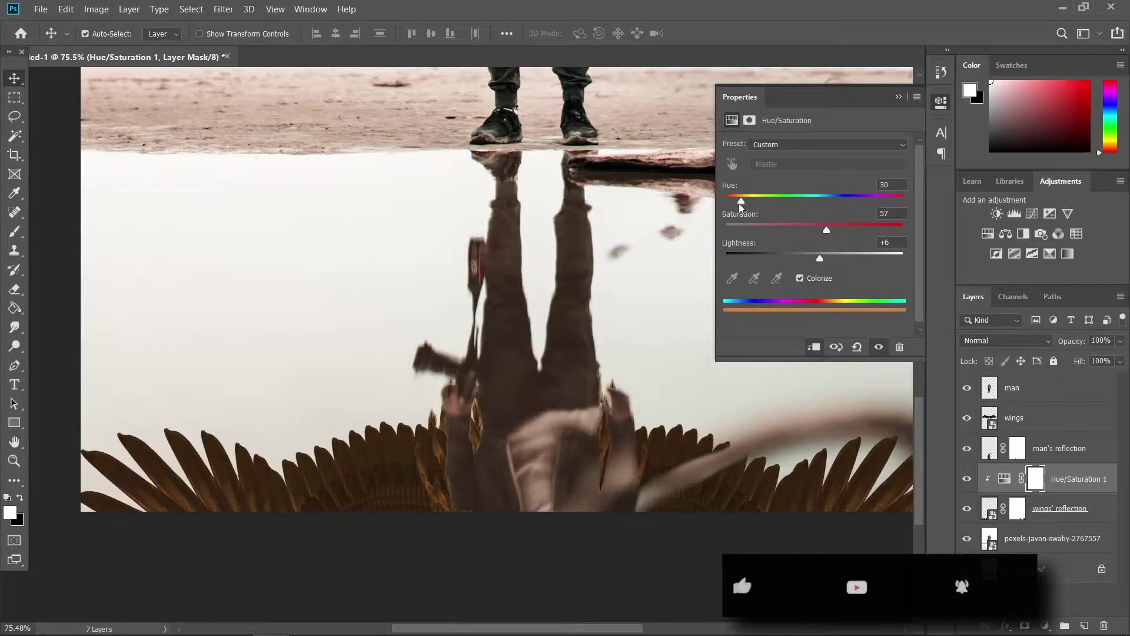
{"action": "left_click_drag", "start_coordinate": [826, 230], "coordinate": [789, 232]}
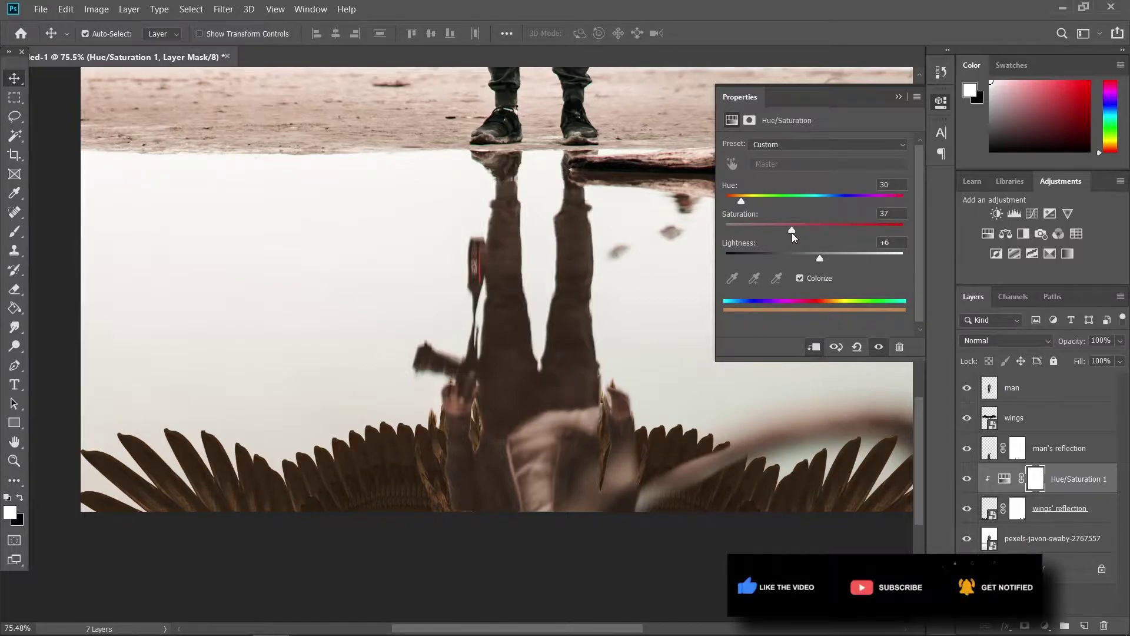
{"action": "left_click", "coordinate": [898, 97]}
{"action": "key", "text": "ctrl+0"}
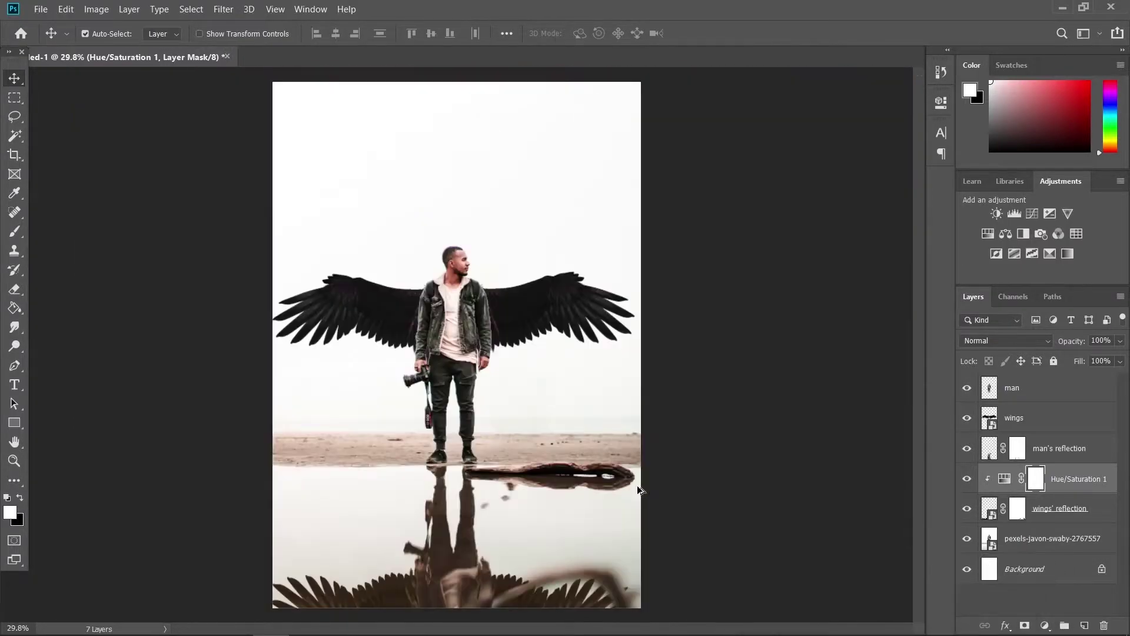
{"action": "left_click", "coordinate": [967, 480]}
{"action": "left_click", "coordinate": [966, 480]}
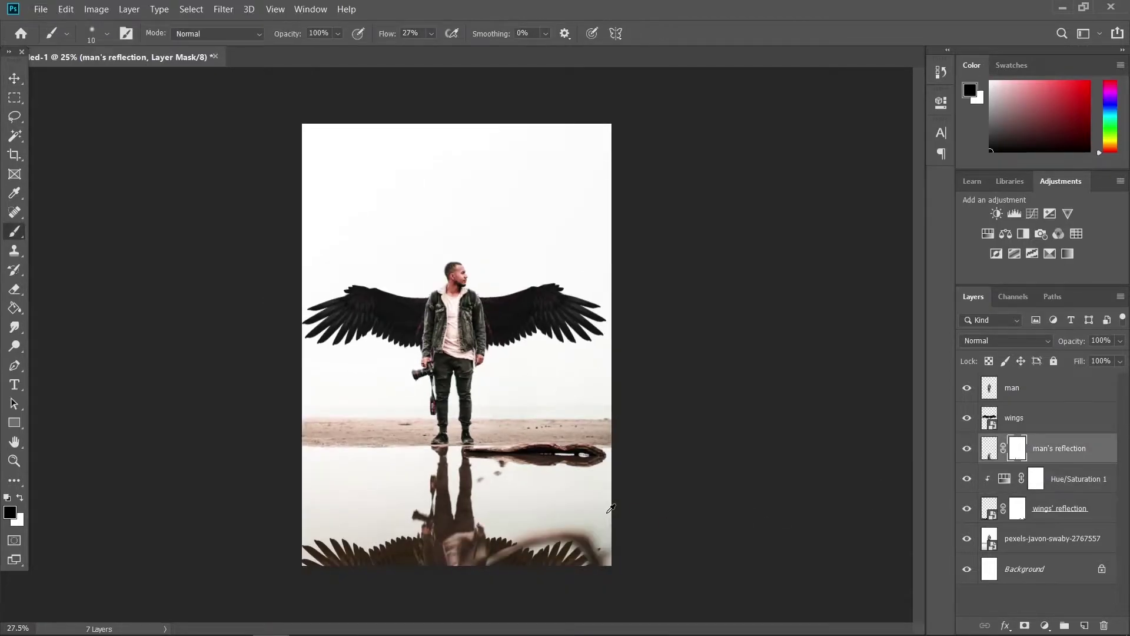
- Place the Unsplash photo of a black feather floating over a lake above the man layer at its default size
{"action": "scroll", "coordinate": [610, 508], "scroll_direction": "up", "scroll_amount": 1}
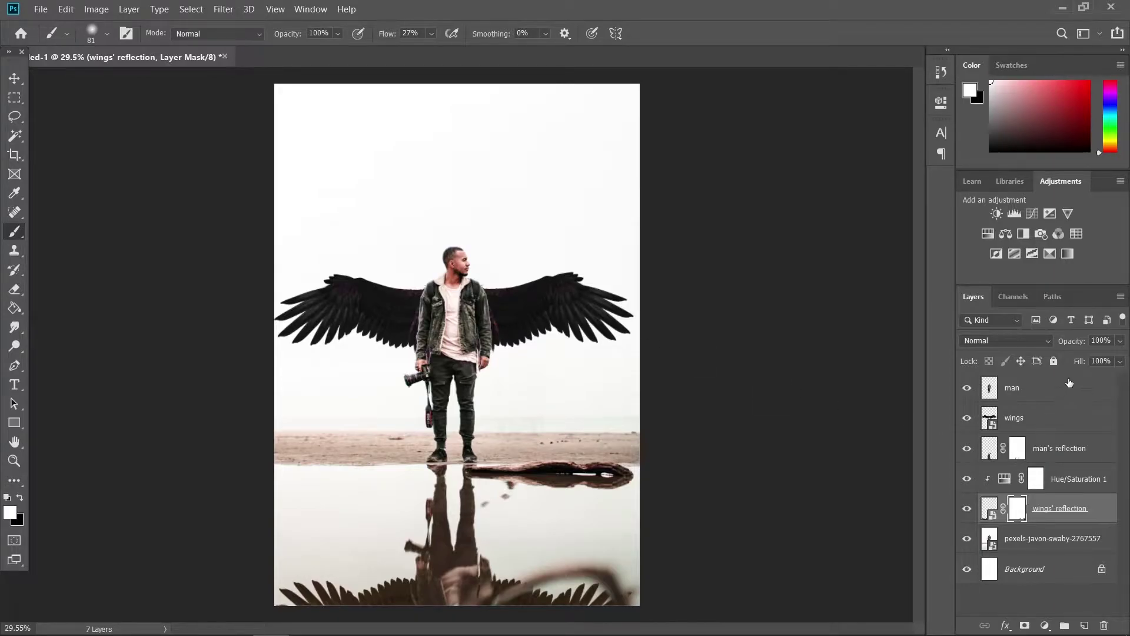
{"action": "left_click", "coordinate": [1068, 390]}
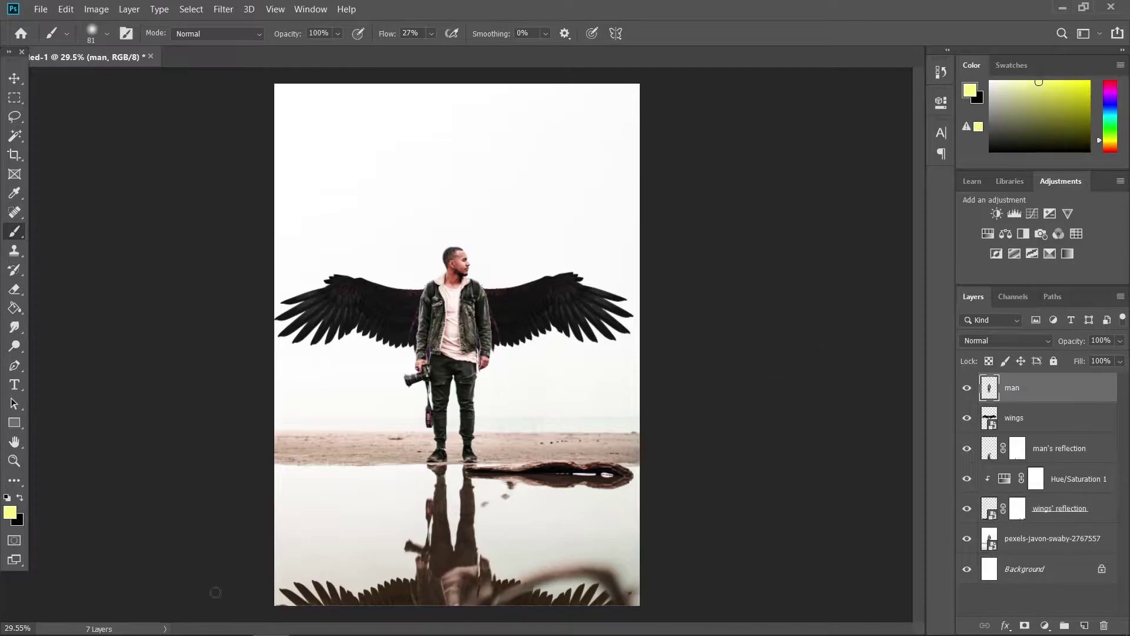
{"action": "left_click", "coordinate": [161, 622]}
{"action": "left_click_drag", "start_coordinate": [556, 154], "coordinate": [324, 150]}
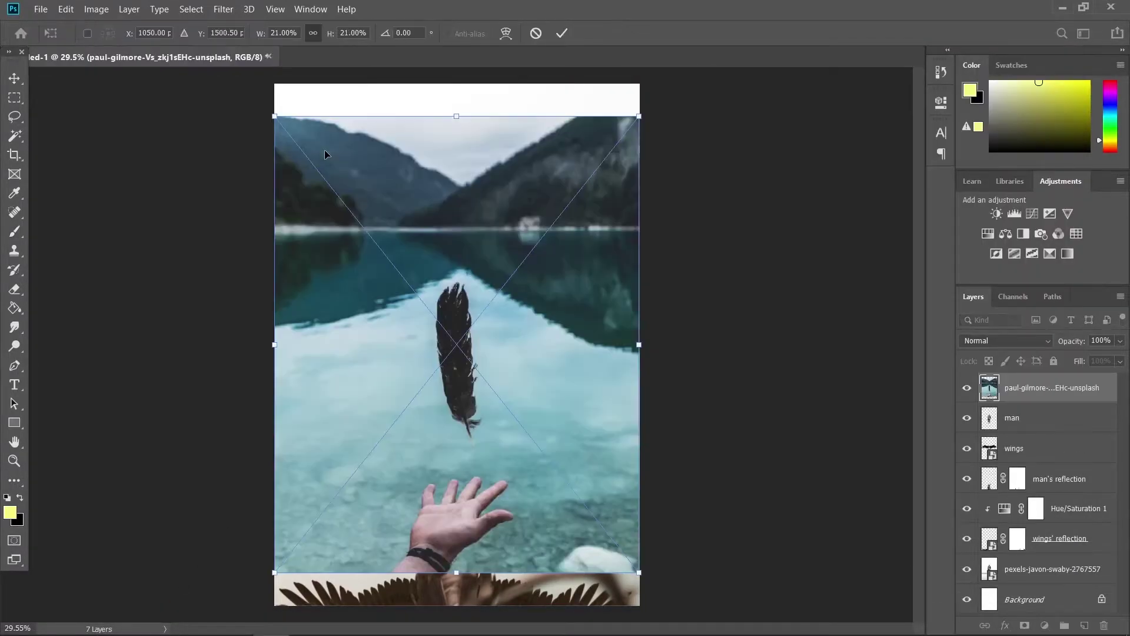
{"action": "left_click", "coordinate": [4, 81]}
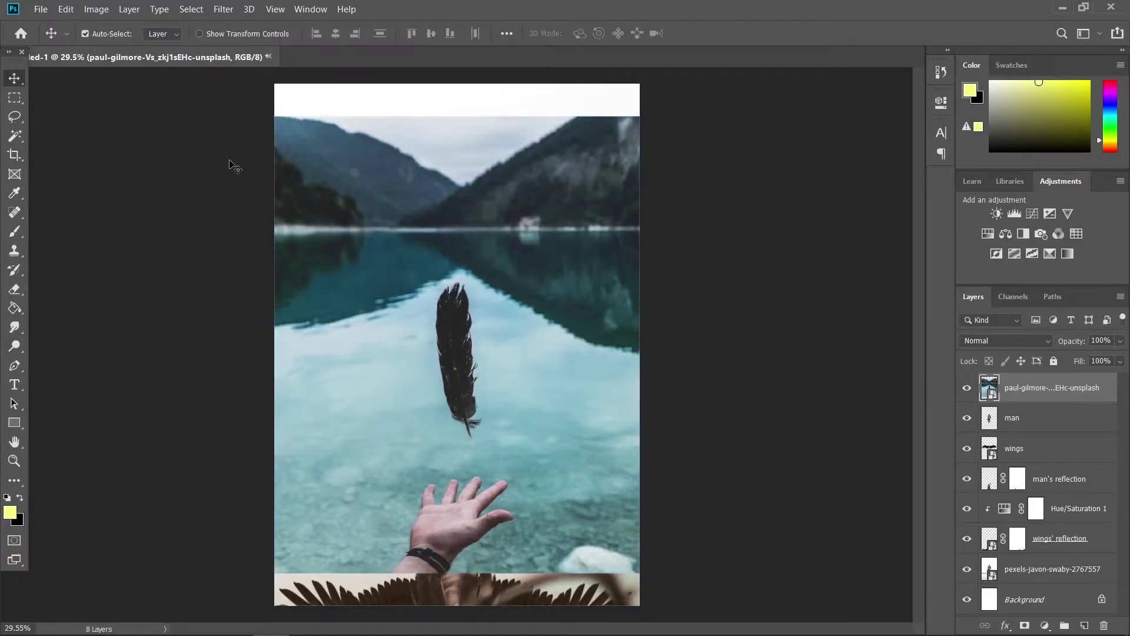
- Draw a loose freehand Lasso selection around the entire black feather in the lake photo
{"action": "key", "text": "l"}
{"action": "scroll", "coordinate": [442, 384], "scroll_direction": "up", "scroll_amount": 6}
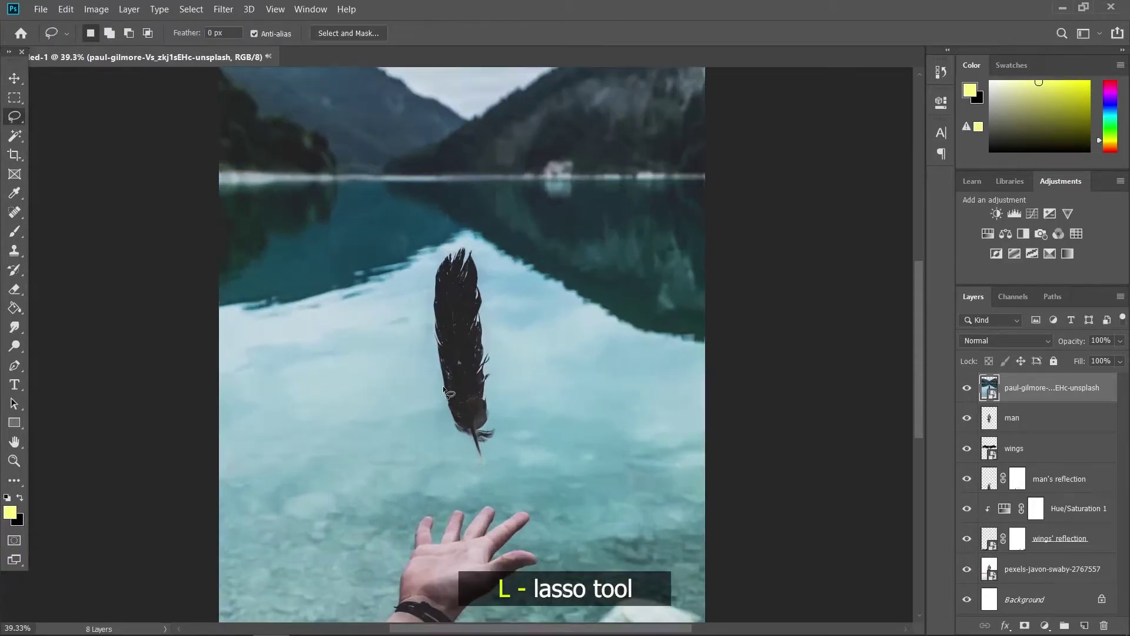
{"action": "left_click_drag", "start_coordinate": [436, 330], "coordinate": [415, 318]}
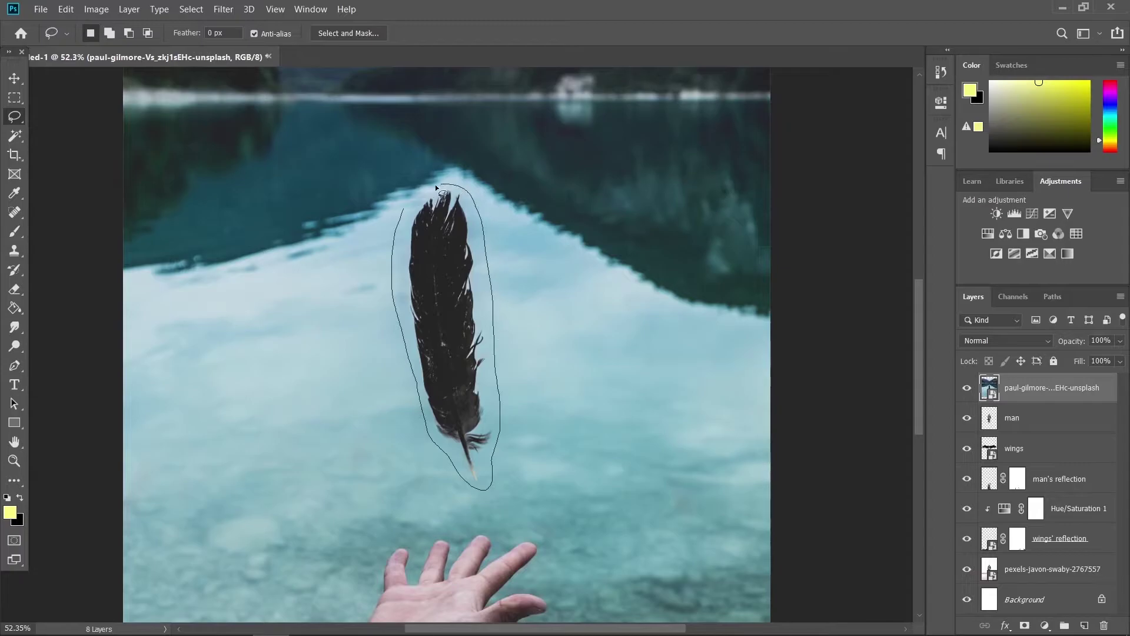
{"action": "left_click_drag", "start_coordinate": [400, 216], "coordinate": [401, 212]}
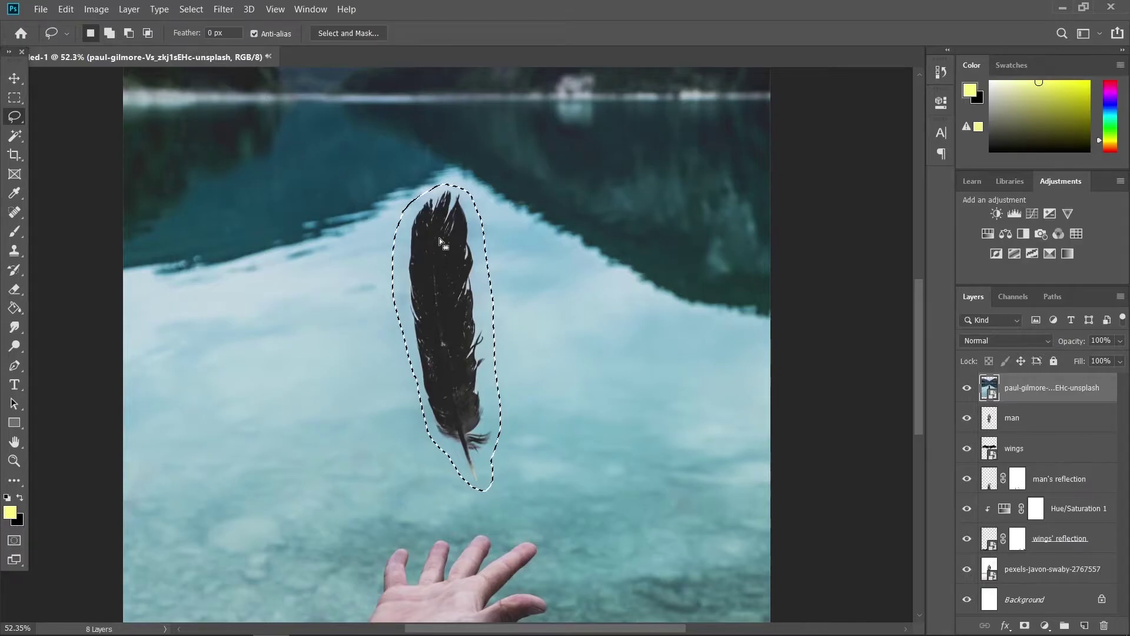
- Refine the feather selection in Select and Mask by painting around its edges with a 135 px Refine Edge brush, and accept the result
{"action": "left_click", "coordinate": [191, 9]}
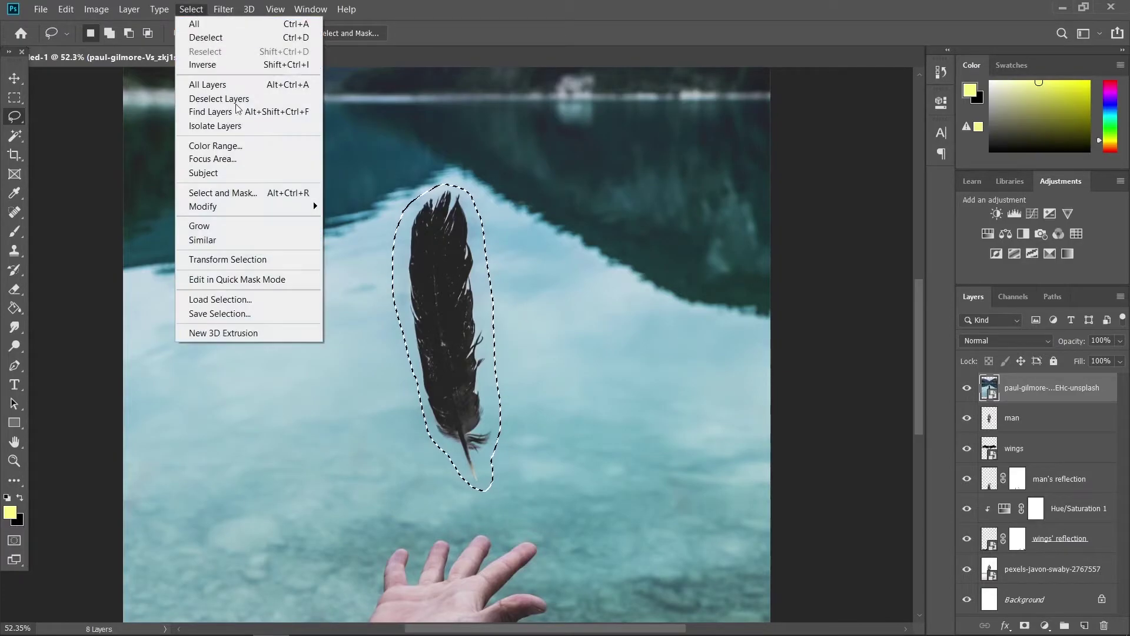
{"action": "left_click", "coordinate": [271, 195]}
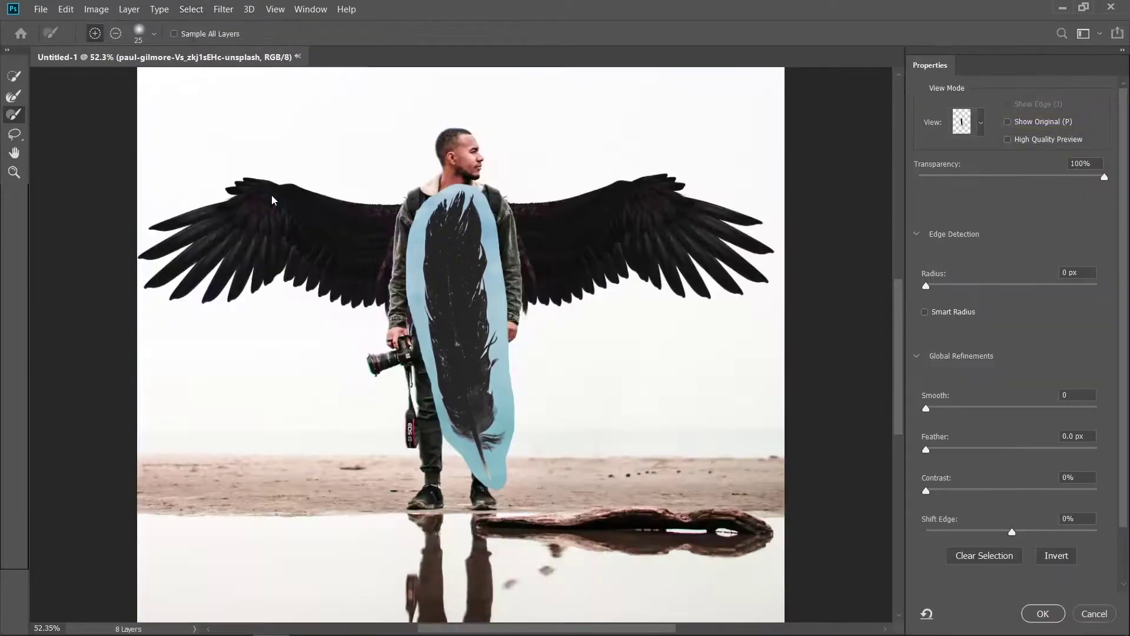
{"action": "left_click", "coordinate": [11, 100]}
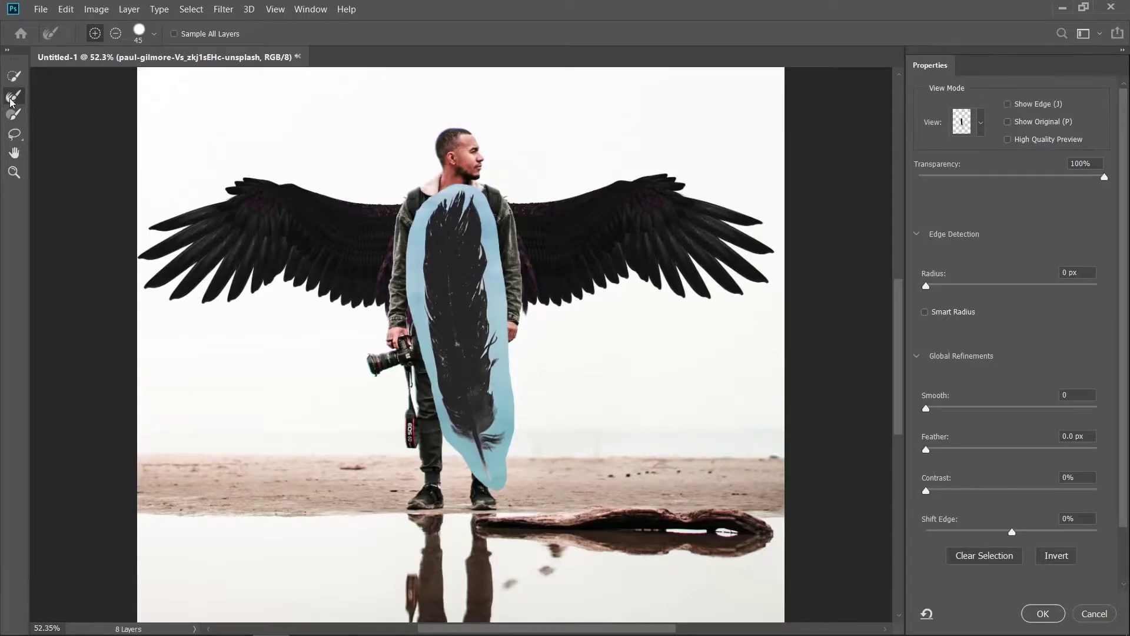
{"action": "scroll", "coordinate": [446, 233], "scroll_direction": "up", "scroll_amount": 1}
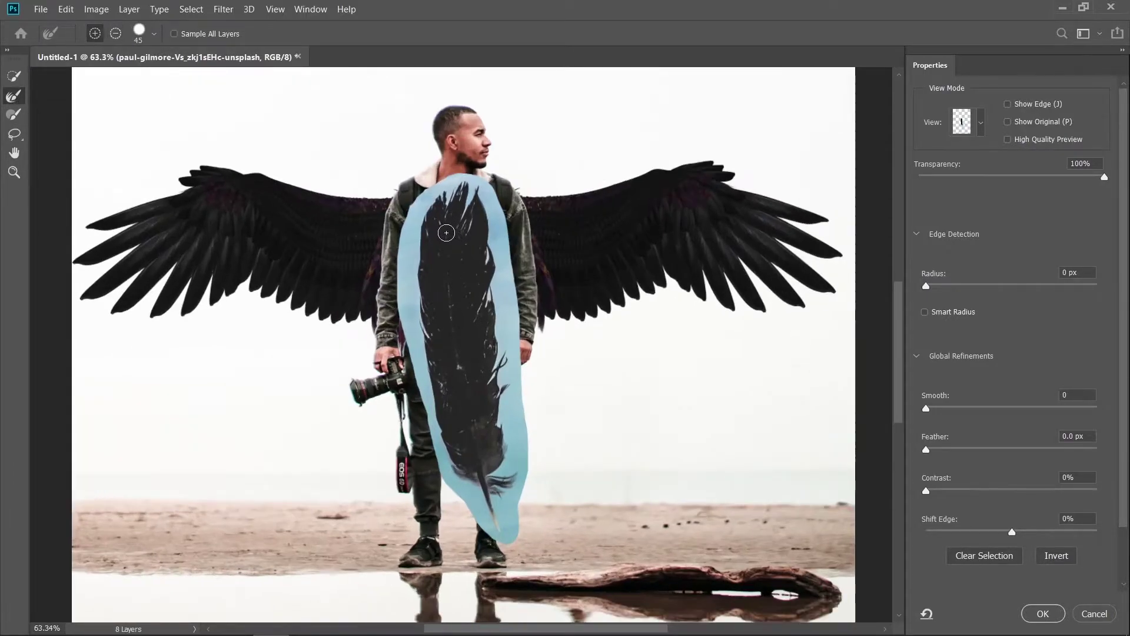
{"action": "key", "text": "bracketright"}
{"action": "key", "text": "bracketright"}
{"action": "key", "text": "bracketright"}
{"action": "key", "text": "bracketright"}
{"action": "key", "text": "bracketright"}
{"action": "left_click_drag", "start_coordinate": [433, 224], "coordinate": [445, 230]}
{"action": "mouse_move", "coordinate": [443, 189]}
{"action": "left_mouse_down"}
{"action": "mouse_move", "coordinate": [415, 217]}
{"action": "mouse_move", "coordinate": [401, 270]}
{"action": "mouse_move", "coordinate": [419, 434]}
{"action": "mouse_move", "coordinate": [510, 542]}
{"action": "mouse_move", "coordinate": [525, 376]}
{"action": "mouse_move", "coordinate": [498, 216]}
{"action": "mouse_move", "coordinate": [459, 176]}
{"action": "left_mouse_up"}
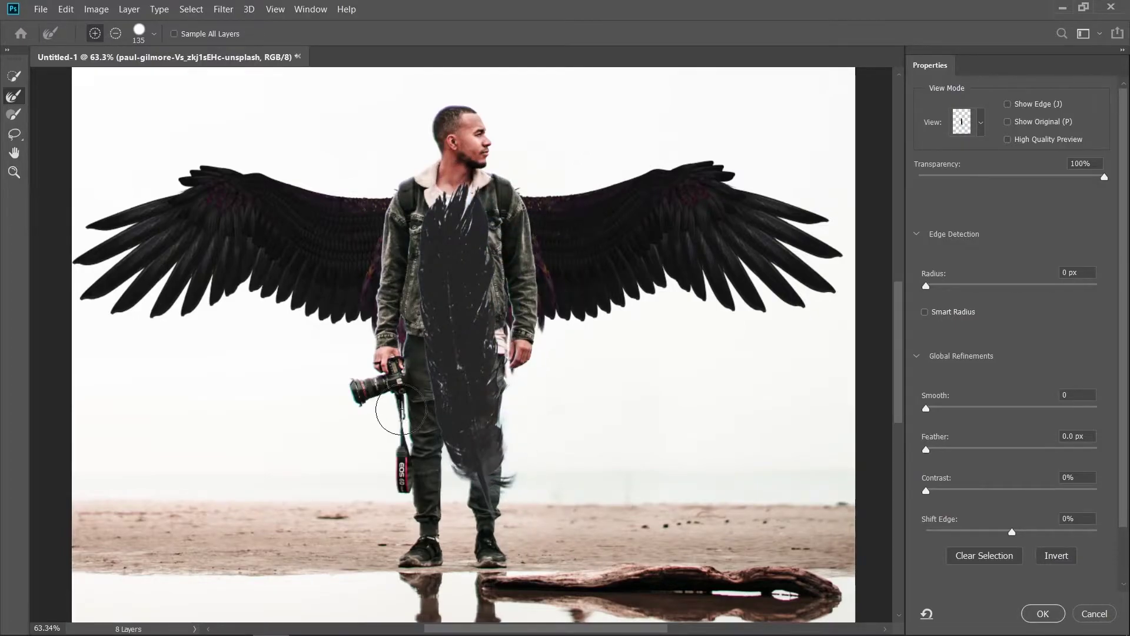
{"action": "mouse_move", "coordinate": [442, 470]}
{"action": "left_mouse_down"}
{"action": "mouse_move", "coordinate": [464, 497]}
{"action": "mouse_move", "coordinate": [499, 500]}
{"action": "mouse_move", "coordinate": [518, 486]}
{"action": "mouse_move", "coordinate": [524, 372]}
{"action": "mouse_move", "coordinate": [462, 169]}
{"action": "left_mouse_up"}
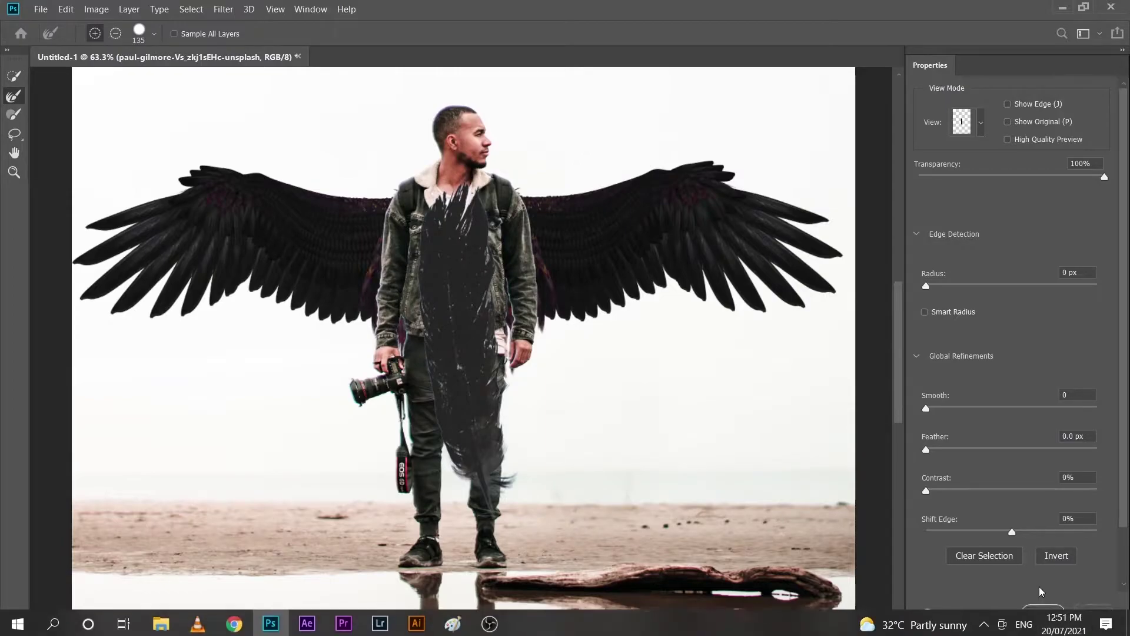
{"action": "left_click", "coordinate": [1040, 614]}
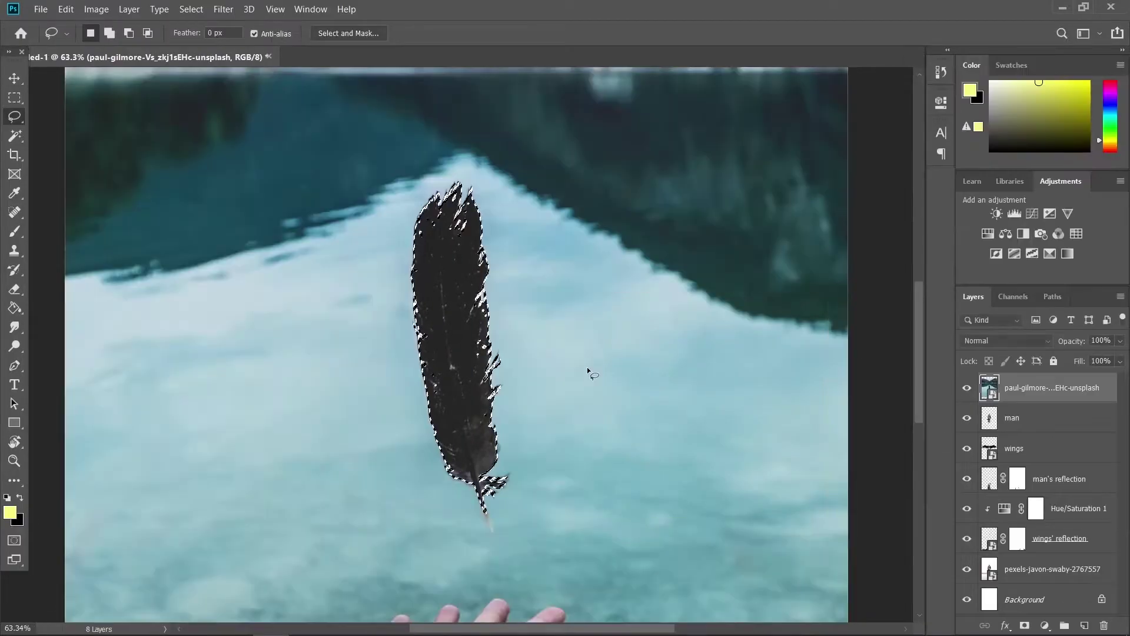
- Copy the selected feather to its own layer and delete the placed lake photo layer
{"action": "key", "text": "ctrl+j"}
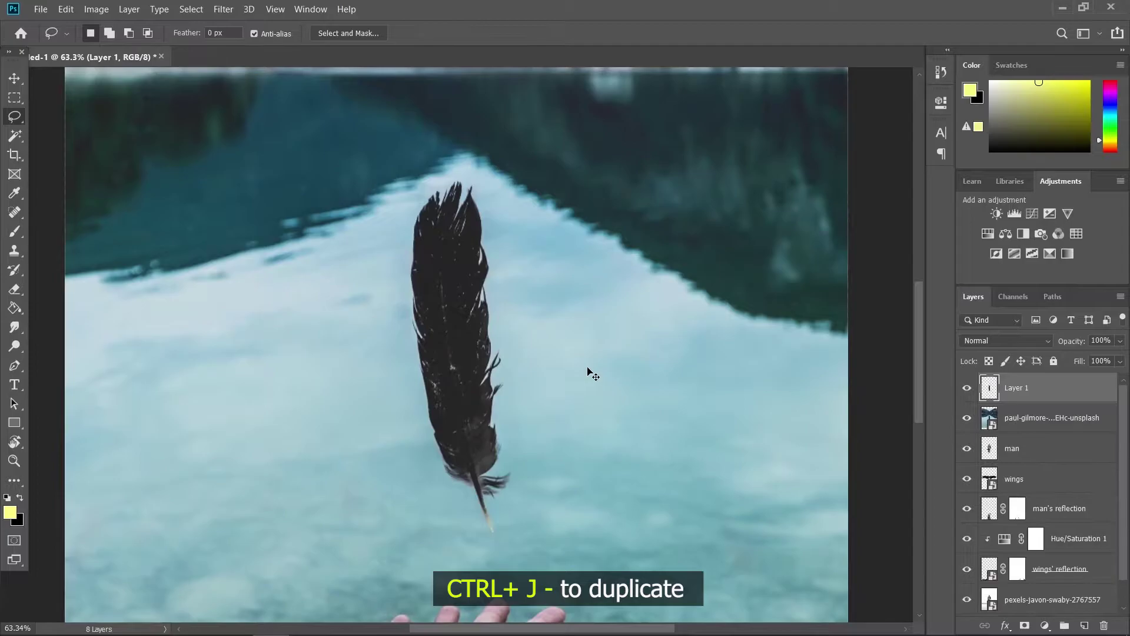
{"action": "left_click", "coordinate": [1047, 419]}
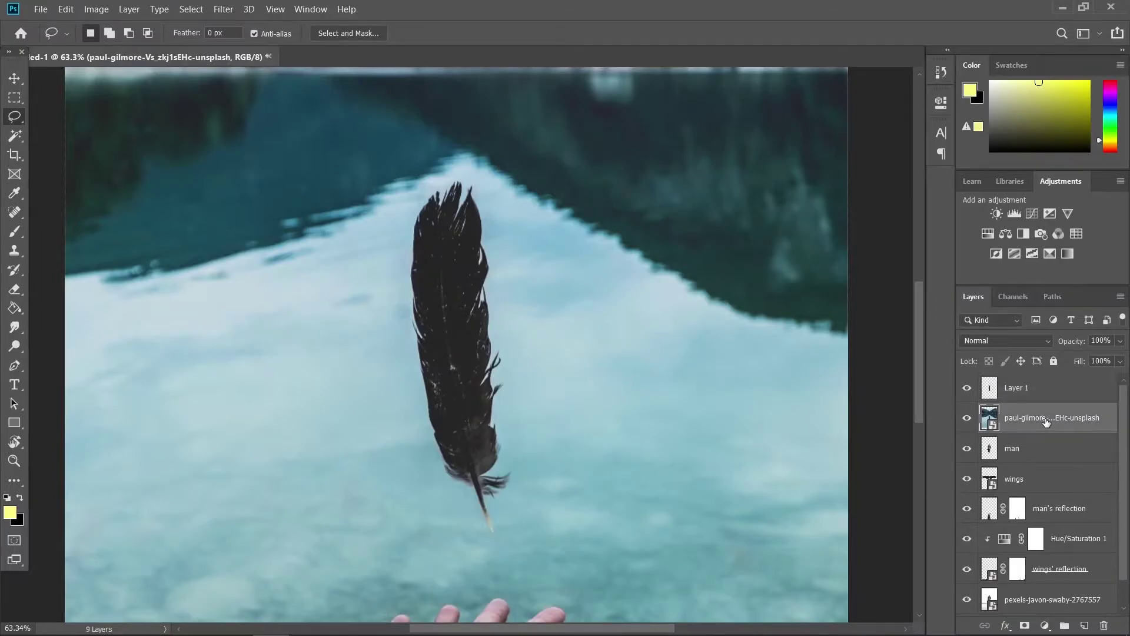
{"action": "key", "text": "Delete"}
{"action": "left_click", "coordinate": [14, 78]}
{"action": "scroll", "coordinate": [384, 305], "scroll_direction": "down", "scroll_amount": 5}
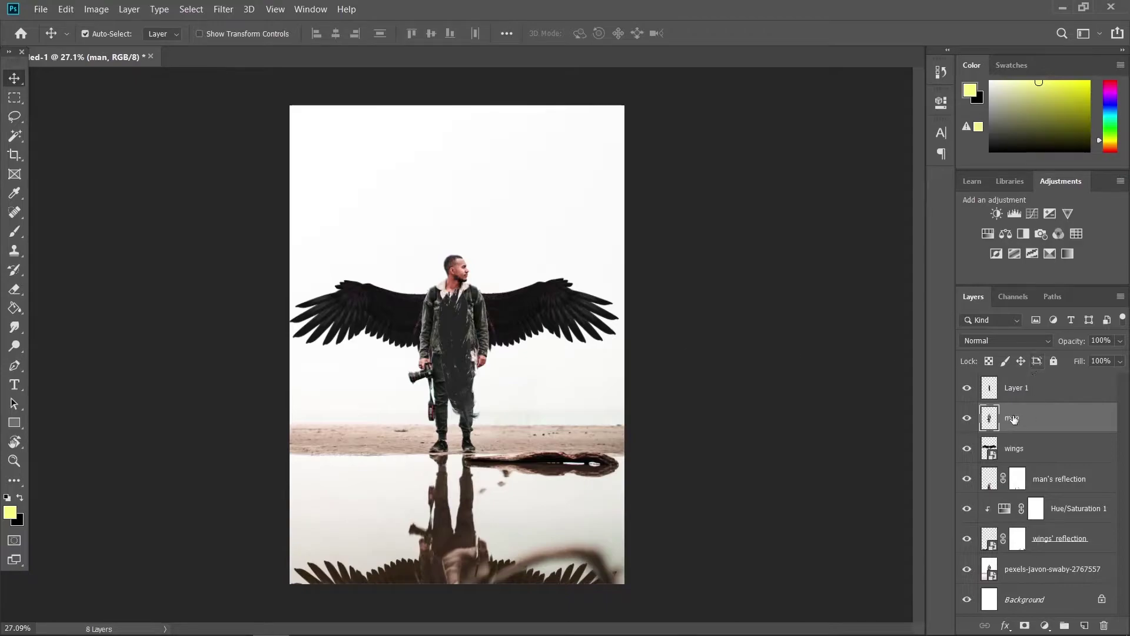
- Rename the extracted feather's layer as feather
{"action": "double_click", "coordinate": [1026, 389]}
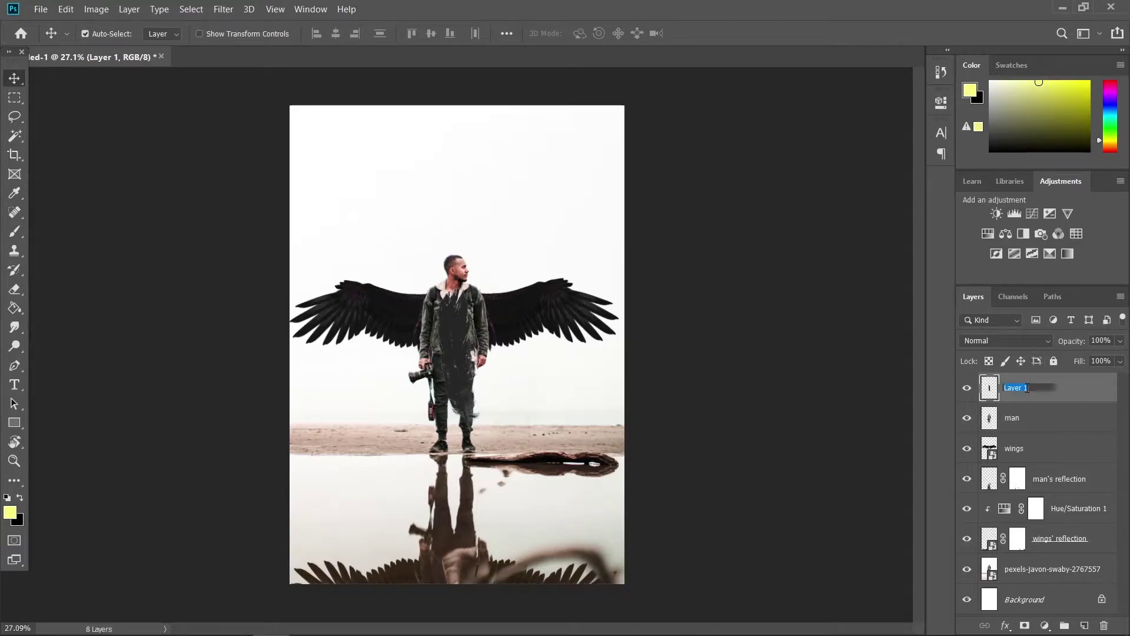
{"action": "type", "text": "feather"}
{"action": "key", "text": "Return"}
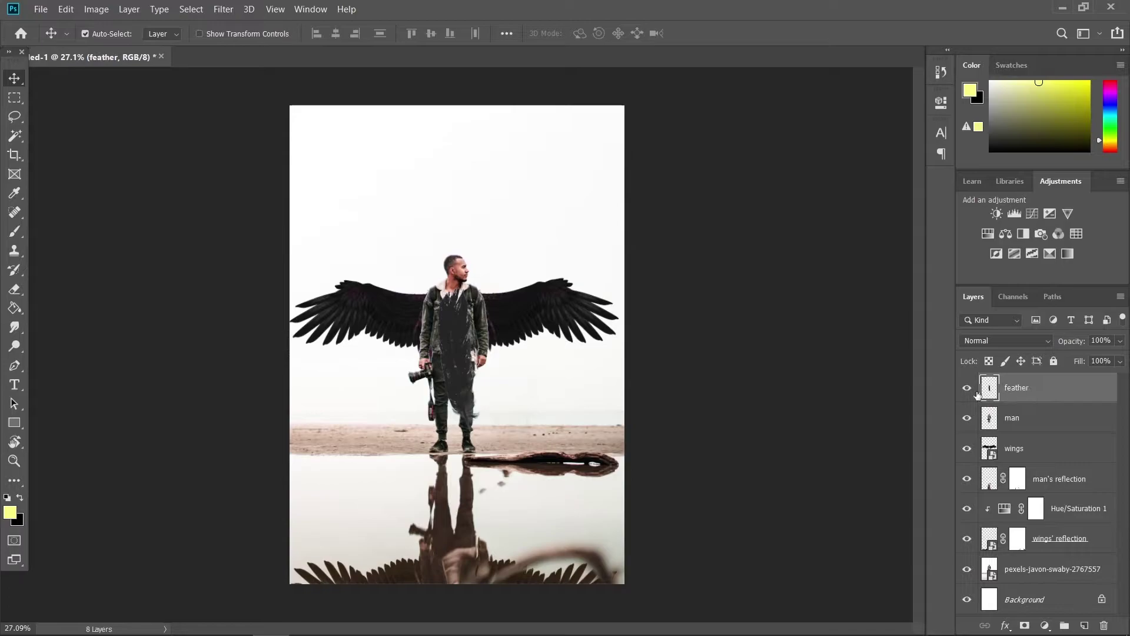
- Move the feather down over the man's legs, duplicate its layer, and move the copy to the left of the man
{"action": "left_click_drag", "start_coordinate": [455, 329], "coordinate": [468, 396]}
{"action": "key", "text": "ctrl+j"}
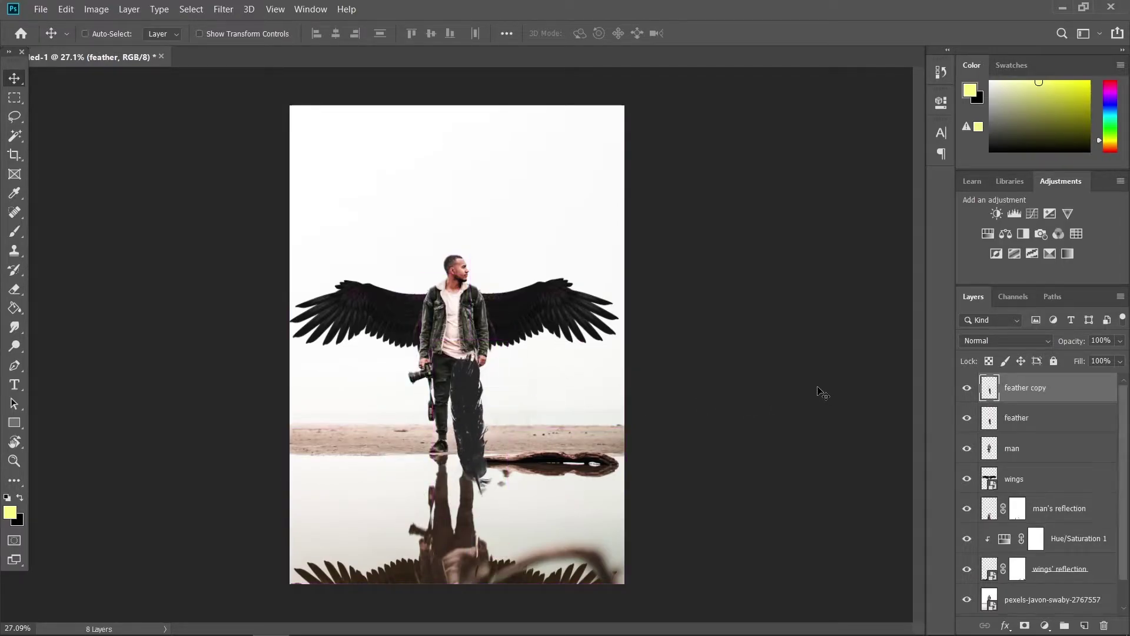
{"action": "left_click_drag", "start_coordinate": [474, 422], "coordinate": [279, 393]}
- Scale the feather copy to about 25%, rotate it to about -153°, and place it below the left wing
{"action": "key", "text": "ctrl+t"}
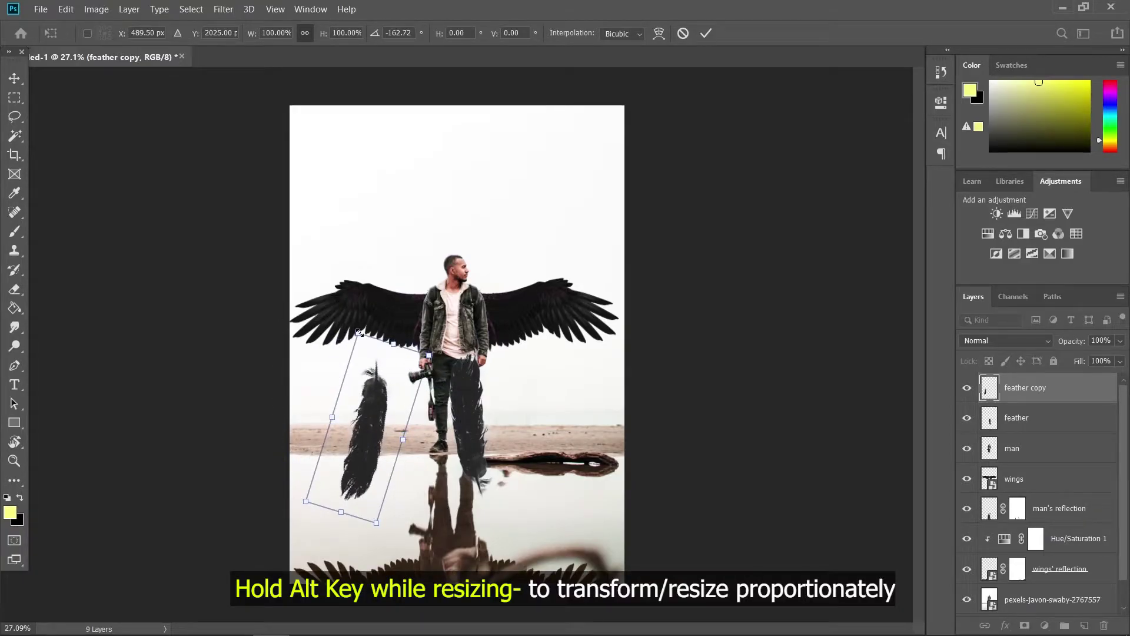
{"action": "left_click_drag", "start_coordinate": [358, 333], "coordinate": [382, 389]}
{"action": "scroll", "coordinate": [382, 389], "scroll_direction": "up", "scroll_amount": 5}
{"action": "left_click_drag", "start_coordinate": [357, 454], "coordinate": [354, 393]}
{"action": "left_click_drag", "start_coordinate": [343, 334], "coordinate": [390, 375]}
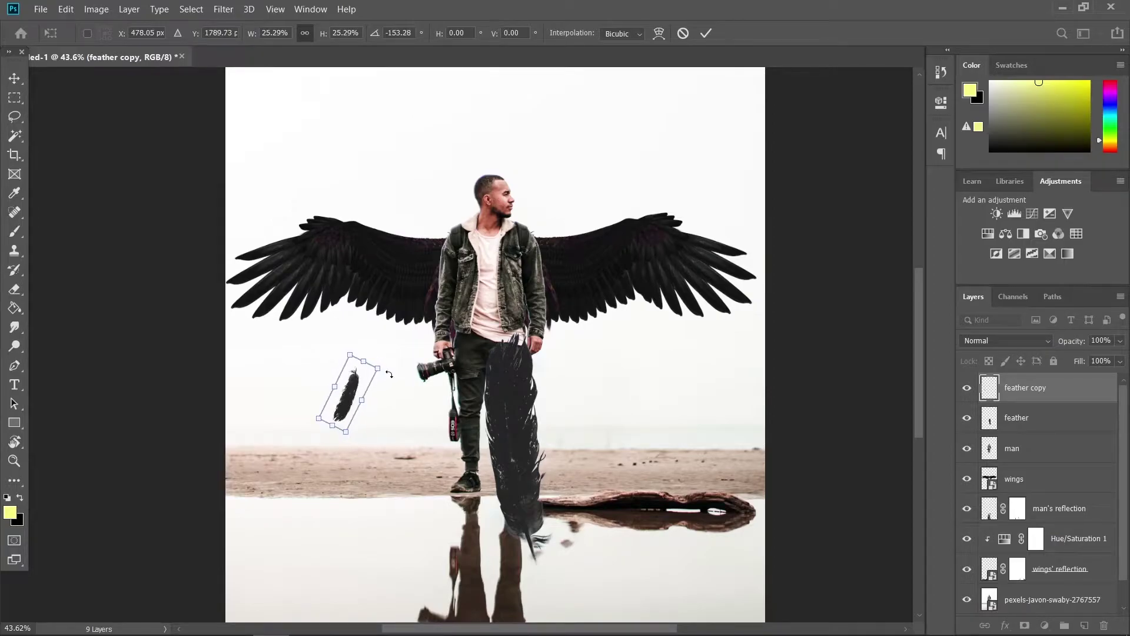
{"action": "key", "text": "Return"}
- Make a second copy of the large feather at the image's lower left and move the original below the right wing
{"action": "scroll", "coordinate": [406, 344], "scroll_direction": "down", "scroll_amount": 3}
{"action": "scroll", "coordinate": [406, 345], "scroll_direction": "right", "scroll_amount": 3}
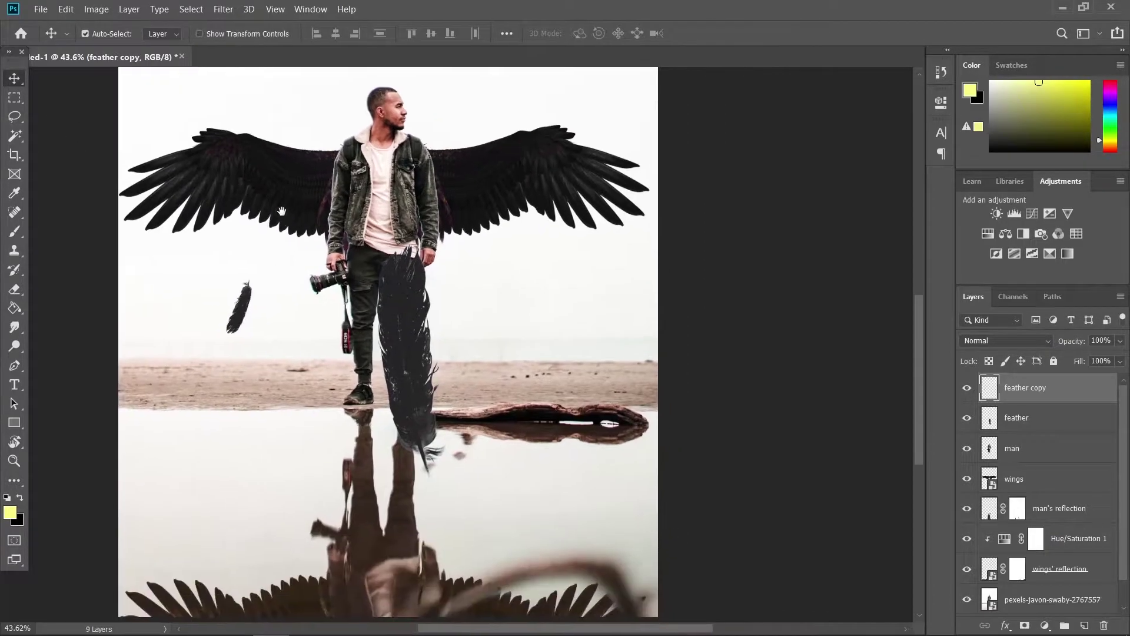
{"action": "left_click_drag", "start_coordinate": [406, 362], "coordinate": [260, 382]}
{"action": "scroll", "coordinate": [503, 301], "scroll_direction": "down", "scroll_amount": 1}
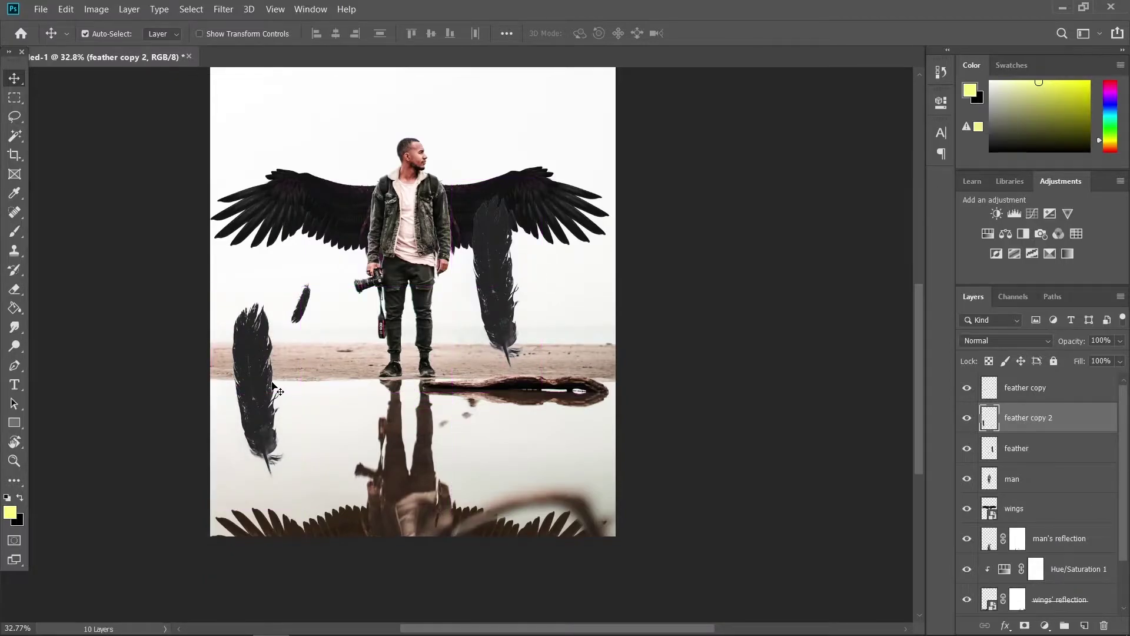
- Flip the second feather copy vertically and tilt it counterclockwise over the shoreline at the image's lower left
{"action": "key", "text": "ctrl+t"}
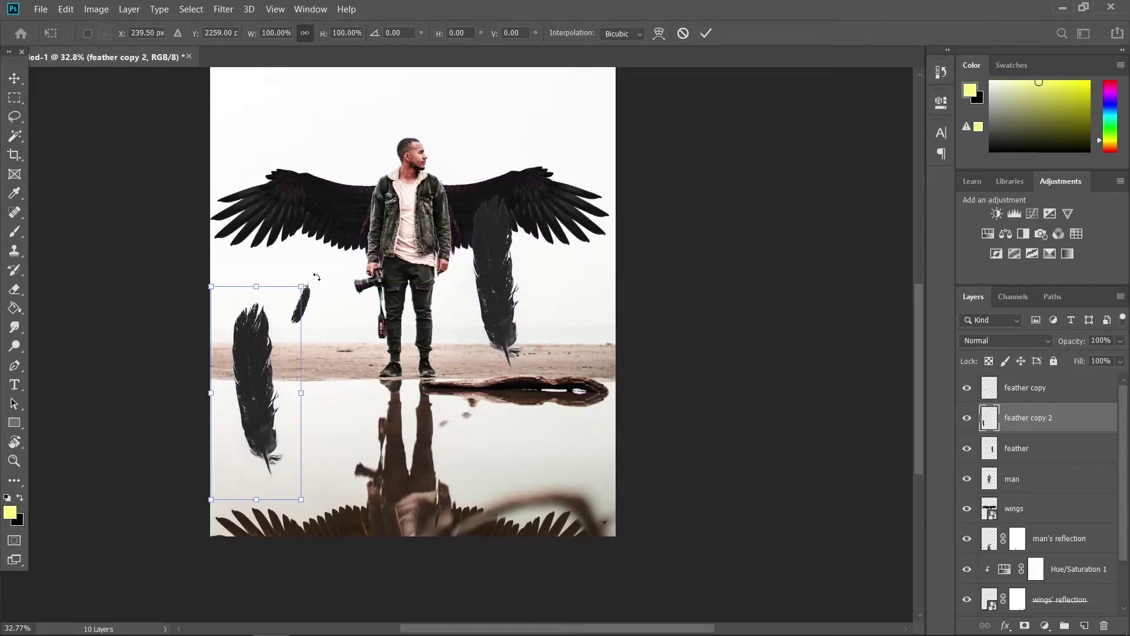
{"action": "right_click", "coordinate": [268, 366]}
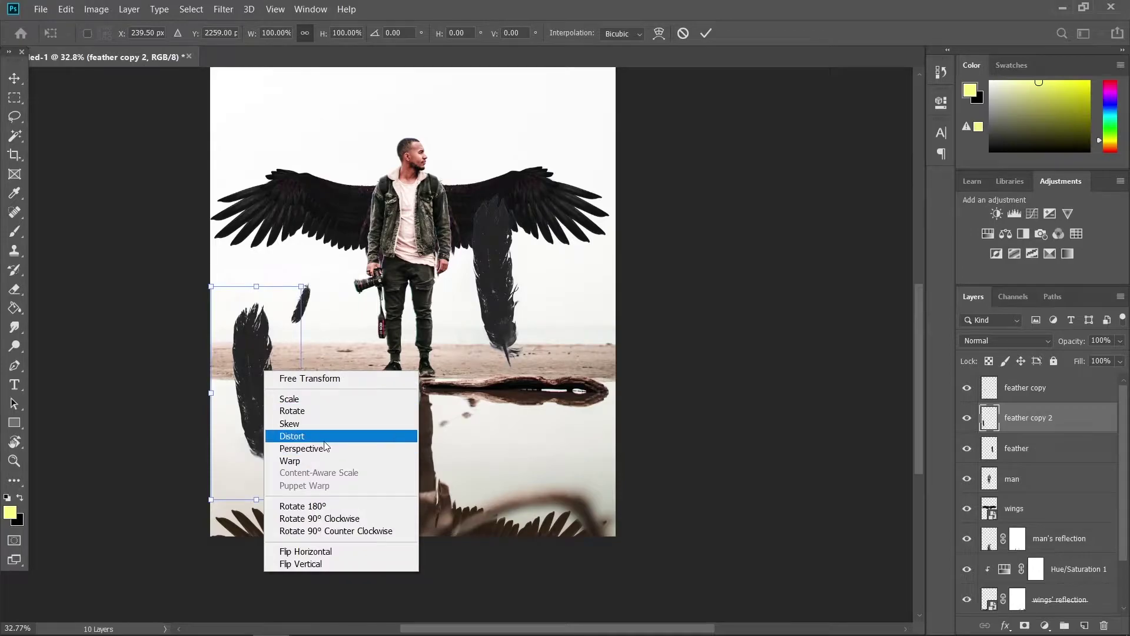
{"action": "left_click", "coordinate": [337, 559]}
{"action": "left_click_drag", "start_coordinate": [312, 287], "coordinate": [261, 253]}
{"action": "left_click_drag", "start_coordinate": [264, 389], "coordinate": [267, 405]}
{"action": "left_click", "coordinate": [15, 76]}
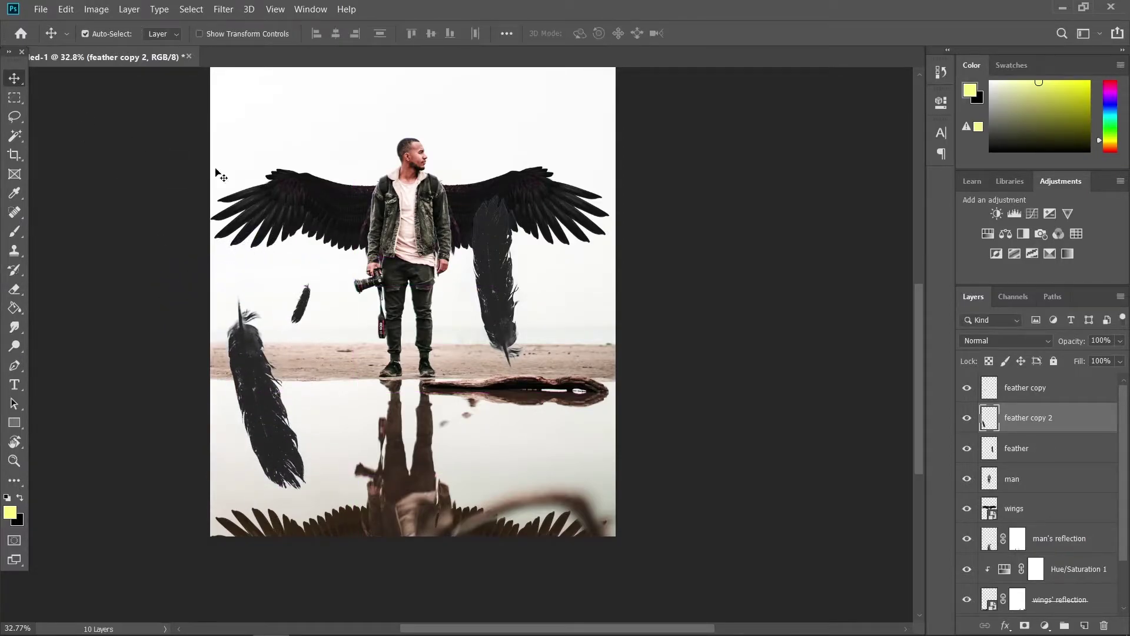
- Flip the large feather below the right wing vertically and scale it down to about 34%
{"action": "left_click", "coordinate": [506, 282]}
{"action": "key", "text": "ctrl+t"}
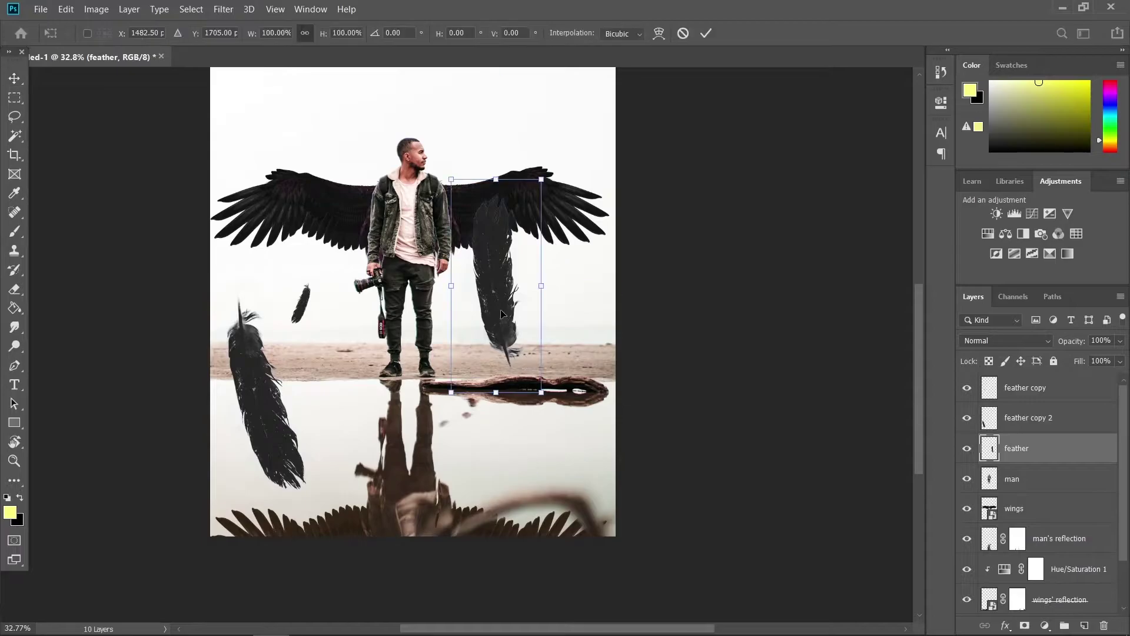
{"action": "right_click", "coordinate": [501, 309]}
{"action": "left_click", "coordinate": [552, 502]}
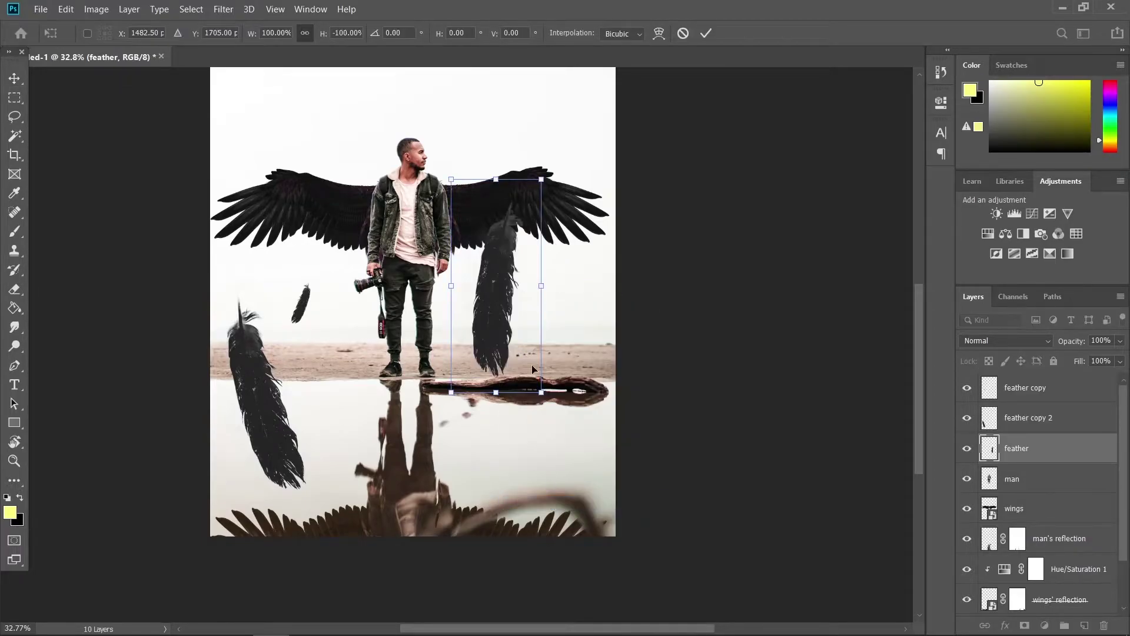
{"action": "left_click_drag", "start_coordinate": [541, 179], "coordinate": [506, 299]}
{"action": "scroll", "coordinate": [506, 299], "scroll_direction": "up", "scroll_amount": 2}
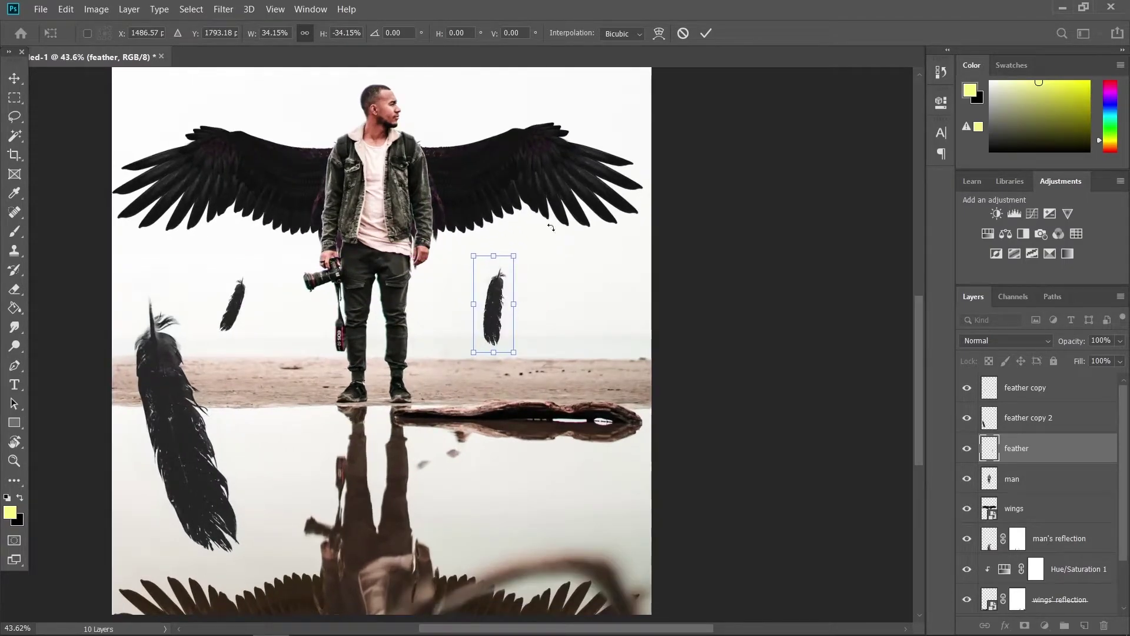
- Warp the small feather below the right wing so its lower end curves to the right
{"action": "left_click", "coordinate": [659, 33]}
{"action": "scroll", "coordinate": [508, 280], "scroll_direction": "up", "scroll_amount": 5}
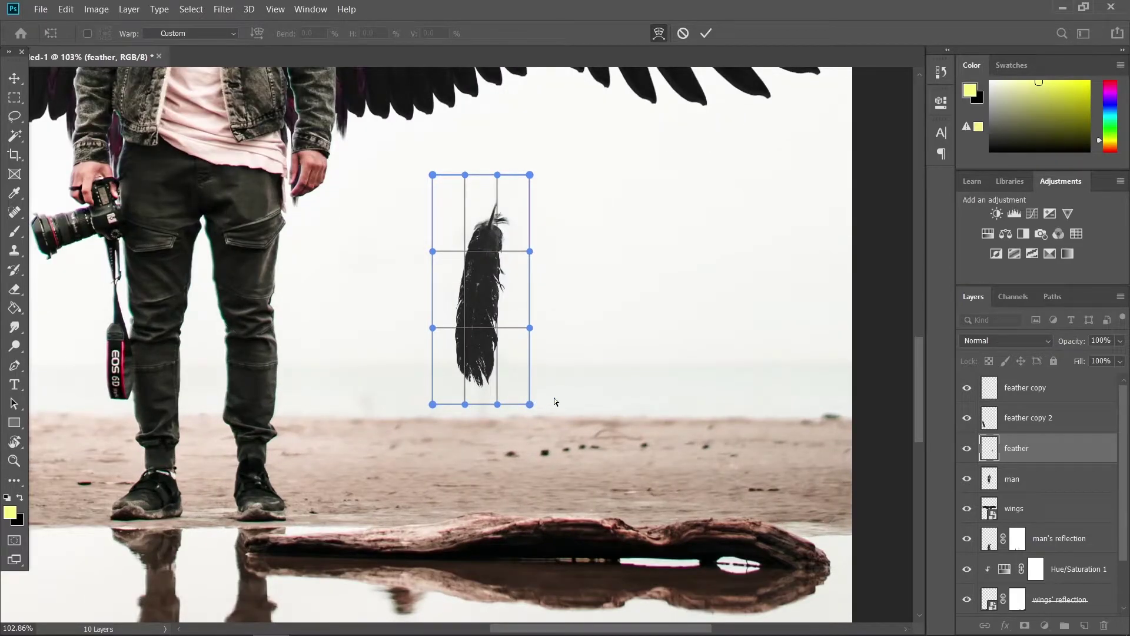
{"action": "mouse_move", "coordinate": [530, 405]}
{"action": "left_mouse_down"}
{"action": "mouse_move", "coordinate": [559, 396]}
{"action": "mouse_move", "coordinate": [518, 403]}
{"action": "mouse_move", "coordinate": [534, 399]}
{"action": "left_mouse_up"}
{"action": "left_click_drag", "start_coordinate": [465, 406], "coordinate": [501, 407]}
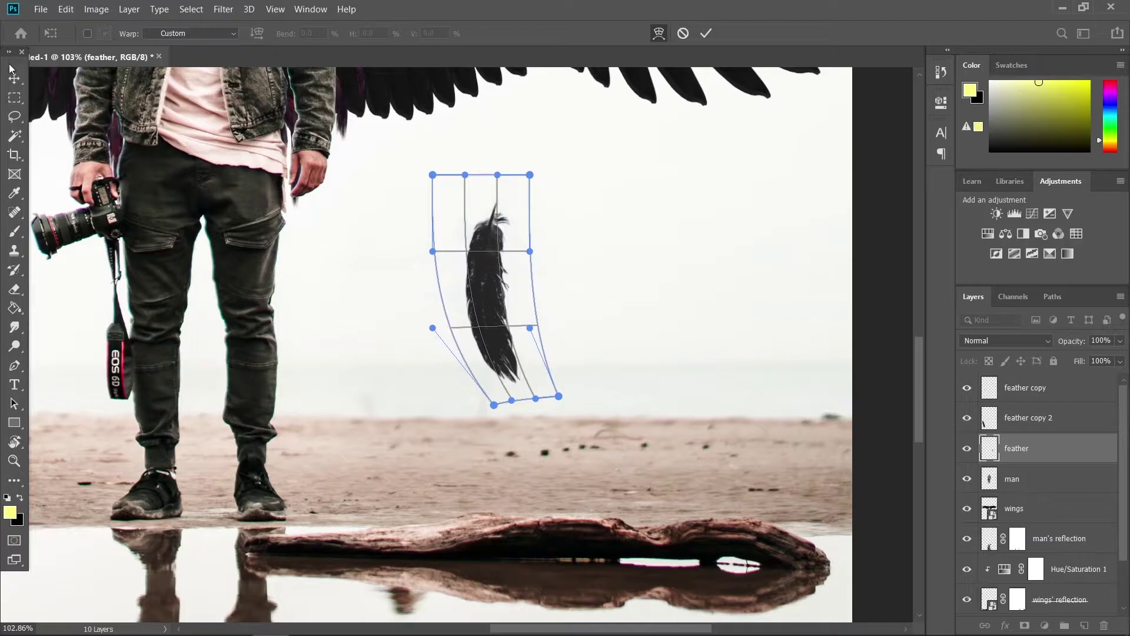
{"action": "key", "text": "Return"}
{"action": "scroll", "coordinate": [524, 327], "scroll_direction": "down", "scroll_amount": 3}
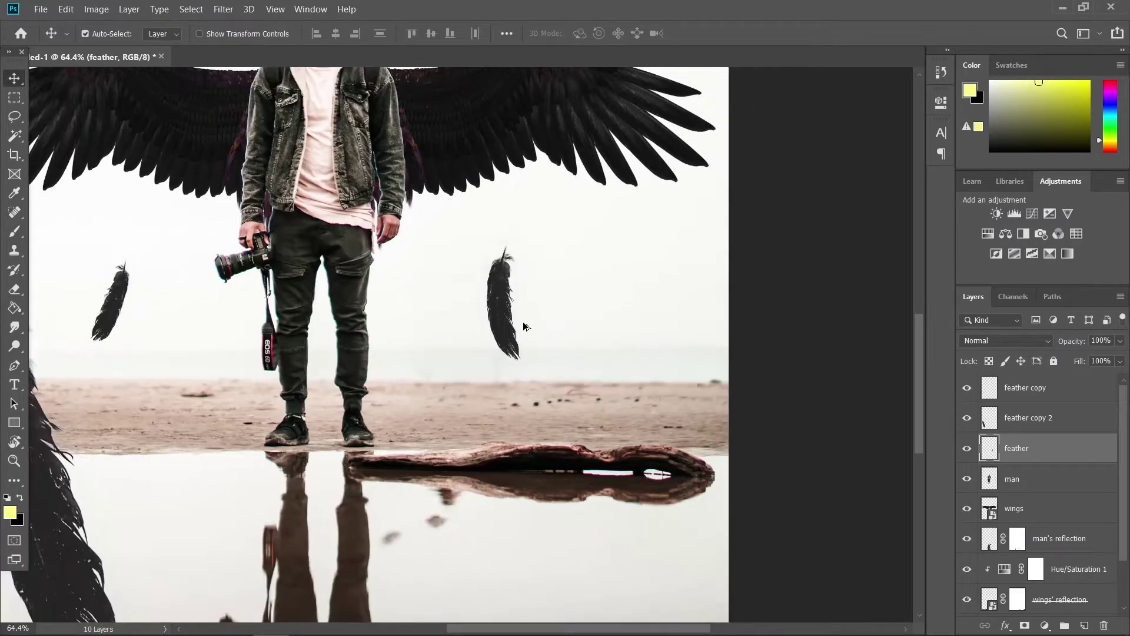
- Tilt the curved feather below the right wing slightly counterclockwise
{"action": "scroll", "coordinate": [524, 327], "scroll_direction": "up", "scroll_amount": 2}
{"action": "key", "text": "ctrl+t"}
{"action": "left_click_drag", "start_coordinate": [546, 331], "coordinate": [559, 310]}
{"action": "left_click", "coordinate": [14, 79]}
{"action": "key", "text": "ctrl+t"}
{"action": "left_click_drag", "start_coordinate": [560, 212], "coordinate": [492, 442]}
{"action": "left_click", "coordinate": [14, 79]}
- Duplicate the curved feather above the right wing, then rotate and reshape the copy so it lies diagonally
{"action": "scroll", "coordinate": [503, 296], "scroll_direction": "down", "scroll_amount": 3}
{"action": "left_click_drag", "start_coordinate": [466, 498], "coordinate": [447, 210]}
{"action": "key", "text": "ctrl+t"}
{"action": "left_click_drag", "start_coordinate": [505, 146], "coordinate": [384, 373]}
{"action": "left_click_drag", "start_coordinate": [463, 140], "coordinate": [463, 150]}
{"action": "left_click_drag", "start_coordinate": [462, 188], "coordinate": [465, 213]}
{"action": "key", "text": "Return"}
{"action": "scroll", "coordinate": [545, 348], "scroll_direction": "down", "scroll_amount": 5}
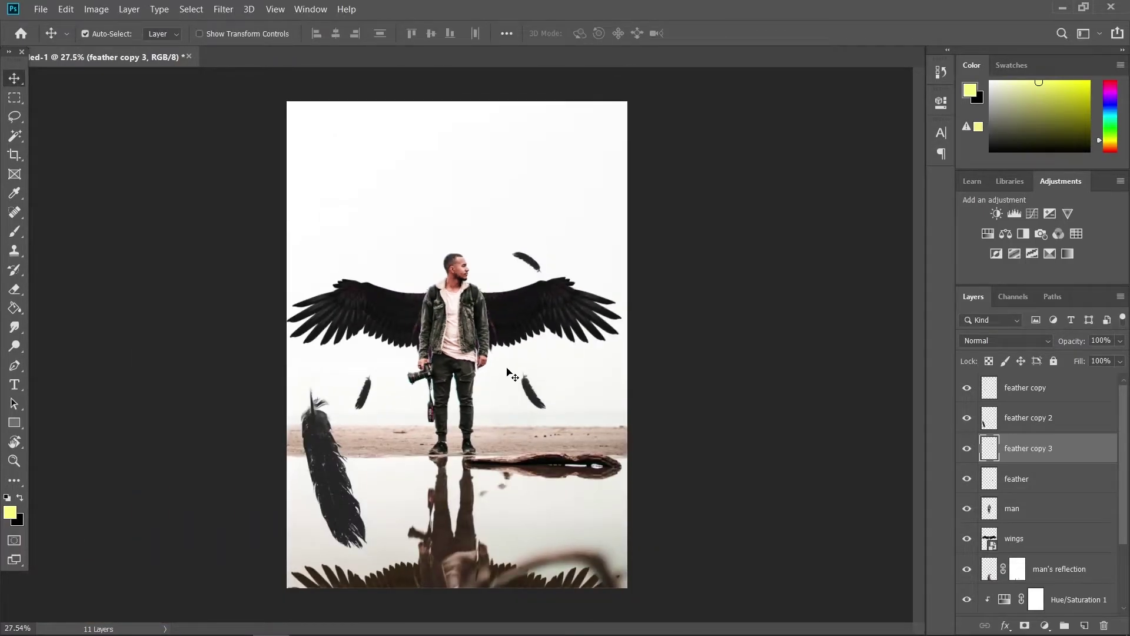
- Convert the large foreground feather's layer, feather copy 2, to a smart object
{"action": "scroll", "coordinate": [353, 344], "scroll_direction": "up", "scroll_amount": 1}
{"action": "left_click", "coordinate": [354, 345]}
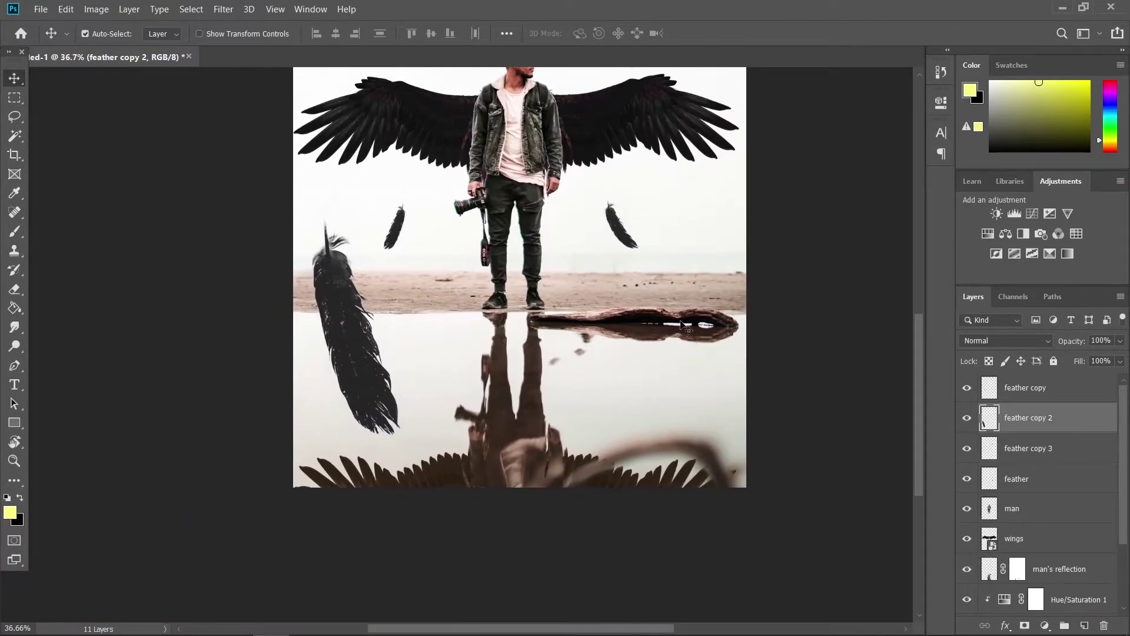
{"action": "right_click", "coordinate": [1044, 415]}
{"action": "left_click", "coordinate": [948, 222]}
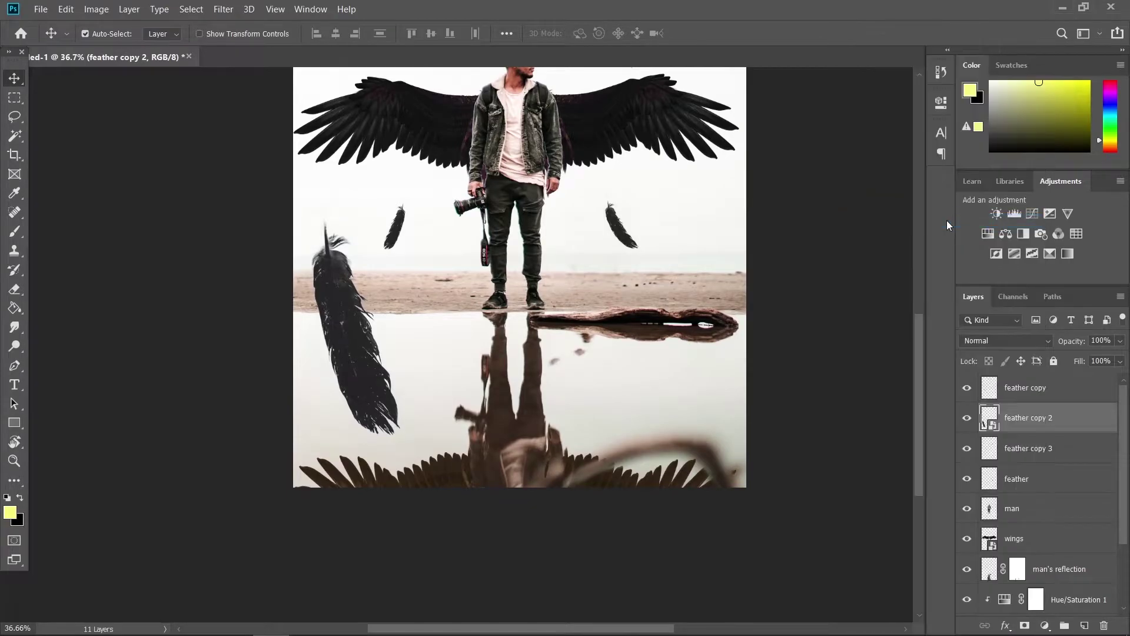
- Apply a Gaussian Blur with a radius of 15.3 pixels to the large foreground feather
{"action": "left_click", "coordinate": [224, 9]}
{"action": "mouse_move", "coordinate": [265, 166]}
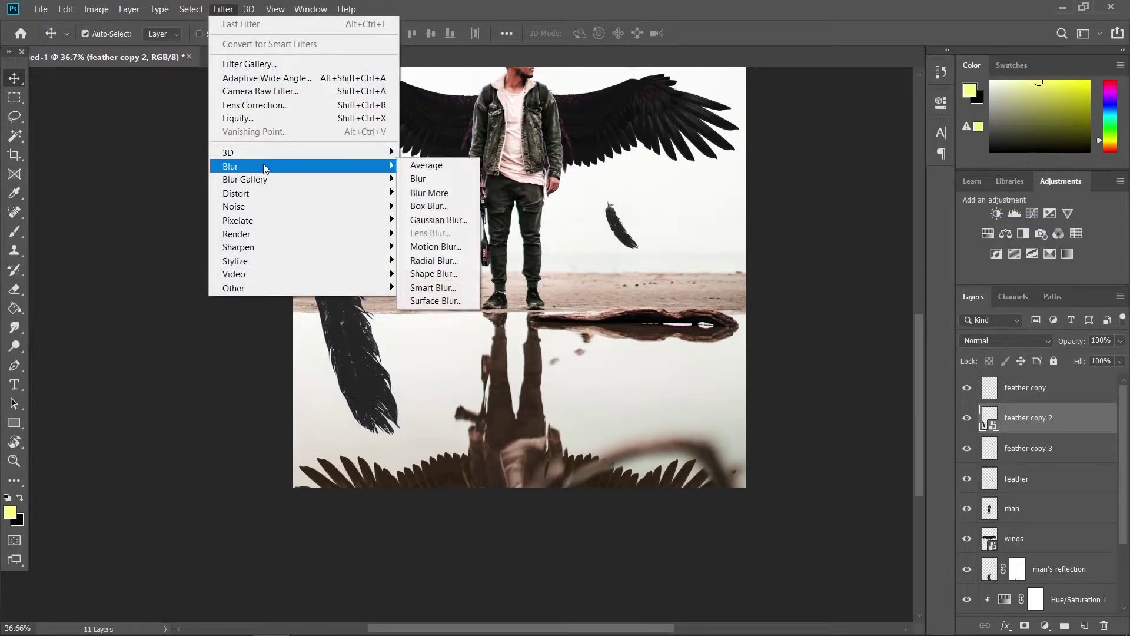
{"action": "left_click", "coordinate": [445, 224]}
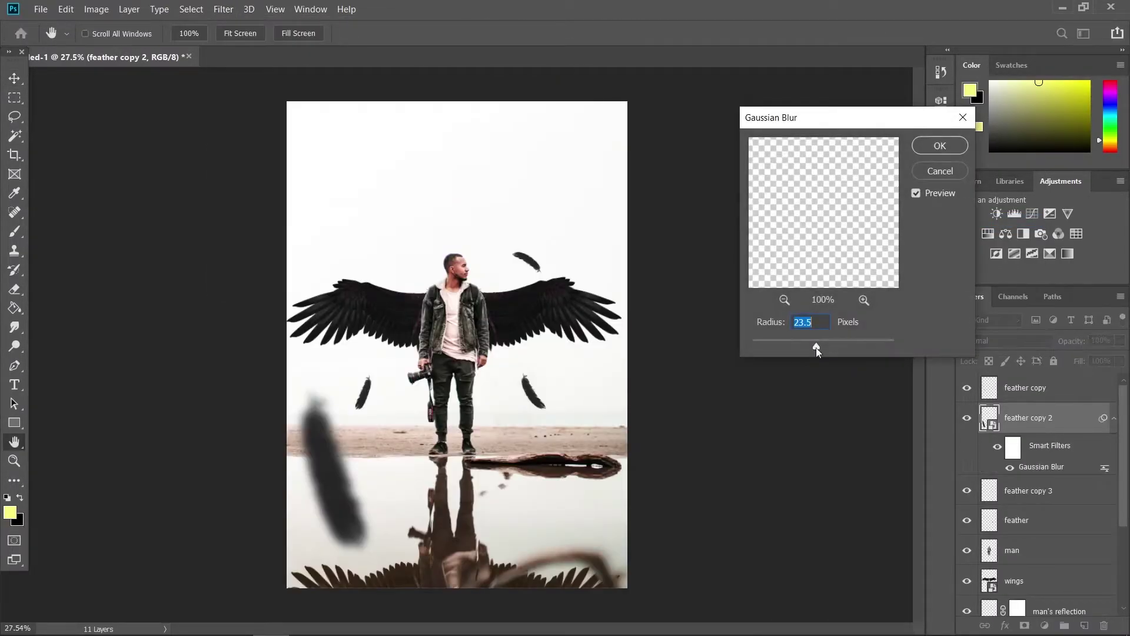
{"action": "left_click_drag", "start_coordinate": [816, 347], "coordinate": [810, 347]}
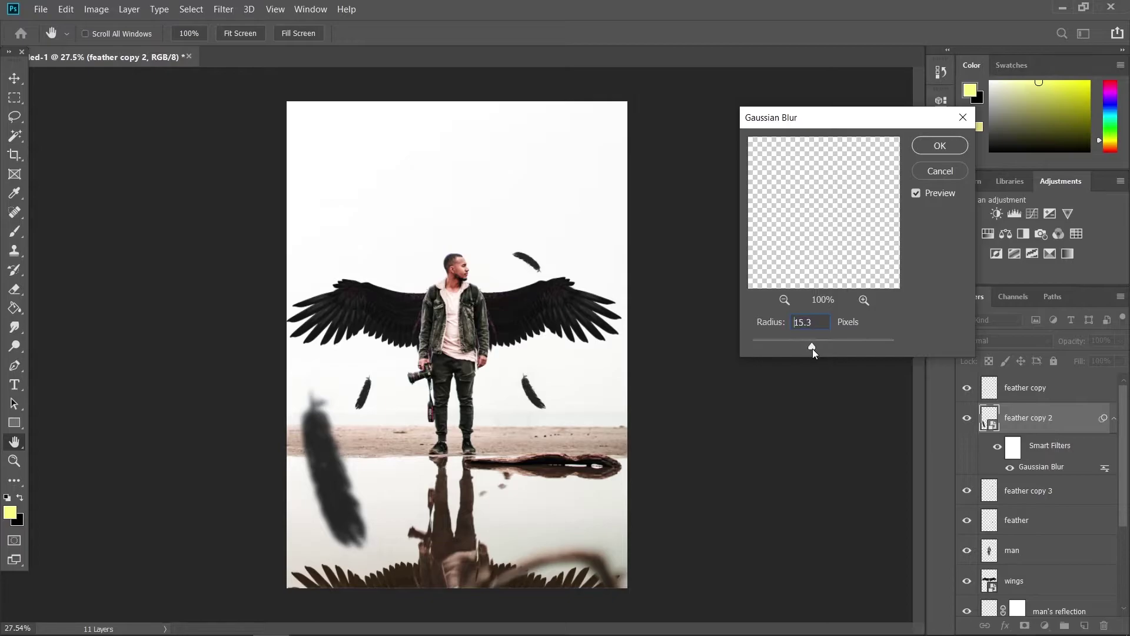
{"action": "left_click", "coordinate": [948, 146]}
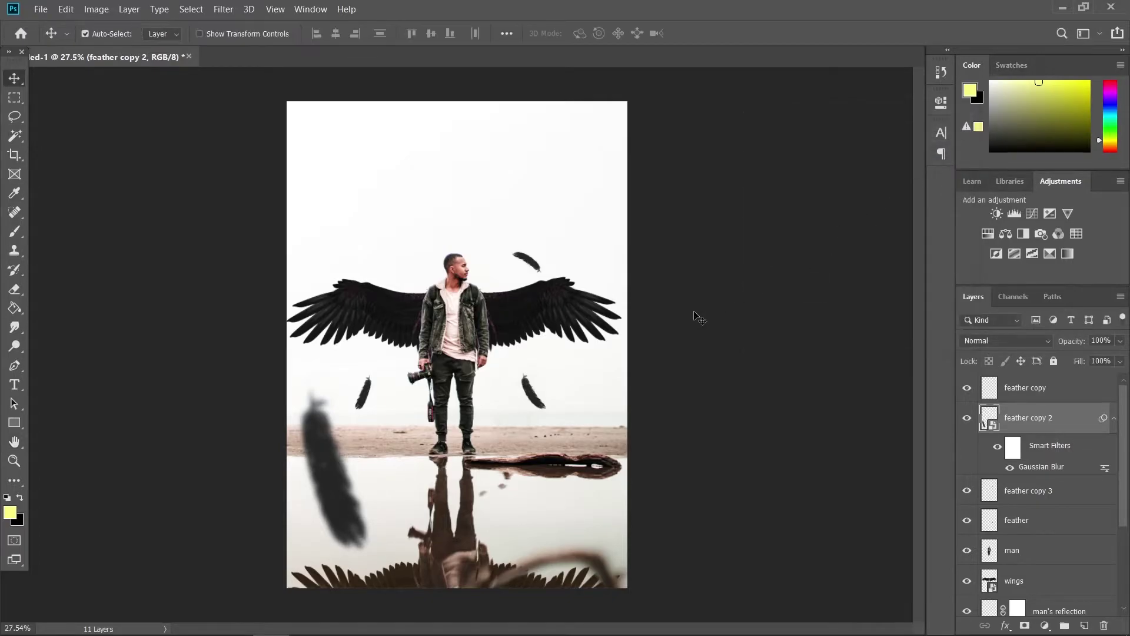
- Enlarge the blurred foreground feather to about 105% and rotate it to about -3.2°
{"action": "key", "text": "ctrl+t"}
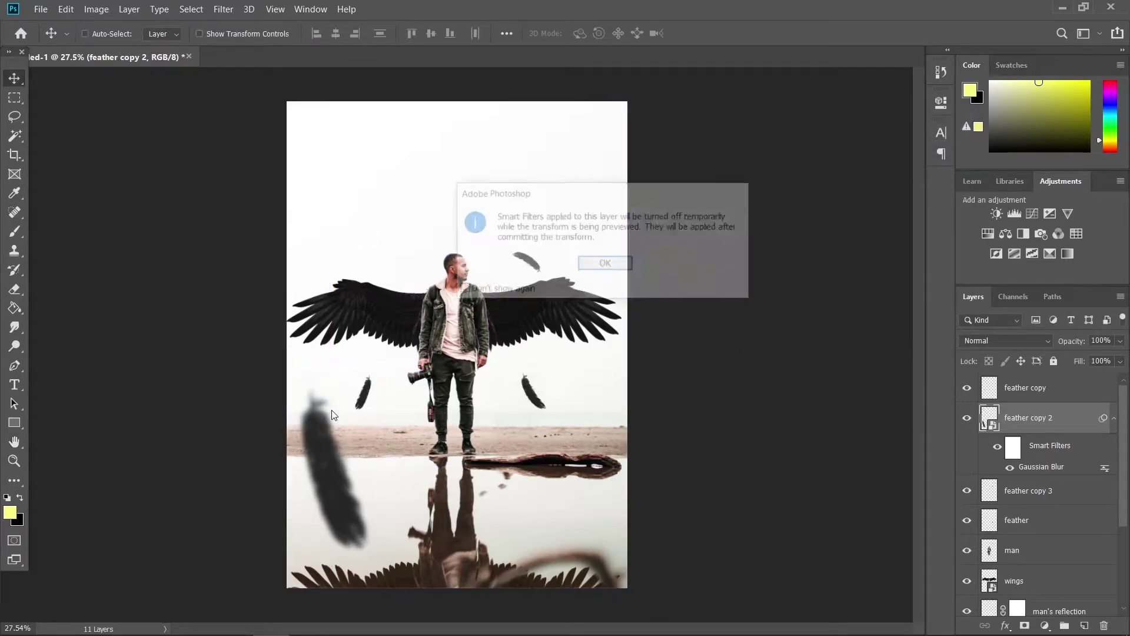
{"action": "left_click", "coordinate": [612, 330]}
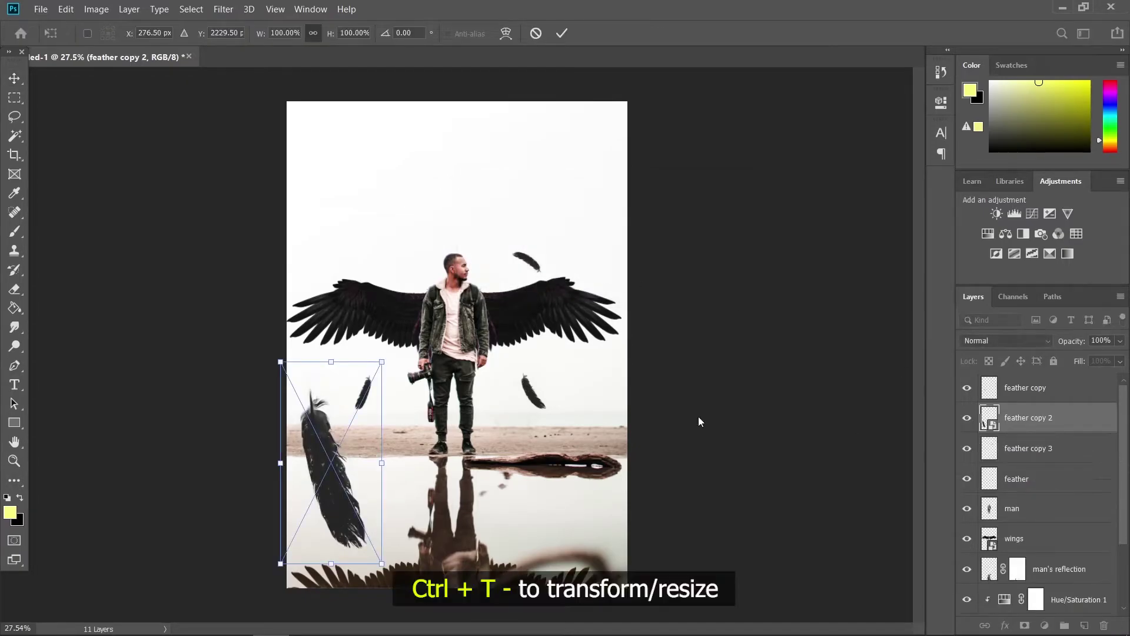
{"action": "left_click_drag", "start_coordinate": [382, 362], "coordinate": [396, 350]}
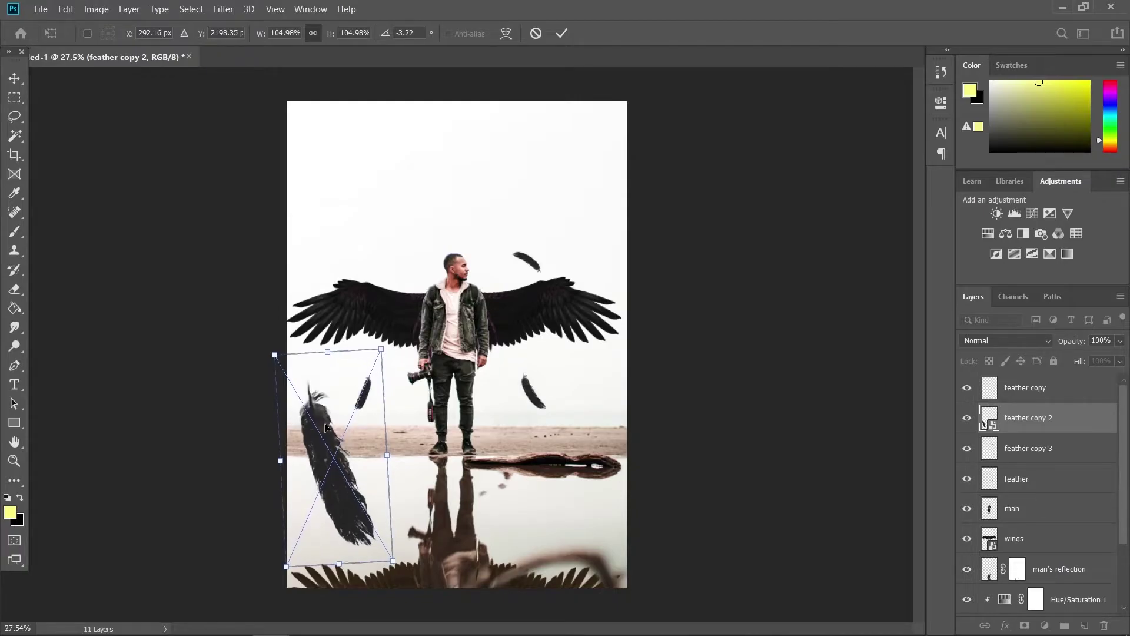
{"action": "left_click_drag", "start_coordinate": [326, 427], "coordinate": [328, 432]}
{"action": "left_click", "coordinate": [13, 82]}
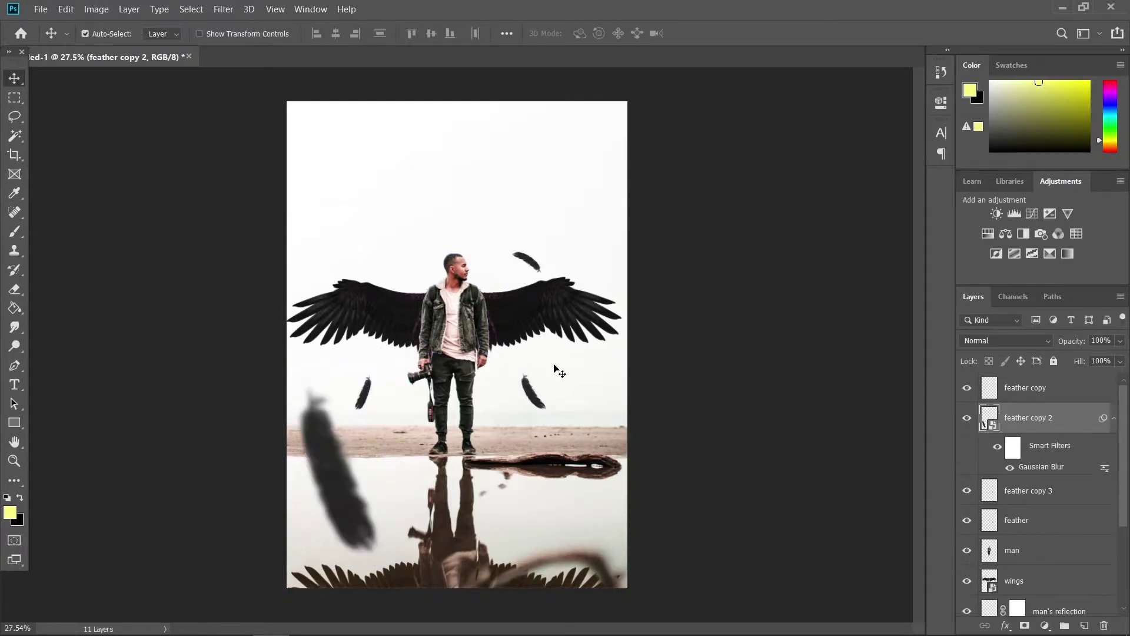
{"action": "scroll", "coordinate": [408, 447], "scroll_direction": "up", "scroll_amount": 7}
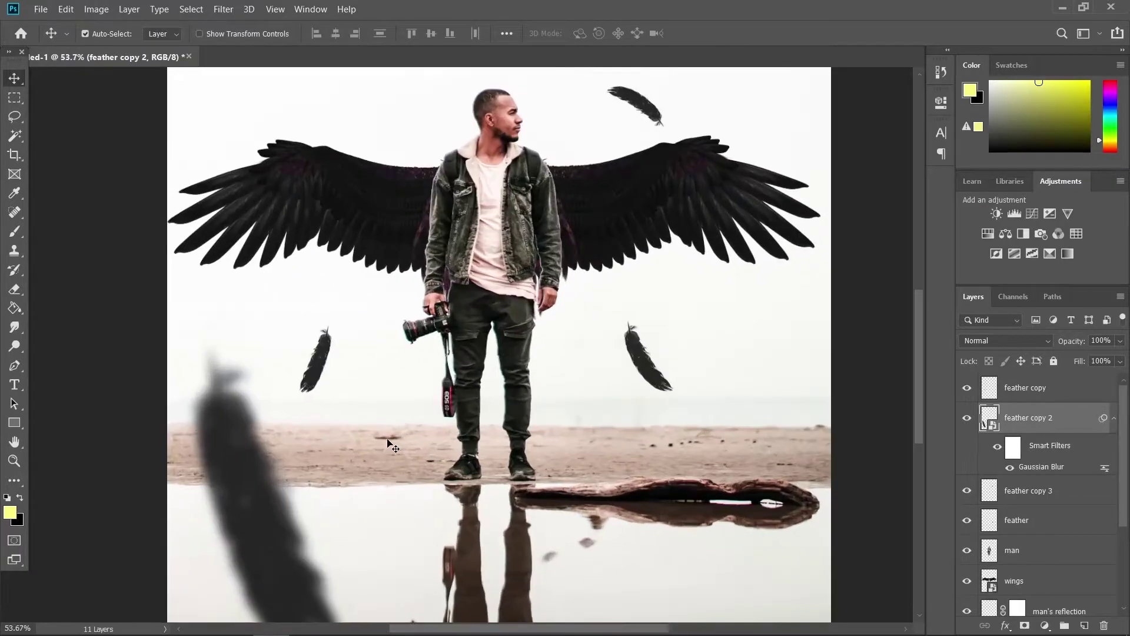
{"action": "left_click_drag", "start_coordinate": [390, 437], "coordinate": [409, 285]}
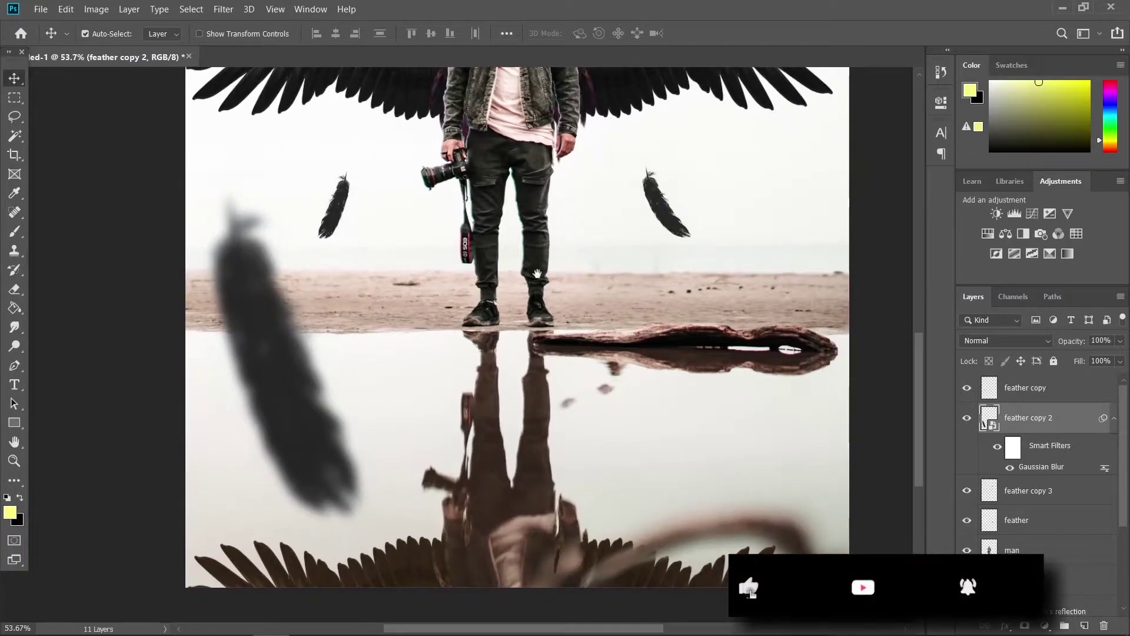
{"action": "left_click_drag", "start_coordinate": [373, 247], "coordinate": [457, 439]}
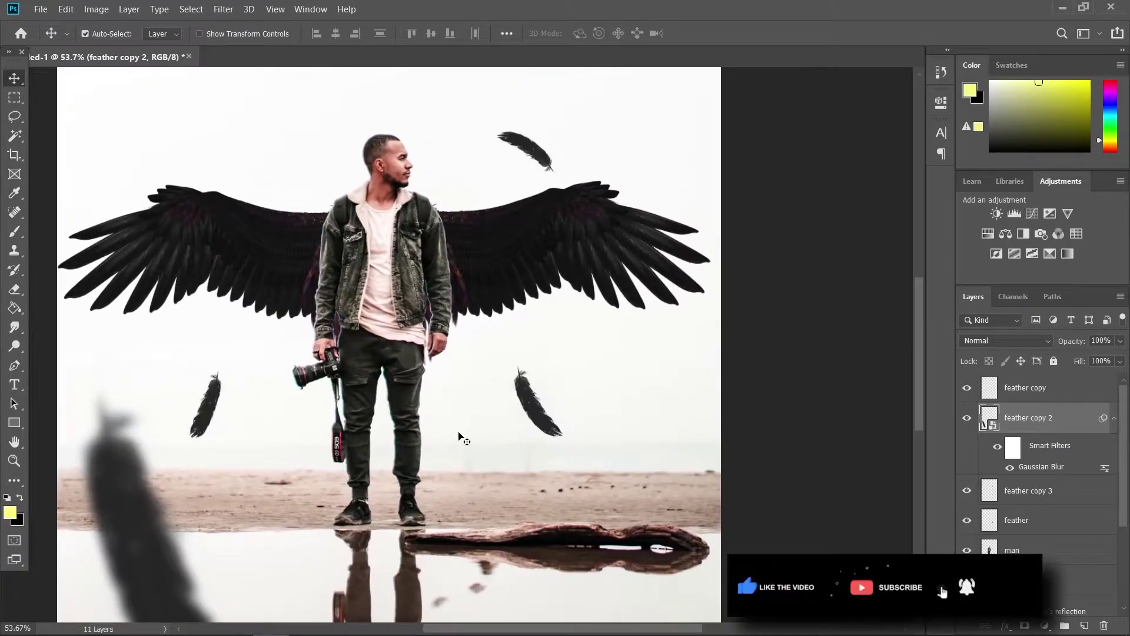
{"action": "scroll", "coordinate": [464, 440], "scroll_direction": "down", "scroll_amount": 2}
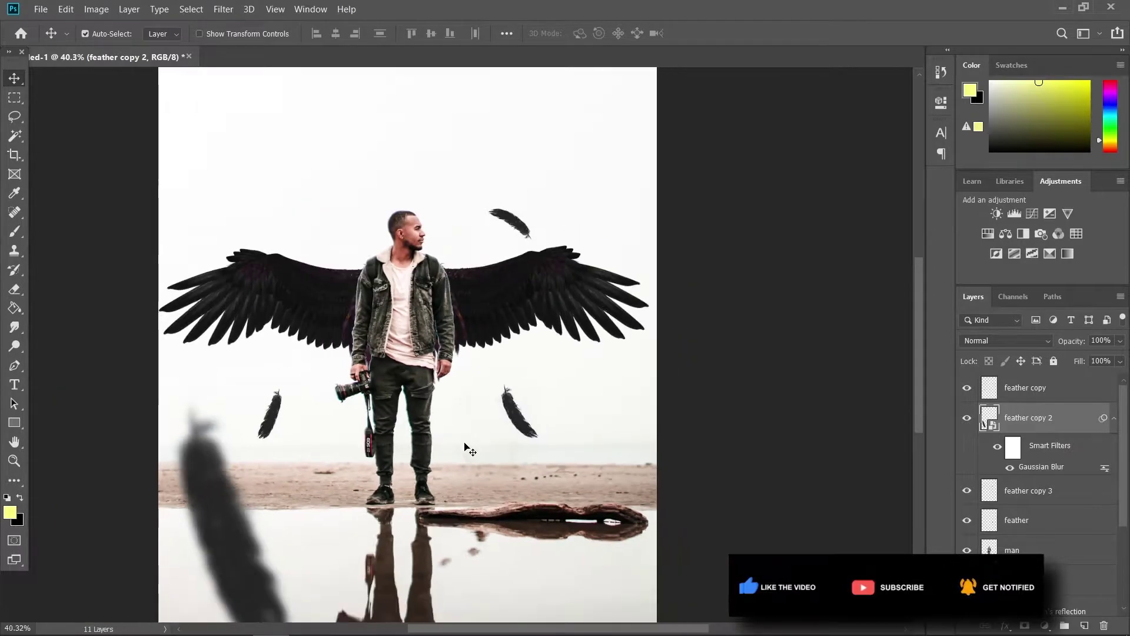
- Move the blurred feather layer, feather copy 2, to the top of the layer stack above feather copy
{"action": "left_click", "coordinate": [1045, 488]}
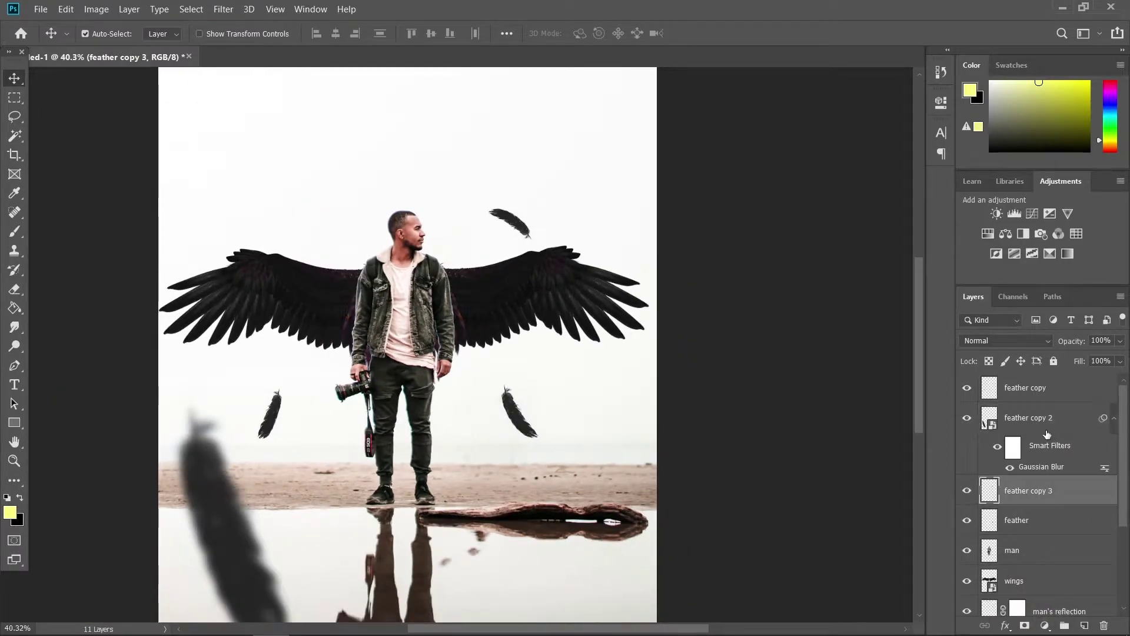
{"action": "left_click", "coordinate": [1077, 417]}
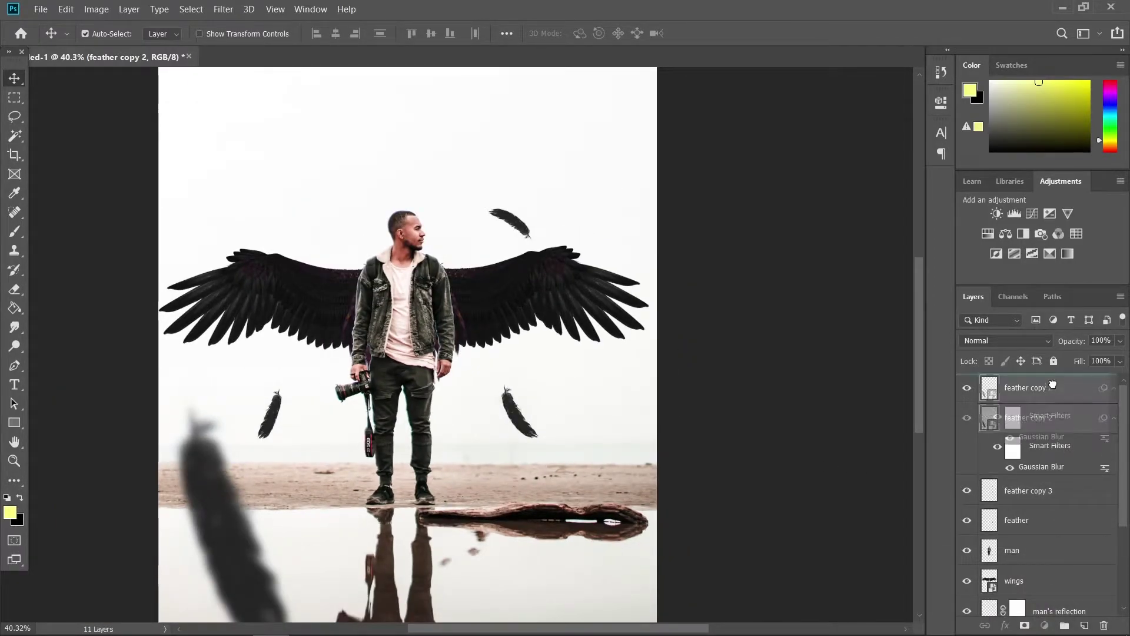
{"action": "left_click_drag", "start_coordinate": [1053, 381], "coordinate": [1056, 386]}
- Duplicate the three small feather layers: feather copy, feather copy 3 and feather
{"action": "left_click", "coordinate": [1053, 461]}
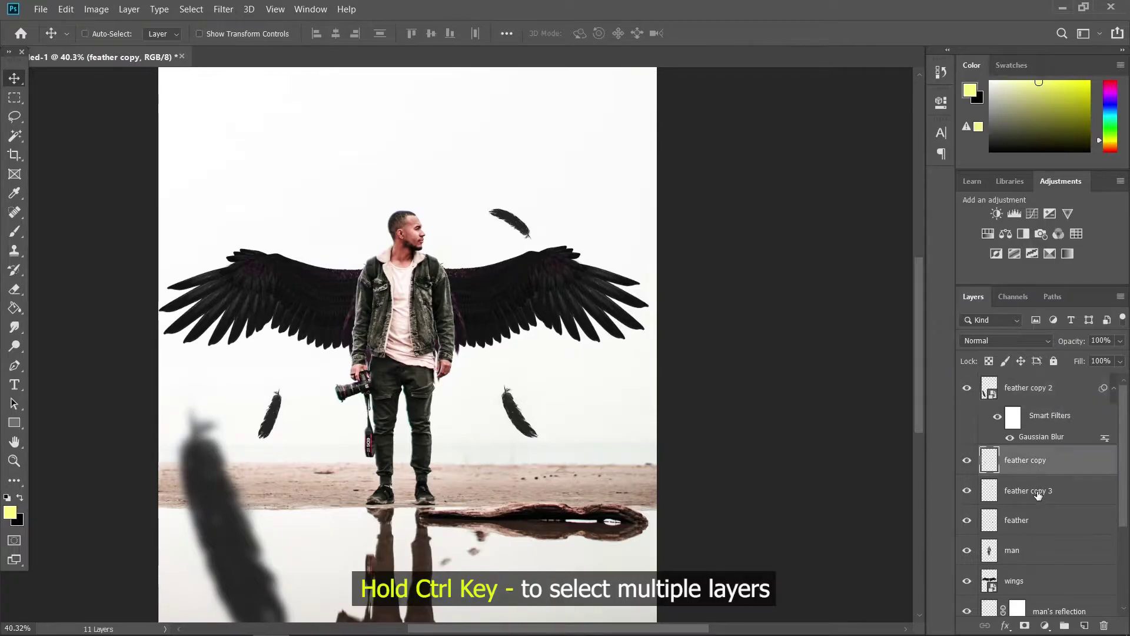
{"action": "left_click", "coordinate": [1037, 493], "text": "ctrl"}
{"action": "left_click", "coordinate": [1031, 527], "text": "ctrl"}
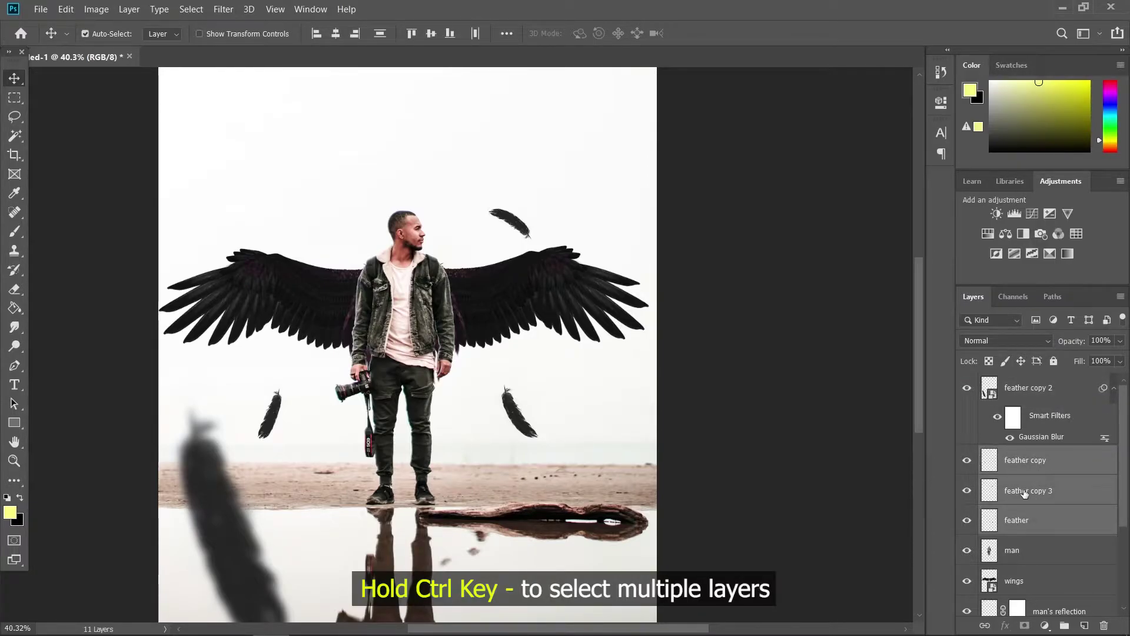
{"action": "key", "text": "ctrl+j"}
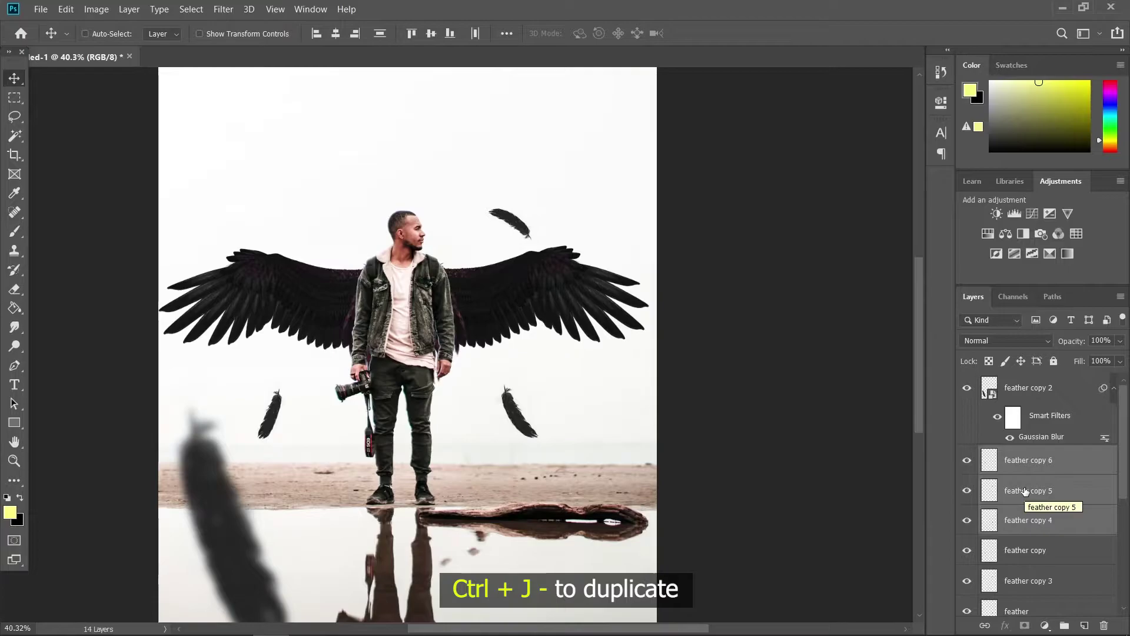
- Flip the three duplicated feathers vertically and move them down into the water as reflections
{"action": "key", "text": "ctrl+t"}
{"action": "right_click", "coordinate": [522, 414]}
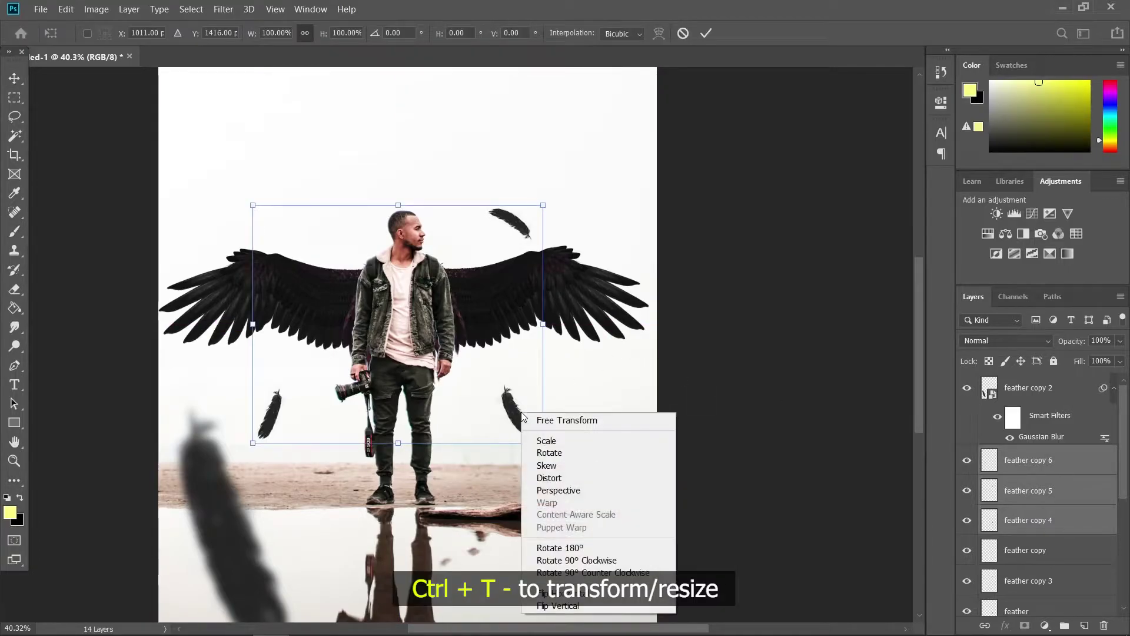
{"action": "left_click", "coordinate": [557, 605]}
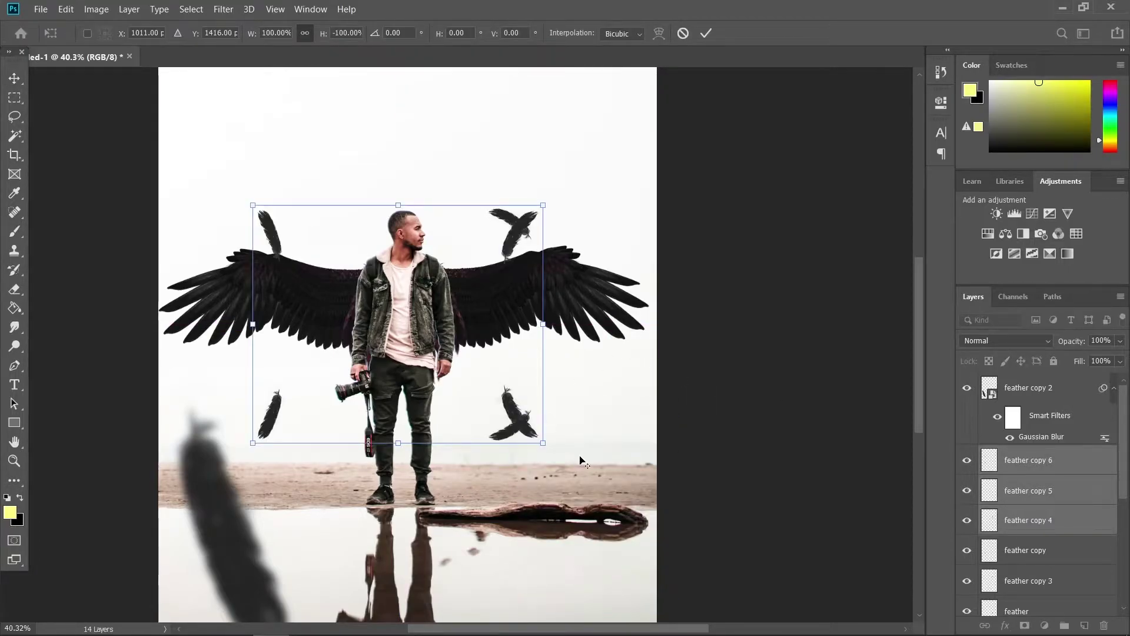
{"action": "scroll", "coordinate": [580, 457], "scroll_direction": "down", "scroll_amount": 2}
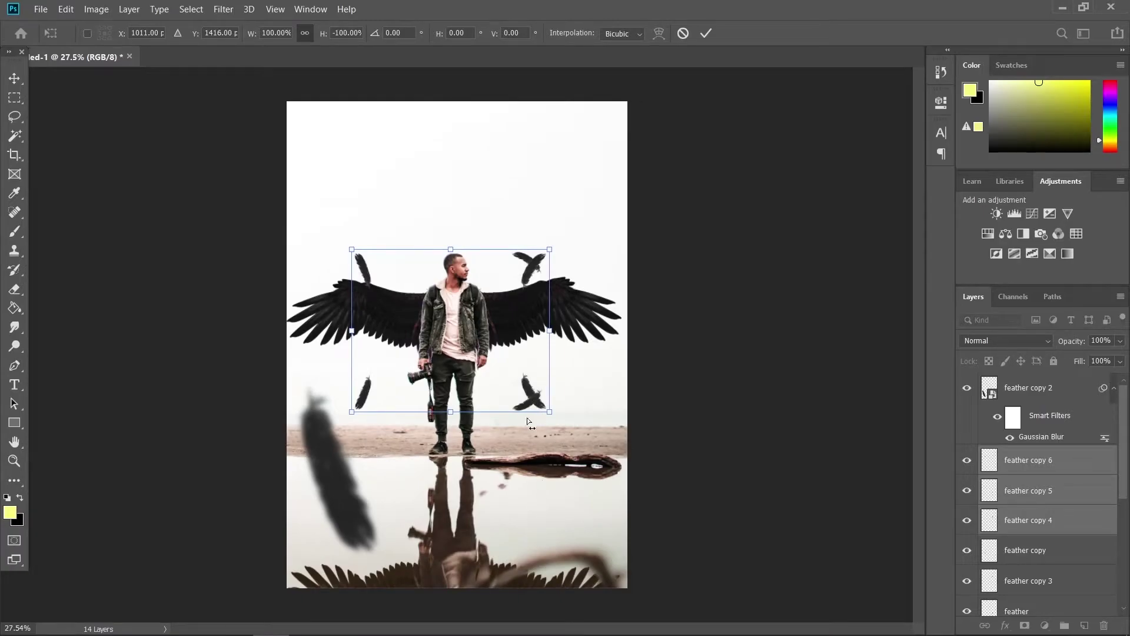
{"action": "left_click_drag", "start_coordinate": [509, 371], "coordinate": [511, 618]}
{"action": "key", "text": "Return"}
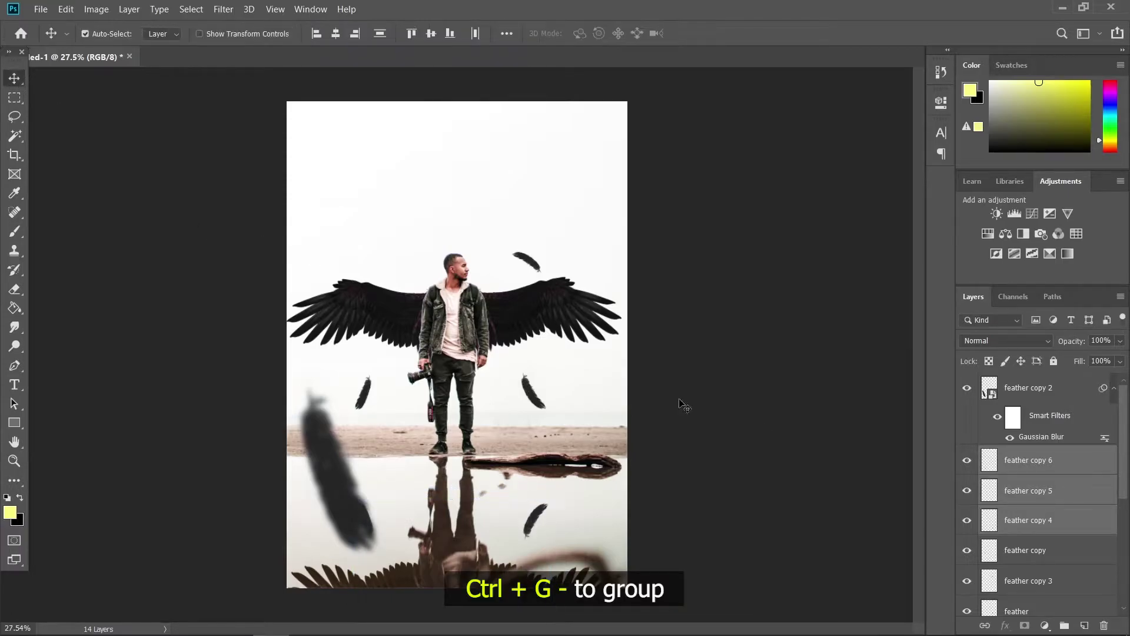
- Group the three reflected feather layers and duplicate the Hue/Saturation 1 adjustment layer directly above the group
{"action": "key", "text": "ctrl+g"}
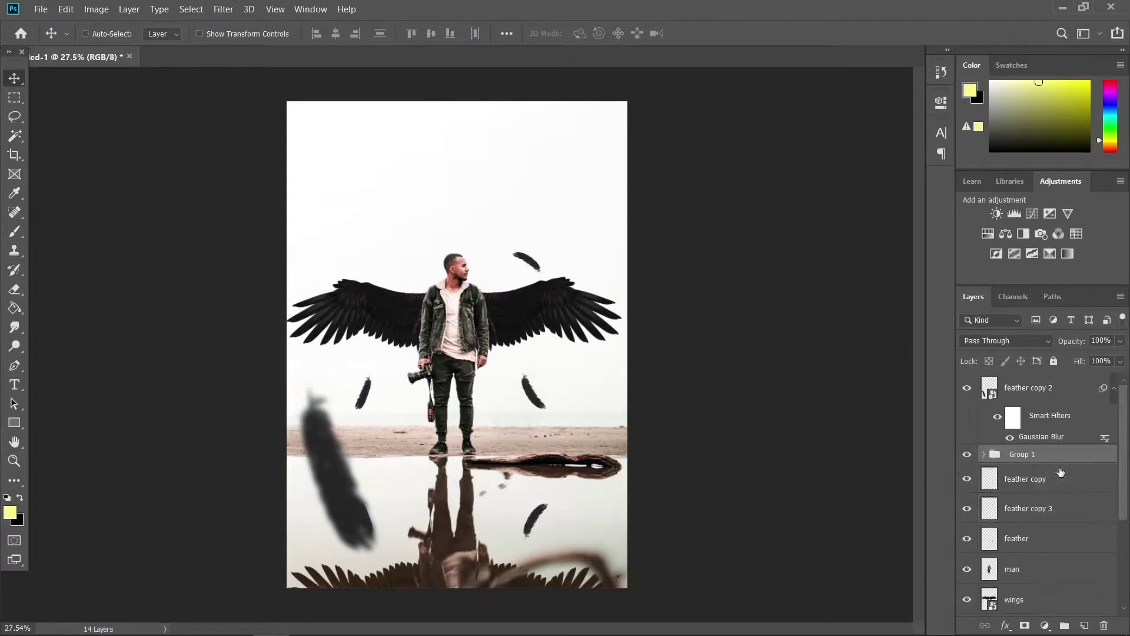
{"action": "left_click", "coordinate": [963, 455]}
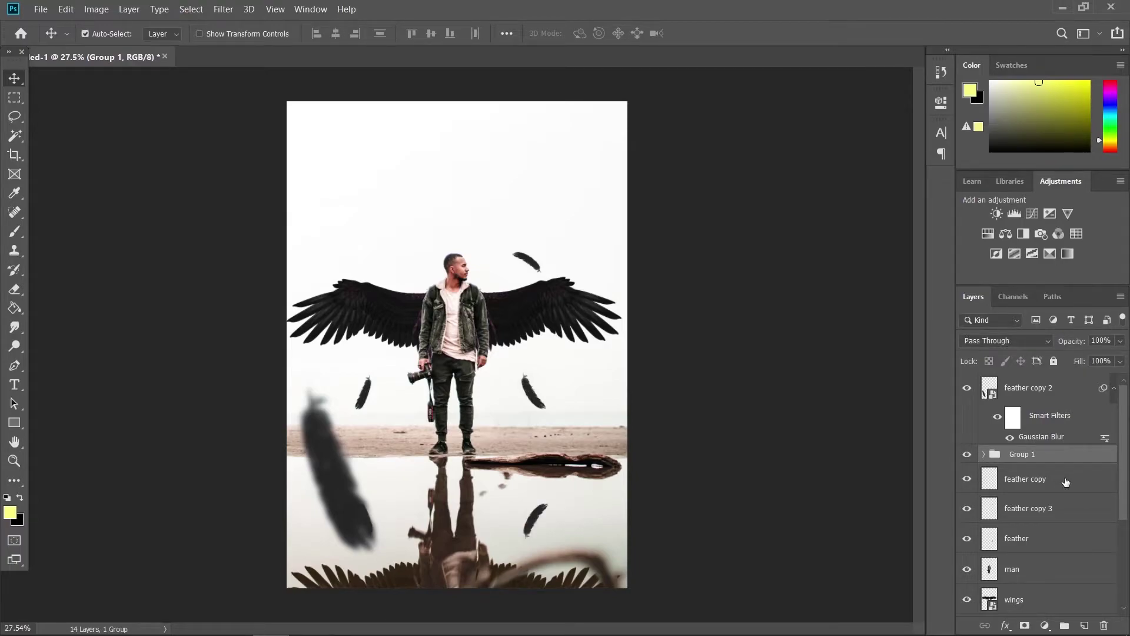
{"action": "scroll", "coordinate": [1068, 499], "scroll_direction": "down", "scroll_amount": 5}
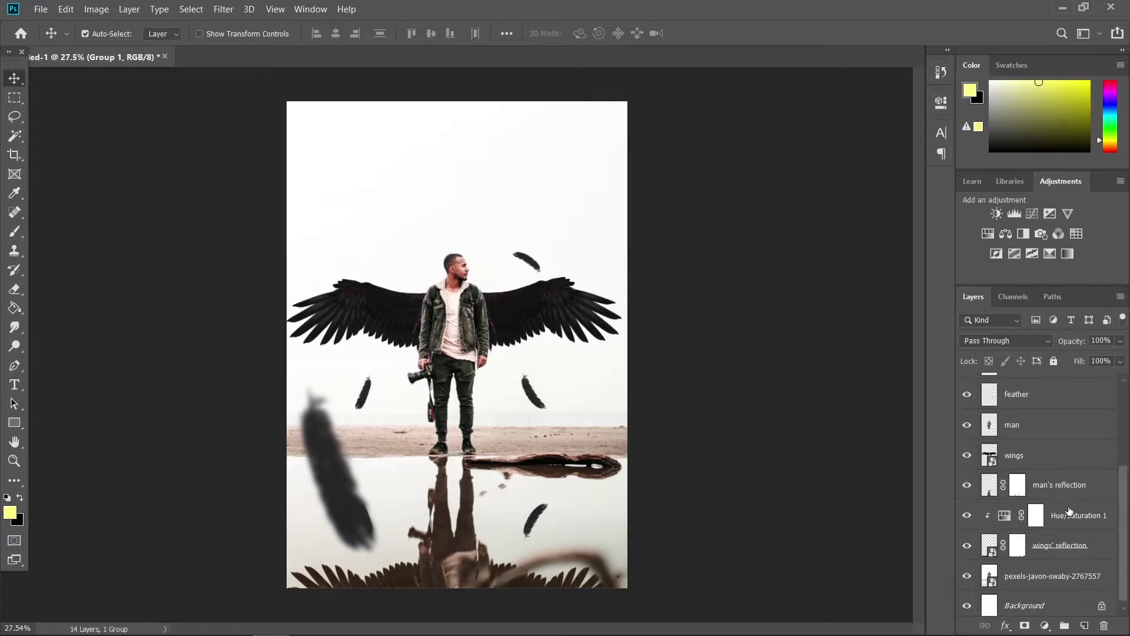
{"action": "left_click", "coordinate": [1070, 520]}
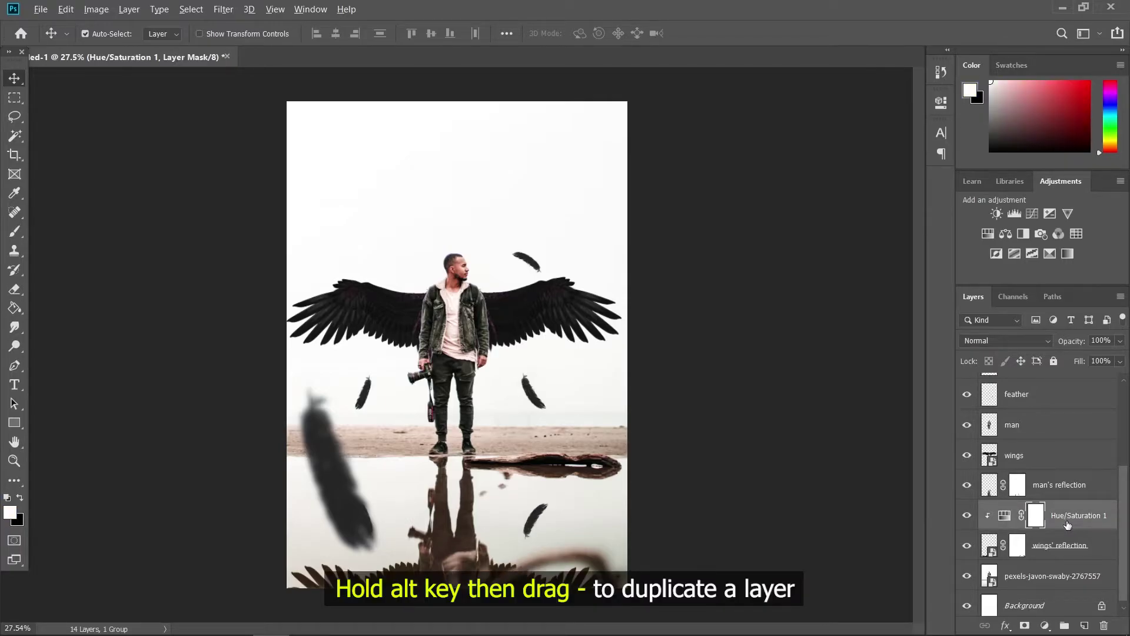
{"action": "left_click_drag", "start_coordinate": [1075, 522], "coordinate": [1047, 452]}
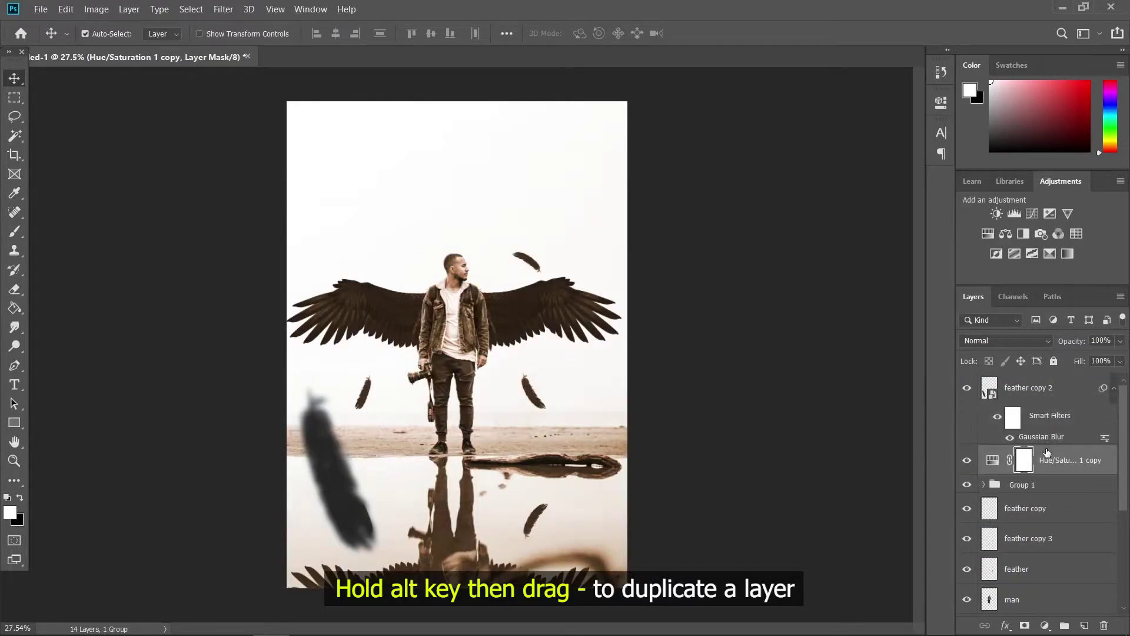
- Clip the duplicated Hue/Saturation adjustment to Group 1 and rename the group as feathers' reflection
{"action": "left_click", "coordinate": [1000, 472], "text": "alt"}
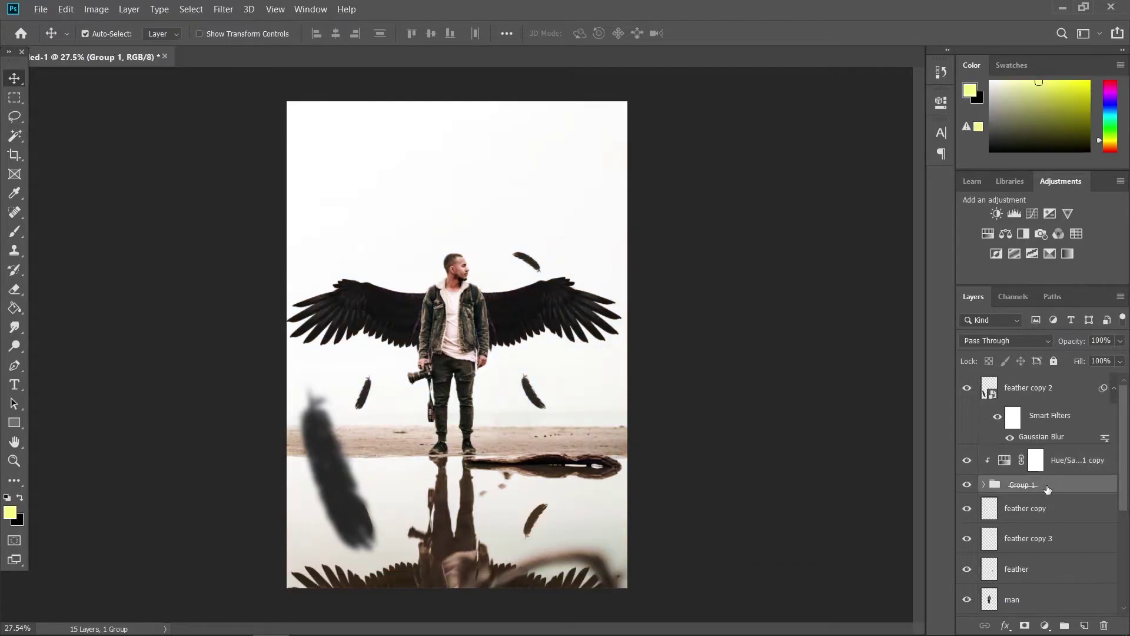
{"action": "double_click", "coordinate": [1029, 483]}
{"action": "key", "text": "Return"}
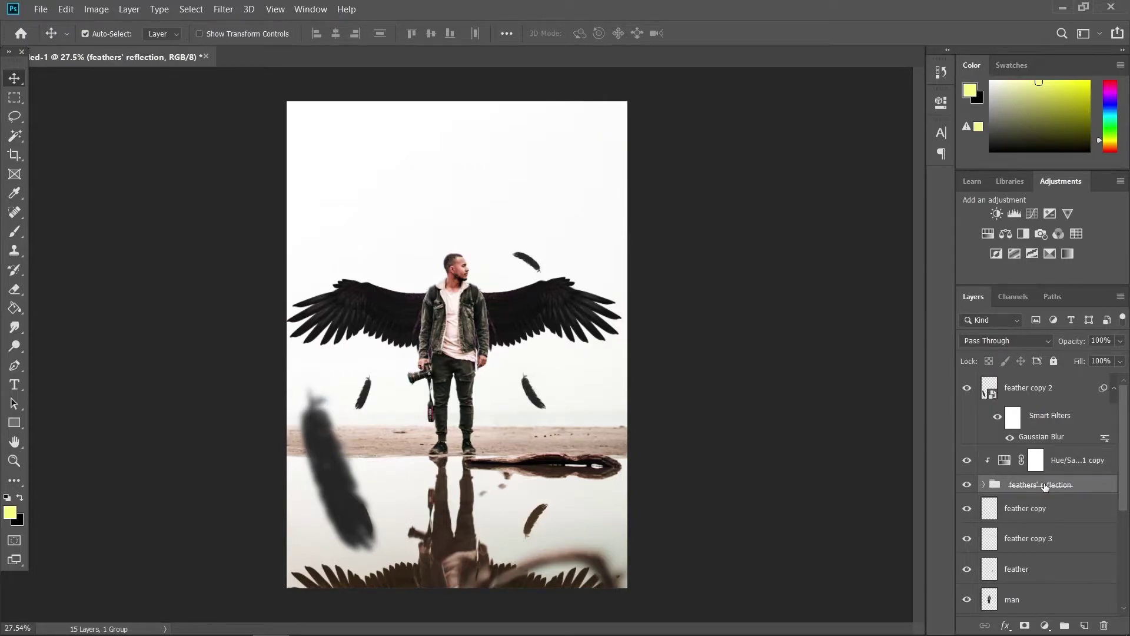
- Group the feather copy, feather copy 3 and feather layers and name the group feathers
{"action": "left_click", "coordinate": [1049, 510]}
{"action": "left_click", "coordinate": [1047, 538], "text": "ctrl"}
{"action": "left_click", "coordinate": [1046, 569], "text": "ctrl"}
{"action": "key", "text": "ctrl+g"}
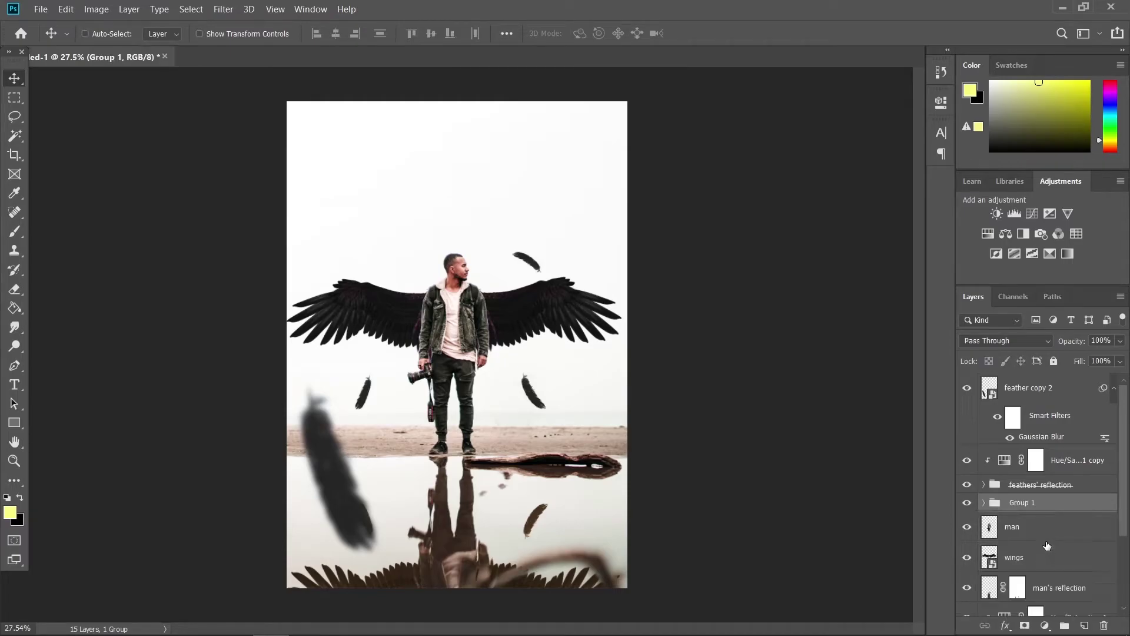
{"action": "left_click", "coordinate": [1033, 505]}
{"action": "type", "text": "feathers"}
{"action": "key", "text": "Return"}
- Place the fire ring photo from the Dark Angel folder and move its layer between wings' reflection and the original man photo
{"action": "scroll", "coordinate": [1033, 522], "scroll_direction": "down", "scroll_amount": 3}
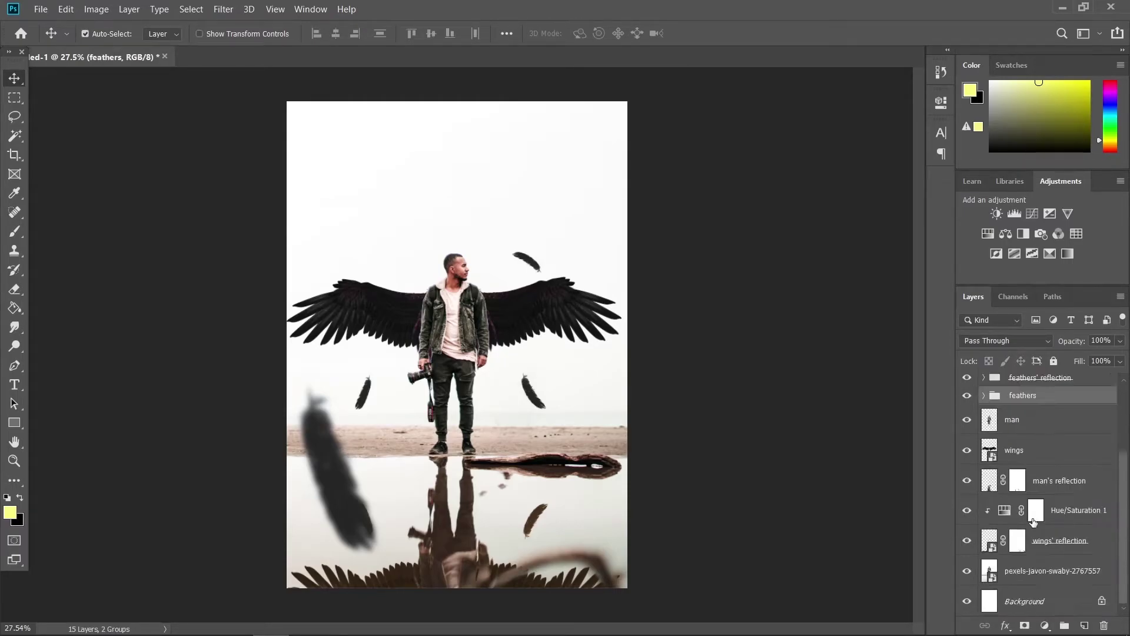
{"action": "left_click", "coordinate": [1031, 602]}
{"action": "left_click", "coordinate": [160, 622]}
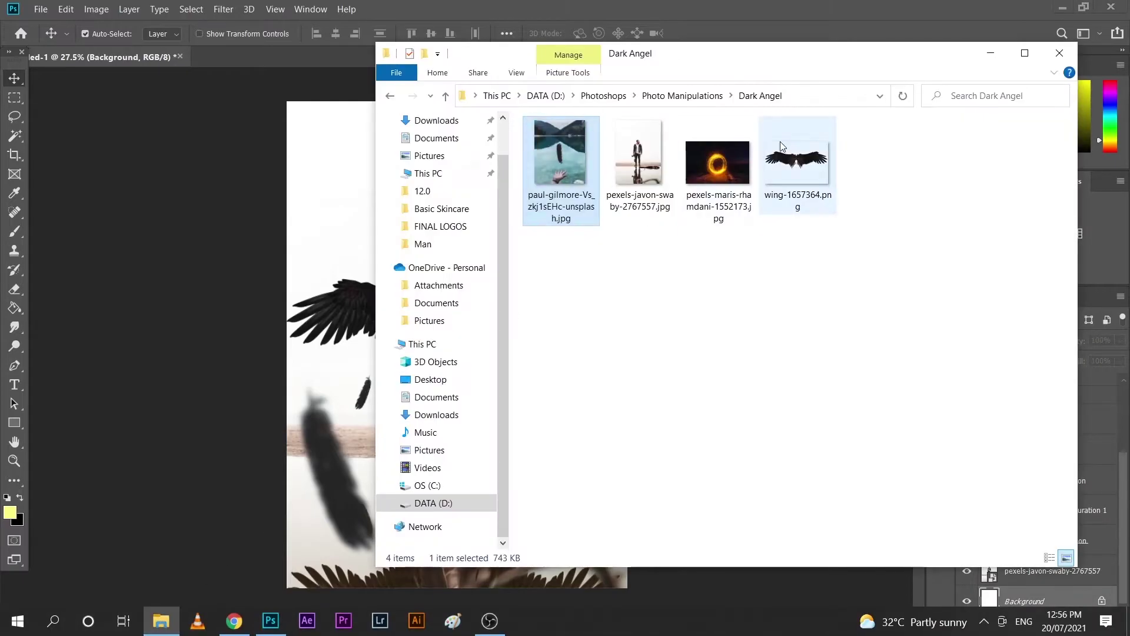
{"action": "left_click_drag", "start_coordinate": [717, 171], "coordinate": [337, 217]}
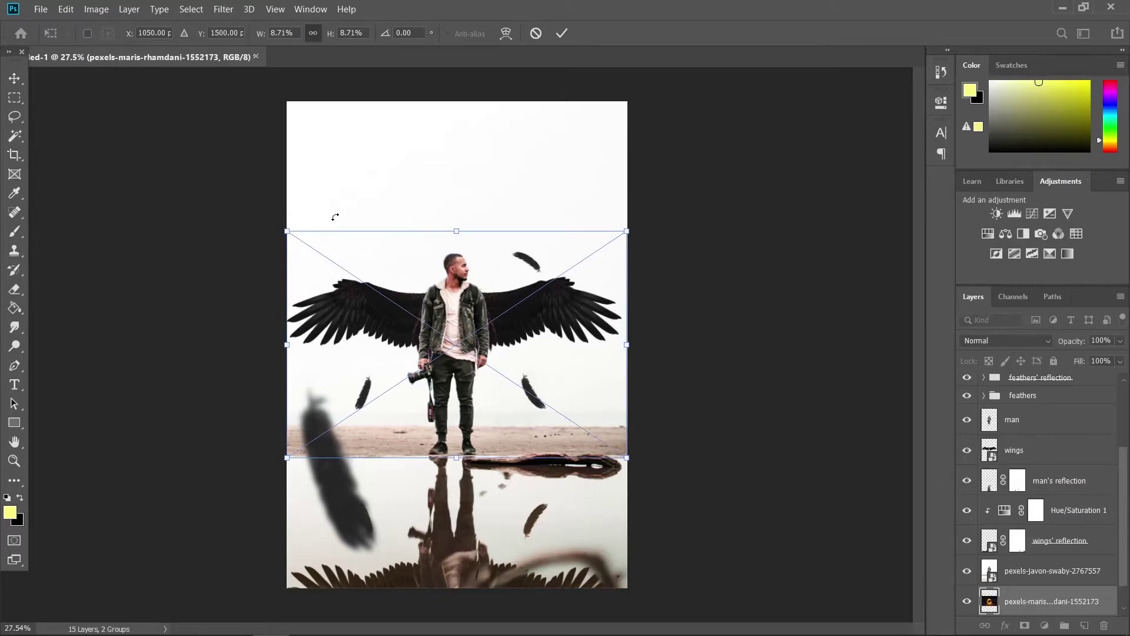
{"action": "key", "text": "Return"}
{"action": "left_click_drag", "start_coordinate": [1064, 555], "coordinate": [1064, 558]}
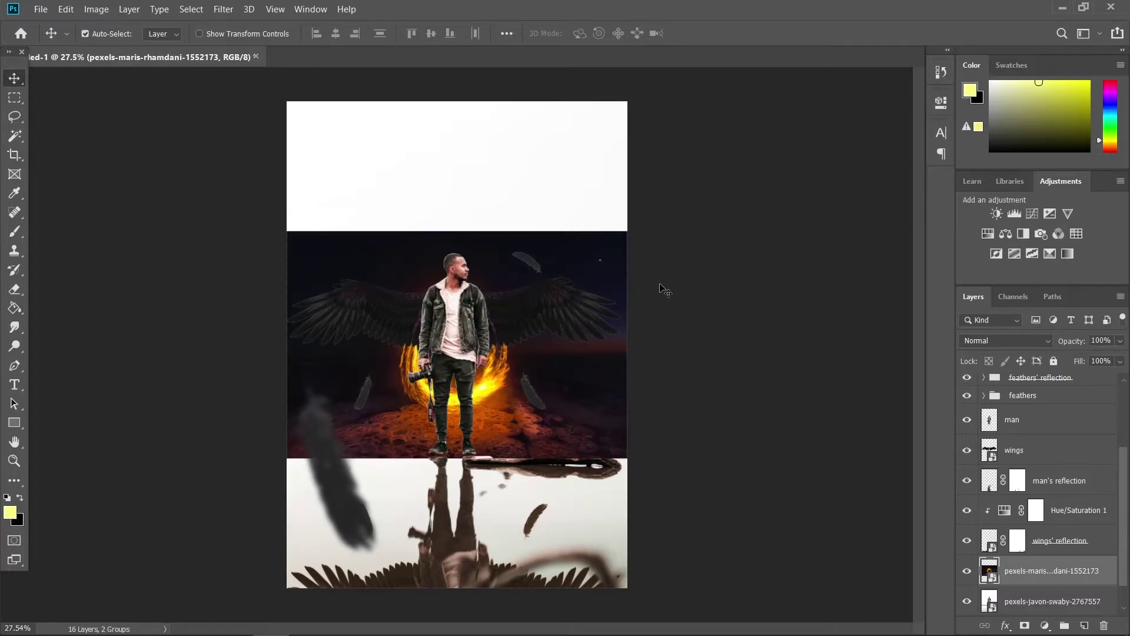
- Enlarge the fire ring photo to about 15.5% and center the ring behind the man
{"action": "key", "text": "ctrl+t"}
{"action": "left_click_drag", "start_coordinate": [628, 231], "coordinate": [807, 111]}
{"action": "left_click_drag", "start_coordinate": [730, 385], "coordinate": [640, 413]}
{"action": "left_click_drag", "start_coordinate": [716, 485], "coordinate": [803, 543]}
{"action": "left_click_drag", "start_coordinate": [720, 502], "coordinate": [677, 482]}
{"action": "left_click", "coordinate": [14, 78]}
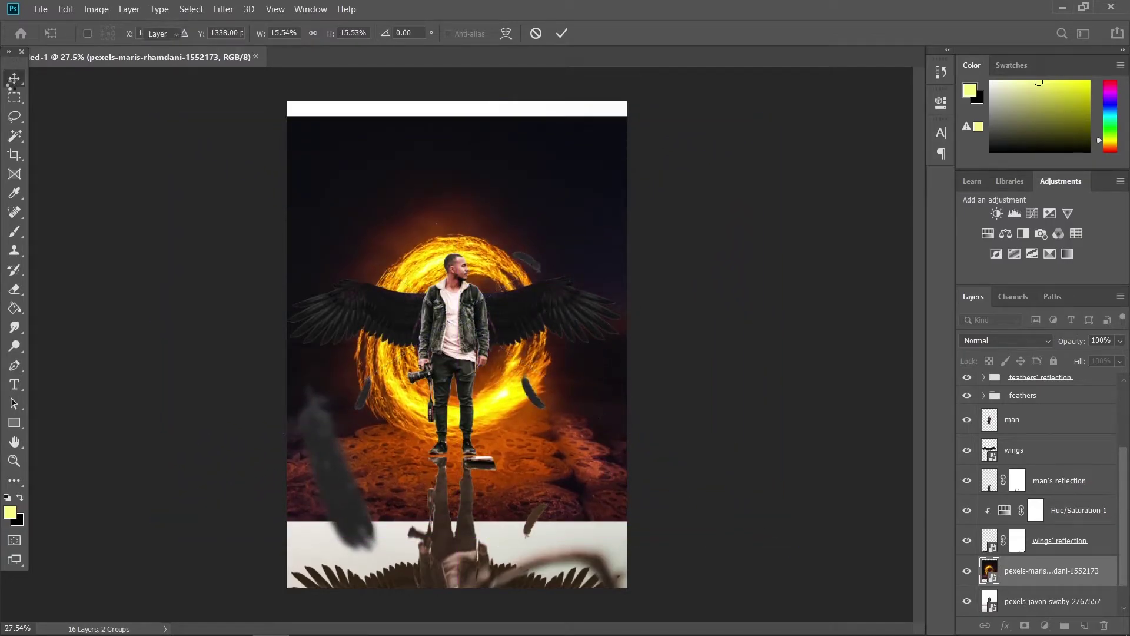
- Set the fire photo's blend mode to Screen and mask out its glow over the driftwood and water with a black brush
{"action": "left_click", "coordinate": [1004, 341]}
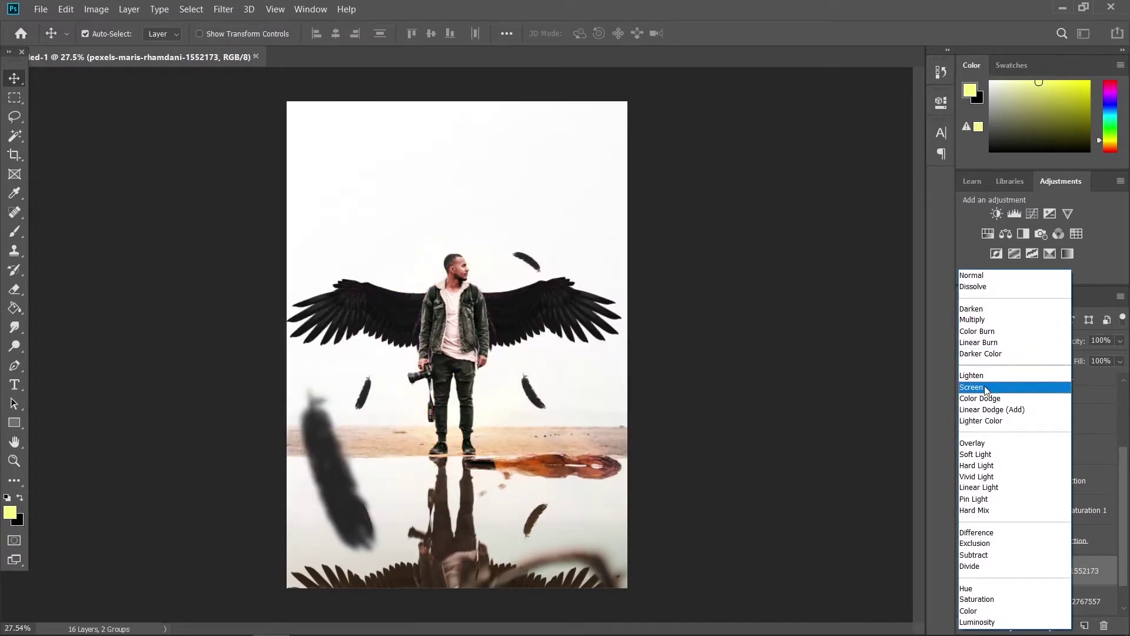
{"action": "left_click", "coordinate": [986, 389]}
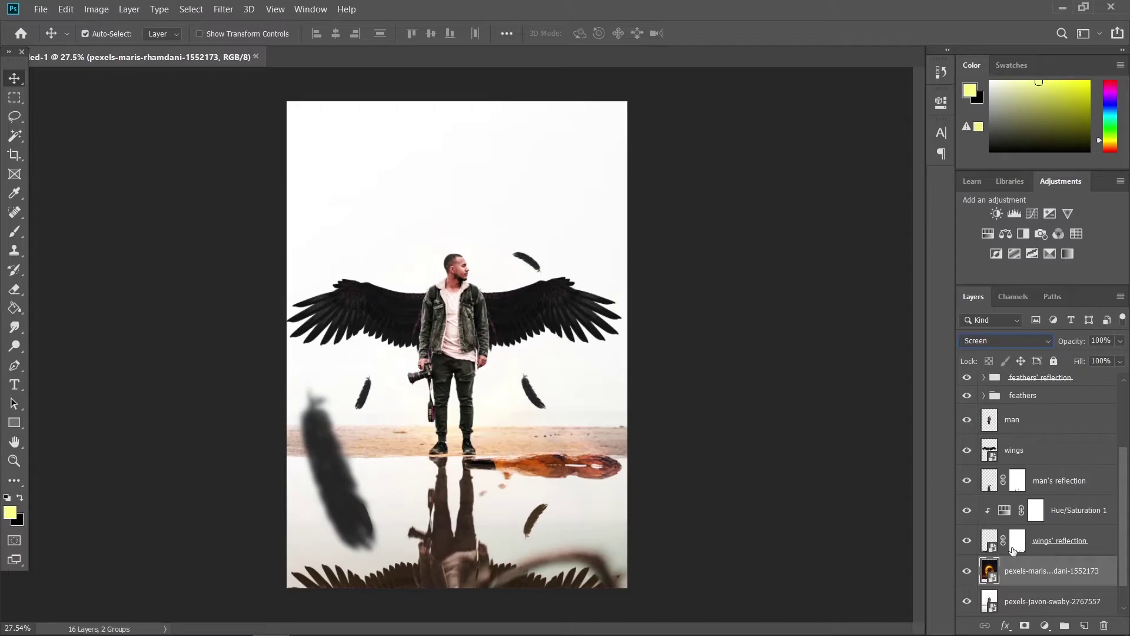
{"action": "left_click", "coordinate": [1026, 626]}
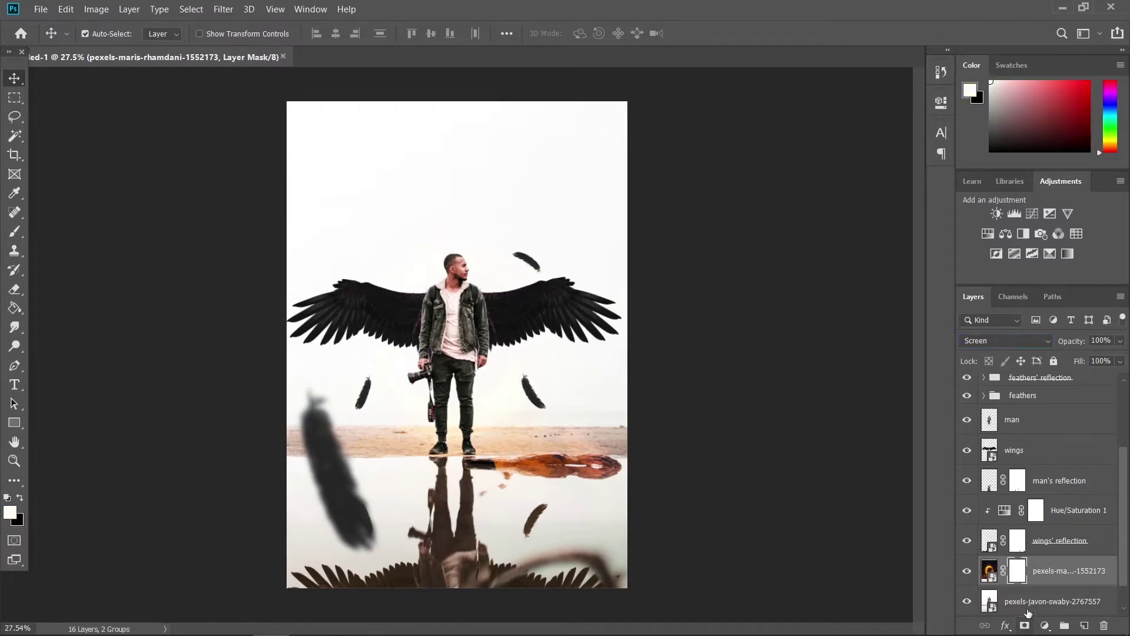
{"action": "left_click", "coordinate": [15, 231]}
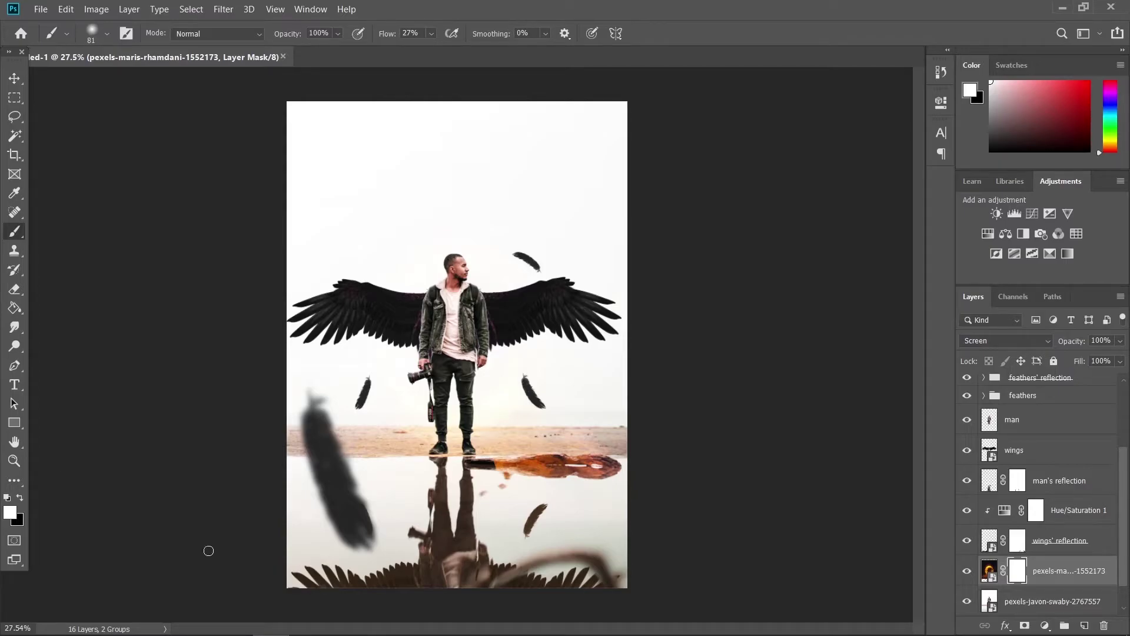
{"action": "key", "text": "x"}
{"action": "mouse_move", "coordinate": [484, 533]}
{"action": "left_mouse_down"}
{"action": "mouse_move", "coordinate": [528, 534]}
{"action": "mouse_move", "coordinate": [518, 511]}
{"action": "left_mouse_up"}
{"action": "mouse_move", "coordinate": [580, 489]}
{"action": "left_mouse_down"}
{"action": "mouse_move", "coordinate": [529, 487]}
{"action": "mouse_move", "coordinate": [518, 474]}
{"action": "mouse_move", "coordinate": [636, 465]}
{"action": "mouse_move", "coordinate": [413, 481]}
{"action": "mouse_move", "coordinate": [645, 493]}
{"action": "left_mouse_up"}
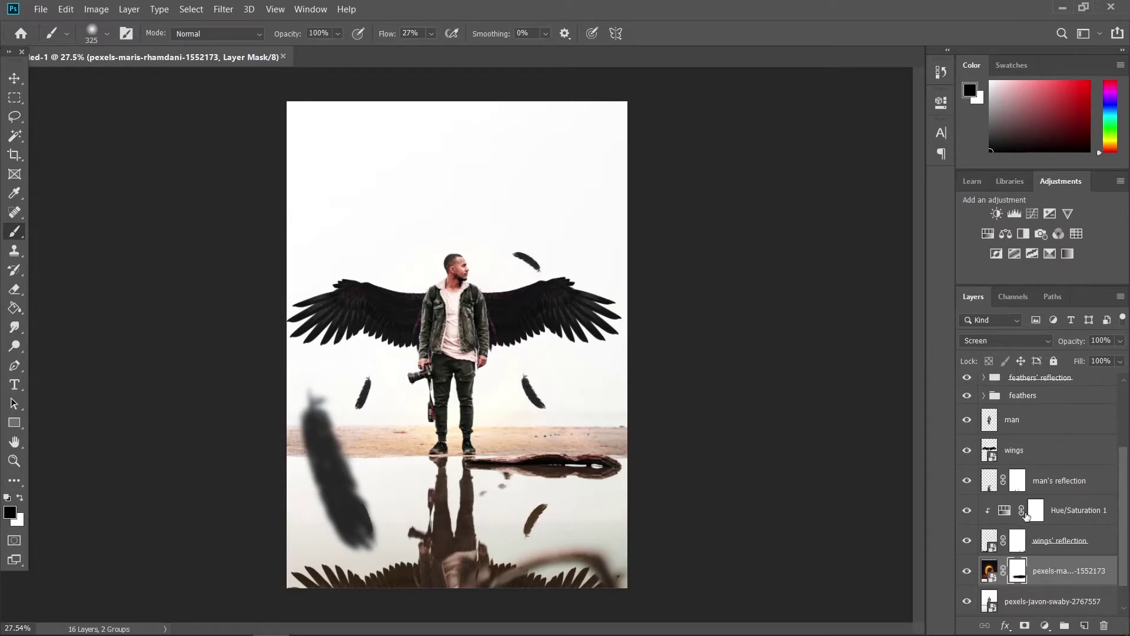
- Add a new layer above the original man photo and paint a soft black ring on it to bring out the fire circle
{"action": "scroll", "coordinate": [1027, 518], "scroll_direction": "down", "scroll_amount": 1}
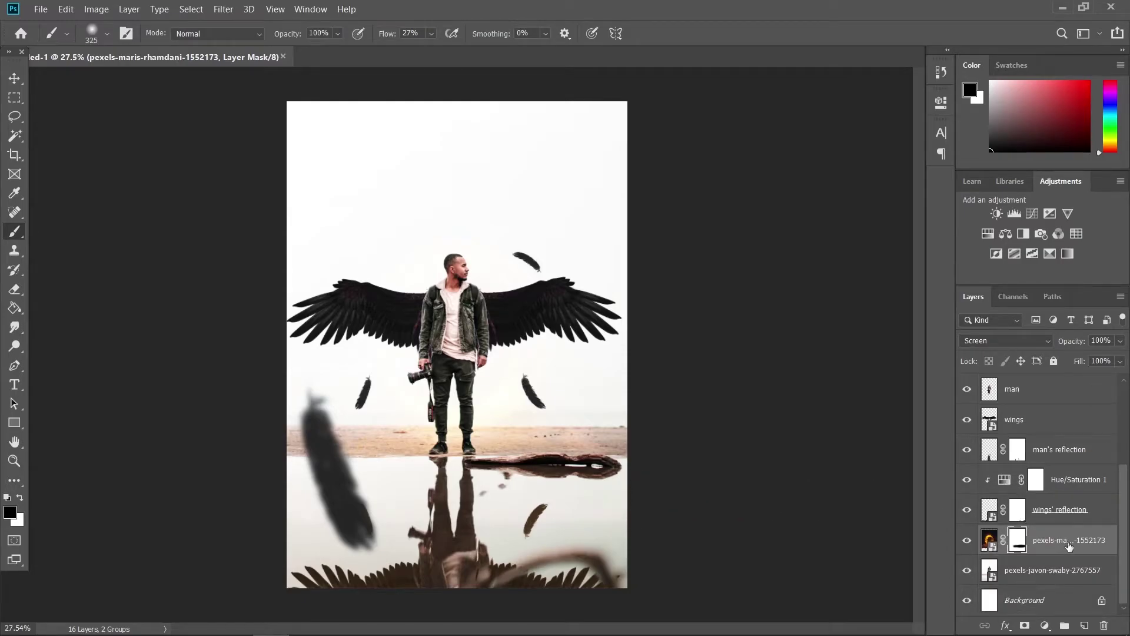
{"action": "left_click", "coordinate": [1050, 572]}
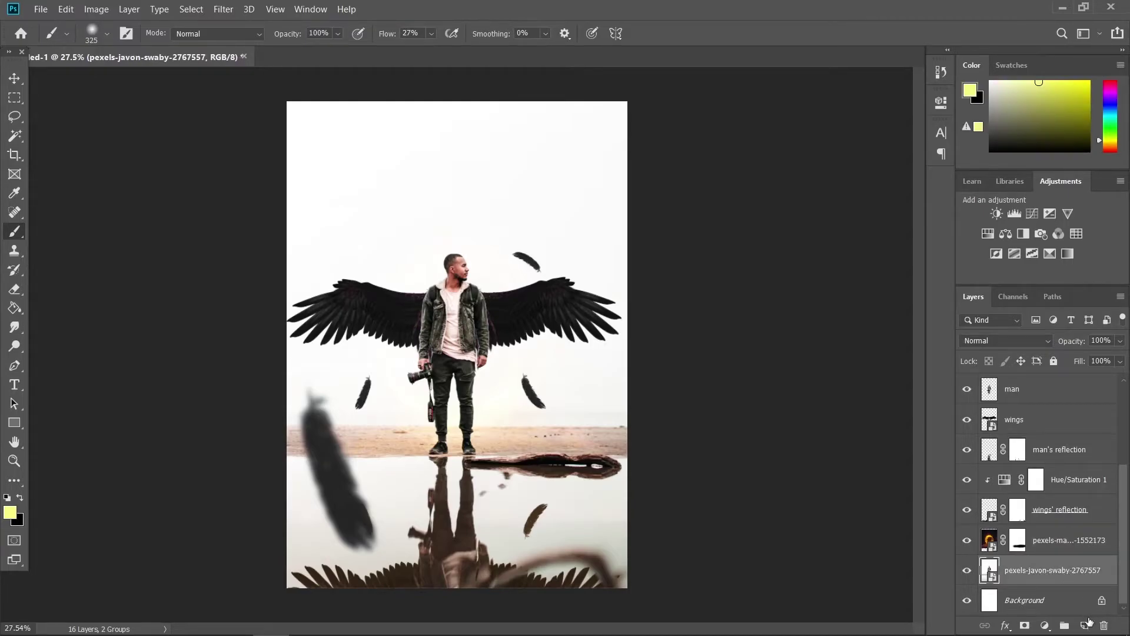
{"action": "left_click", "coordinate": [1085, 625]}
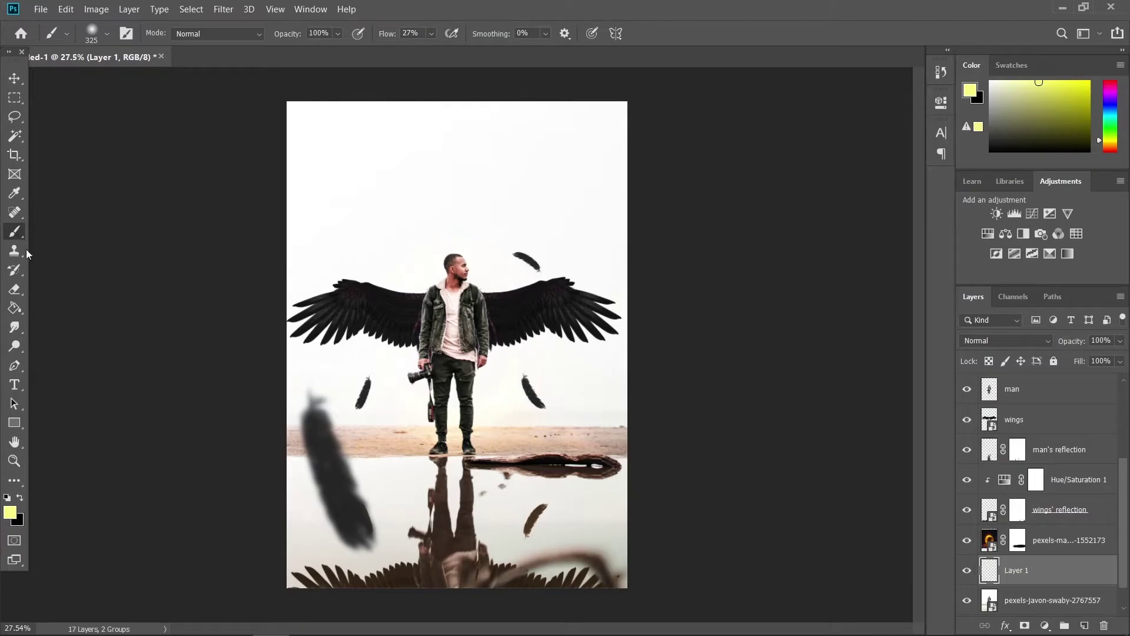
{"action": "key", "text": "x"}
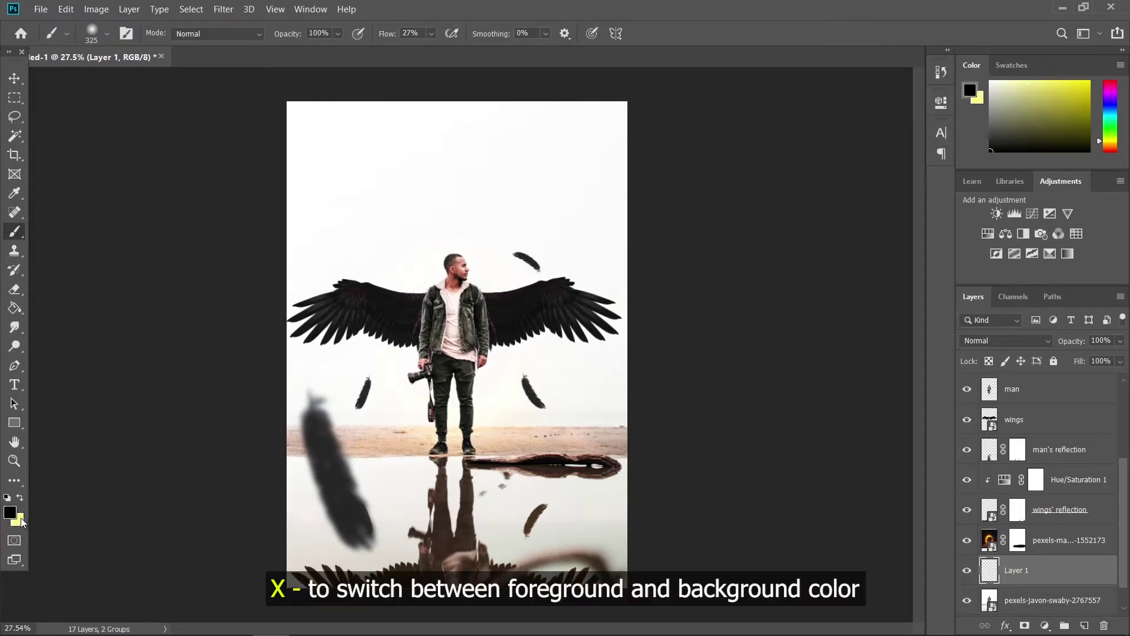
{"action": "scroll", "coordinate": [425, 345], "scroll_direction": "up", "scroll_amount": 3}
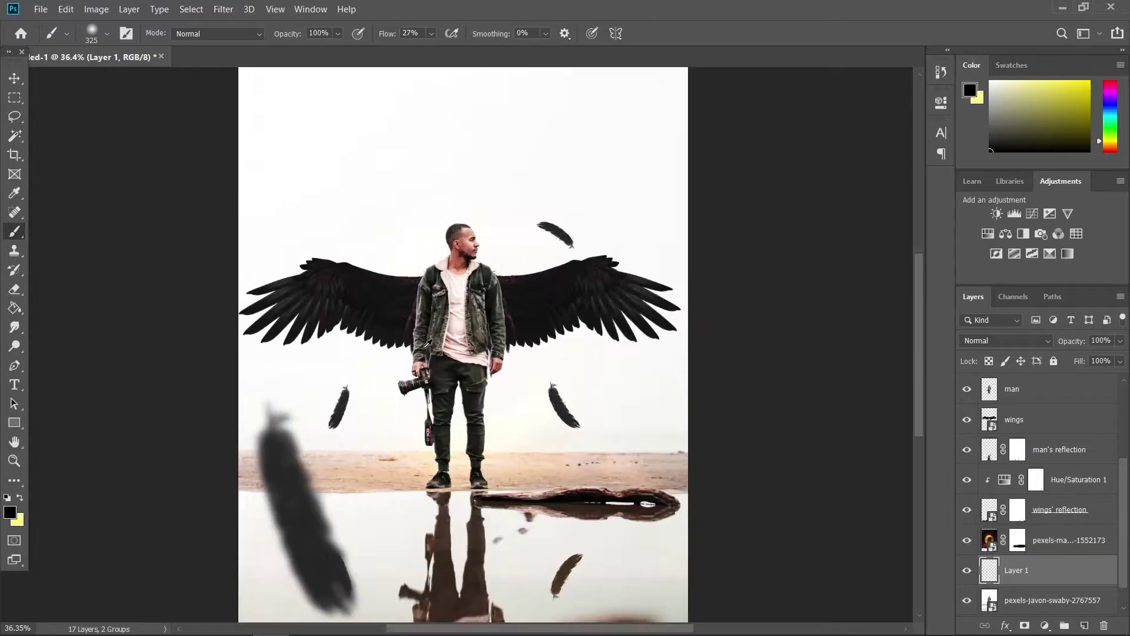
{"action": "scroll", "coordinate": [440, 341], "scroll_direction": "up", "scroll_amount": 1}
{"action": "mouse_move", "coordinate": [428, 269]}
{"action": "left_mouse_down"}
{"action": "mouse_move", "coordinate": [355, 324]}
{"action": "mouse_move", "coordinate": [363, 386]}
{"action": "mouse_move", "coordinate": [360, 335]}
{"action": "mouse_move", "coordinate": [384, 242]}
{"action": "mouse_move", "coordinate": [427, 214]}
{"action": "mouse_move", "coordinate": [370, 250]}
{"action": "mouse_move", "coordinate": [355, 307]}
{"action": "mouse_move", "coordinate": [360, 413]}
{"action": "mouse_move", "coordinate": [385, 458]}
{"action": "mouse_move", "coordinate": [374, 437]}
{"action": "mouse_move", "coordinate": [405, 462]}
{"action": "mouse_move", "coordinate": [455, 477]}
{"action": "mouse_move", "coordinate": [549, 464]}
{"action": "mouse_move", "coordinate": [596, 398]}
{"action": "mouse_move", "coordinate": [591, 307]}
{"action": "mouse_move", "coordinate": [559, 258]}
{"action": "mouse_move", "coordinate": [508, 219]}
{"action": "mouse_move", "coordinate": [429, 209]}
{"action": "mouse_move", "coordinate": [419, 215]}
{"action": "mouse_move", "coordinate": [475, 215]}
{"action": "mouse_move", "coordinate": [537, 243]}
{"action": "mouse_move", "coordinate": [582, 327]}
{"action": "mouse_move", "coordinate": [585, 399]}
{"action": "mouse_move", "coordinate": [553, 450]}
{"action": "mouse_move", "coordinate": [521, 468]}
{"action": "mouse_move", "coordinate": [560, 396]}
{"action": "mouse_move", "coordinate": [566, 335]}
{"action": "mouse_move", "coordinate": [555, 262]}
{"action": "mouse_move", "coordinate": [536, 245]}
{"action": "mouse_move", "coordinate": [562, 311]}
{"action": "mouse_move", "coordinate": [537, 418]}
{"action": "mouse_move", "coordinate": [506, 466]}
{"action": "mouse_move", "coordinate": [434, 480]}
{"action": "mouse_move", "coordinate": [534, 465]}
{"action": "mouse_move", "coordinate": [585, 399]}
{"action": "mouse_move", "coordinate": [540, 444]}
{"action": "mouse_move", "coordinate": [438, 483]}
{"action": "mouse_move", "coordinate": [386, 470]}
{"action": "mouse_move", "coordinate": [349, 407]}
{"action": "mouse_move", "coordinate": [354, 273]}
{"action": "mouse_move", "coordinate": [473, 189]}
{"action": "mouse_move", "coordinate": [574, 241]}
{"action": "mouse_move", "coordinate": [608, 390]}
{"action": "mouse_move", "coordinate": [563, 466]}
{"action": "mouse_move", "coordinate": [465, 494]}
{"action": "mouse_move", "coordinate": [406, 477]}
{"action": "left_mouse_up"}
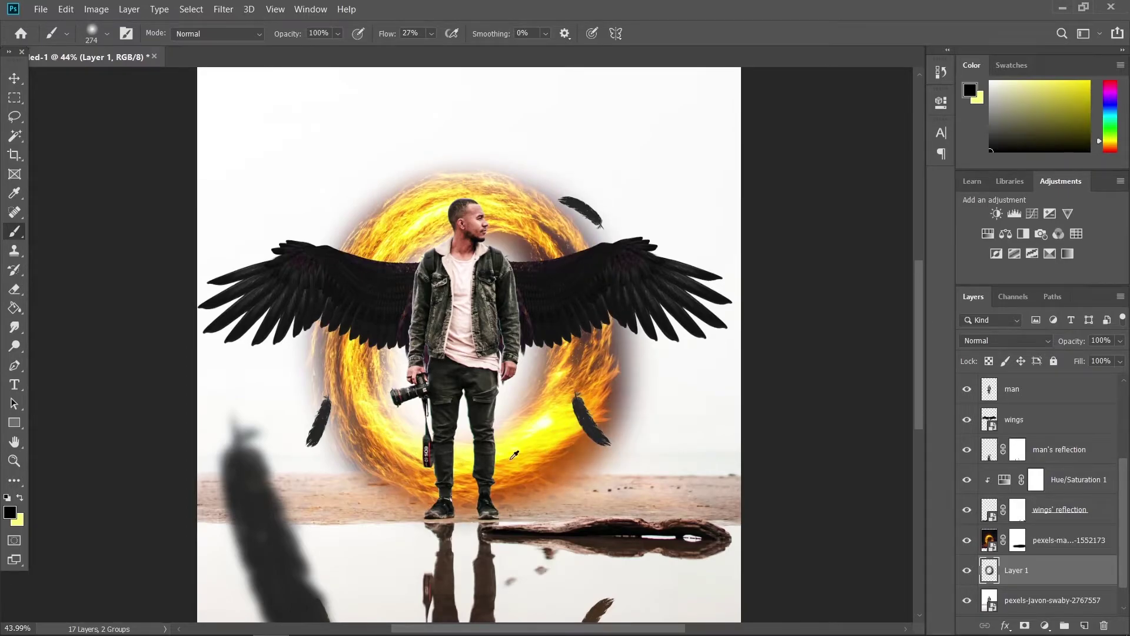
{"action": "scroll", "coordinate": [571, 452], "scroll_direction": "down", "scroll_amount": 2}
{"action": "scroll", "coordinate": [570, 452], "scroll_direction": "down", "scroll_amount": 1}
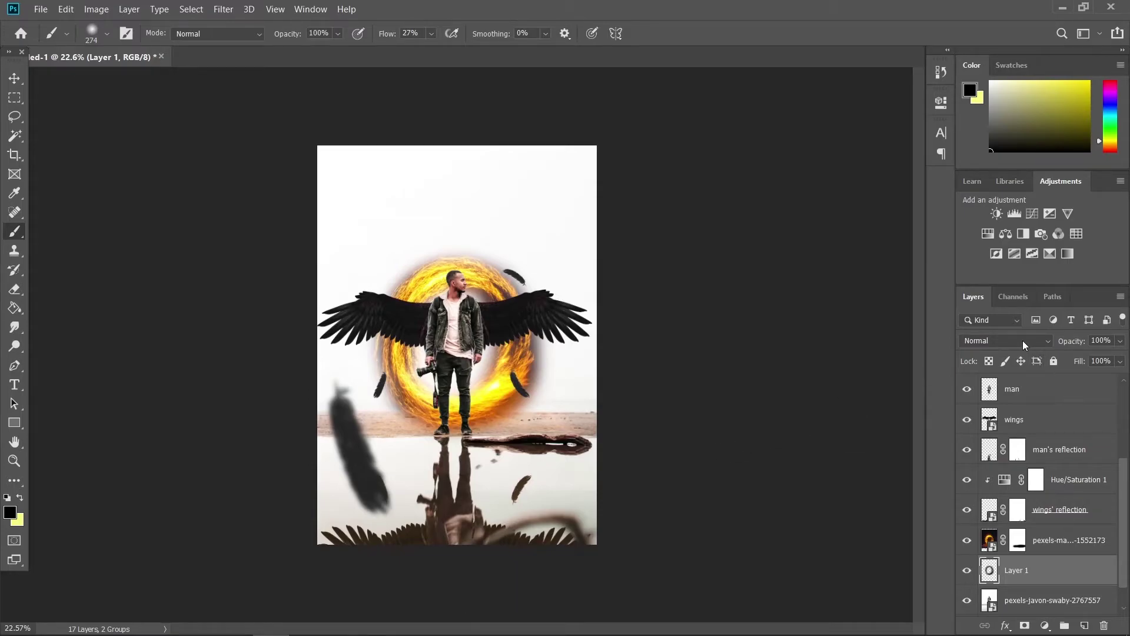
- Erase the dark halo around the fire ring's outer edge on Layer 1 with the Eraser at 40% flow
{"action": "left_click", "coordinate": [990, 541]}
{"action": "left_click", "coordinate": [990, 570]}
{"action": "scroll", "coordinate": [436, 291], "scroll_direction": "up", "scroll_amount": 2}
{"action": "key", "text": "e"}
{"action": "scroll", "coordinate": [473, 238], "scroll_direction": "up", "scroll_amount": 1}
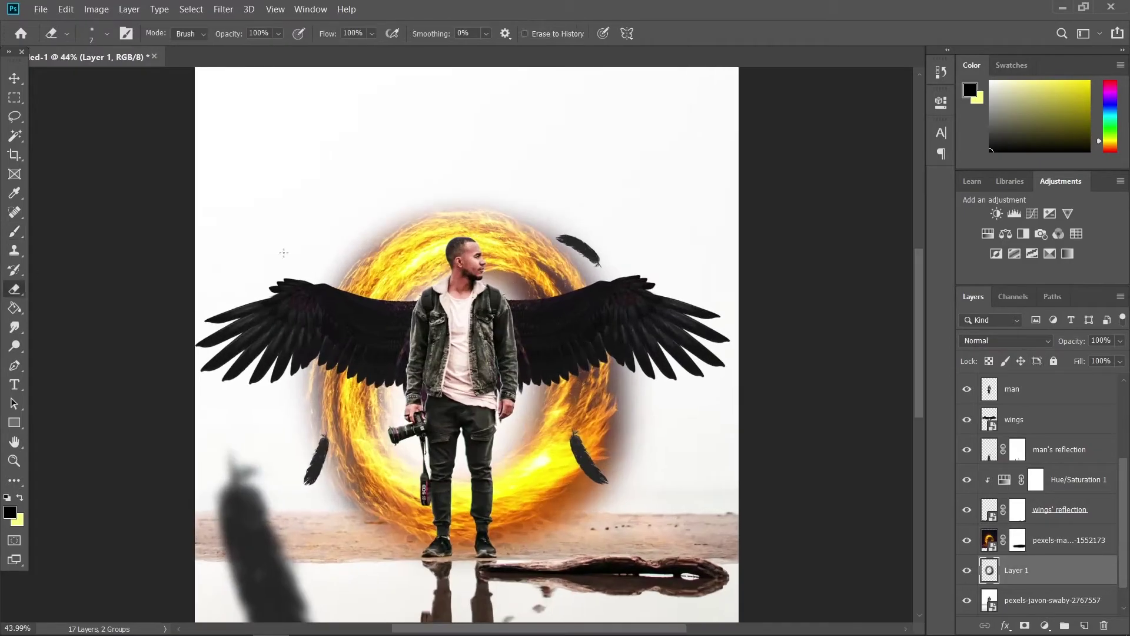
{"action": "left_click", "coordinate": [372, 34]}
{"action": "left_click", "coordinate": [366, 51]}
{"action": "mouse_move", "coordinate": [542, 200]}
{"action": "left_mouse_down"}
{"action": "mouse_move", "coordinate": [557, 200]}
{"action": "mouse_move", "coordinate": [417, 201]}
{"action": "mouse_move", "coordinate": [360, 229]}
{"action": "left_mouse_up"}
{"action": "left_click_drag", "start_coordinate": [383, 52], "coordinate": [363, 52]}
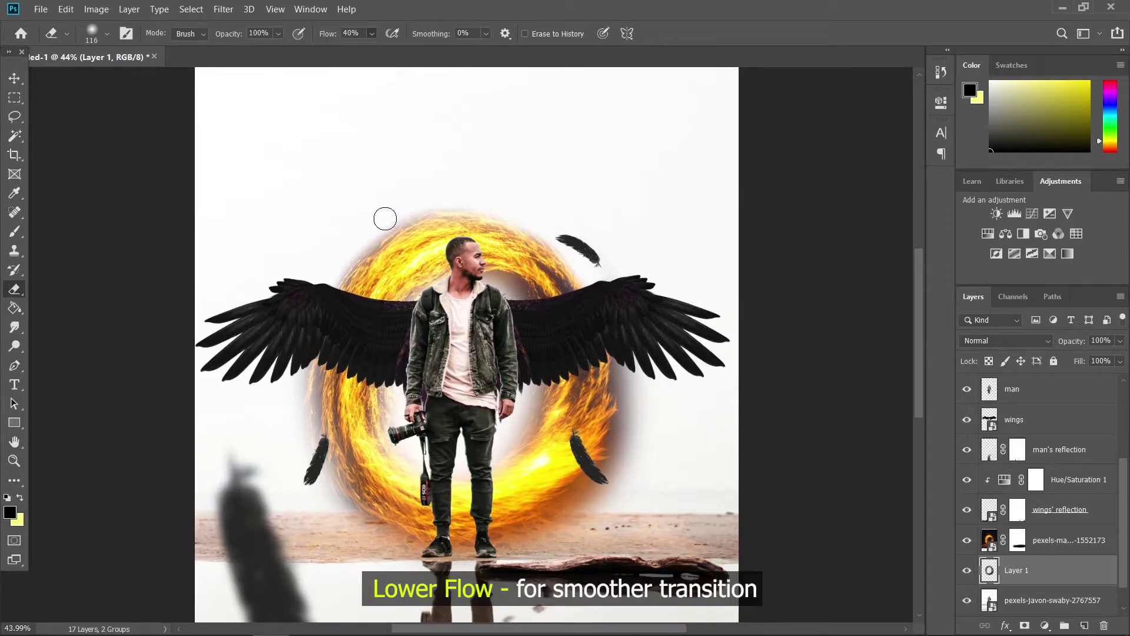
{"action": "left_click_drag", "start_coordinate": [644, 422], "coordinate": [663, 428]}
{"action": "left_click_drag", "start_coordinate": [646, 389], "coordinate": [643, 457]}
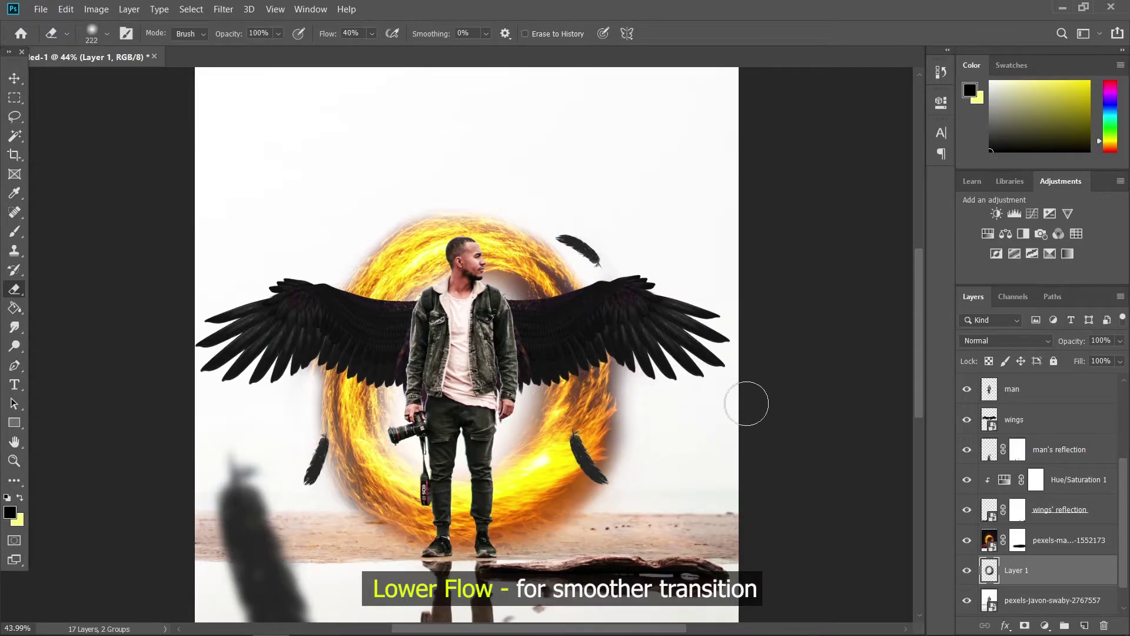
- Clean up the remaining dark fringe along the fire ring's inner edge and its lower outer edge with the Eraser
{"action": "mouse_move", "coordinate": [562, 156]}
{"action": "left_mouse_down"}
{"action": "mouse_move", "coordinate": [598, 159]}
{"action": "mouse_move", "coordinate": [560, 157]}
{"action": "left_mouse_up"}
{"action": "mouse_move", "coordinate": [501, 306]}
{"action": "left_mouse_down"}
{"action": "mouse_move", "coordinate": [506, 299]}
{"action": "mouse_move", "coordinate": [493, 300]}
{"action": "left_mouse_up"}
{"action": "left_click_drag", "start_coordinate": [527, 403], "coordinate": [533, 395]}
{"action": "left_click_drag", "start_coordinate": [508, 285], "coordinate": [497, 281]}
{"action": "left_click_drag", "start_coordinate": [393, 401], "coordinate": [396, 421]}
{"action": "left_click_drag", "start_coordinate": [645, 439], "coordinate": [663, 439]}
{"action": "left_click_drag", "start_coordinate": [637, 381], "coordinate": [594, 497]}
{"action": "left_click_drag", "start_coordinate": [565, 552], "coordinate": [588, 552]}
{"action": "mouse_move", "coordinate": [652, 416]}
{"action": "left_mouse_down"}
{"action": "mouse_move", "coordinate": [590, 528]}
{"action": "mouse_move", "coordinate": [525, 537]}
{"action": "mouse_move", "coordinate": [647, 406]}
{"action": "left_mouse_up"}
{"action": "left_click_drag", "start_coordinate": [639, 397], "coordinate": [631, 445]}
{"action": "mouse_move", "coordinate": [536, 406]}
{"action": "left_mouse_down"}
{"action": "mouse_move", "coordinate": [512, 436]}
{"action": "mouse_move", "coordinate": [536, 407]}
{"action": "left_mouse_up"}
{"action": "mouse_move", "coordinate": [623, 436]}
{"action": "left_mouse_down"}
{"action": "mouse_move", "coordinate": [606, 486]}
{"action": "mouse_move", "coordinate": [553, 543]}
{"action": "left_mouse_up"}
{"action": "mouse_move", "coordinate": [553, 542]}
{"action": "left_mouse_down"}
{"action": "mouse_move", "coordinate": [321, 469]}
{"action": "mouse_move", "coordinate": [310, 391]}
{"action": "left_mouse_up"}
{"action": "scroll", "coordinate": [583, 441], "scroll_direction": "down", "scroll_amount": 5}
{"action": "scroll", "coordinate": [568, 304], "scroll_direction": "up", "scroll_amount": 7}
{"action": "left_click_drag", "start_coordinate": [567, 305], "coordinate": [556, 306]}
{"action": "left_click_drag", "start_coordinate": [543, 277], "coordinate": [579, 410]}
{"action": "key", "text": "ctrl+z"}
{"action": "scroll", "coordinate": [564, 297], "scroll_direction": "down", "scroll_amount": 7}
{"action": "scroll", "coordinate": [626, 298], "scroll_direction": "down", "scroll_amount": 3}
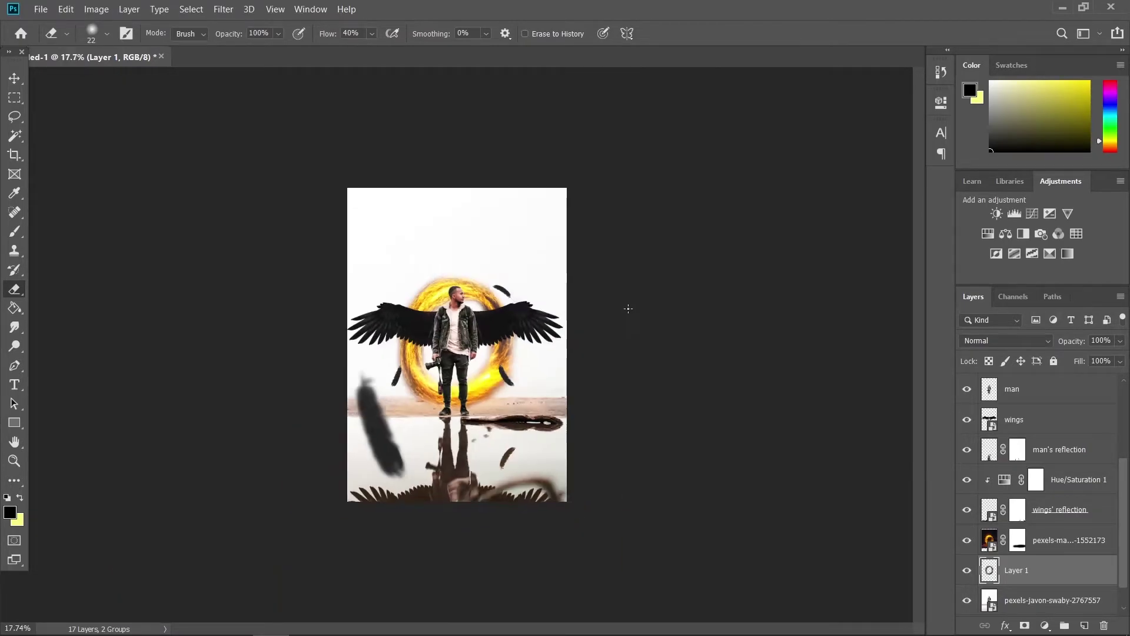
- Group the fire photo layer with Layer 1 and name the group fire
{"action": "scroll", "coordinate": [625, 305], "scroll_direction": "up", "scroll_amount": 2}
{"action": "left_click", "coordinate": [14, 79]}
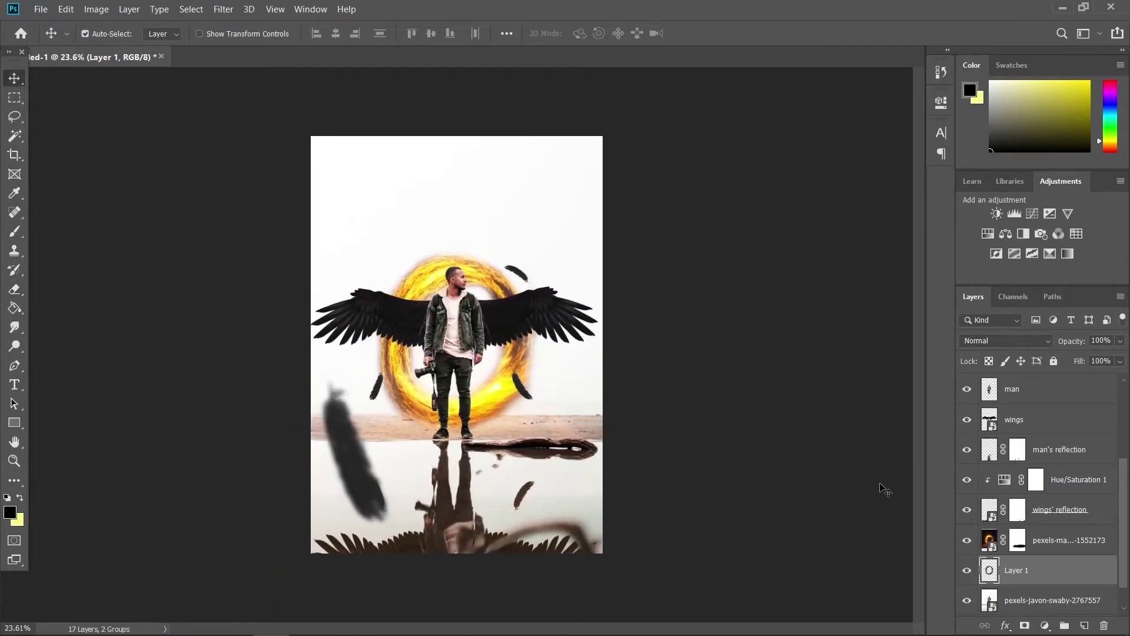
{"action": "scroll", "coordinate": [1056, 552], "scroll_direction": "down", "scroll_amount": 1}
{"action": "left_click", "coordinate": [1059, 518]}
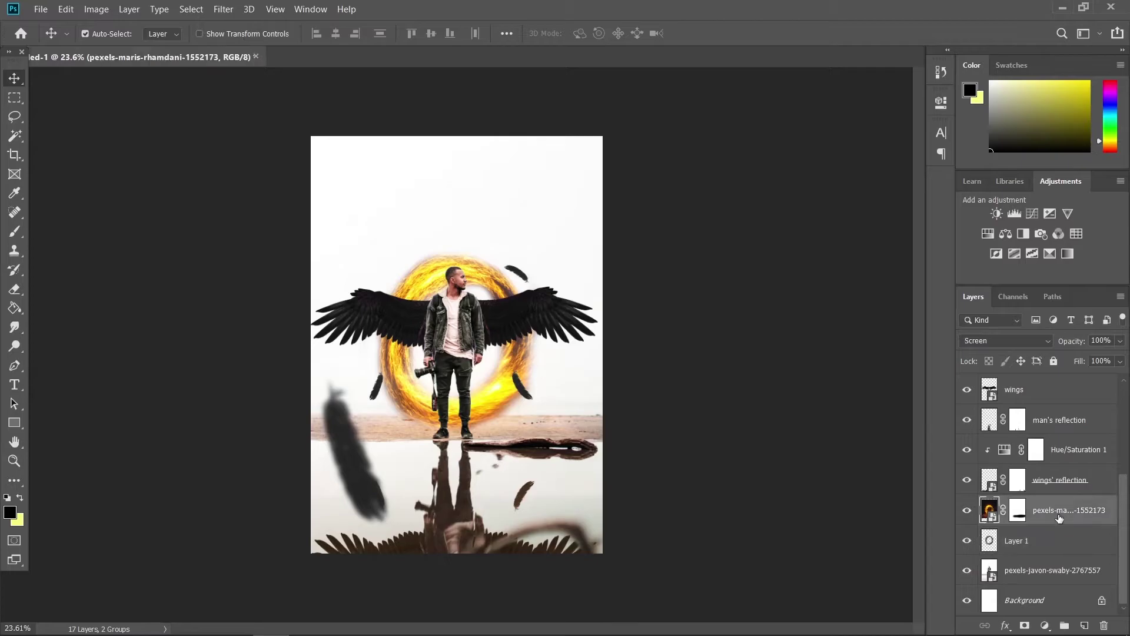
{"action": "left_click", "coordinate": [1065, 533], "text": "shift"}
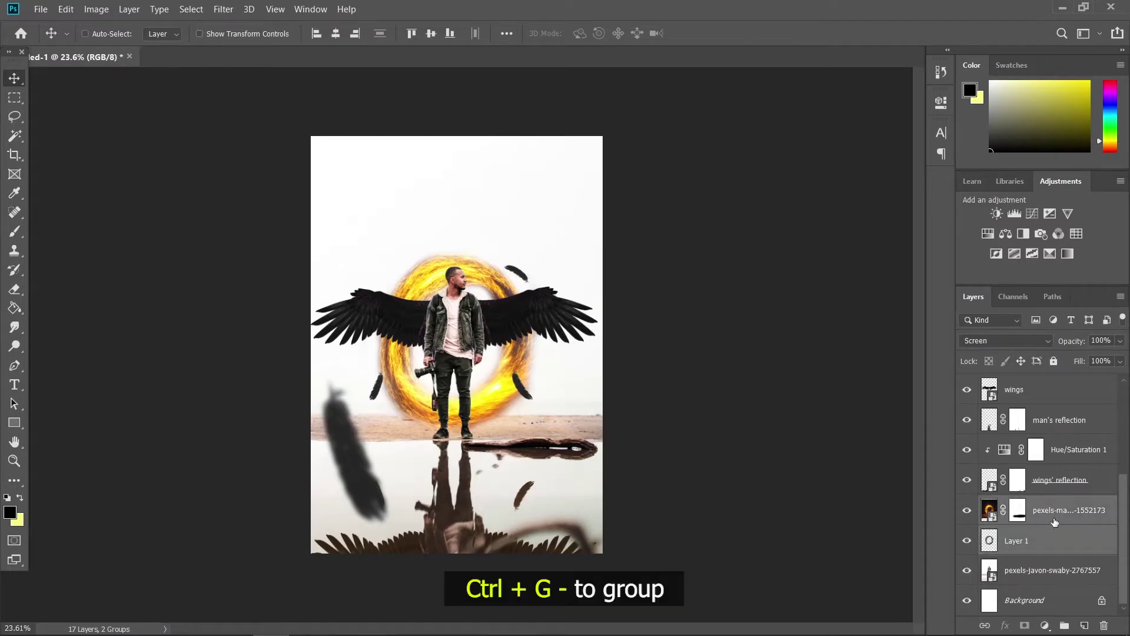
{"action": "key", "text": "ctrl+g"}
{"action": "double_click", "coordinate": [1021, 546]}
{"action": "type", "text": "fire"}
{"action": "key", "text": "Return"}
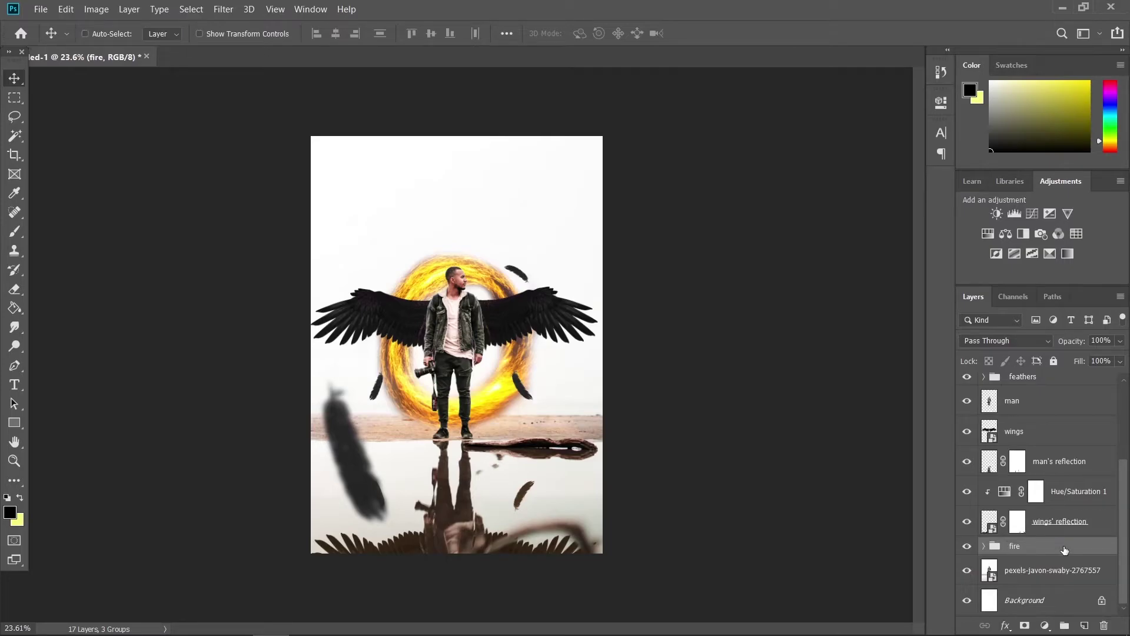
- Duplicate the fire group, flip the copy vertically and move it down into the water as the ring's reflection
{"action": "key", "text": "ctrl+j"}
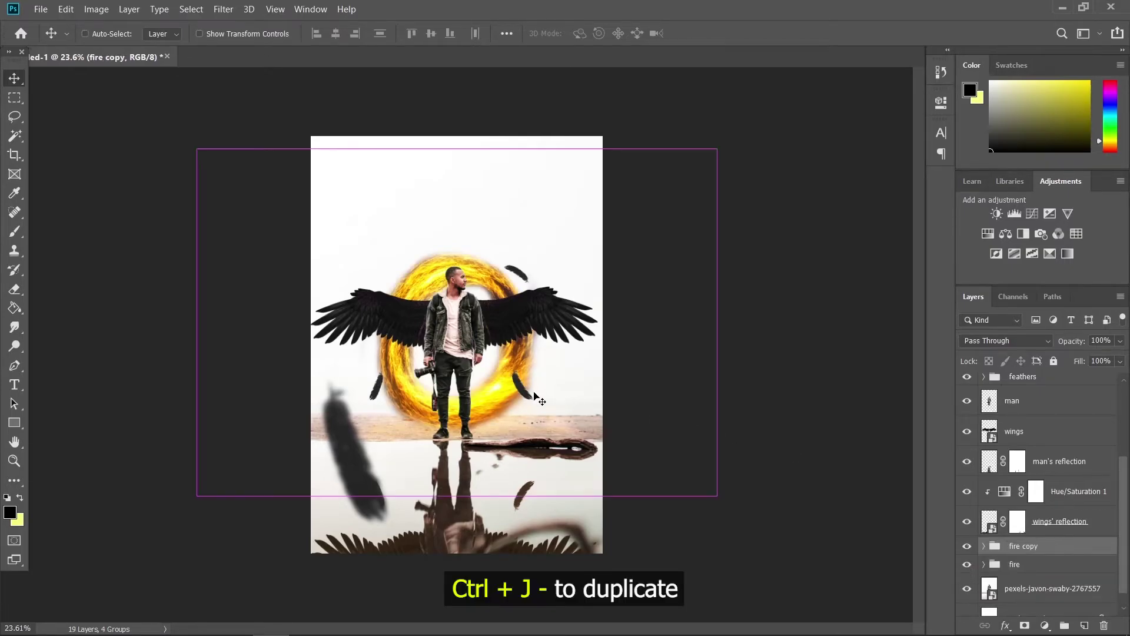
{"action": "key", "text": "ctrl+t"}
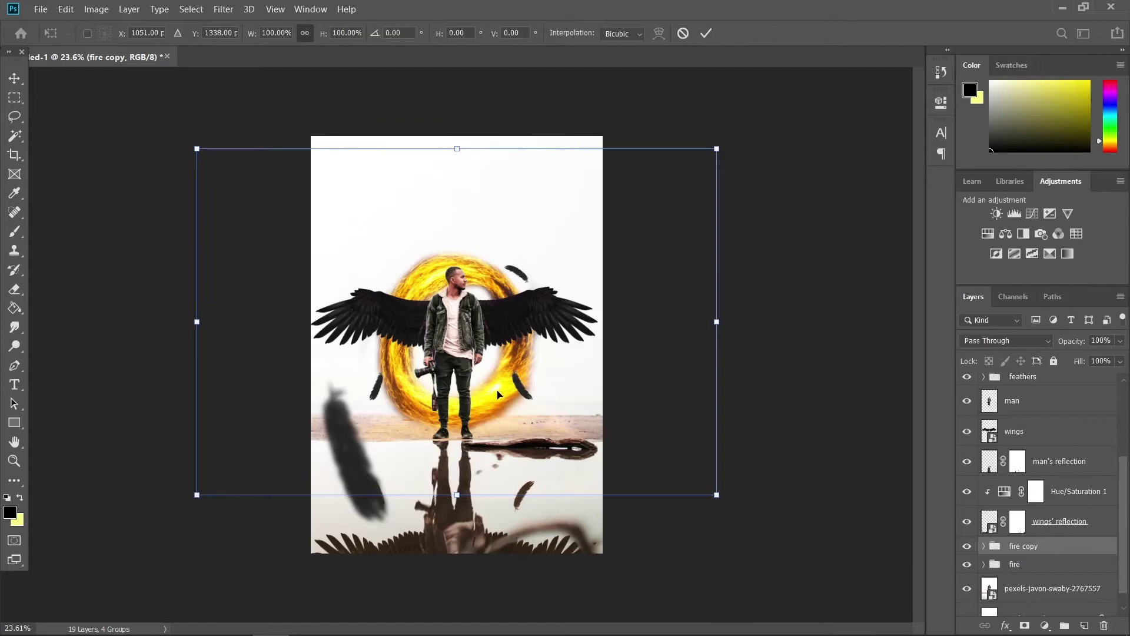
{"action": "right_click", "coordinate": [540, 392]}
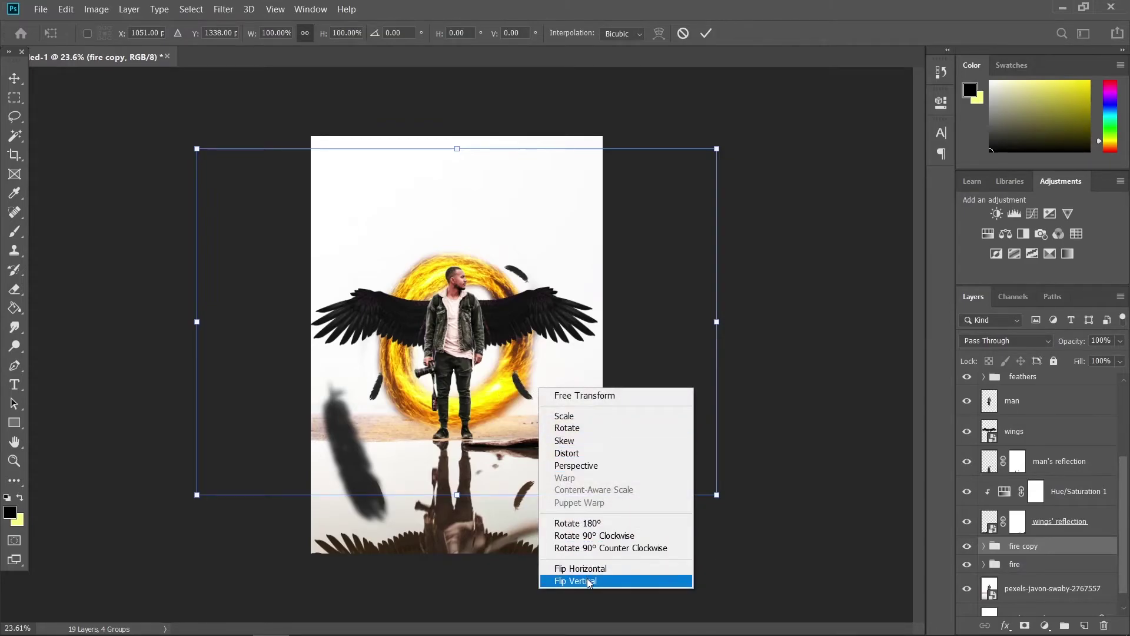
{"action": "left_click", "coordinate": [559, 579]}
{"action": "left_click_drag", "start_coordinate": [493, 272], "coordinate": [495, 506]}
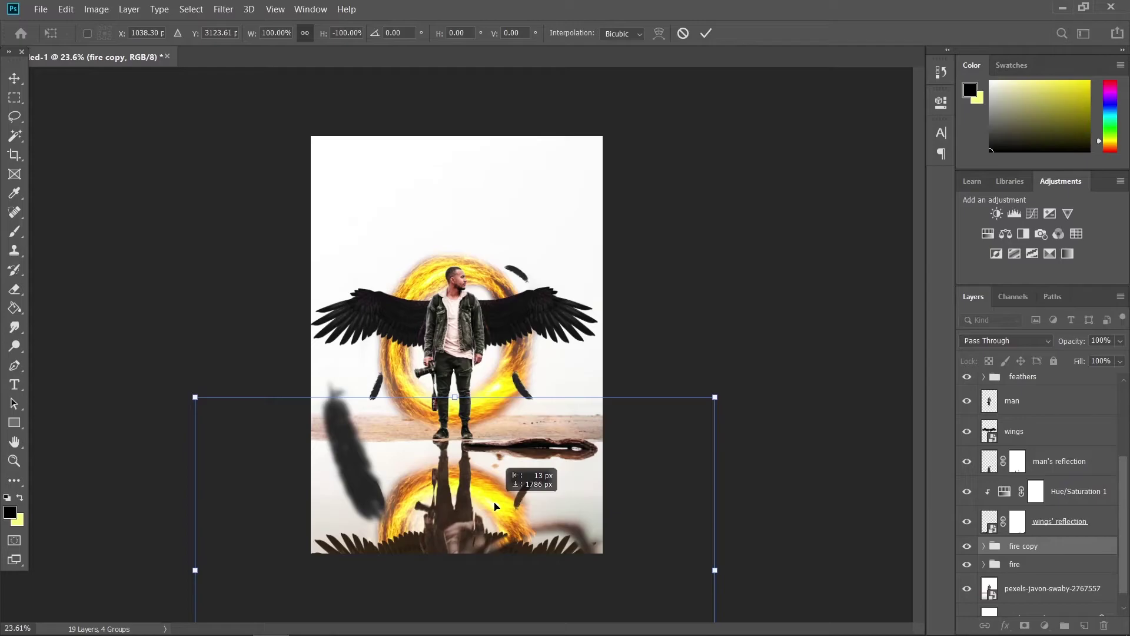
{"action": "left_click_drag", "start_coordinate": [494, 506], "coordinate": [494, 499]}
{"action": "left_click", "coordinate": [14, 78]}
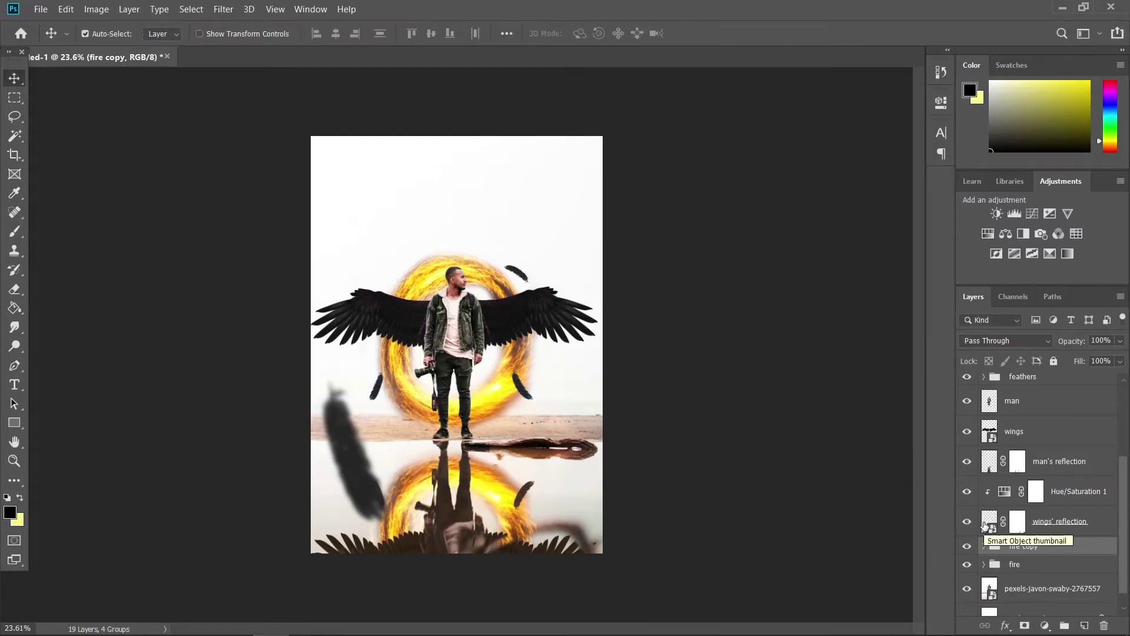
- Duplicate the Hue/Saturation 1 adjustment layer directly above the fire copy group
{"action": "left_click", "coordinate": [1084, 503]}
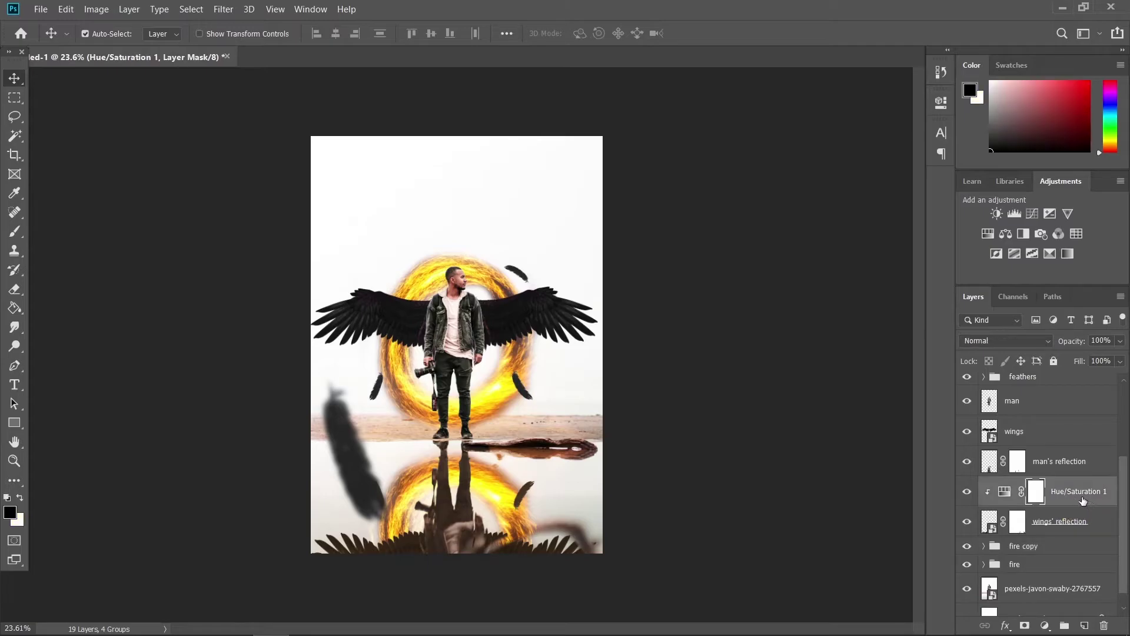
{"action": "left_click", "coordinate": [966, 492]}
{"action": "left_click_drag", "start_coordinate": [1078, 493], "coordinate": [1066, 532]}
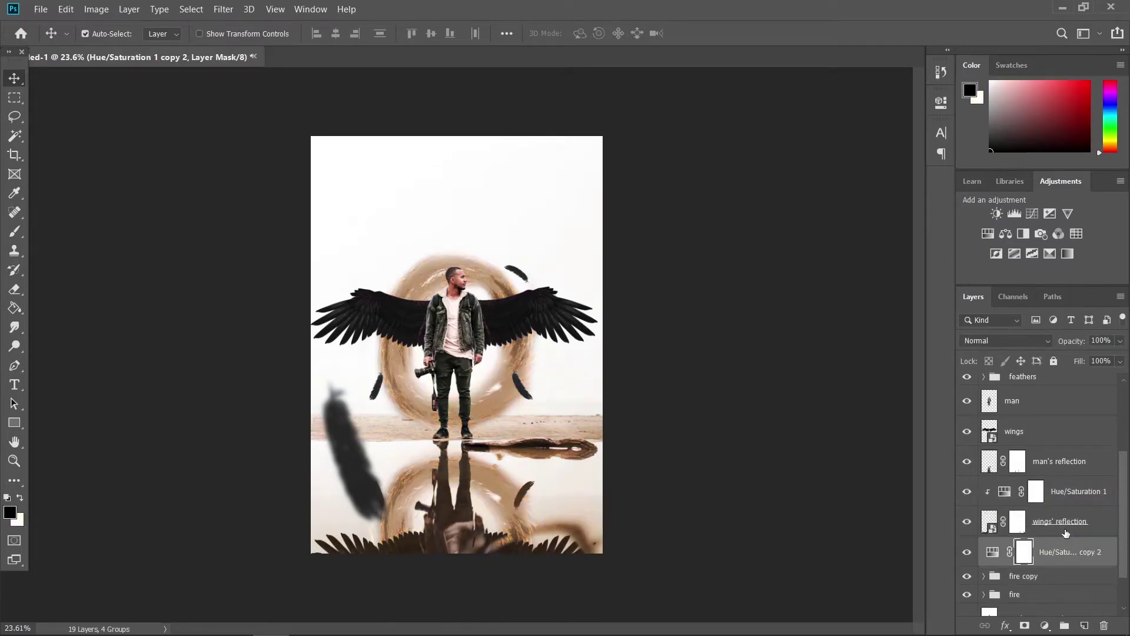
- Clip the Hue/Saturation 1 copy 2 layer to the fire copy group and set its opacity to 50%
{"action": "left_click", "coordinate": [989, 564], "text": "alt"}
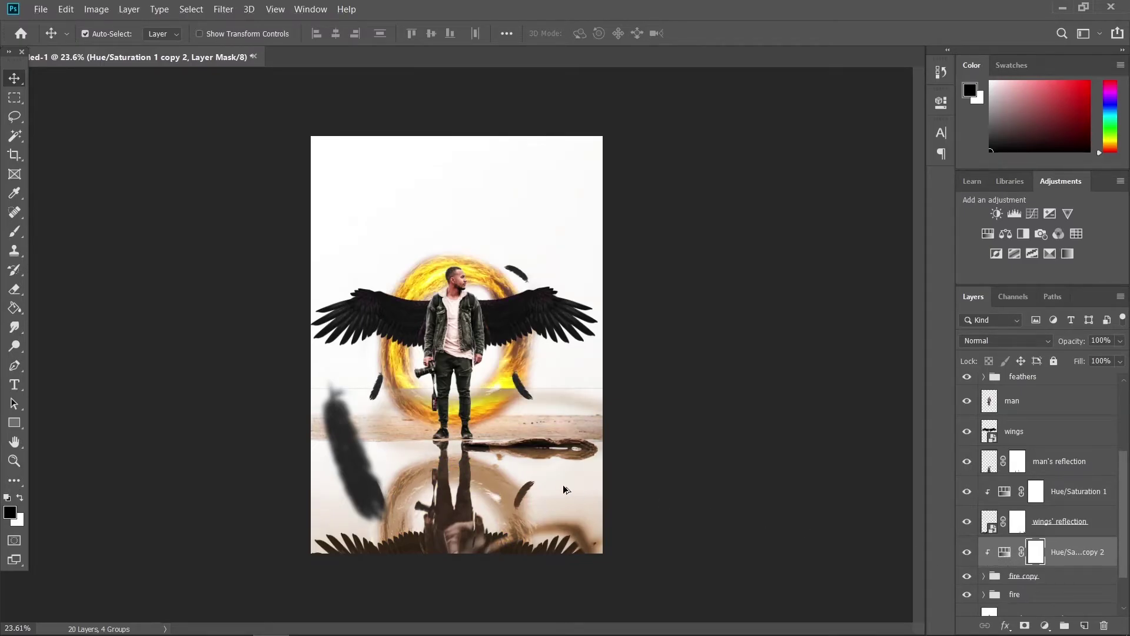
{"action": "scroll", "coordinate": [469, 490], "scroll_direction": "up", "scroll_amount": 2}
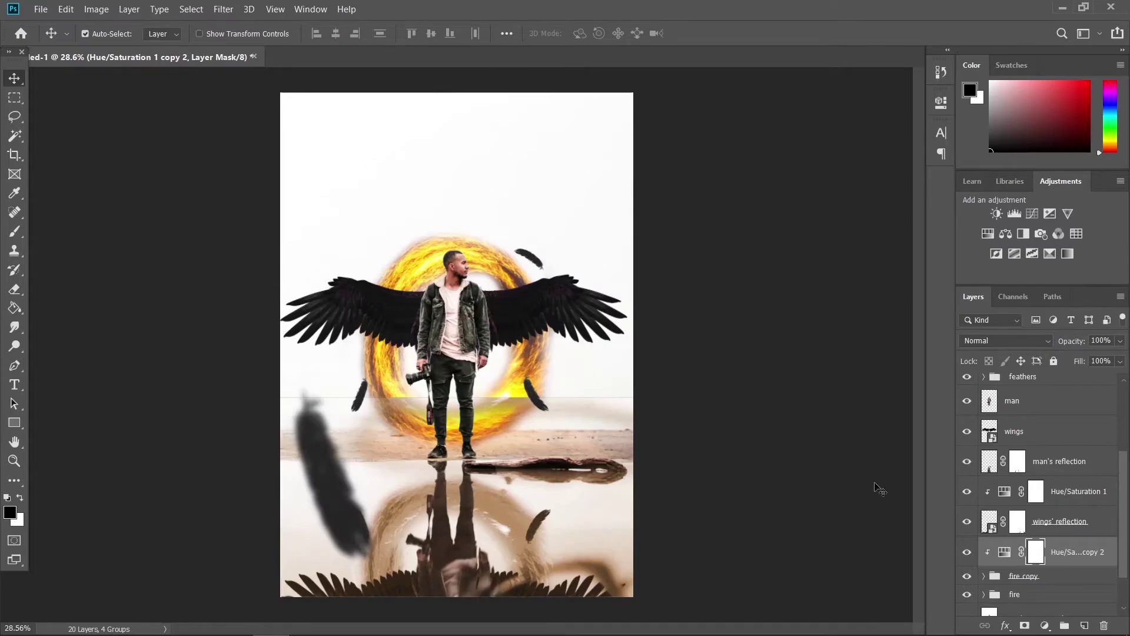
{"action": "left_click", "coordinate": [1121, 342]}
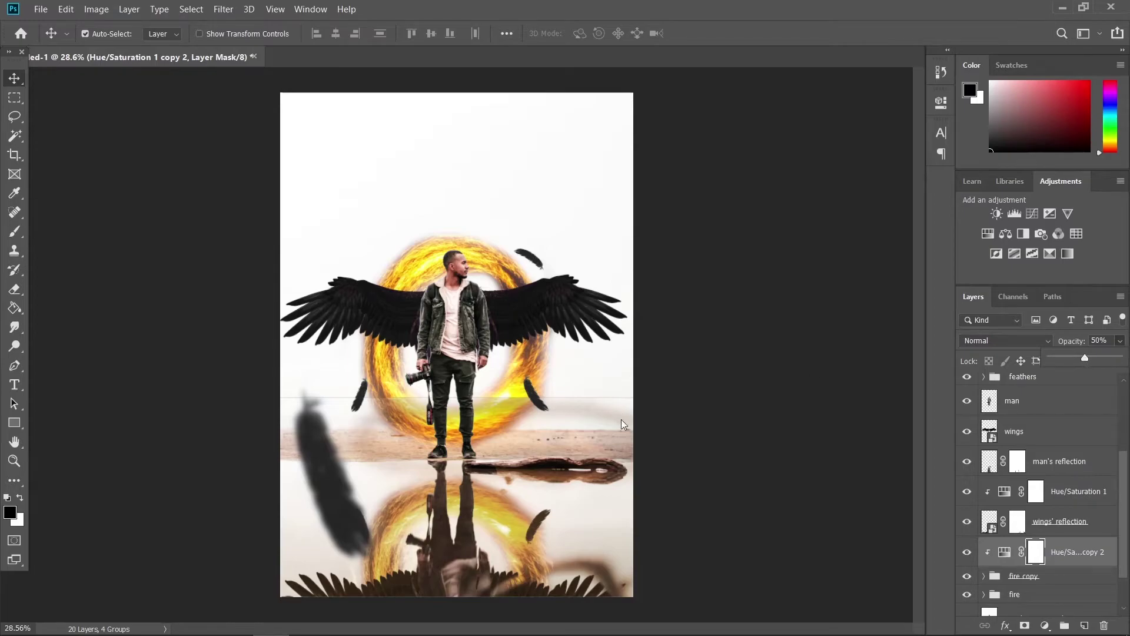
{"action": "scroll", "coordinate": [684, 524], "scroll_direction": "down", "scroll_amount": 2}
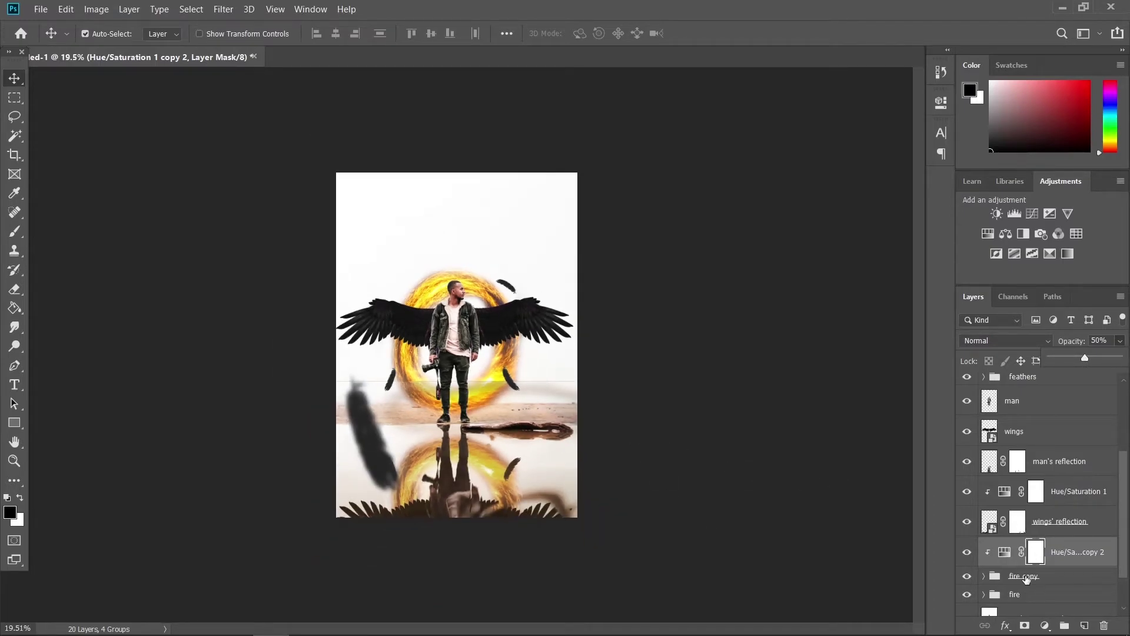
- Paint black on the fire photo's layer mask in the fire copy group to hide its haze along the horizon and sand
{"action": "scroll", "coordinate": [1034, 578], "scroll_direction": "down", "scroll_amount": 2}
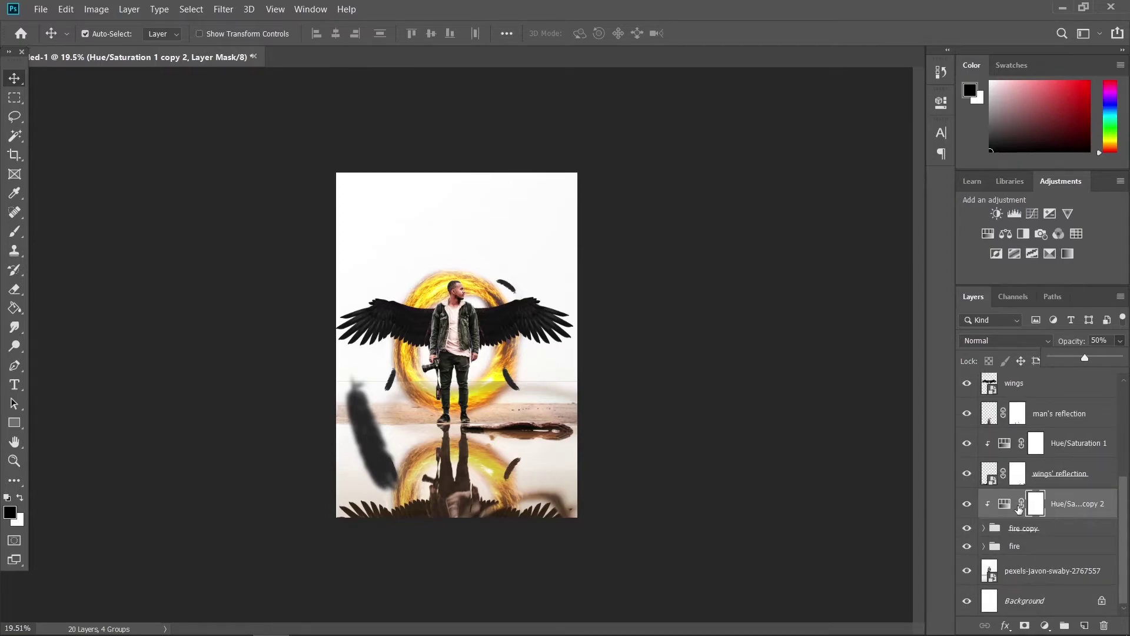
{"action": "left_click", "coordinate": [983, 528]}
{"action": "left_click", "coordinate": [966, 529]}
{"action": "left_click", "coordinate": [966, 529]}
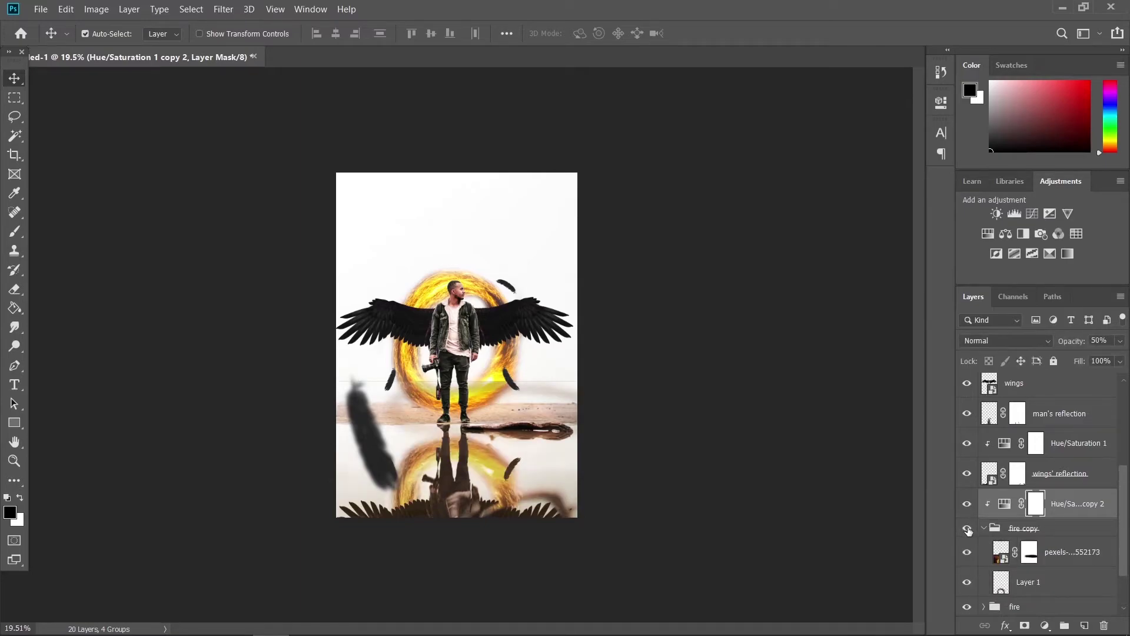
{"action": "left_click", "coordinate": [999, 552]}
{"action": "left_click", "coordinate": [968, 553]}
{"action": "left_click", "coordinate": [968, 552]}
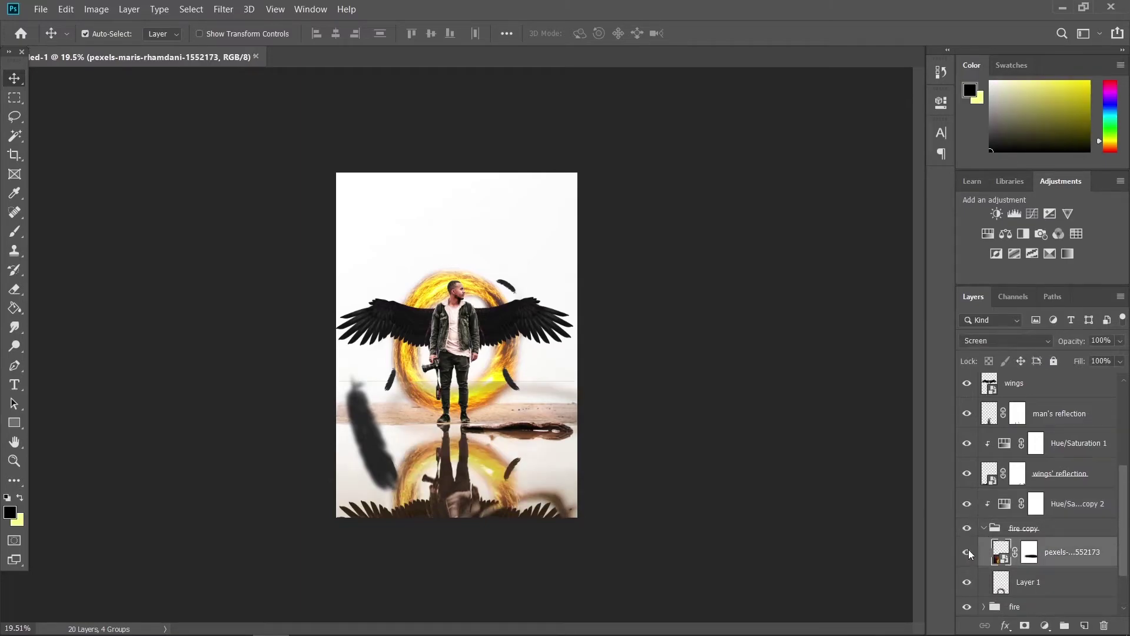
{"action": "left_click", "coordinate": [1027, 554]}
{"action": "key", "text": "b"}
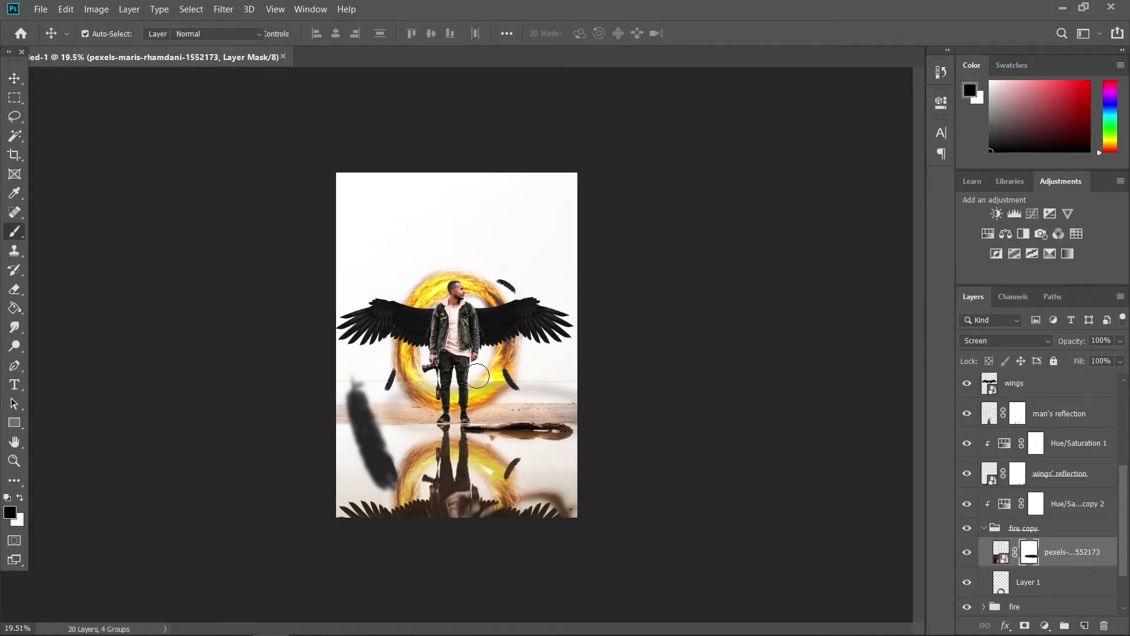
{"action": "mouse_move", "coordinate": [317, 377]}
{"action": "left_mouse_down"}
{"action": "mouse_move", "coordinate": [520, 377]}
{"action": "mouse_move", "coordinate": [419, 385]}
{"action": "mouse_move", "coordinate": [528, 387]}
{"action": "mouse_move", "coordinate": [334, 386]}
{"action": "mouse_move", "coordinate": [533, 384]}
{"action": "mouse_move", "coordinate": [431, 380]}
{"action": "mouse_move", "coordinate": [549, 396]}
{"action": "mouse_move", "coordinate": [423, 399]}
{"action": "left_mouse_up"}
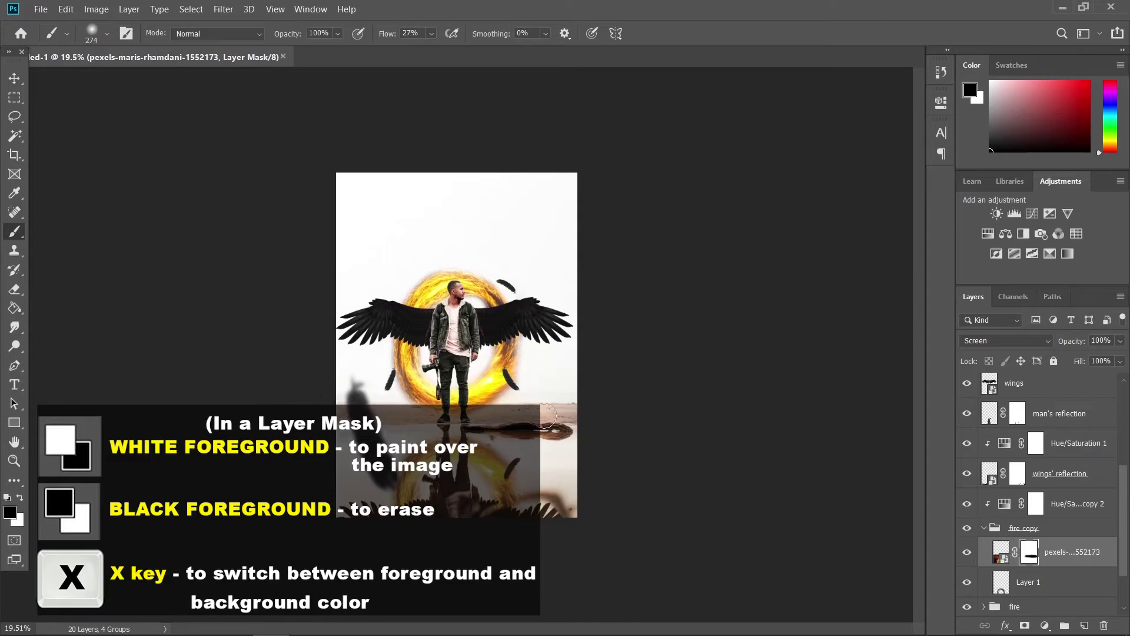
{"action": "left_click_drag", "start_coordinate": [506, 405], "coordinate": [357, 409]}
- Mask out the fire photo's remaining haze over the water, both around and inside the reflected ring, adjusting the brush size as needed
{"action": "key", "text": "]"}
{"action": "key", "text": "]"}
{"action": "key", "text": "]"}
{"action": "key", "text": "]"}
{"action": "mouse_move", "coordinate": [357, 459]}
{"action": "left_mouse_down"}
{"action": "mouse_move", "coordinate": [537, 438]}
{"action": "mouse_move", "coordinate": [537, 496]}
{"action": "left_mouse_up"}
{"action": "scroll", "coordinate": [536, 494], "scroll_direction": "up", "scroll_amount": 2}
{"action": "key", "text": "["}
{"action": "key", "text": "["}
{"action": "key", "text": "["}
{"action": "key", "text": "["}
{"action": "key", "text": "["}
{"action": "key", "text": "["}
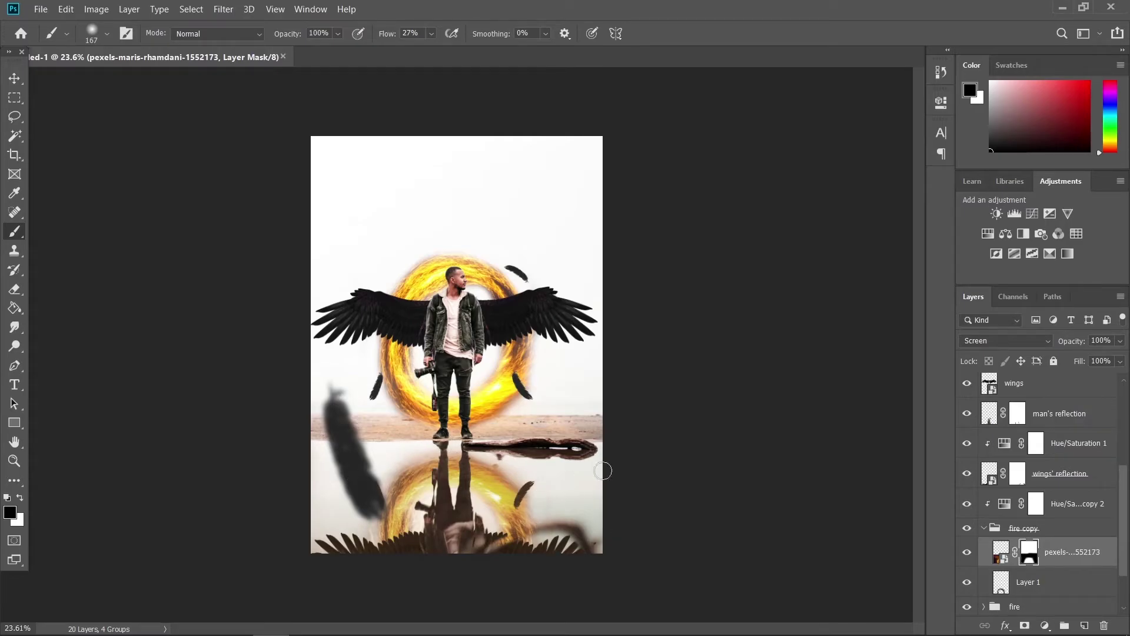
{"action": "mouse_move", "coordinate": [470, 506]}
{"action": "left_mouse_down"}
{"action": "mouse_move", "coordinate": [494, 549]}
{"action": "mouse_move", "coordinate": [462, 519]}
{"action": "left_mouse_up"}
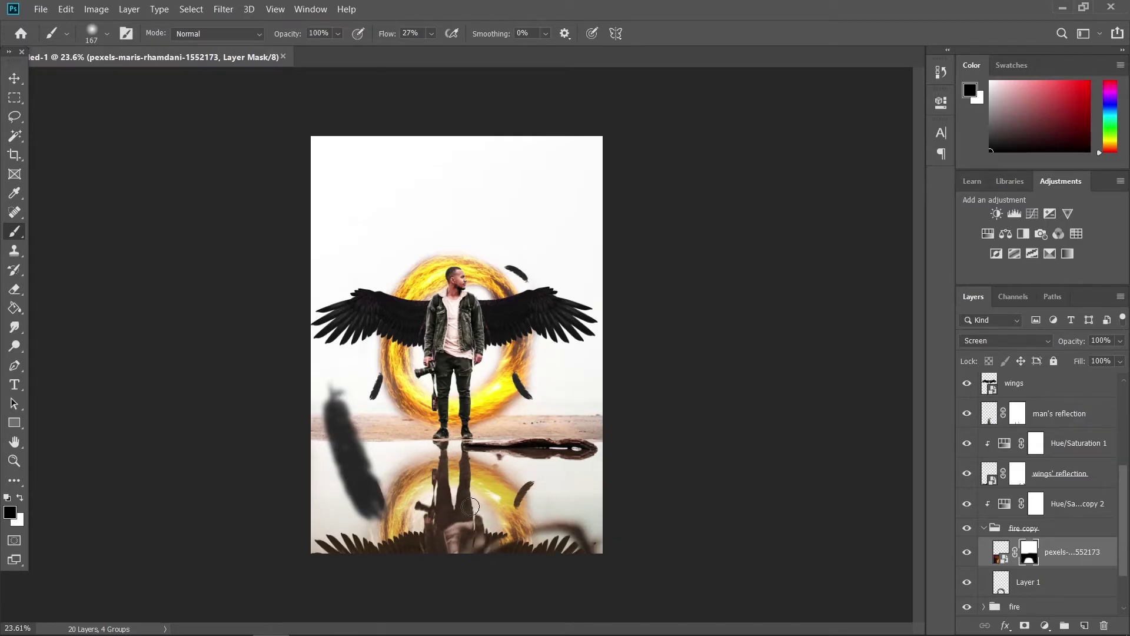
{"action": "scroll", "coordinate": [559, 470], "scroll_direction": "down", "scroll_amount": 2}
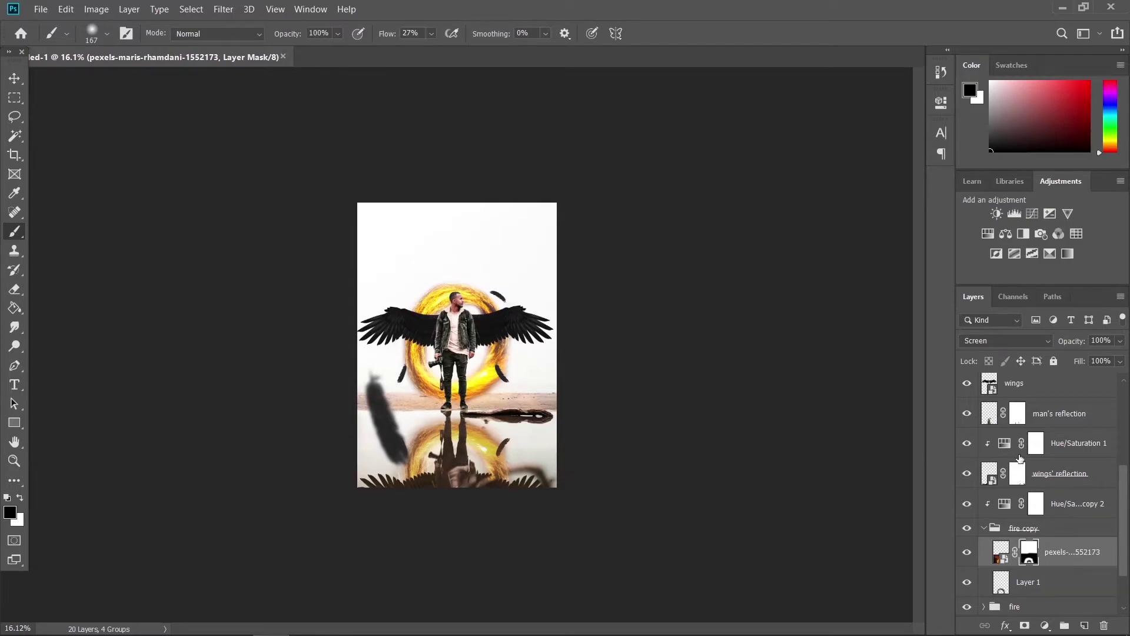
- Set the opacity of the Hue/Saturation 1 copy 2 layer to 38%
{"action": "left_click", "coordinate": [1067, 505]}
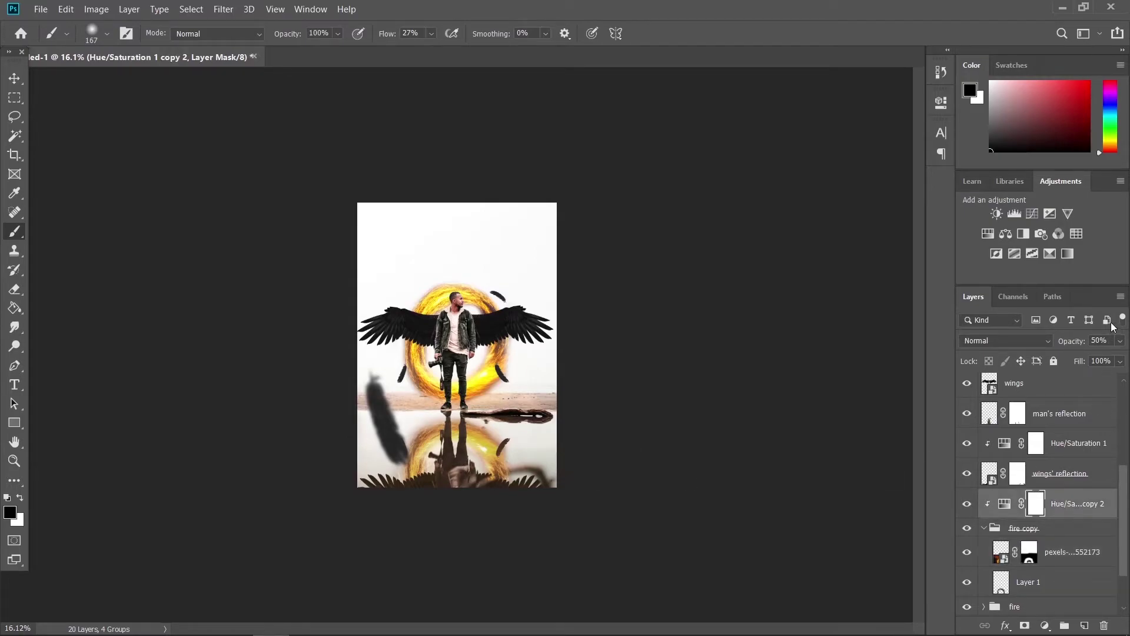
{"action": "left_click", "coordinate": [1120, 341]}
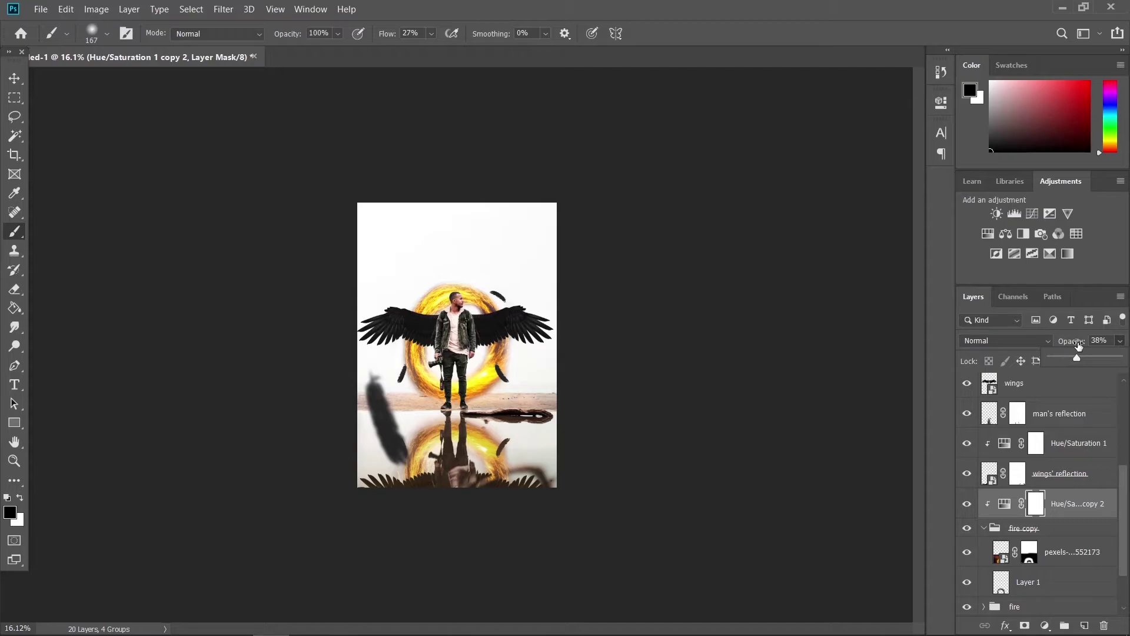
{"action": "scroll", "coordinate": [446, 439], "scroll_direction": "up", "scroll_amount": 5}
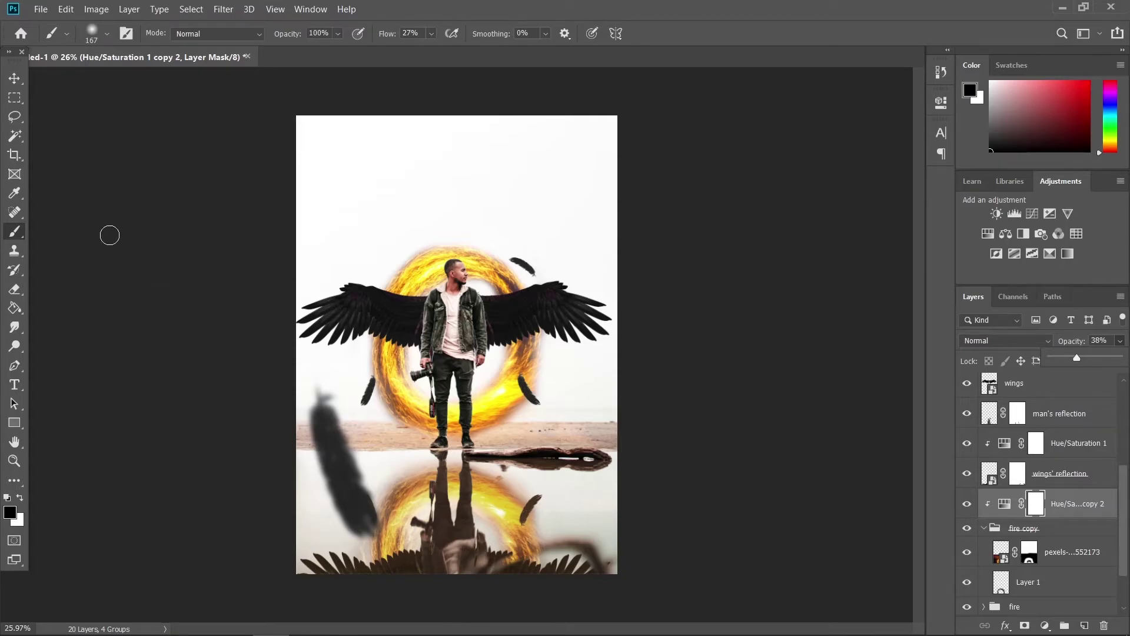
- Add a Hue/Saturation adjustment layer clipped to the man layer and enable Colorize
{"action": "left_click", "coordinate": [14, 77]}
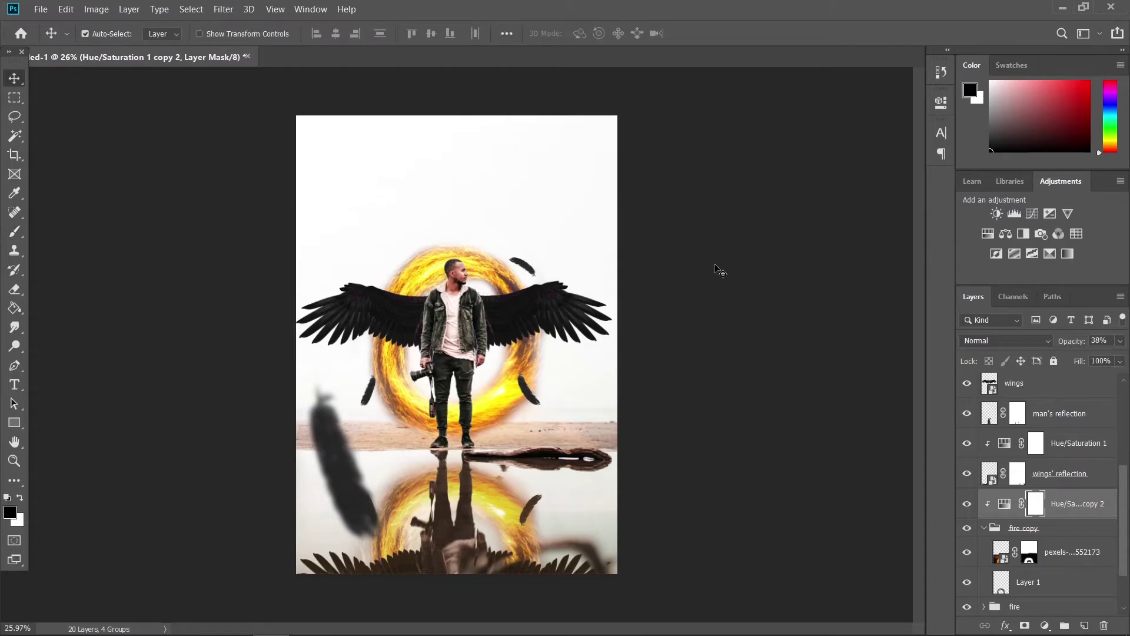
{"action": "left_click", "coordinate": [455, 318]}
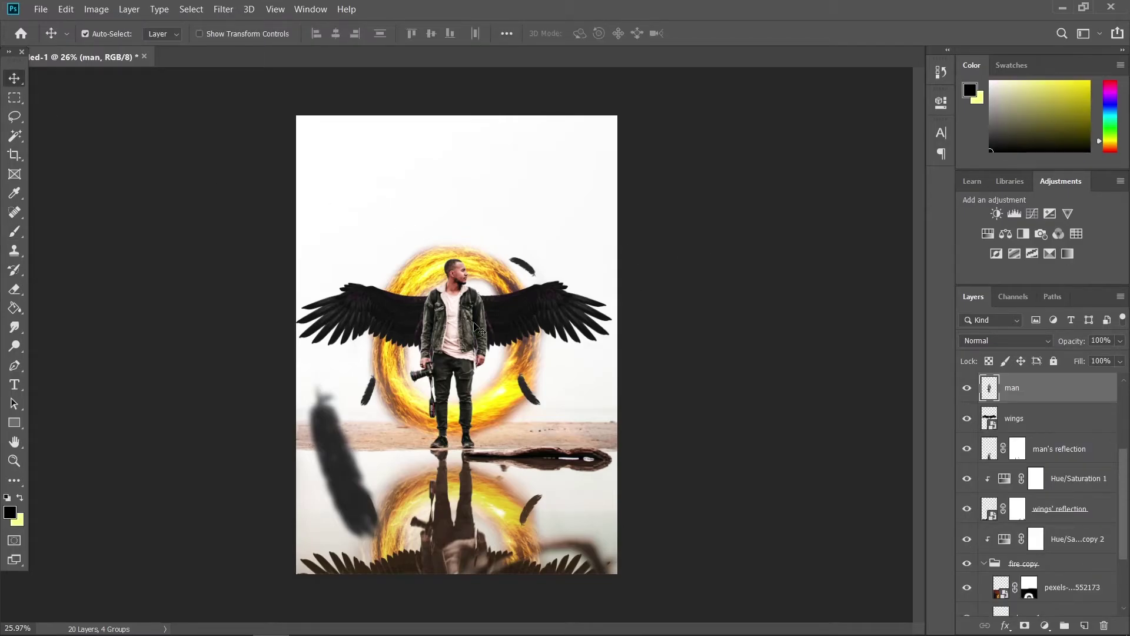
{"action": "left_click", "coordinate": [1044, 625]}
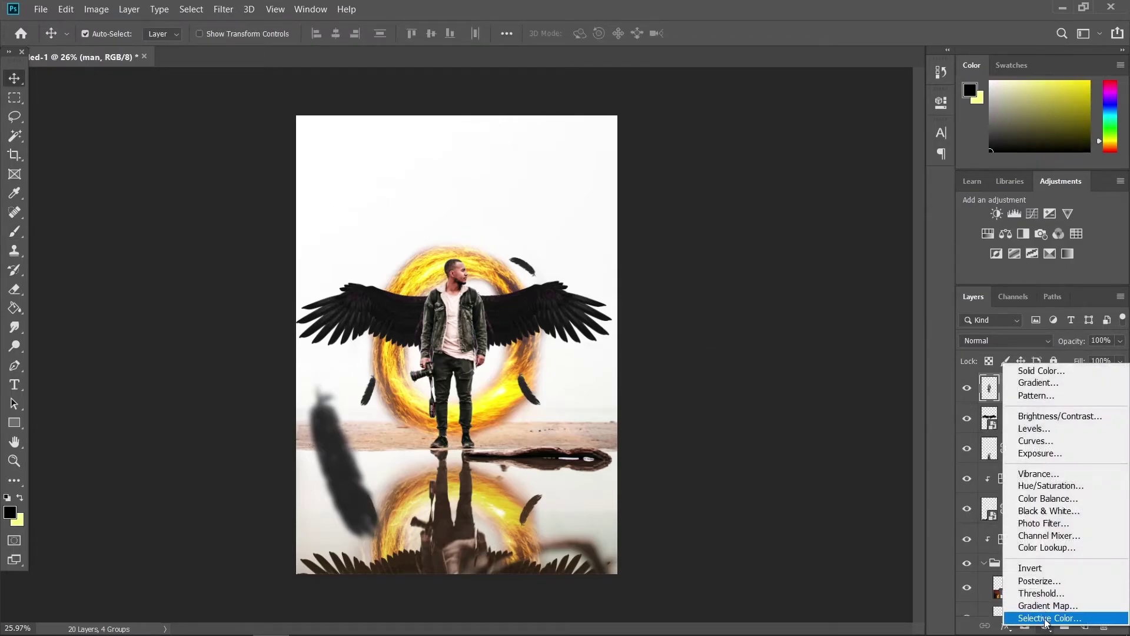
{"action": "left_click", "coordinate": [1057, 492]}
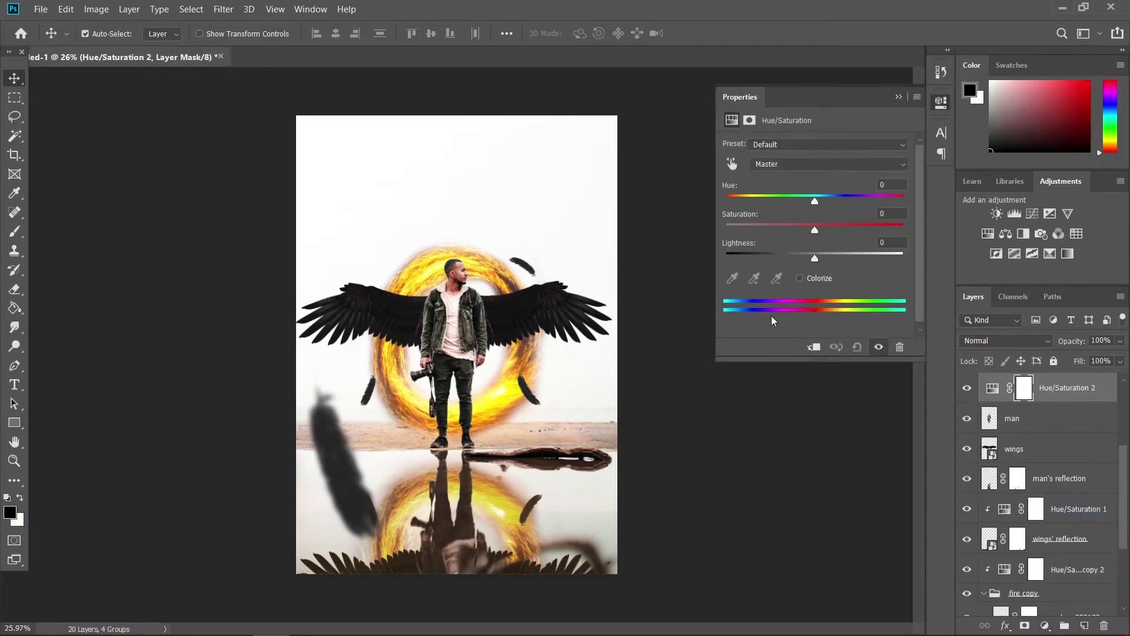
{"action": "left_click", "coordinate": [800, 276]}
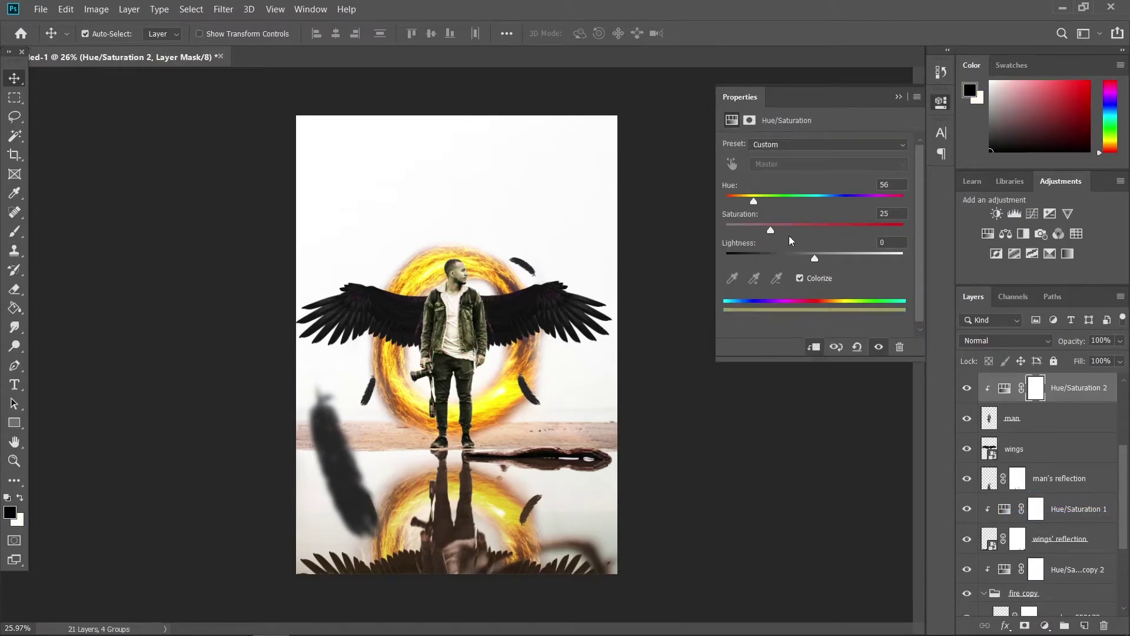
- Set the man's colorize adjustment to Hue 41, Saturation 93 and Lightness +28, and invert its layer mask to black
{"action": "left_click_drag", "start_coordinate": [814, 258], "coordinate": [839, 257]}
{"action": "left_click_drag", "start_coordinate": [776, 227], "coordinate": [862, 229]}
{"action": "left_click_drag", "start_coordinate": [753, 202], "coordinate": [749, 203]}
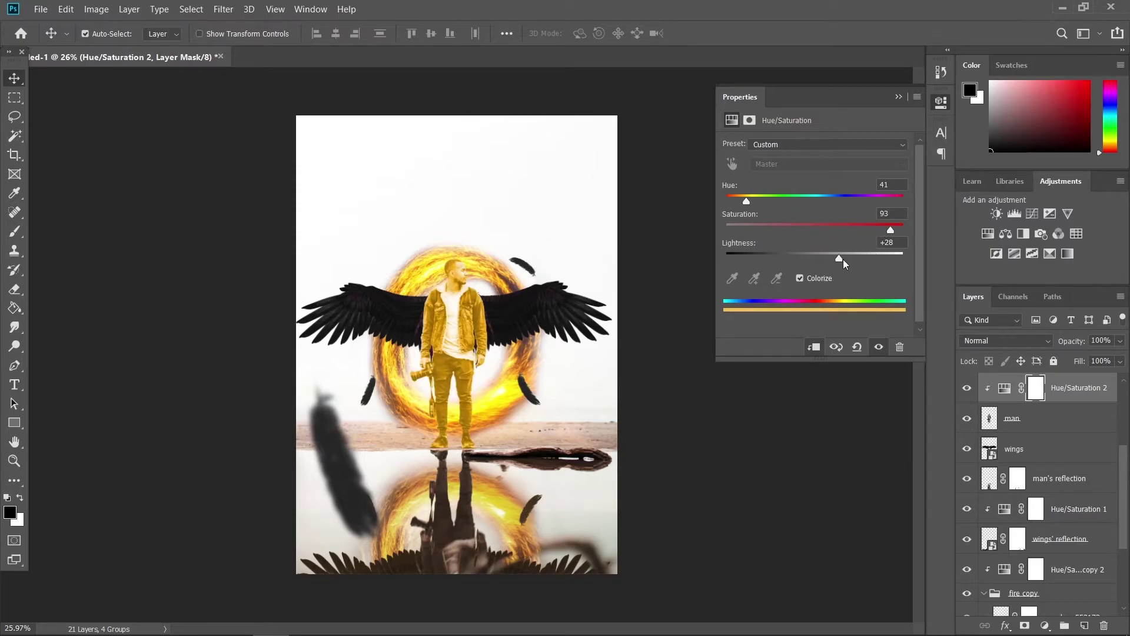
{"action": "left_click", "coordinate": [898, 96]}
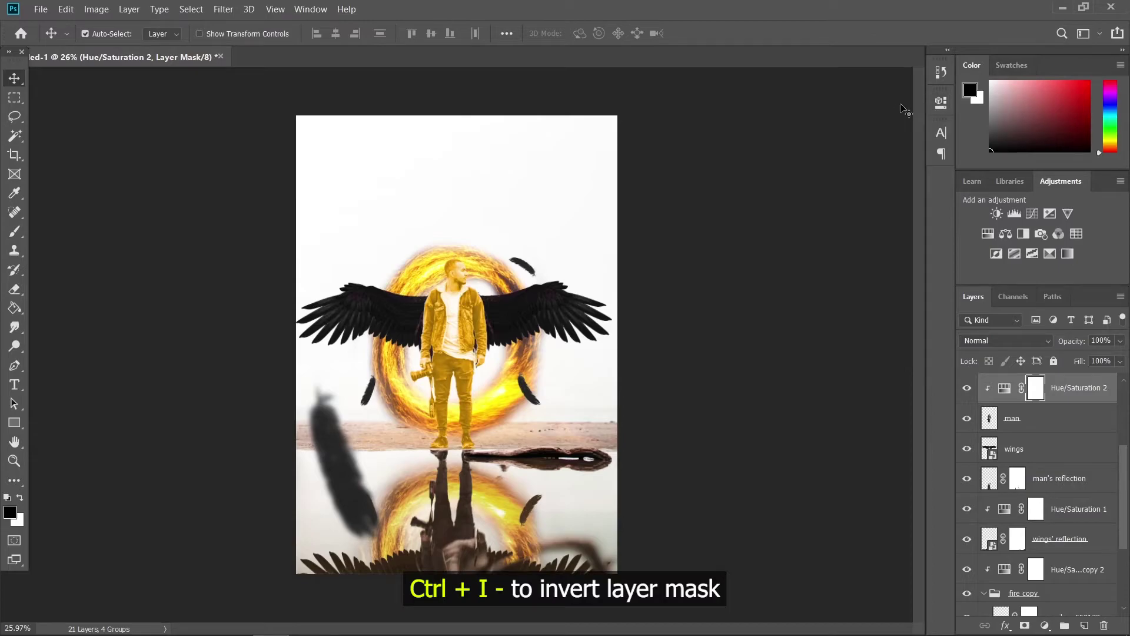
{"action": "key", "text": "ctrl+i"}
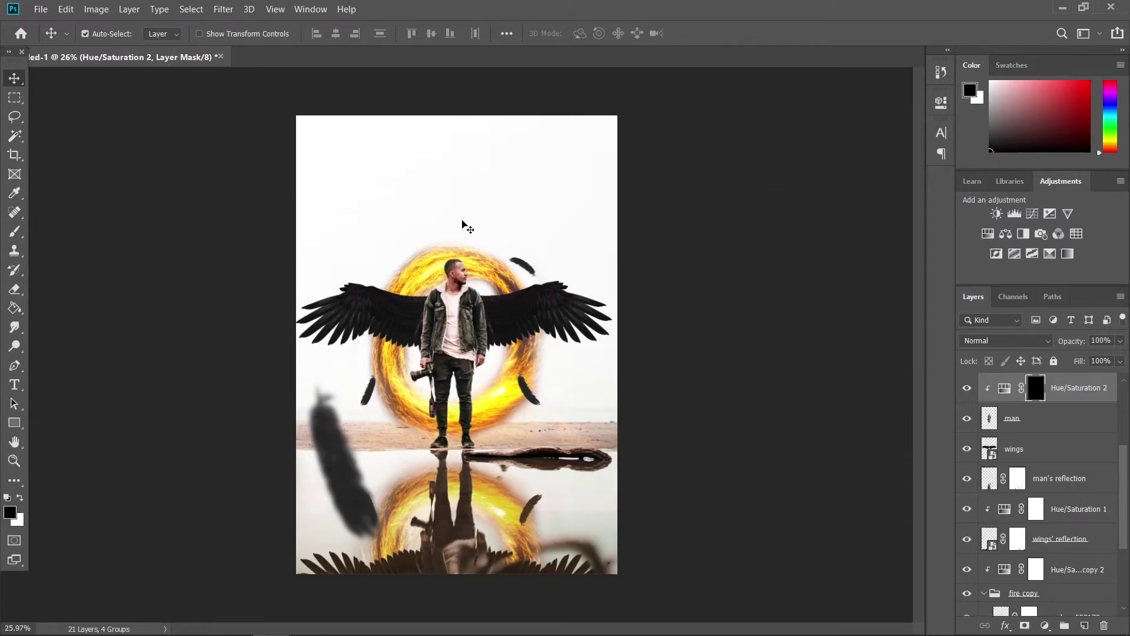
- Paint white on the adjustment mask with a soft brush to add golden light to the man's head and shoulder edges
{"action": "key", "text": "b"}
{"action": "scroll", "coordinate": [452, 264], "scroll_direction": "up", "scroll_amount": 6}
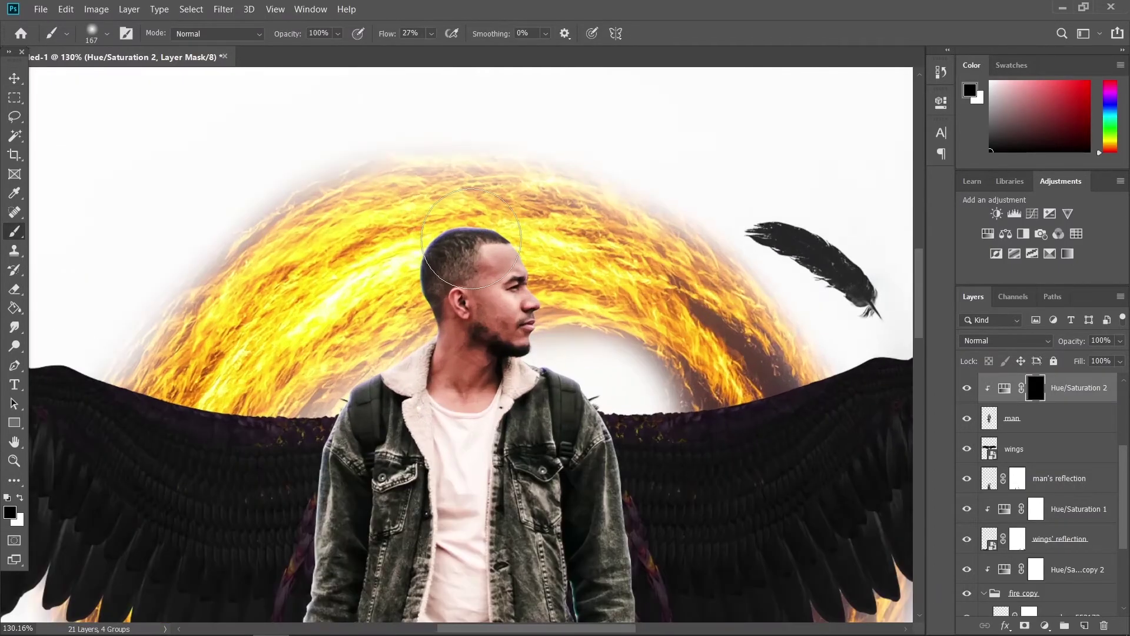
{"action": "key", "text": "x"}
{"action": "mouse_move", "coordinate": [476, 247]}
{"action": "left_mouse_down"}
{"action": "mouse_move", "coordinate": [504, 252]}
{"action": "mouse_move", "coordinate": [445, 262]}
{"action": "left_mouse_up"}
{"action": "left_click_drag", "start_coordinate": [513, 237], "coordinate": [473, 238]}
{"action": "key", "text": "ctrl+z"}
{"action": "mouse_move", "coordinate": [561, 243]}
{"action": "left_mouse_down"}
{"action": "mouse_move", "coordinate": [466, 222]}
{"action": "mouse_move", "coordinate": [485, 223]}
{"action": "mouse_move", "coordinate": [470, 223]}
{"action": "mouse_move", "coordinate": [440, 268]}
{"action": "mouse_move", "coordinate": [454, 325]}
{"action": "mouse_move", "coordinate": [444, 357]}
{"action": "mouse_move", "coordinate": [377, 400]}
{"action": "left_mouse_up"}
- Lower the brush flow to 22% and paint golden rim light along the man's collar, shoulders and jacket sleeves
{"action": "left_click", "coordinate": [107, 34]}
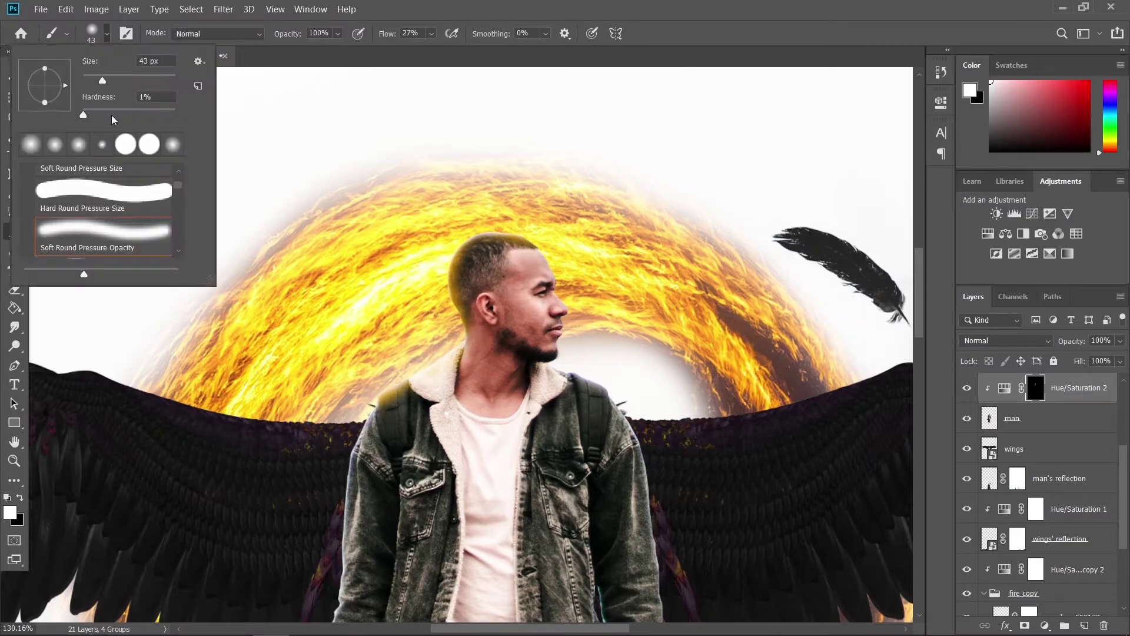
{"action": "left_click", "coordinate": [432, 33]}
{"action": "left_click_drag", "start_coordinate": [437, 51], "coordinate": [432, 51]}
{"action": "left_click", "coordinate": [375, 395]}
{"action": "left_click_drag", "start_coordinate": [376, 395], "coordinate": [415, 386]}
{"action": "mouse_move", "coordinate": [593, 378]}
{"action": "left_mouse_down"}
{"action": "mouse_move", "coordinate": [583, 378]}
{"action": "mouse_move", "coordinate": [656, 474]}
{"action": "mouse_move", "coordinate": [542, 334]}
{"action": "mouse_move", "coordinate": [513, 331]}
{"action": "left_mouse_up"}
{"action": "scroll", "coordinate": [537, 307], "scroll_direction": "up", "scroll_amount": 6}
{"action": "mouse_move", "coordinate": [542, 310]}
{"action": "left_mouse_down"}
{"action": "mouse_move", "coordinate": [533, 309]}
{"action": "mouse_move", "coordinate": [547, 267]}
{"action": "mouse_move", "coordinate": [530, 219]}
{"action": "mouse_move", "coordinate": [400, 117]}
{"action": "left_mouse_up"}
{"action": "left_click_drag", "start_coordinate": [484, 131], "coordinate": [492, 131]}
{"action": "left_click_drag", "start_coordinate": [557, 275], "coordinate": [540, 302]}
{"action": "scroll", "coordinate": [573, 385], "scroll_direction": "down", "scroll_amount": 5}
- Paint golden light on the cuff, the hand holding the camera and the camera's edges
{"action": "scroll", "coordinate": [449, 373], "scroll_direction": "up", "scroll_amount": 4}
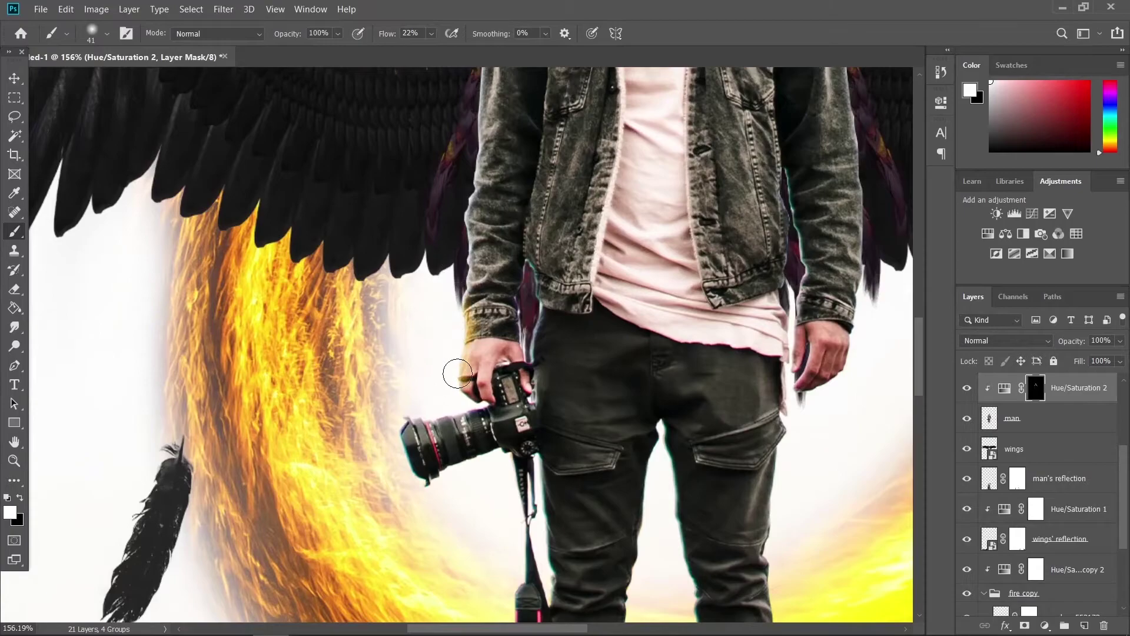
{"action": "scroll", "coordinate": [404, 447], "scroll_direction": "up", "scroll_amount": 2}
{"action": "mouse_move", "coordinate": [402, 428]}
{"action": "left_mouse_down"}
{"action": "mouse_move", "coordinate": [443, 487]}
{"action": "mouse_move", "coordinate": [495, 467]}
{"action": "left_mouse_up"}
{"action": "mouse_move", "coordinate": [505, 478]}
{"action": "left_mouse_down"}
{"action": "mouse_move", "coordinate": [501, 439]}
{"action": "mouse_move", "coordinate": [436, 340]}
{"action": "left_mouse_up"}
{"action": "mouse_move", "coordinate": [459, 346]}
{"action": "left_mouse_down"}
{"action": "mouse_move", "coordinate": [459, 419]}
{"action": "mouse_move", "coordinate": [443, 288]}
{"action": "left_mouse_up"}
{"action": "mouse_move", "coordinate": [464, 301]}
{"action": "left_mouse_down"}
{"action": "mouse_move", "coordinate": [449, 426]}
{"action": "mouse_move", "coordinate": [459, 469]}
{"action": "mouse_move", "coordinate": [461, 301]}
{"action": "left_mouse_up"}
{"action": "mouse_move", "coordinate": [462, 301]}
{"action": "left_mouse_down"}
{"action": "mouse_move", "coordinate": [429, 516]}
{"action": "mouse_move", "coordinate": [485, 450]}
{"action": "left_mouse_up"}
{"action": "mouse_move", "coordinate": [540, 442]}
{"action": "left_mouse_down"}
{"action": "mouse_move", "coordinate": [408, 425]}
{"action": "mouse_move", "coordinate": [418, 484]}
{"action": "left_mouse_up"}
- Paint golden rim light along the camera strap and the edges of both trouser legs with a small soft brush
{"action": "left_click_drag", "start_coordinate": [415, 347], "coordinate": [403, 521]}
{"action": "mouse_move", "coordinate": [403, 507]}
{"action": "left_mouse_down"}
{"action": "mouse_move", "coordinate": [406, 372]}
{"action": "mouse_move", "coordinate": [437, 239]}
{"action": "mouse_move", "coordinate": [382, 188]}
{"action": "left_mouse_up"}
{"action": "mouse_move", "coordinate": [411, 203]}
{"action": "left_mouse_down"}
{"action": "mouse_move", "coordinate": [431, 466]}
{"action": "mouse_move", "coordinate": [396, 370]}
{"action": "left_mouse_up"}
{"action": "left_click_drag", "start_coordinate": [397, 353], "coordinate": [409, 525]}
{"action": "mouse_move", "coordinate": [469, 435]}
{"action": "left_mouse_down"}
{"action": "mouse_move", "coordinate": [475, 476]}
{"action": "mouse_move", "coordinate": [506, 527]}
{"action": "left_mouse_up"}
{"action": "mouse_move", "coordinate": [480, 340]}
{"action": "left_mouse_down"}
{"action": "mouse_move", "coordinate": [436, 538]}
{"action": "mouse_move", "coordinate": [436, 361]}
{"action": "mouse_move", "coordinate": [426, 577]}
{"action": "left_mouse_up"}
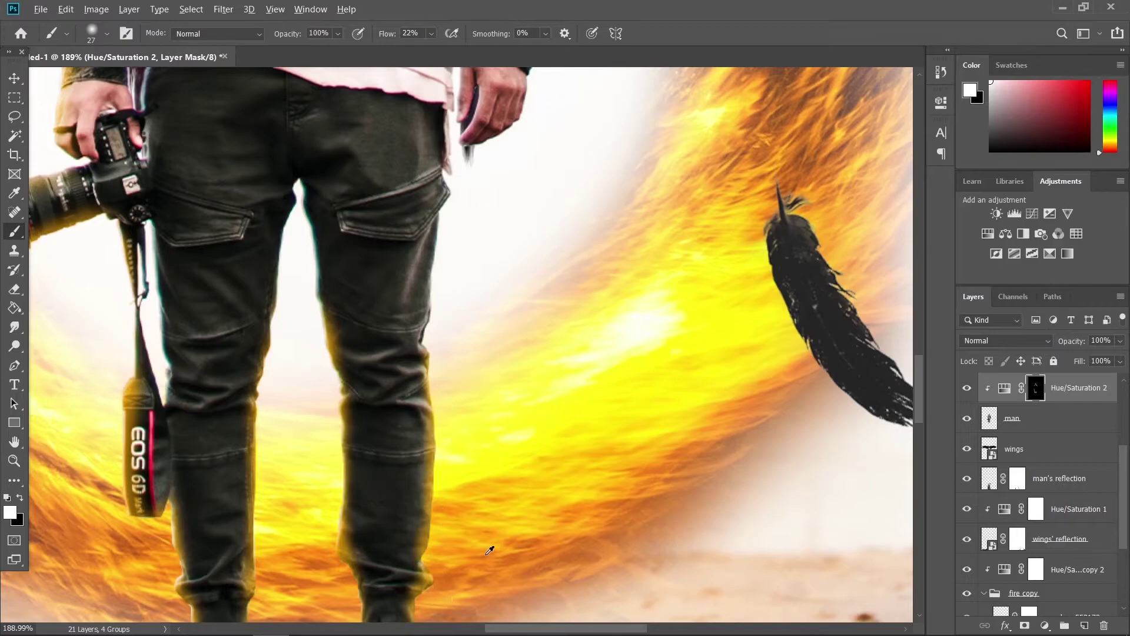
{"action": "scroll", "coordinate": [474, 560], "scroll_direction": "down", "scroll_amount": 2}
{"action": "left_click_drag", "start_coordinate": [511, 176], "coordinate": [441, 385]}
{"action": "scroll", "coordinate": [392, 416], "scroll_direction": "down", "scroll_amount": 2}
{"action": "key", "text": "bracketleft"}
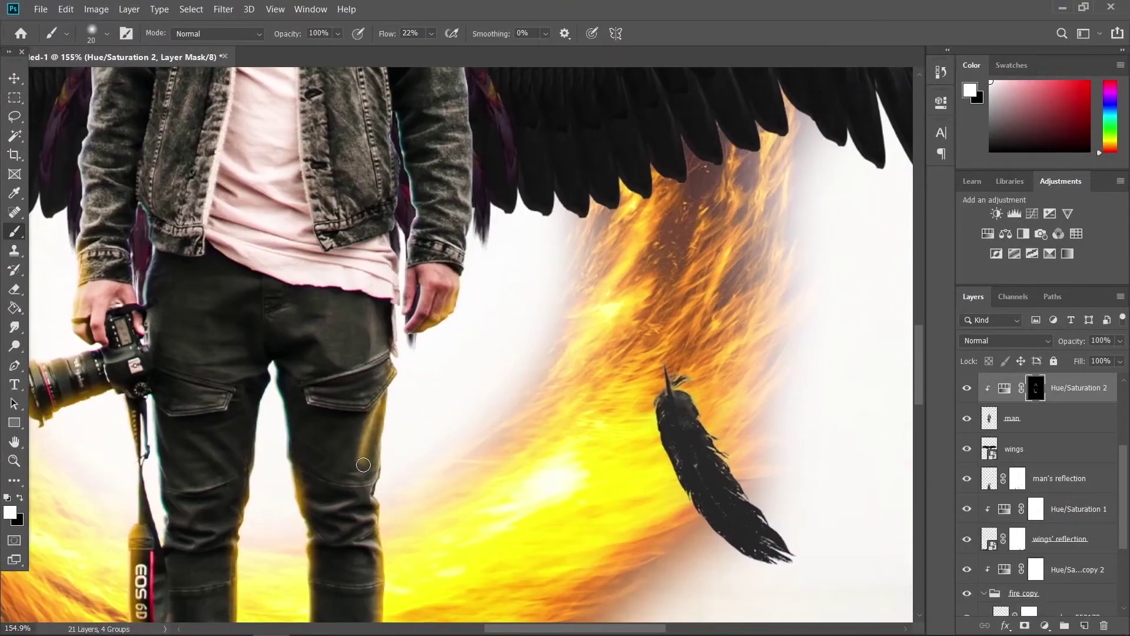
{"action": "key", "text": "ctrl+alt+z"}
- Reduce the brush flow to 9% and paint subtle golden light along the man's thigh, arms and hands
{"action": "left_click_drag", "start_coordinate": [432, 33], "coordinate": [424, 47]}
{"action": "left_click_drag", "start_coordinate": [425, 434], "coordinate": [428, 534]}
{"action": "mouse_move", "coordinate": [498, 295]}
{"action": "left_mouse_down"}
{"action": "mouse_move", "coordinate": [395, 381]}
{"action": "mouse_move", "coordinate": [388, 363]}
{"action": "left_mouse_up"}
{"action": "left_click_drag", "start_coordinate": [457, 411], "coordinate": [663, 402]}
{"action": "left_click_drag", "start_coordinate": [315, 379], "coordinate": [321, 360]}
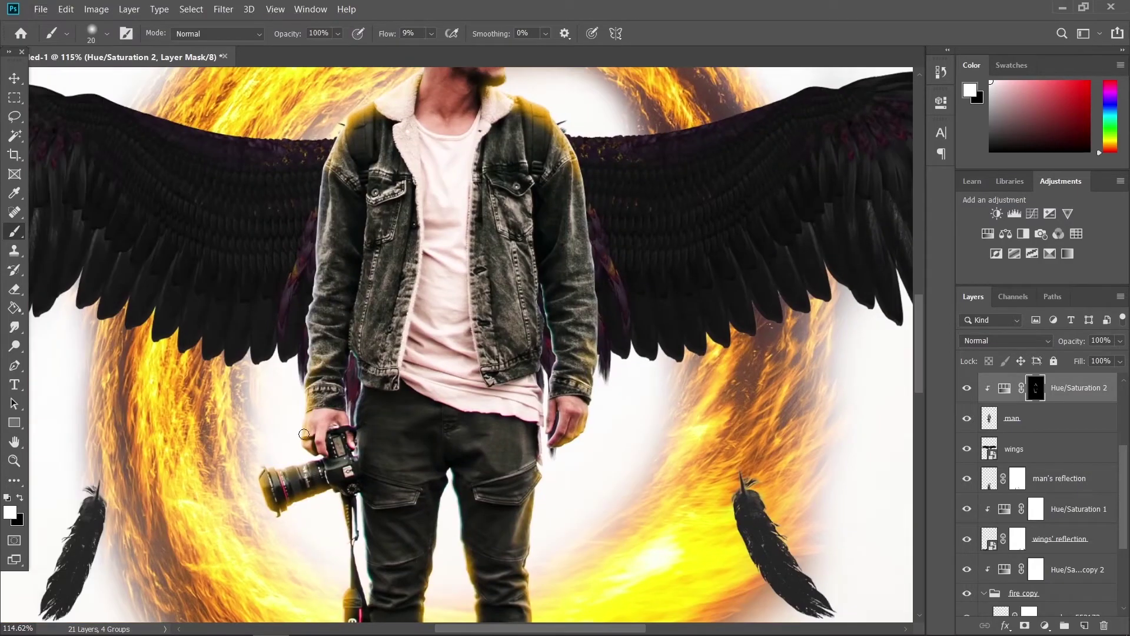
{"action": "scroll", "coordinate": [324, 362], "scroll_direction": "down", "scroll_amount": 1}
{"action": "scroll", "coordinate": [555, 418], "scroll_direction": "down", "scroll_amount": 5}
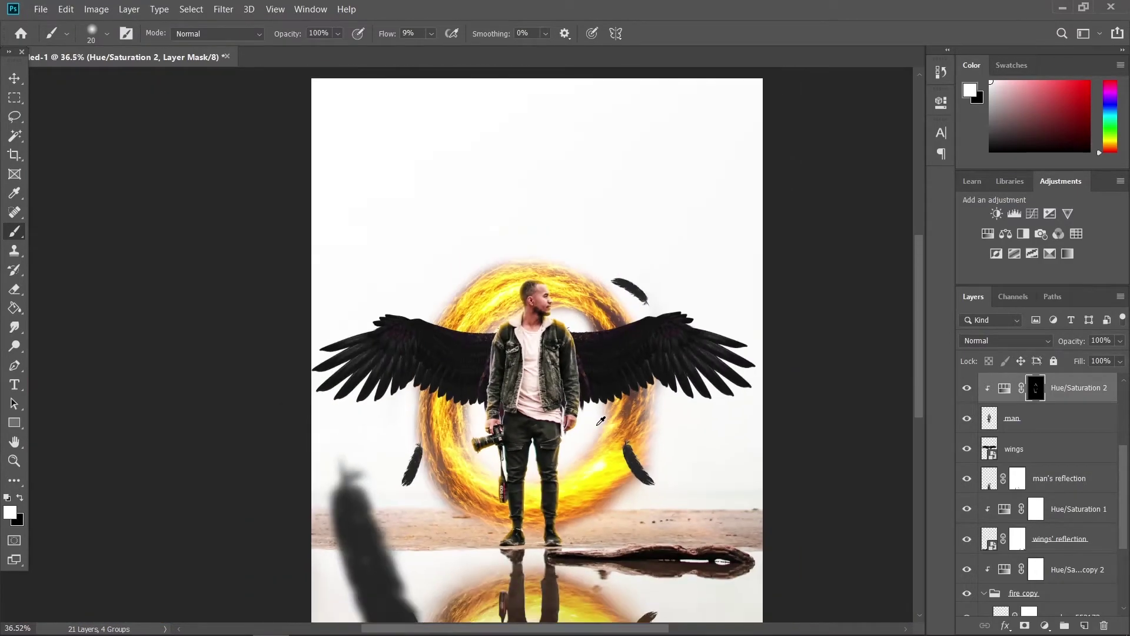
- Blend the Hue/Saturation 2 layer with Blend If by splitting the Underlying Layer's black slider to 0 / 104
{"action": "scroll", "coordinate": [602, 420], "scroll_direction": "up", "scroll_amount": 3}
{"action": "left_click", "coordinate": [1006, 626]}
{"action": "left_click", "coordinate": [1037, 490]}
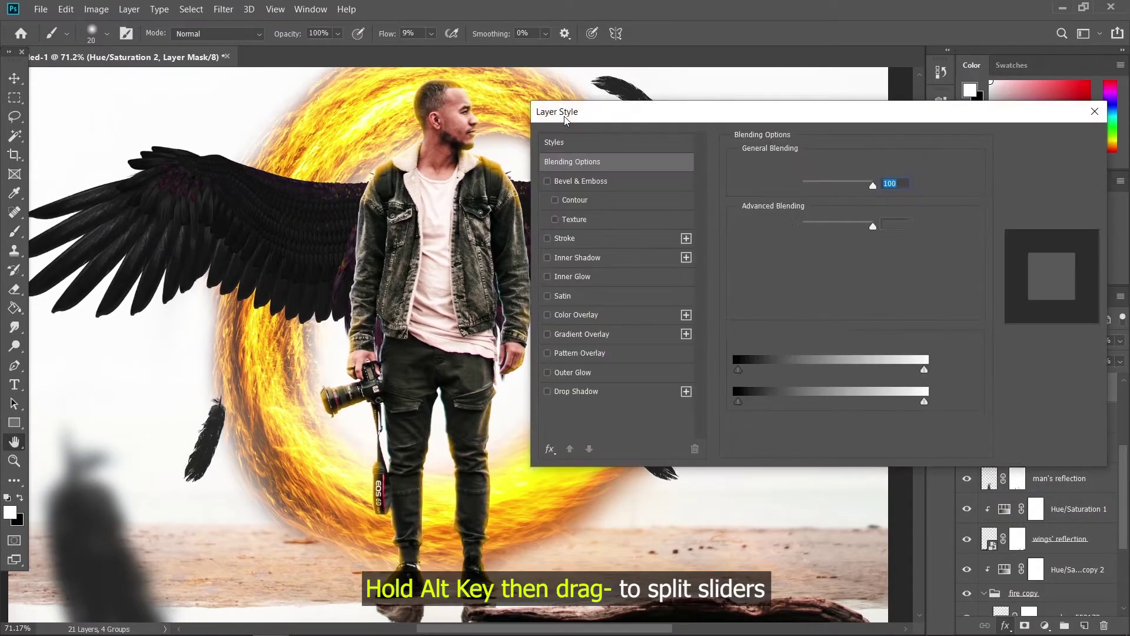
{"action": "left_click_drag", "start_coordinate": [645, 116], "coordinate": [715, 94]}
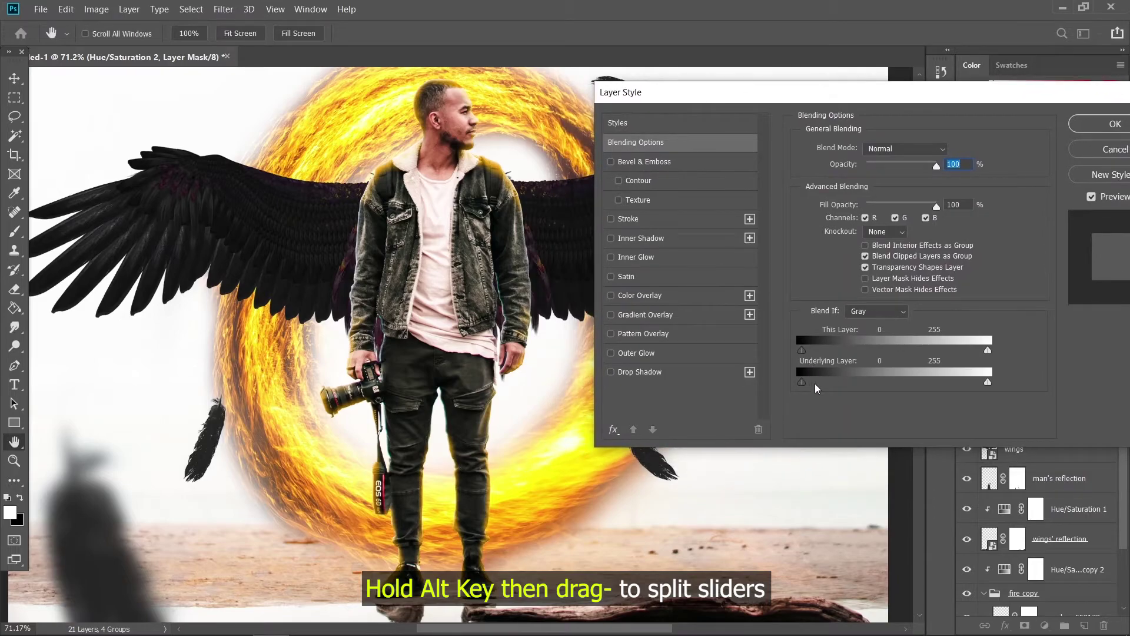
{"action": "key", "text": "alt"}
{"action": "left_click_drag", "start_coordinate": [802, 382], "coordinate": [879, 391]}
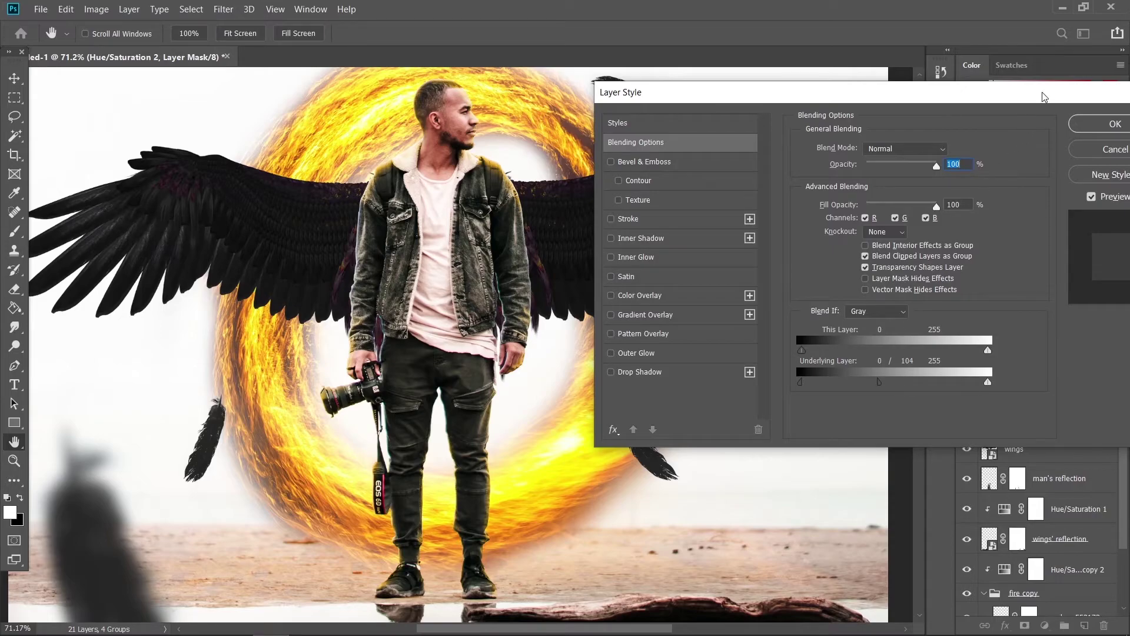
{"action": "left_click_drag", "start_coordinate": [1044, 97], "coordinate": [1030, 98]}
{"action": "left_click", "coordinate": [1073, 123]}
- Duplicate the Hue/Saturation 2 layer above the wings layer and clip the copy to the wings
{"action": "left_click", "coordinate": [15, 78]}
{"action": "left_click", "coordinate": [281, 208]}
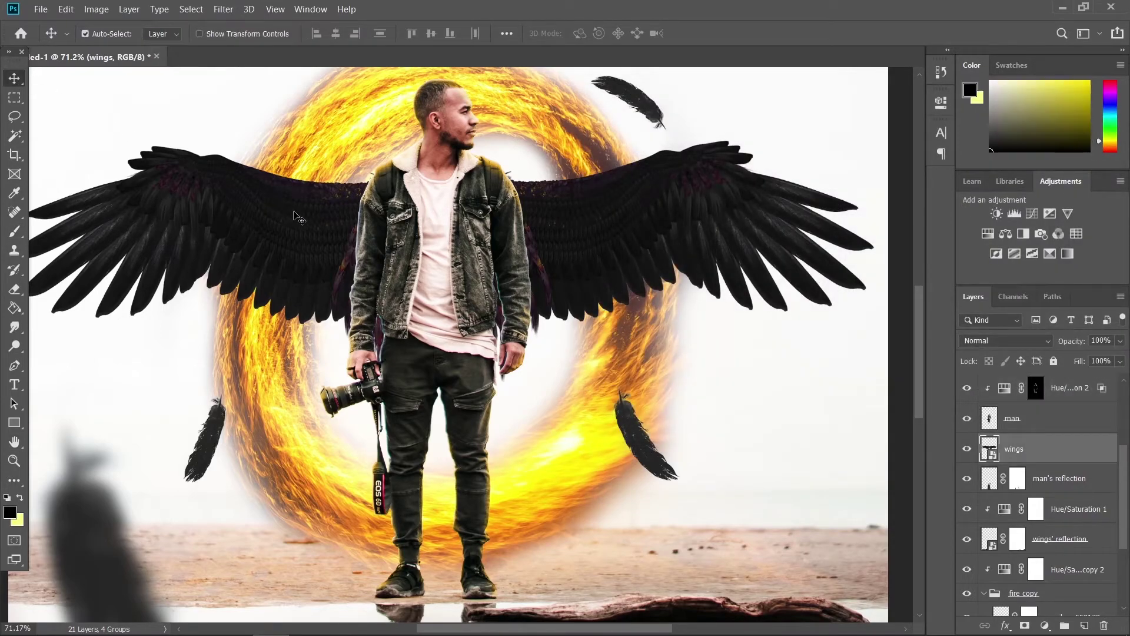
{"action": "left_click", "coordinate": [1068, 394]}
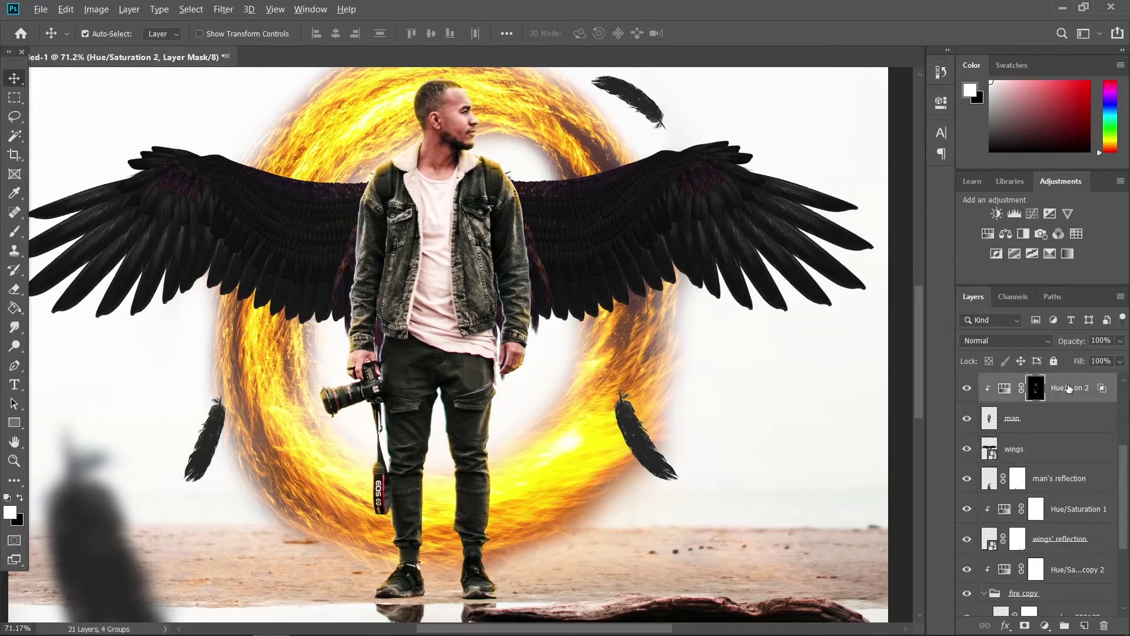
{"action": "left_click_drag", "start_coordinate": [1068, 388], "coordinate": [1062, 433]}
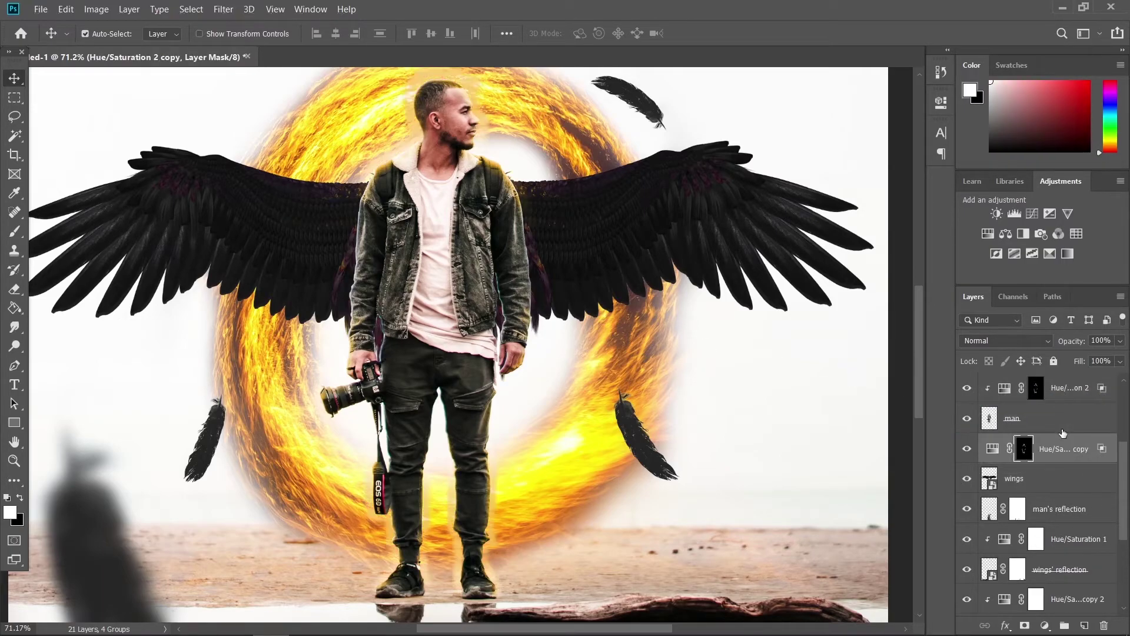
{"action": "left_click", "coordinate": [1002, 461], "text": "alt"}
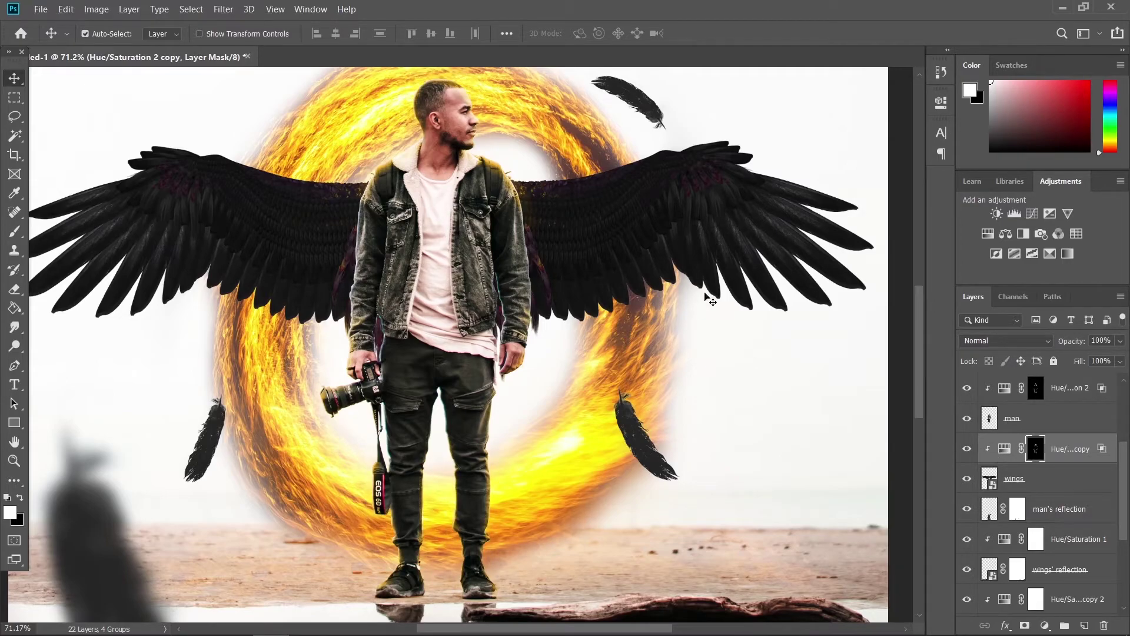
- Paint golden light along the wings' upper edges beside the man's shoulders, raising the brush flow to 22%
{"action": "key", "text": "b"}
{"action": "scroll", "coordinate": [279, 175], "scroll_direction": "up", "scroll_amount": 5}
{"action": "left_click_drag", "start_coordinate": [282, 174], "coordinate": [293, 176]}
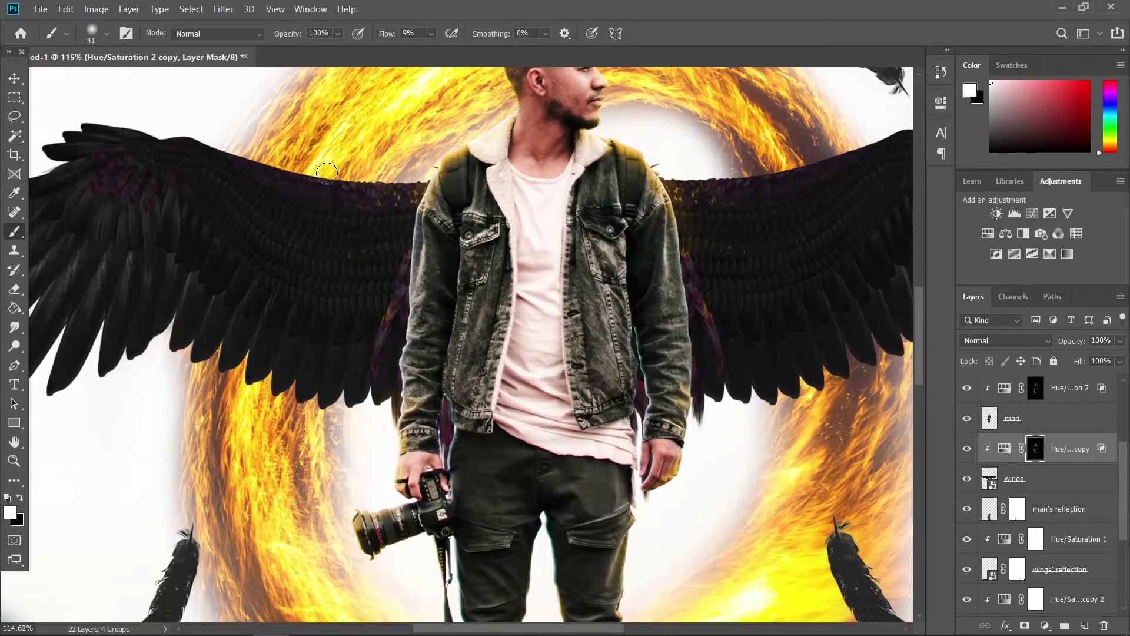
{"action": "left_click_drag", "start_coordinate": [234, 151], "coordinate": [342, 217]}
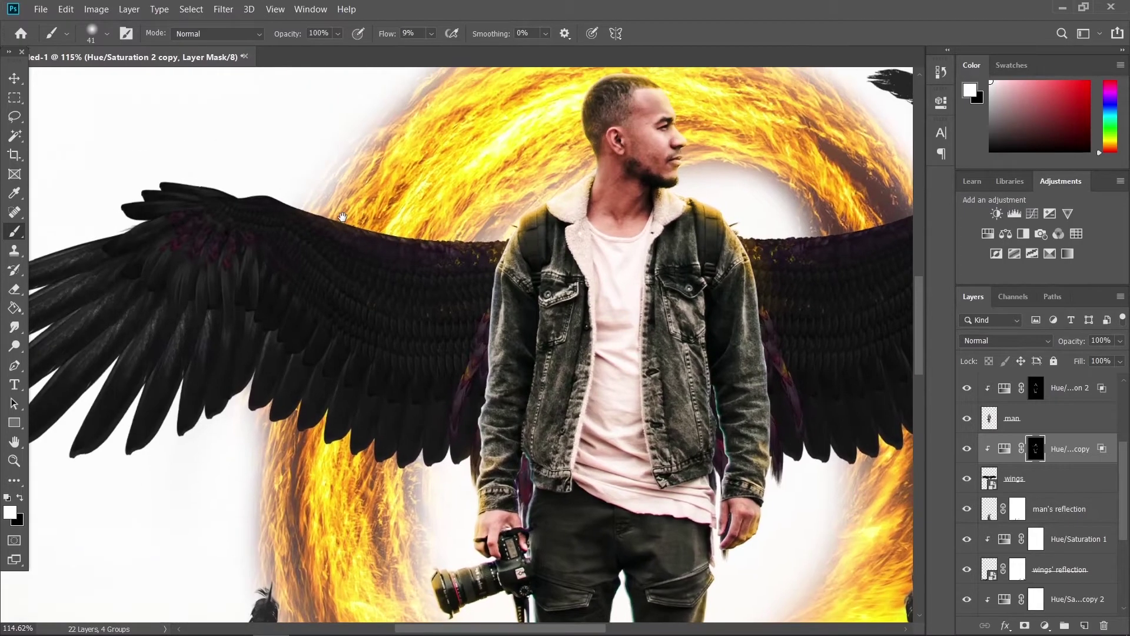
{"action": "left_click_drag", "start_coordinate": [434, 35], "coordinate": [441, 54]}
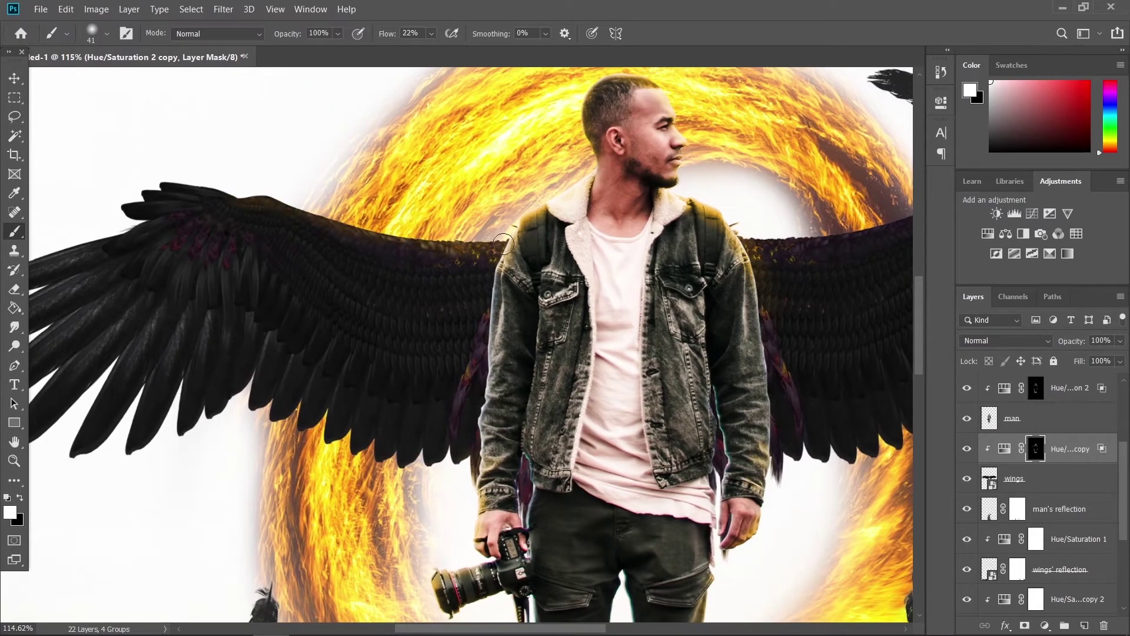
{"action": "scroll", "coordinate": [516, 234], "scroll_direction": "right", "scroll_amount": 5}
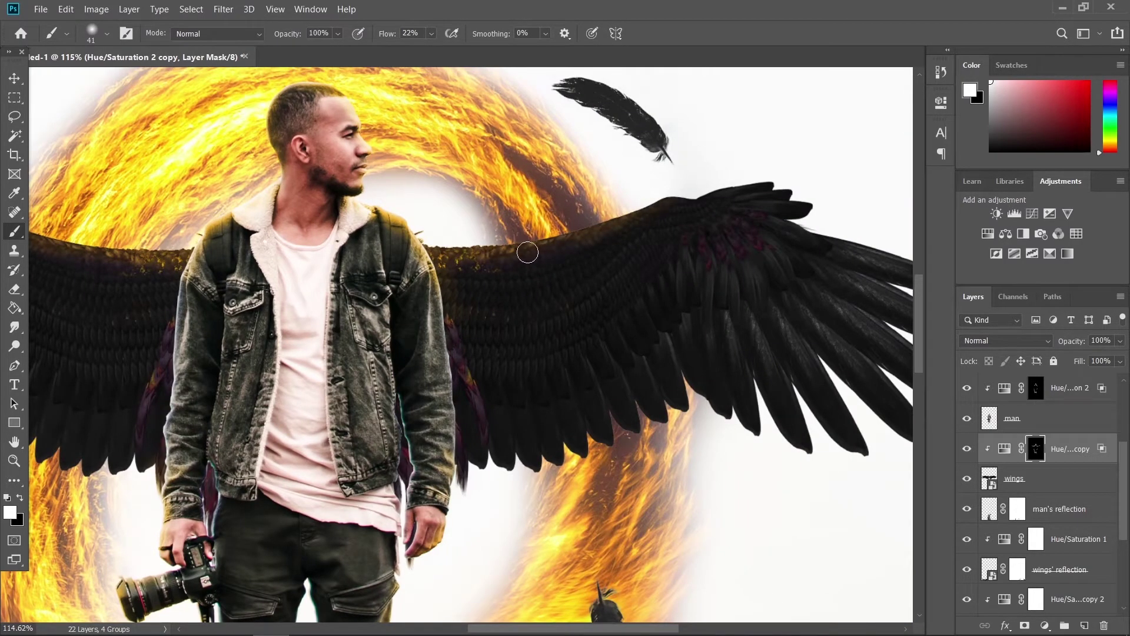
- Enlarge the brush to 77 px, set the flow to 56% and paint golden light on the right wing's lower feather tips
{"action": "key", "text": "bracketright"}
{"action": "key", "text": "bracketright"}
{"action": "key", "text": "bracketright"}
{"action": "key", "text": "bracketright"}
{"action": "mouse_move", "coordinate": [544, 493]}
{"action": "left_mouse_down"}
{"action": "mouse_move", "coordinate": [534, 328]}
{"action": "mouse_move", "coordinate": [500, 294]}
{"action": "mouse_move", "coordinate": [549, 263]}
{"action": "left_mouse_up"}
{"action": "left_click_drag", "start_coordinate": [432, 34], "coordinate": [460, 51]}
{"action": "mouse_move", "coordinate": [607, 325]}
{"action": "left_mouse_down"}
{"action": "mouse_move", "coordinate": [656, 259]}
{"action": "mouse_move", "coordinate": [732, 272]}
{"action": "mouse_move", "coordinate": [797, 303]}
{"action": "left_mouse_up"}
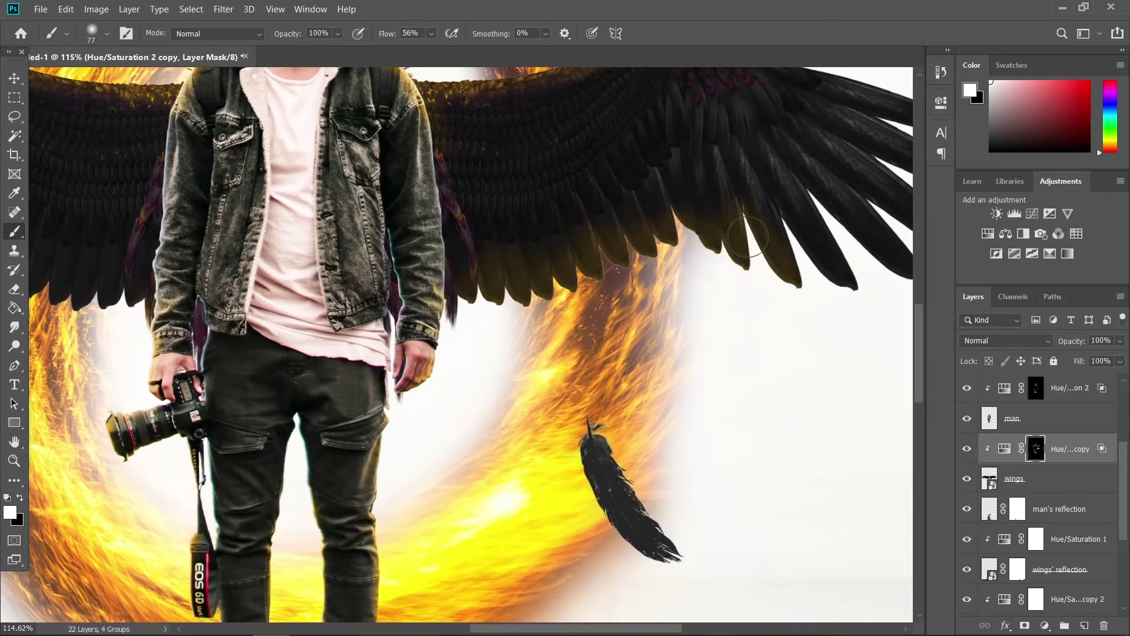
- Paint golden light on the left wing's lower feather tips with a 66 px brush
{"action": "scroll", "coordinate": [614, 334], "scroll_direction": "down", "scroll_amount": 3}
{"action": "scroll", "coordinate": [565, 318], "scroll_direction": "left", "scroll_amount": 4}
{"action": "scroll", "coordinate": [459, 300], "scroll_direction": "up", "scroll_amount": 5}
{"action": "key", "text": "bracketleft"}
{"action": "mouse_move", "coordinate": [522, 338]}
{"action": "left_mouse_down"}
{"action": "mouse_move", "coordinate": [498, 303]}
{"action": "mouse_move", "coordinate": [401, 311]}
{"action": "mouse_move", "coordinate": [358, 280]}
{"action": "mouse_move", "coordinate": [332, 236]}
{"action": "mouse_move", "coordinate": [258, 260]}
{"action": "left_mouse_up"}
{"action": "right_click", "coordinate": [292, 239], "text": "alt"}
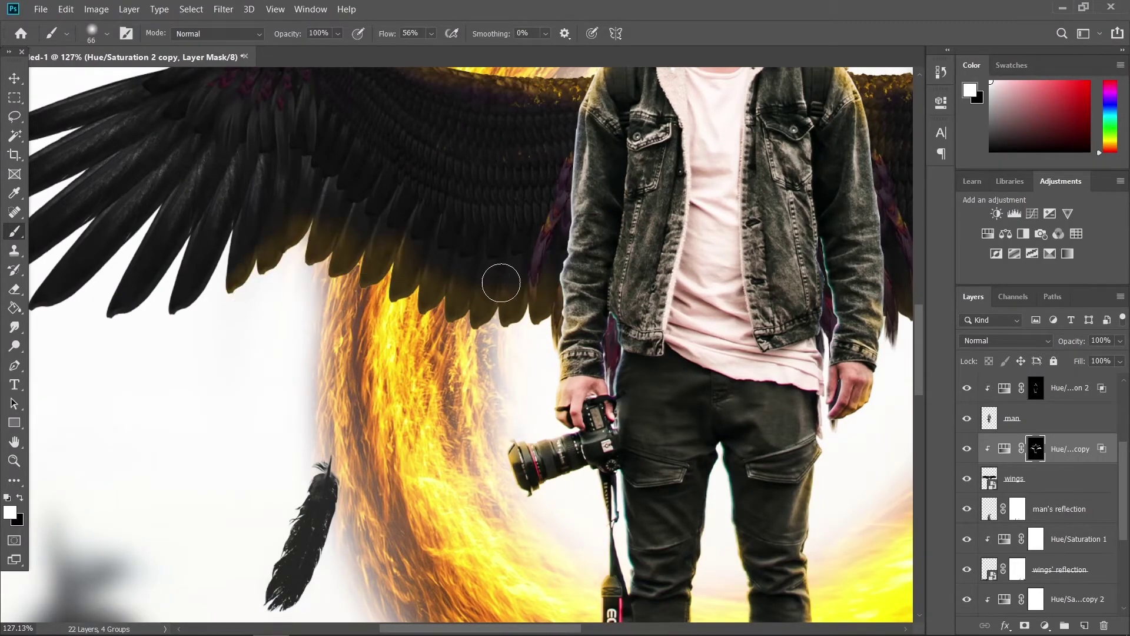
- Adjust the Underlying Layer's split black slider in the Blend If settings of the wings' Hue/Saturation copy
{"action": "key", "text": "ctrl+0"}
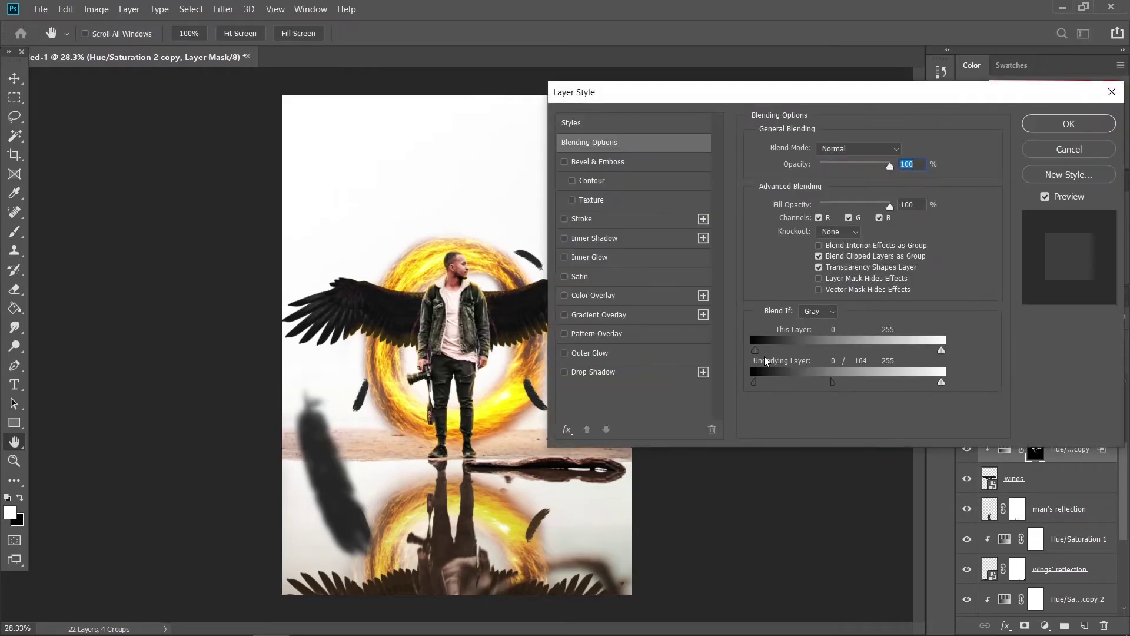
{"action": "left_click_drag", "start_coordinate": [808, 386], "coordinate": [800, 386]}
{"action": "left_click", "coordinate": [1068, 124]}
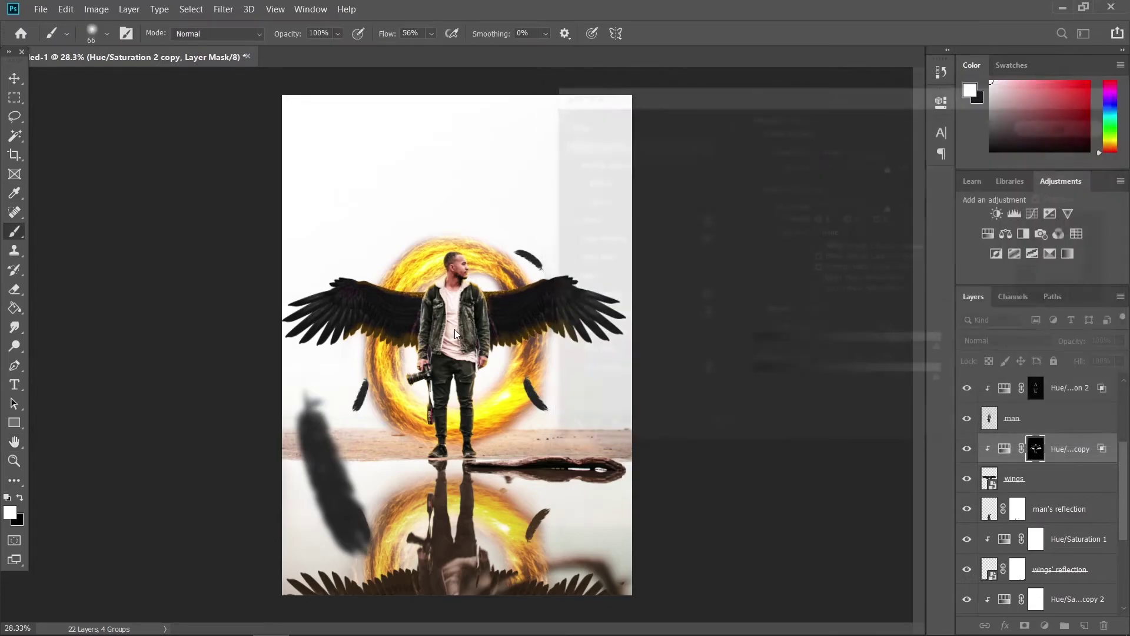
- Extend the golden light along both wings' upper edges to the outer bends with a 49 px brush
{"action": "scroll", "coordinate": [380, 277], "scroll_direction": "up", "scroll_amount": 2}
{"action": "scroll", "coordinate": [376, 282], "scroll_direction": "up", "scroll_amount": 10}
{"action": "right_click", "coordinate": [365, 290], "text": "alt"}
{"action": "left_click_drag", "start_coordinate": [318, 264], "coordinate": [309, 258]}
{"action": "left_click_drag", "start_coordinate": [695, 312], "coordinate": [288, 314]}
{"action": "left_click_drag", "start_coordinate": [598, 259], "coordinate": [683, 256]}
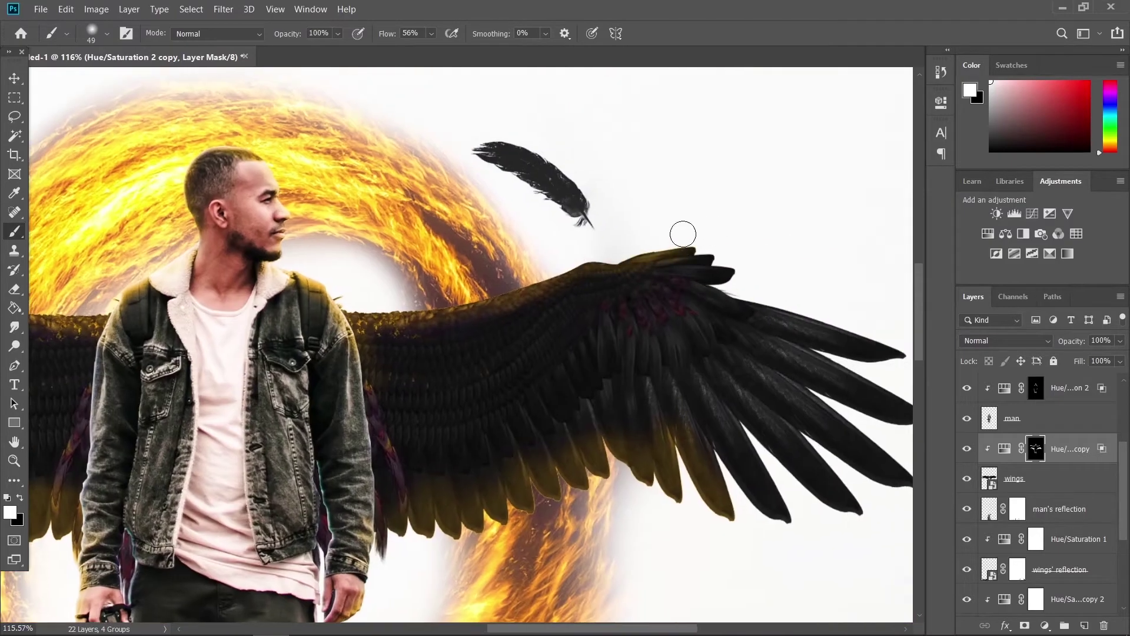
{"action": "scroll", "coordinate": [668, 342], "scroll_direction": "down", "scroll_amount": 9}
{"action": "left_click_drag", "start_coordinate": [659, 379], "coordinate": [643, 228]}
{"action": "scroll", "coordinate": [669, 228], "scroll_direction": "down", "scroll_amount": 1}
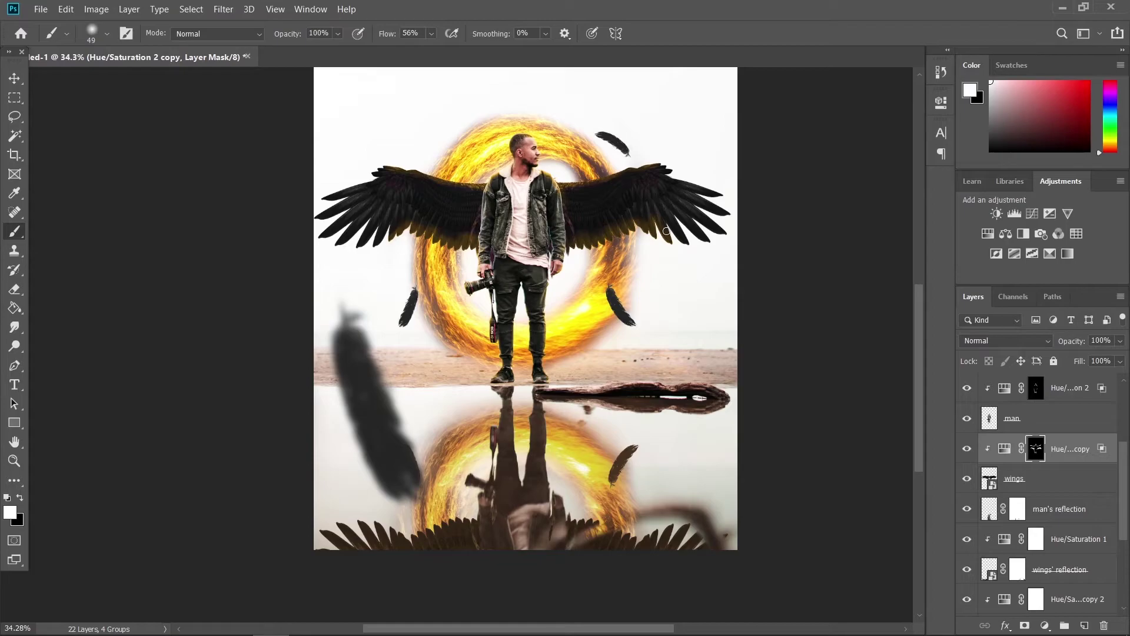
{"action": "scroll", "coordinate": [666, 231], "scroll_direction": "down", "scroll_amount": 2}
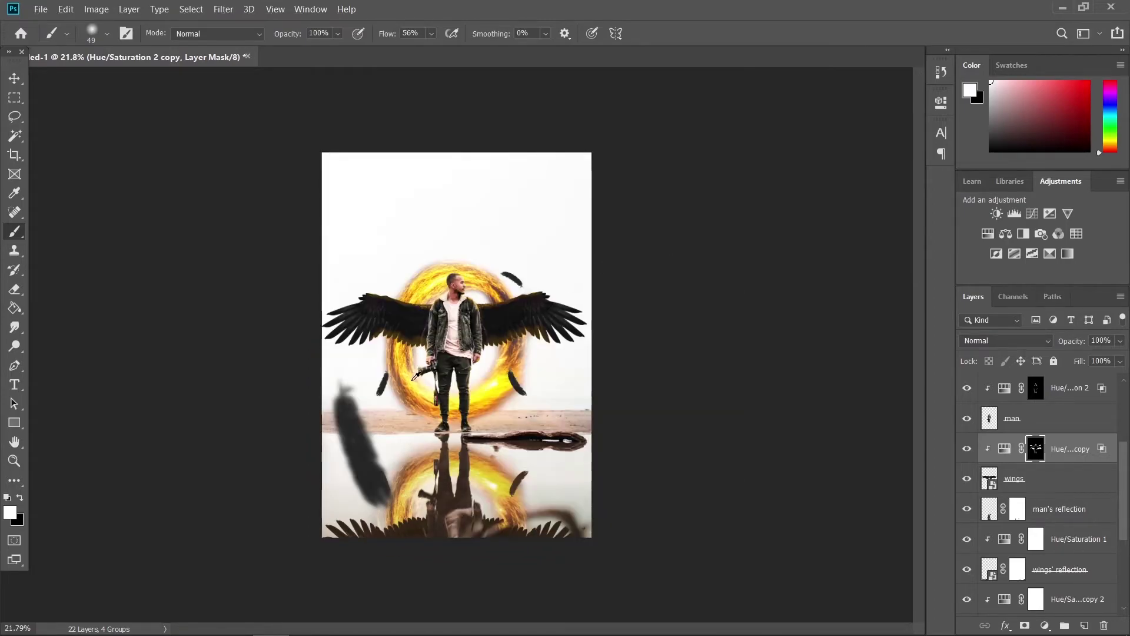
- Duplicate the Hue/Saturation 2 layer above the feathers group and clip the copy to the group
{"action": "scroll", "coordinate": [389, 406], "scroll_direction": "up", "scroll_amount": 6}
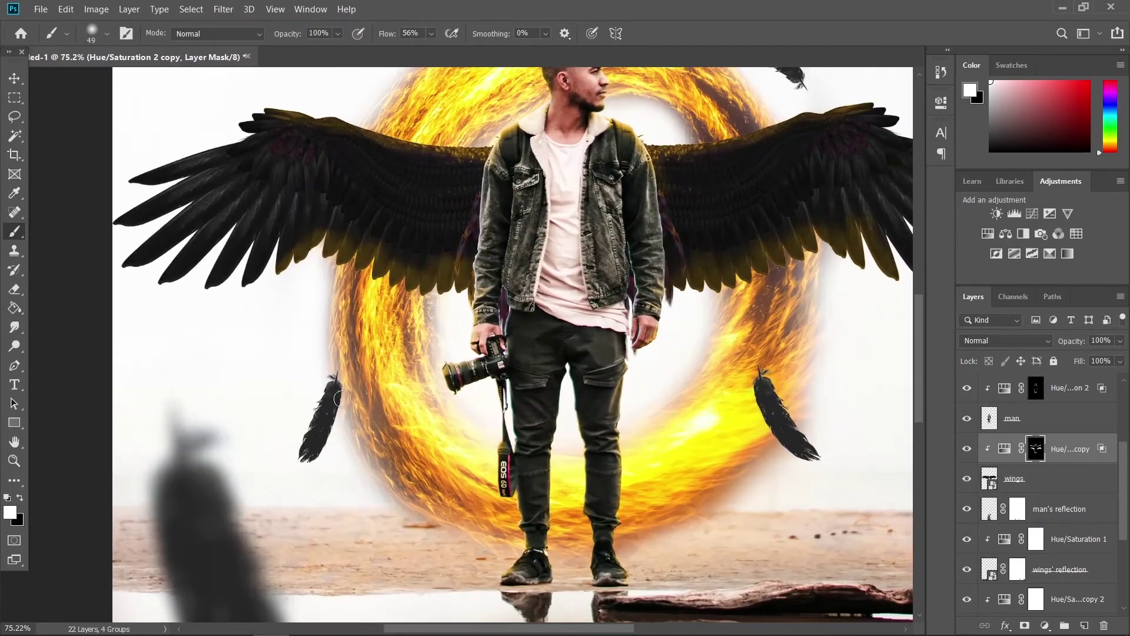
{"action": "key", "text": "v"}
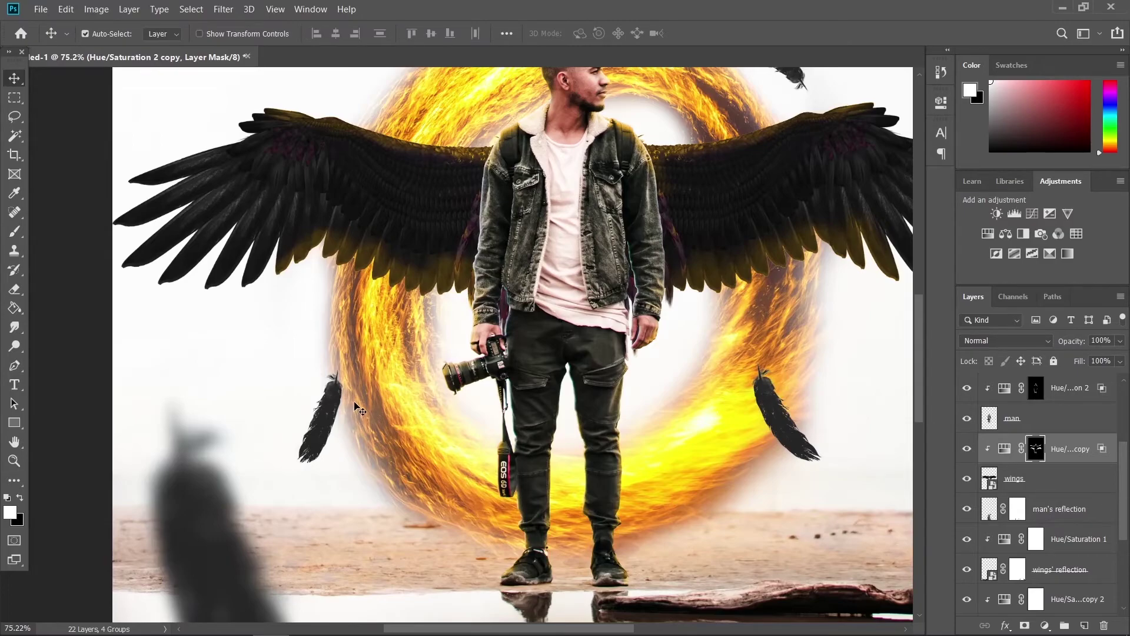
{"action": "scroll", "coordinate": [1082, 429], "scroll_direction": "up", "scroll_amount": 4}
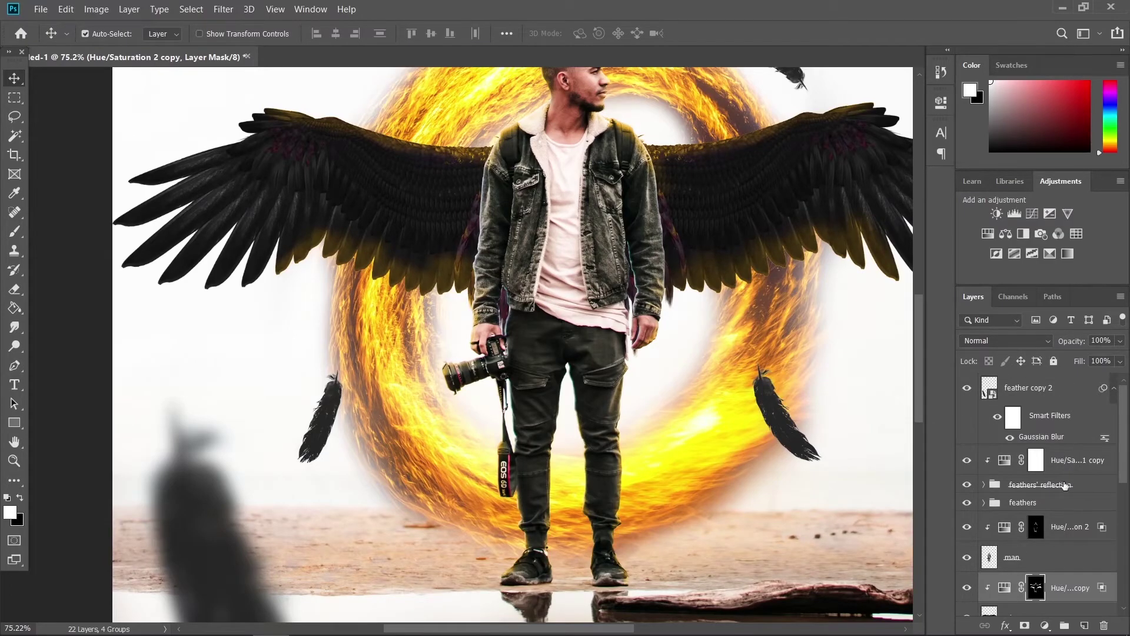
{"action": "left_click", "coordinate": [1061, 504]}
{"action": "left_click_drag", "start_coordinate": [1069, 532], "coordinate": [1070, 502]}
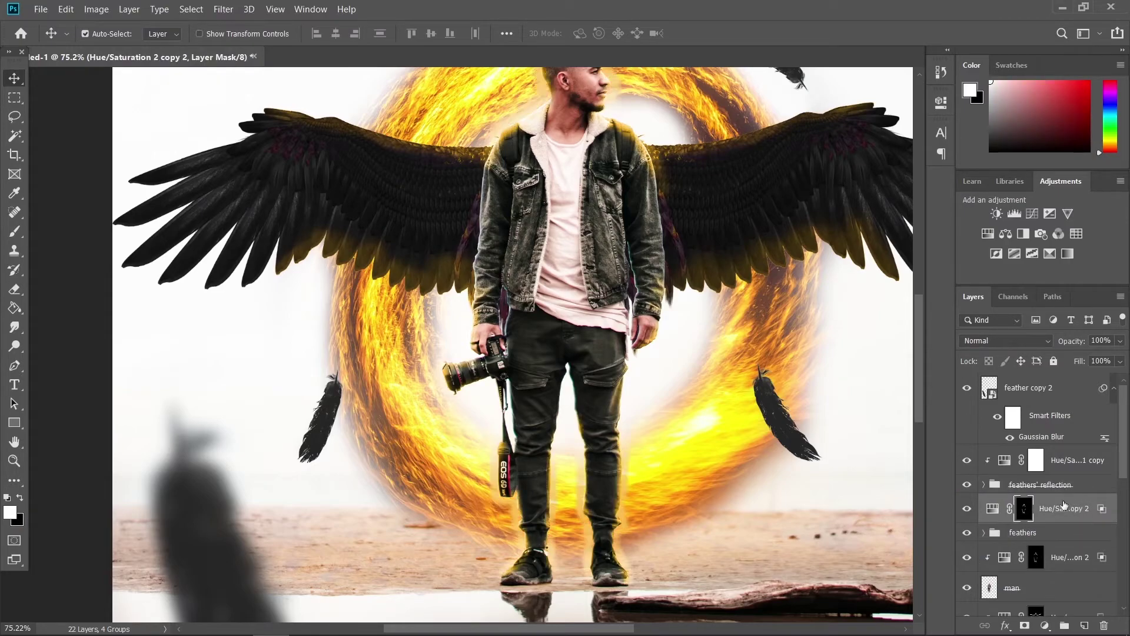
{"action": "left_click", "coordinate": [1002, 519], "text": "alt"}
- Paint golden light on the fire-facing sides of the two lower feathers beside the ring
{"action": "key", "text": "b"}
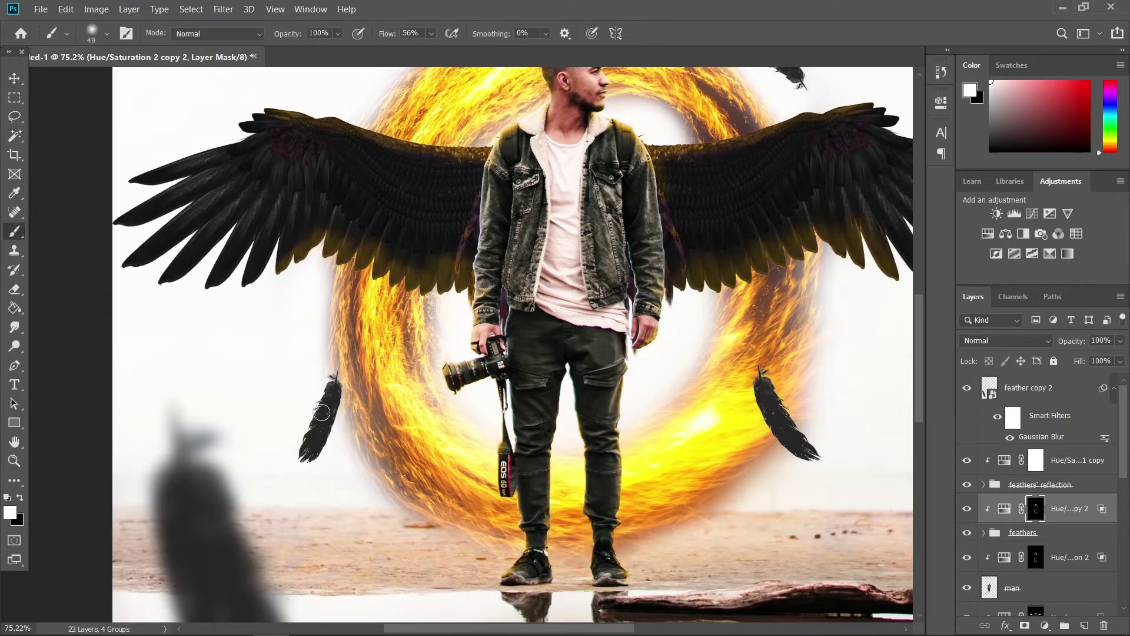
{"action": "scroll", "coordinate": [335, 416], "scroll_direction": "up", "scroll_amount": 3}
{"action": "left_click_drag", "start_coordinate": [335, 416], "coordinate": [351, 373]}
{"action": "left_click_drag", "start_coordinate": [365, 317], "coordinate": [327, 454]}
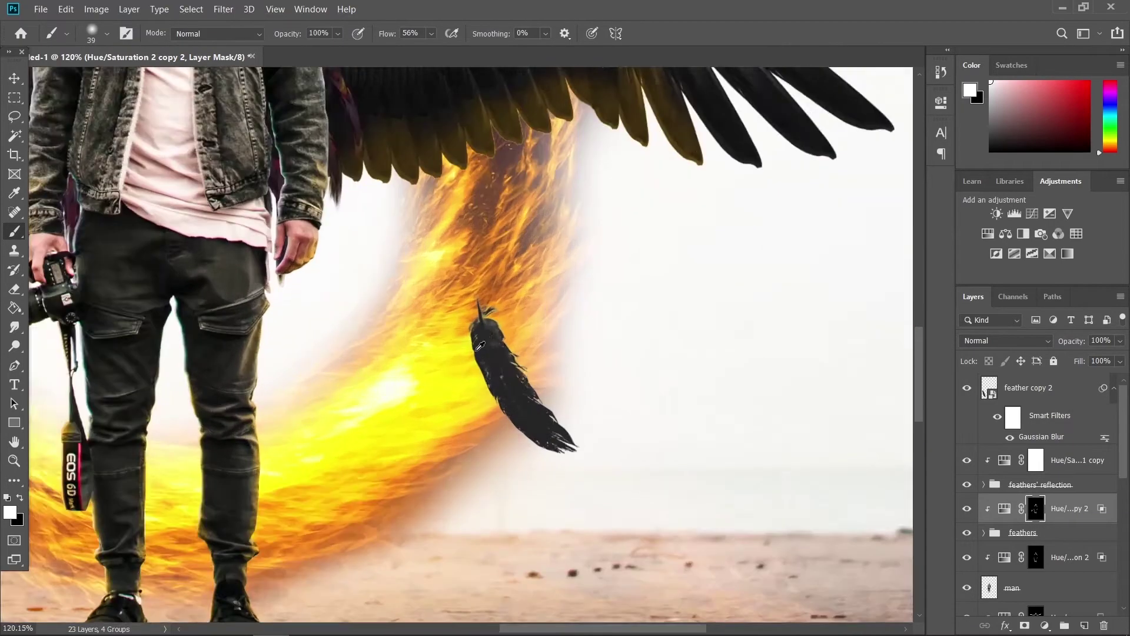
{"action": "scroll", "coordinate": [477, 350], "scroll_direction": "up", "scroll_amount": 3}
{"action": "mouse_move", "coordinate": [472, 302]}
{"action": "left_mouse_down"}
{"action": "mouse_move", "coordinate": [475, 394]}
{"action": "mouse_move", "coordinate": [573, 495]}
{"action": "left_mouse_up"}
- Paint golden light on the underside of the upper feather with a small brush, removing the excess with black
{"action": "key", "text": "bracketleft"}
{"action": "key", "text": "bracketleft"}
{"action": "key", "text": "bracketleft"}
{"action": "key", "text": "bracketleft"}
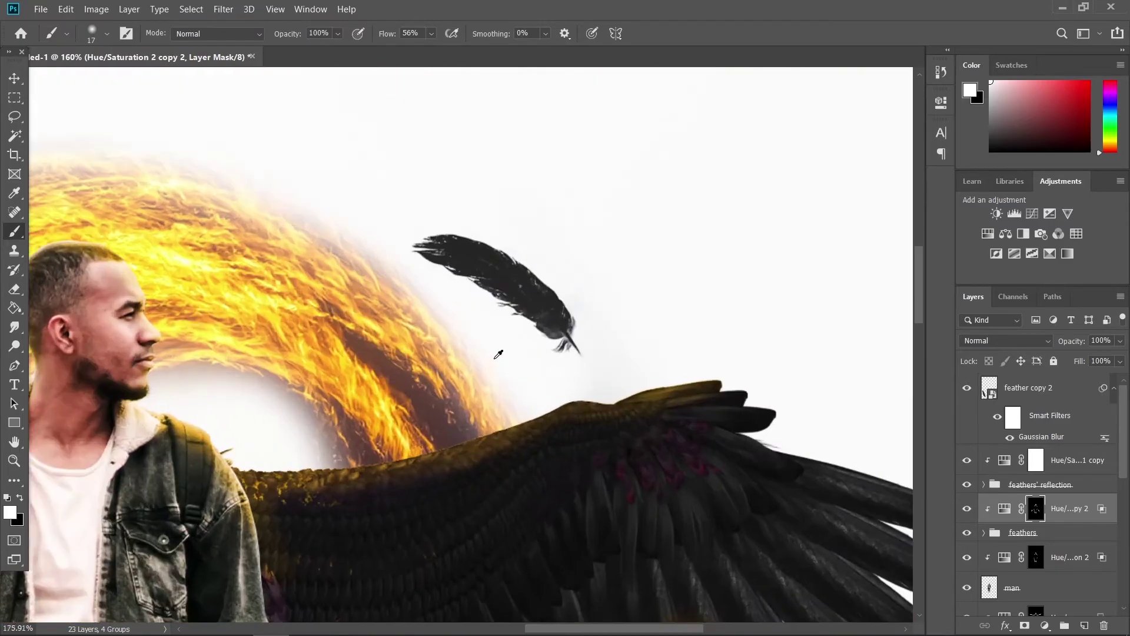
{"action": "scroll", "coordinate": [605, 335], "scroll_direction": "up", "scroll_amount": 2}
{"action": "key", "text": "x"}
{"action": "mouse_move", "coordinate": [585, 325]}
{"action": "left_mouse_down"}
{"action": "mouse_move", "coordinate": [461, 235]}
{"action": "mouse_move", "coordinate": [527, 284]}
{"action": "mouse_move", "coordinate": [407, 253]}
{"action": "left_mouse_up"}
{"action": "scroll", "coordinate": [605, 348], "scroll_direction": "down", "scroll_amount": 4}
{"action": "scroll", "coordinate": [541, 283], "scroll_direction": "up", "scroll_amount": 8}
{"action": "right_click", "coordinate": [524, 309], "text": "alt"}
{"action": "left_click_drag", "start_coordinate": [519, 322], "coordinate": [667, 432]}
{"action": "key", "text": "x"}
{"action": "left_click_drag", "start_coordinate": [377, 243], "coordinate": [431, 252]}
{"action": "scroll", "coordinate": [465, 330], "scroll_direction": "down", "scroll_amount": 8}
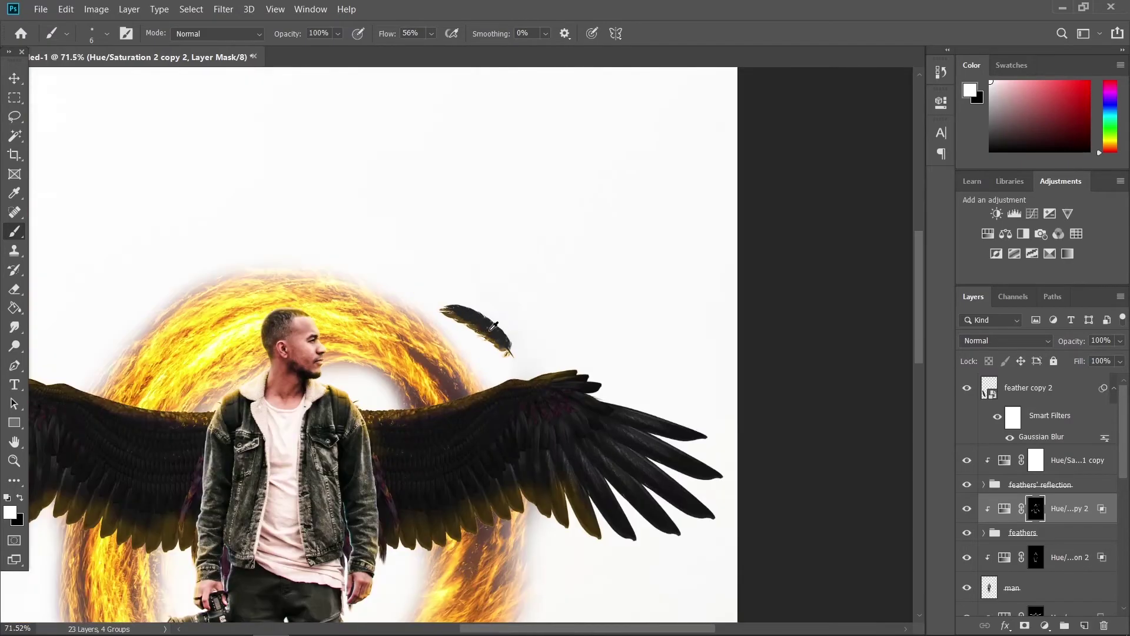
{"action": "scroll", "coordinate": [493, 326], "scroll_direction": "down", "scroll_amount": 5}
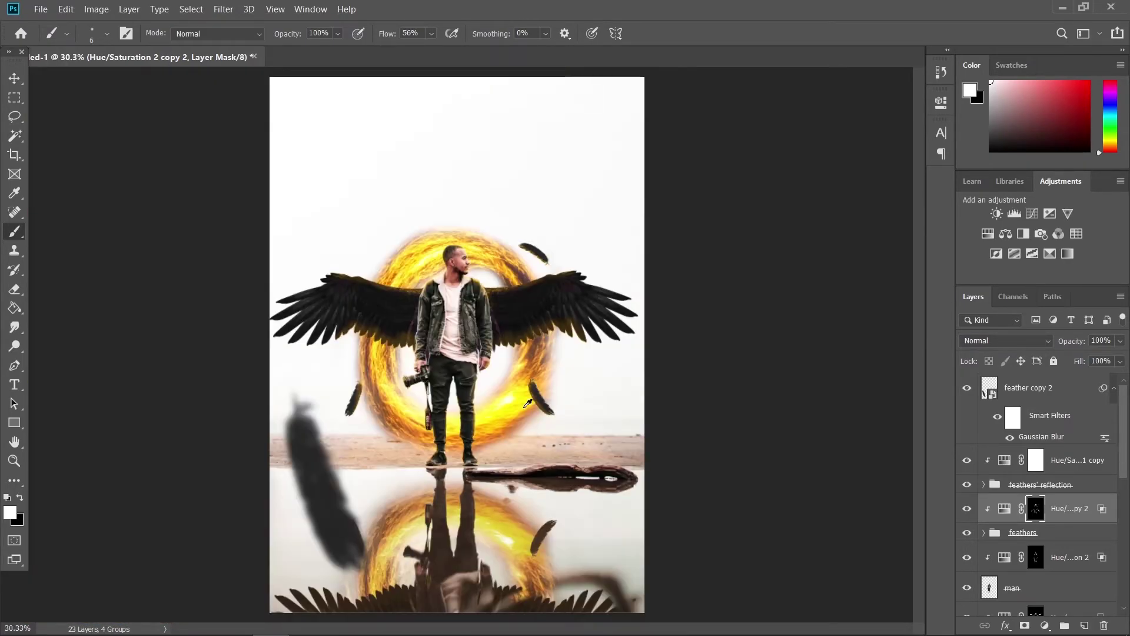
{"action": "scroll", "coordinate": [499, 510], "scroll_direction": "down", "scroll_amount": 1}
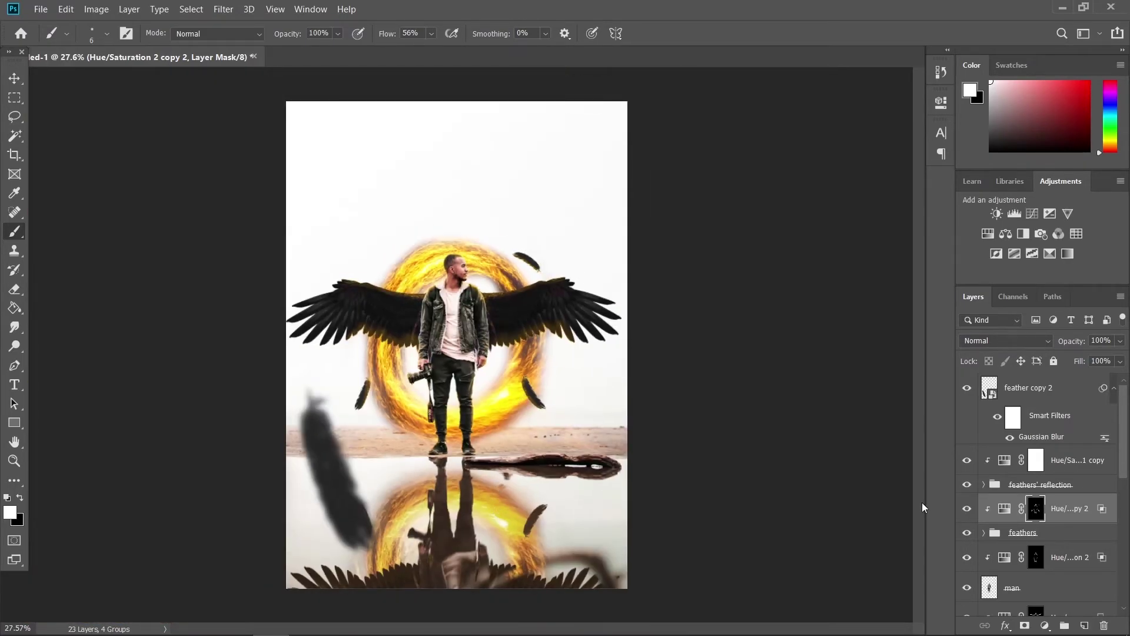
{"action": "scroll", "coordinate": [509, 321], "scroll_direction": "up", "scroll_amount": 1}
{"action": "scroll", "coordinate": [507, 495], "scroll_direction": "down", "scroll_amount": 1}
- Duplicate the feathers' Hue/Saturation layer onto the feathers' reflection group and paint golden light on the reflected feather
{"action": "left_click_drag", "start_coordinate": [1067, 511], "coordinate": [1076, 472]}
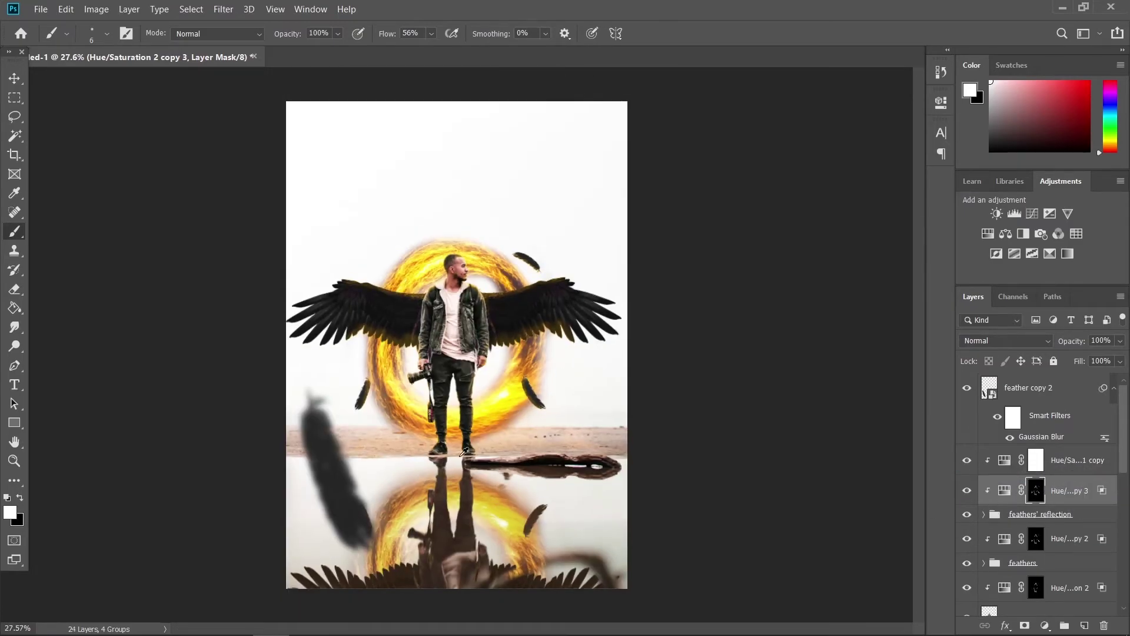
{"action": "scroll", "coordinate": [511, 549], "scroll_direction": "up", "scroll_amount": 17}
{"action": "left_click_drag", "start_coordinate": [575, 481], "coordinate": [619, 352]}
{"action": "left_click_drag", "start_coordinate": [589, 422], "coordinate": [583, 485]}
{"action": "scroll", "coordinate": [651, 429], "scroll_direction": "down", "scroll_amount": 11}
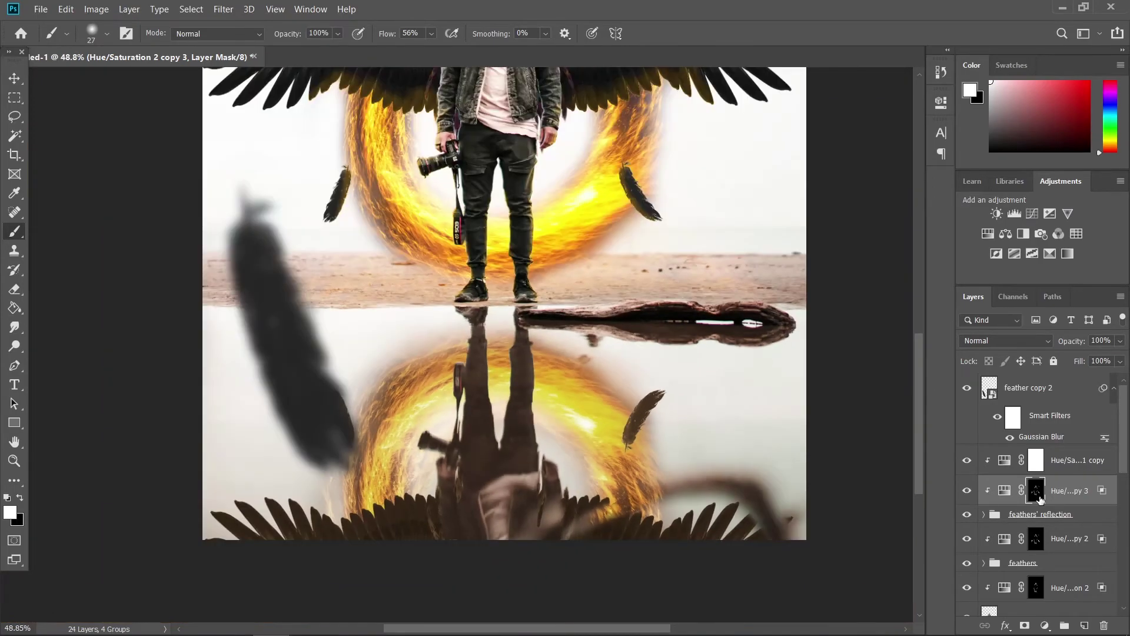
- Duplicate the man's Hue/Saturation layer, clip the copy to the man's reflection layer and rename it highlights
{"action": "scroll", "coordinate": [1038, 498], "scroll_direction": "down", "scroll_amount": 5}
{"action": "scroll", "coordinate": [1034, 541], "scroll_direction": "up", "scroll_amount": 2}
{"action": "left_click", "coordinate": [1034, 539]}
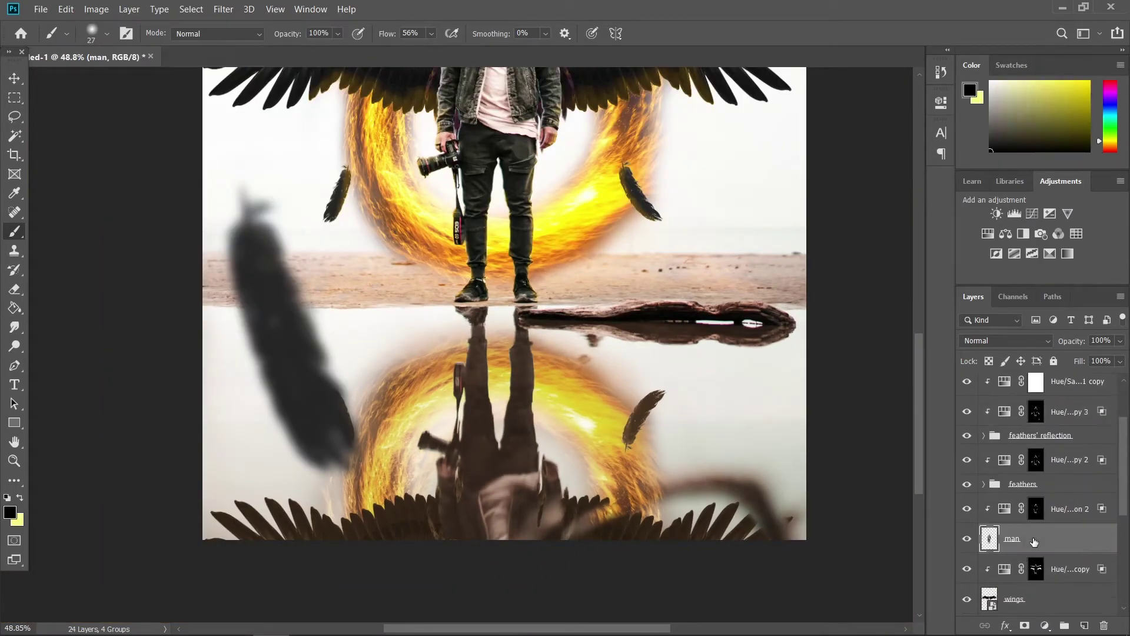
{"action": "scroll", "coordinate": [1034, 541], "scroll_direction": "down", "scroll_amount": 2}
{"action": "left_click", "coordinate": [1050, 564]}
{"action": "left_click_drag", "start_coordinate": [1057, 438], "coordinate": [1050, 542], "text": "alt"}
{"action": "key", "text": "ctrl+alt+g"}
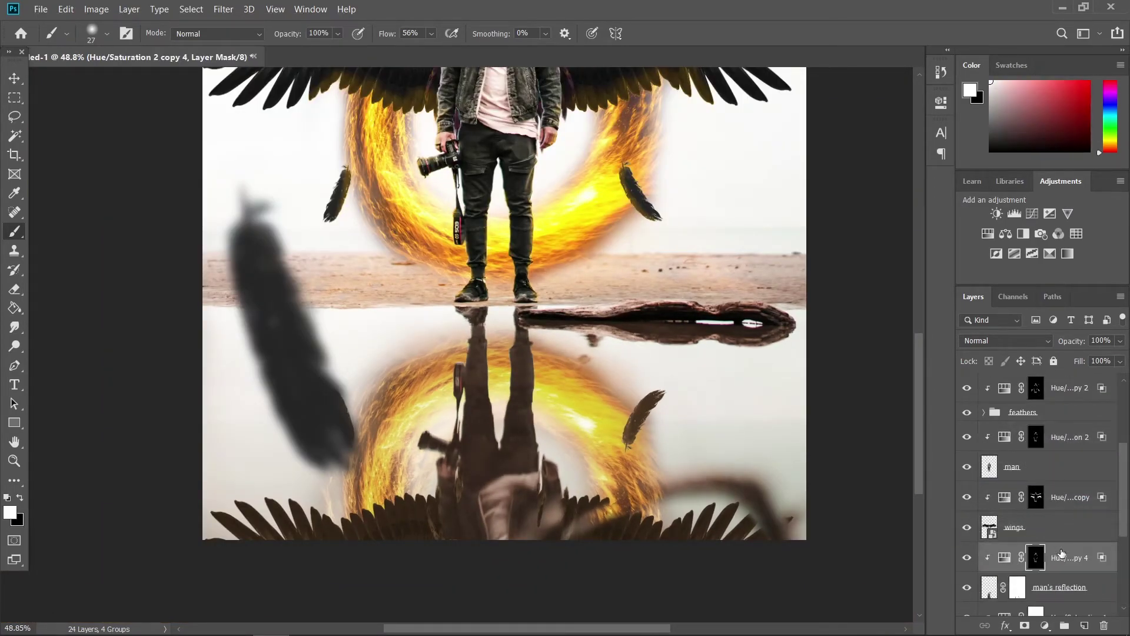
{"action": "double_click", "coordinate": [1067, 557]}
{"action": "type", "text": "highlights"}
{"action": "key", "text": "Return"}
- Set the brush flow to 22% and paint golden light along the edges of the man's reflected legs
{"action": "left_click", "coordinate": [1035, 557]}
{"action": "scroll", "coordinate": [417, 479], "scroll_direction": "up", "scroll_amount": 6}
{"action": "left_click_drag", "start_coordinate": [434, 377], "coordinate": [433, 414]}
{"action": "key", "text": "ctrl+z"}
{"action": "left_click", "coordinate": [432, 33]}
{"action": "left_click_drag", "start_coordinate": [441, 51], "coordinate": [419, 58]}
{"action": "left_click_drag", "start_coordinate": [426, 371], "coordinate": [422, 404]}
{"action": "left_click_drag", "start_coordinate": [479, 435], "coordinate": [475, 511]}
{"action": "left_click_drag", "start_coordinate": [508, 343], "coordinate": [460, 451]}
{"action": "left_click_drag", "start_coordinate": [476, 363], "coordinate": [476, 313]}
- Paint golden light on the arms and hands in the man's reflection
{"action": "left_click_drag", "start_coordinate": [518, 259], "coordinate": [493, 448]}
{"action": "left_click_drag", "start_coordinate": [491, 451], "coordinate": [489, 384]}
{"action": "left_click_drag", "start_coordinate": [657, 376], "coordinate": [545, 288]}
{"action": "left_click_drag", "start_coordinate": [545, 285], "coordinate": [558, 385]}
{"action": "left_click_drag", "start_coordinate": [499, 230], "coordinate": [494, 288]}
{"action": "scroll", "coordinate": [480, 346], "scroll_direction": "down", "scroll_amount": 10}
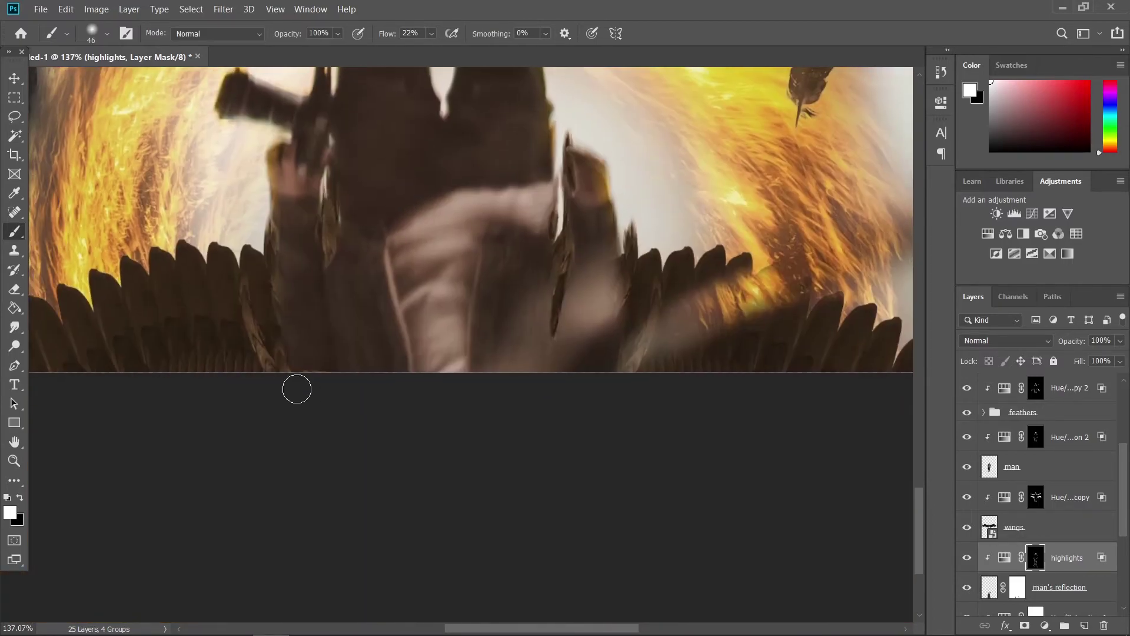
{"action": "left_click_drag", "start_coordinate": [601, 376], "coordinate": [607, 338]}
{"action": "scroll", "coordinate": [753, 389], "scroll_direction": "down", "scroll_amount": 5}
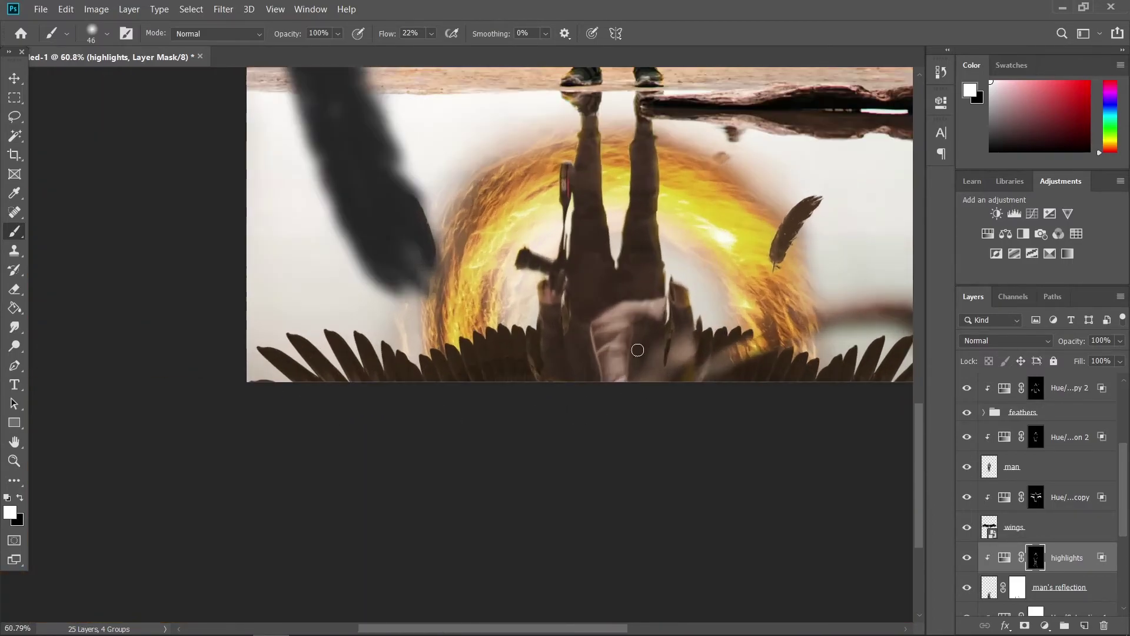
- Duplicate the highlights layer directly above the wings' reflection layer as a clipped adjustment
{"action": "key", "text": "v"}
{"action": "left_click", "coordinate": [759, 365]}
{"action": "scroll", "coordinate": [1062, 412], "scroll_direction": "up", "scroll_amount": 2}
{"action": "left_click", "coordinate": [1071, 459]}
{"action": "left_click_drag", "start_coordinate": [1071, 459], "coordinate": [1072, 531], "text": "alt"}
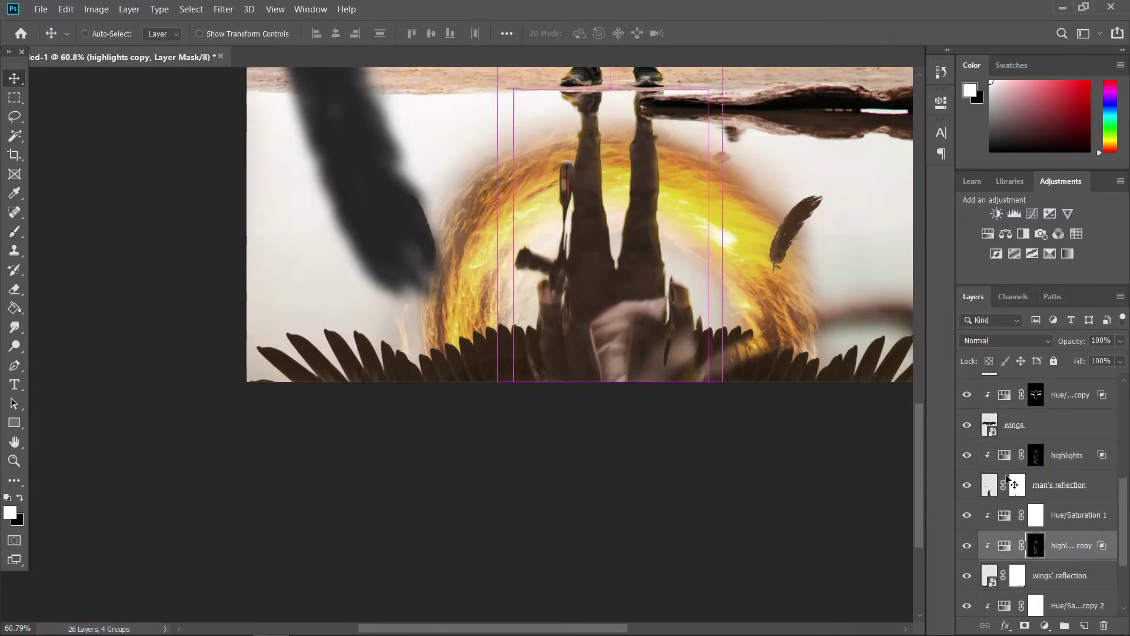
- Paint golden light on the wings' reflected feathers with an 85 px brush at 38% flow, and open the layer's blending options
{"action": "key", "text": "b"}
{"action": "scroll", "coordinate": [461, 364], "scroll_direction": "up", "scroll_amount": 5}
{"action": "left_click_drag", "start_coordinate": [582, 317], "coordinate": [533, 332]}
{"action": "left_click", "coordinate": [432, 34]}
{"action": "left_click_drag", "start_coordinate": [434, 47], "coordinate": [446, 48]}
{"action": "left_click_drag", "start_coordinate": [446, 353], "coordinate": [344, 349]}
{"action": "left_click_drag", "start_coordinate": [287, 318], "coordinate": [238, 321]}
{"action": "left_click_drag", "start_coordinate": [894, 329], "coordinate": [499, 342]}
{"action": "mouse_move", "coordinate": [650, 335]}
{"action": "left_mouse_down"}
{"action": "mouse_move", "coordinate": [754, 340]}
{"action": "mouse_move", "coordinate": [755, 364]}
{"action": "left_mouse_up"}
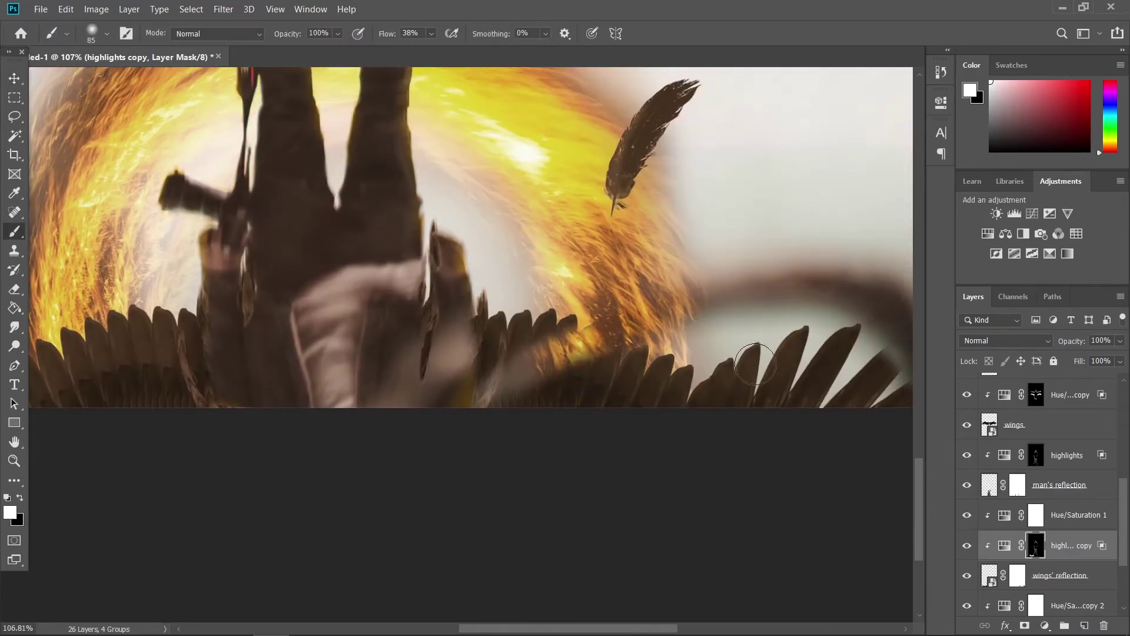
{"action": "double_click", "coordinate": [1100, 547]}
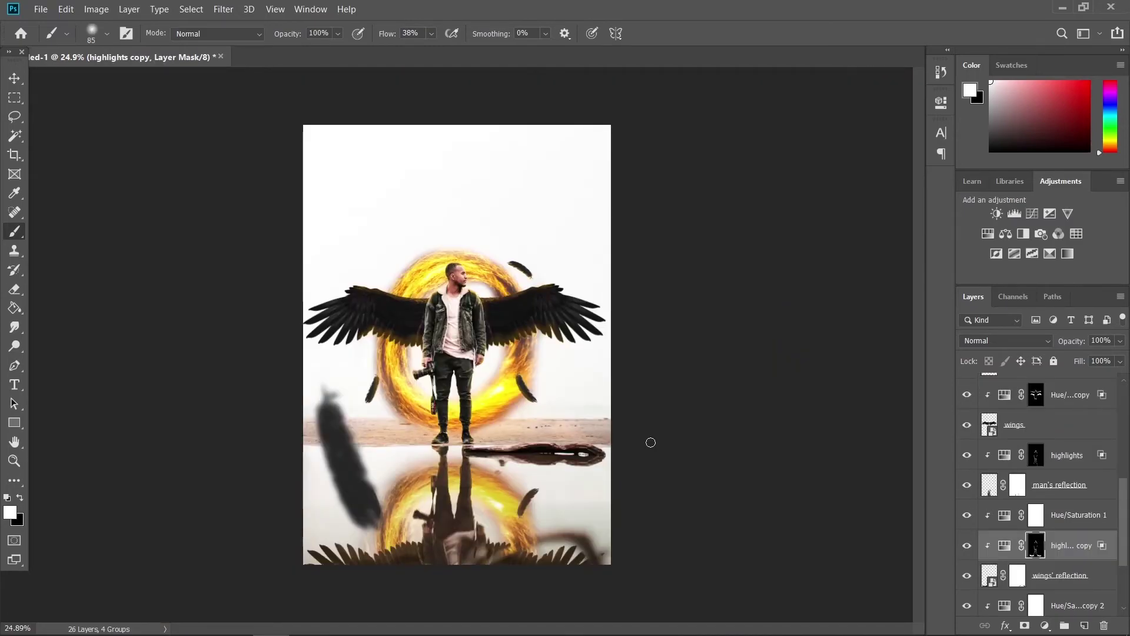
- Create a new layer above the blurred feather copy 2 layer and set the foreground colour to white (#ffffff) for the Brush
{"action": "left_click_drag", "start_coordinate": [1127, 545], "coordinate": [1128, 419]}
{"action": "left_click", "coordinate": [1058, 389]}
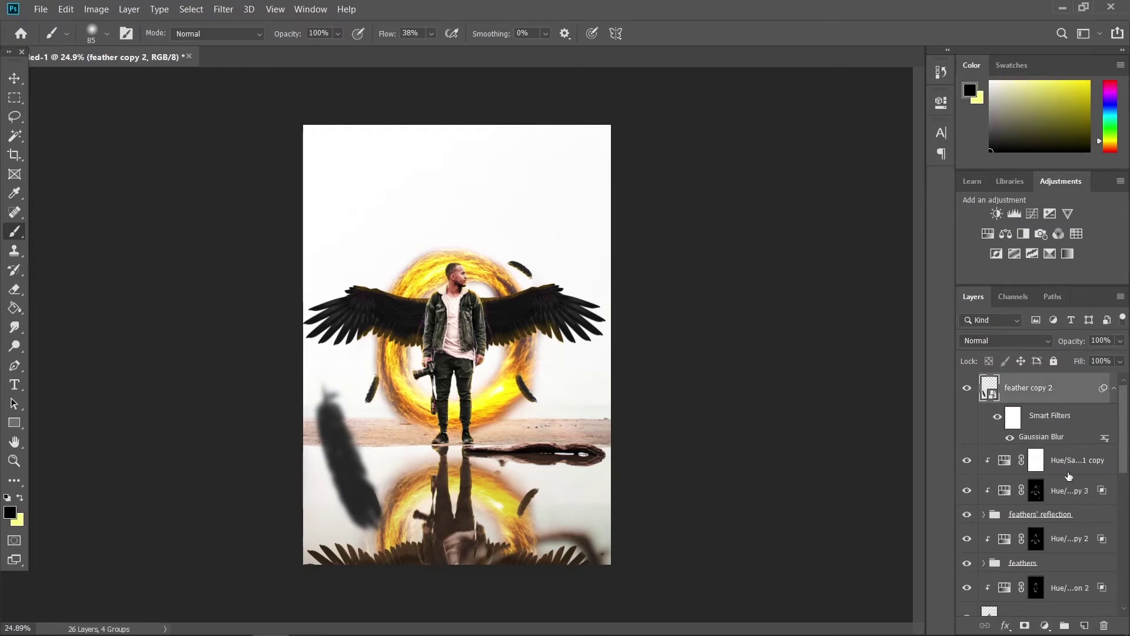
{"action": "left_click", "coordinate": [1085, 625]}
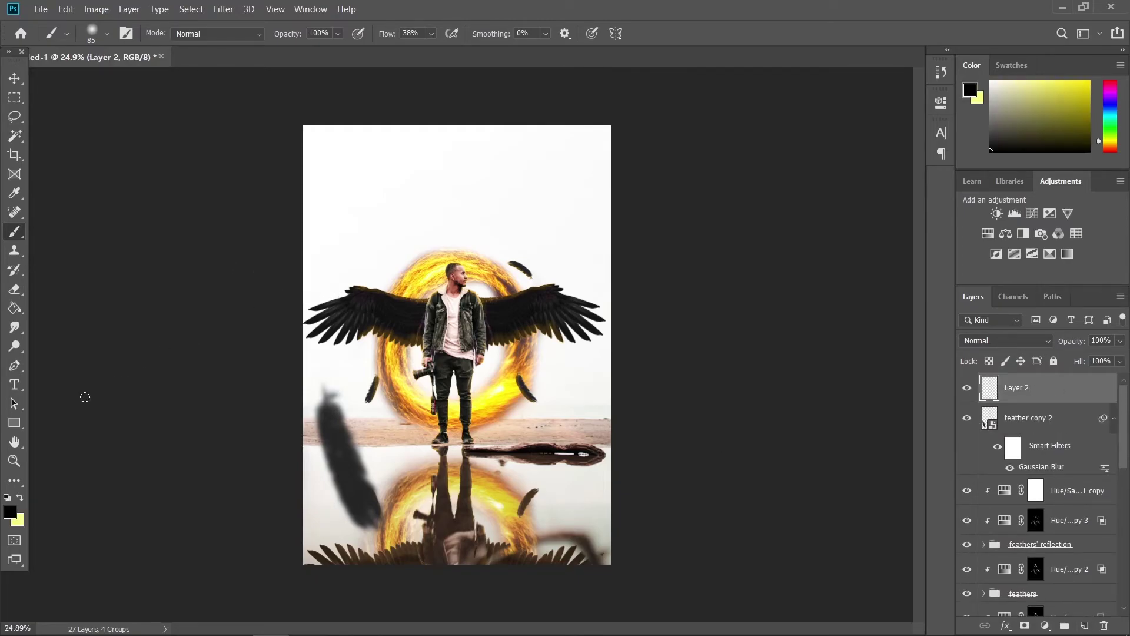
{"action": "left_click", "coordinate": [12, 511]}
{"action": "mouse_move", "coordinate": [739, 227]}
{"action": "left_mouse_down"}
{"action": "mouse_move", "coordinate": [714, 151]}
{"action": "mouse_move", "coordinate": [695, 134]}
{"action": "left_mouse_up"}
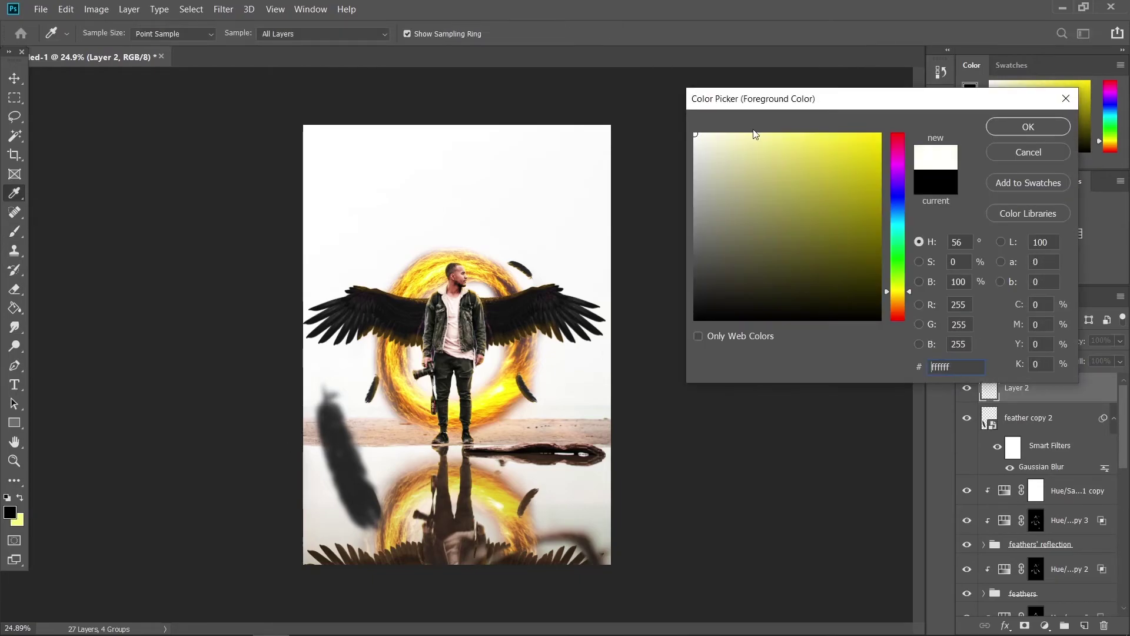
{"action": "left_click", "coordinate": [1027, 126]}
{"action": "key", "text": "b"}
- Paint soft white haze over the lower scene with a 657 px brush at 5% flow and refine it with the Eraser
{"action": "left_click_drag", "start_coordinate": [523, 345], "coordinate": [576, 358]}
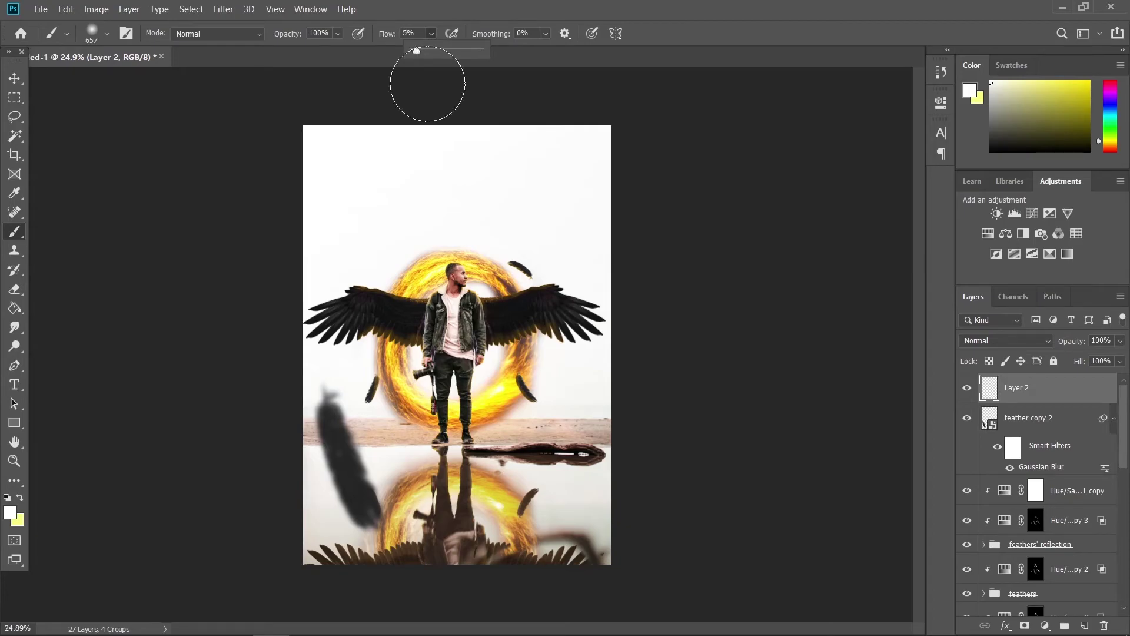
{"action": "mouse_move", "coordinate": [532, 427]}
{"action": "left_mouse_down"}
{"action": "mouse_move", "coordinate": [554, 443]}
{"action": "mouse_move", "coordinate": [418, 442]}
{"action": "mouse_move", "coordinate": [641, 407]}
{"action": "mouse_move", "coordinate": [587, 249]}
{"action": "mouse_move", "coordinate": [316, 408]}
{"action": "mouse_move", "coordinate": [554, 426]}
{"action": "mouse_move", "coordinate": [601, 341]}
{"action": "mouse_move", "coordinate": [555, 404]}
{"action": "mouse_move", "coordinate": [571, 469]}
{"action": "left_mouse_up"}
{"action": "left_click", "coordinate": [967, 388]}
{"action": "left_click", "coordinate": [967, 388]}
{"action": "key", "text": "x"}
{"action": "key", "text": "e"}
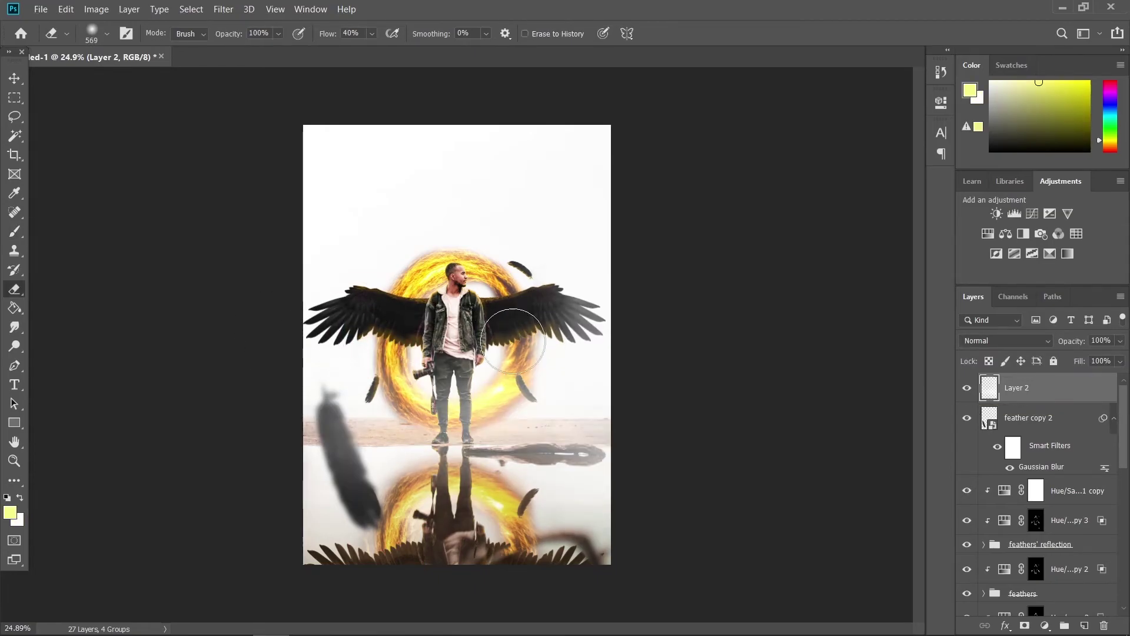
{"action": "scroll", "coordinate": [788, 367], "scroll_direction": "down", "scroll_amount": 1}
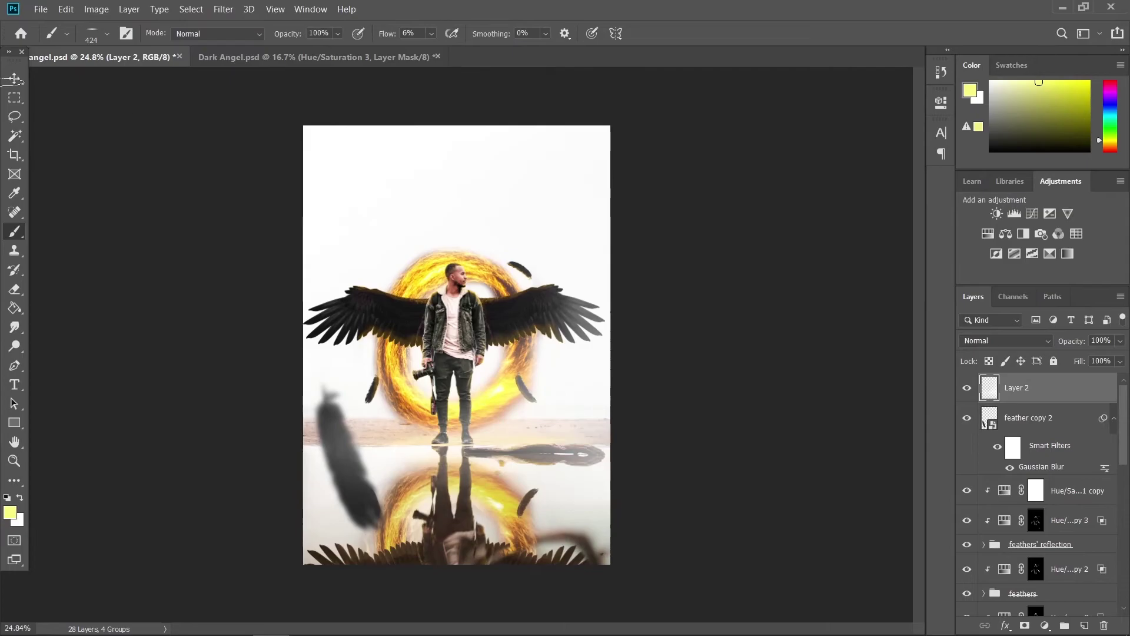
- Enlarge the fire group to about 110% and move it slightly upward behind the man
{"action": "key", "text": "v"}
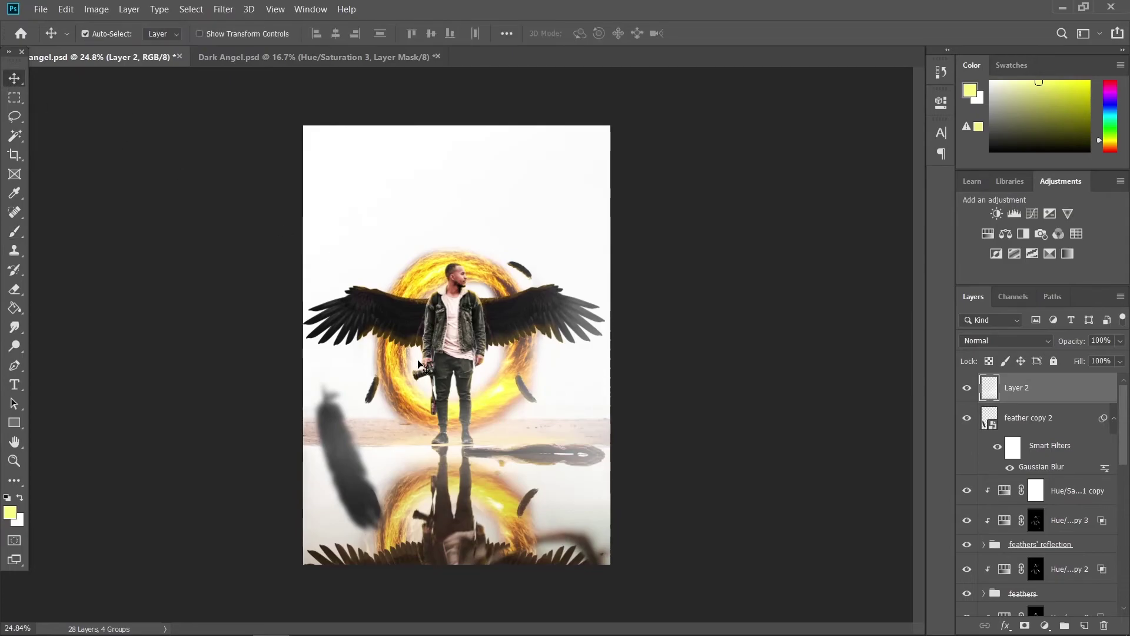
{"action": "left_click", "coordinate": [400, 371]}
{"action": "scroll", "coordinate": [1066, 540], "scroll_direction": "down", "scroll_amount": 3}
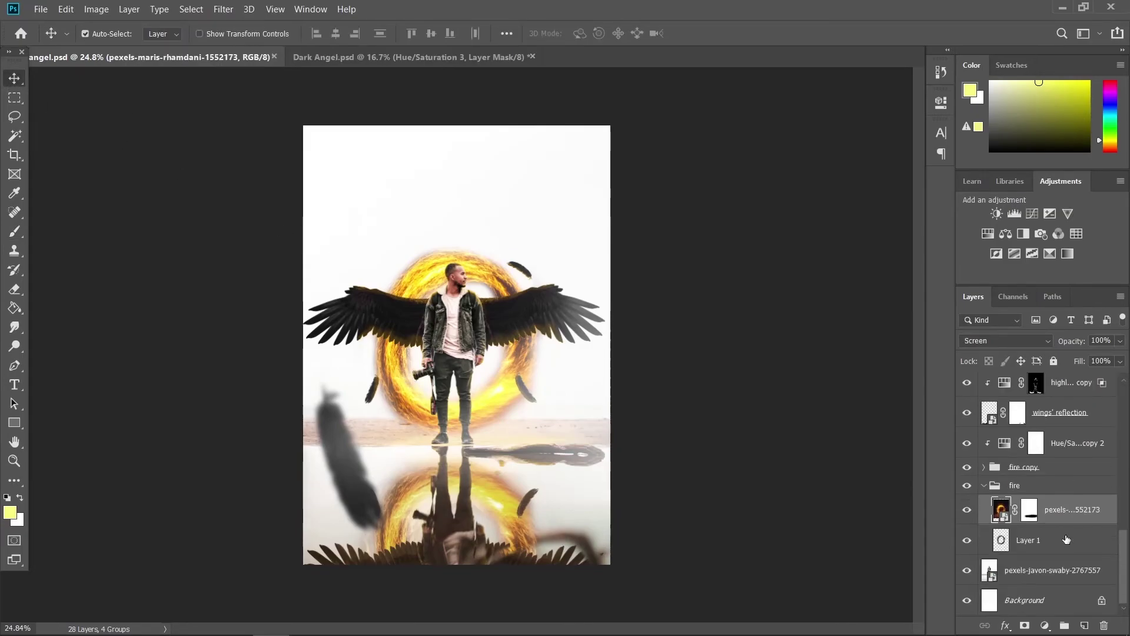
{"action": "left_click", "coordinate": [1037, 487]}
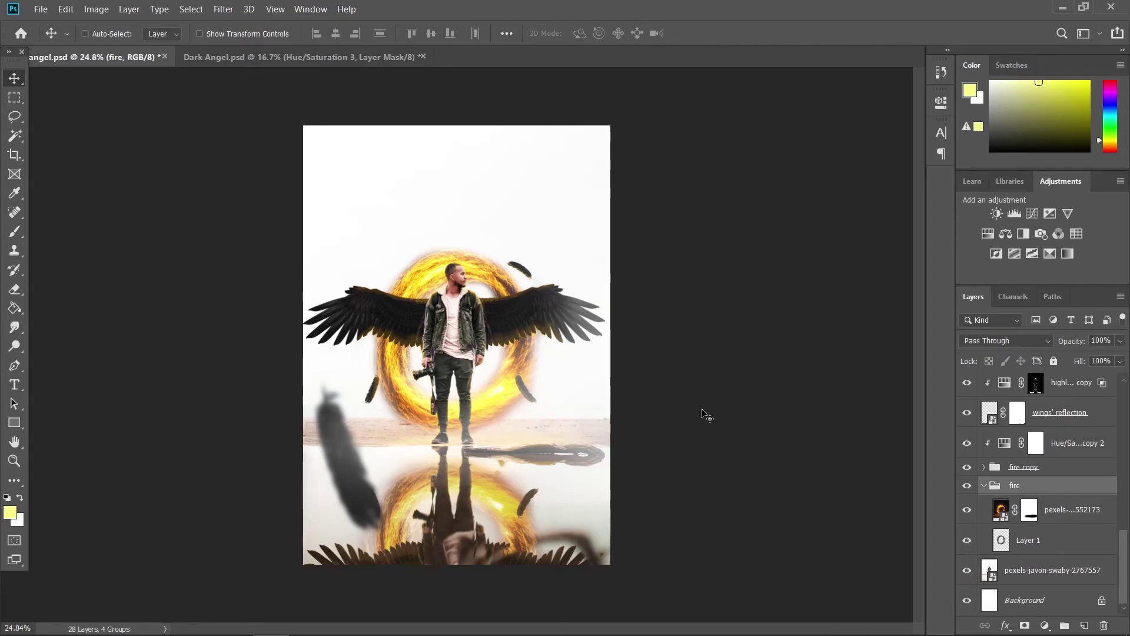
{"action": "key", "text": "ctrl+t"}
{"action": "left_click_drag", "start_coordinate": [182, 139], "coordinate": [155, 119]}
{"action": "key", "text": "ctrl+z"}
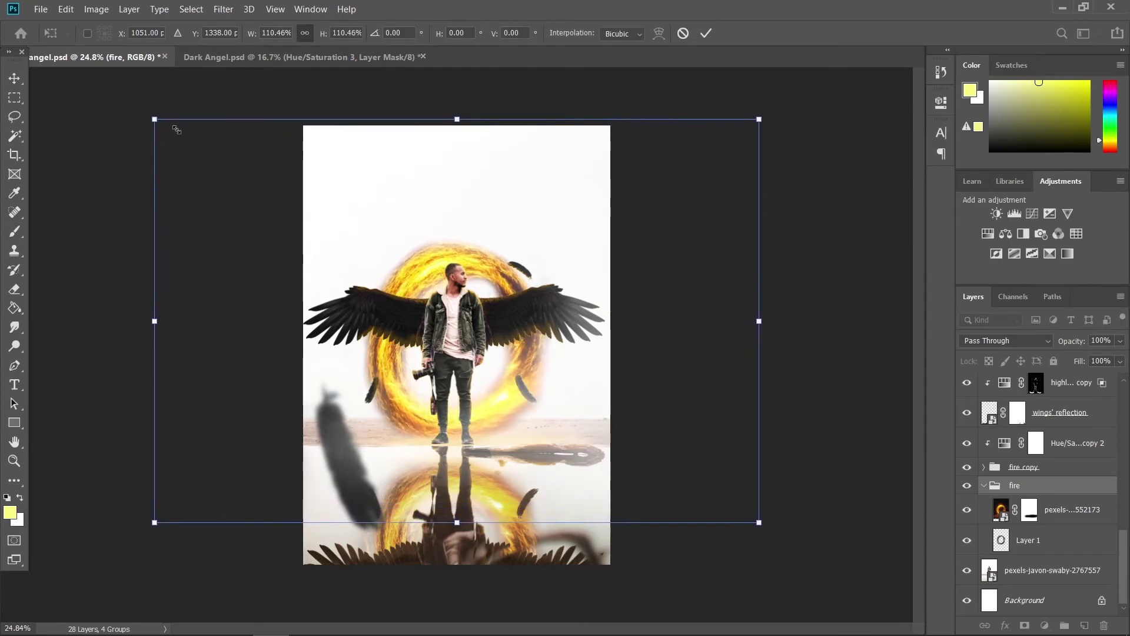
{"action": "left_click_drag", "start_coordinate": [470, 263], "coordinate": [471, 243]}
{"action": "key", "text": "Return"}
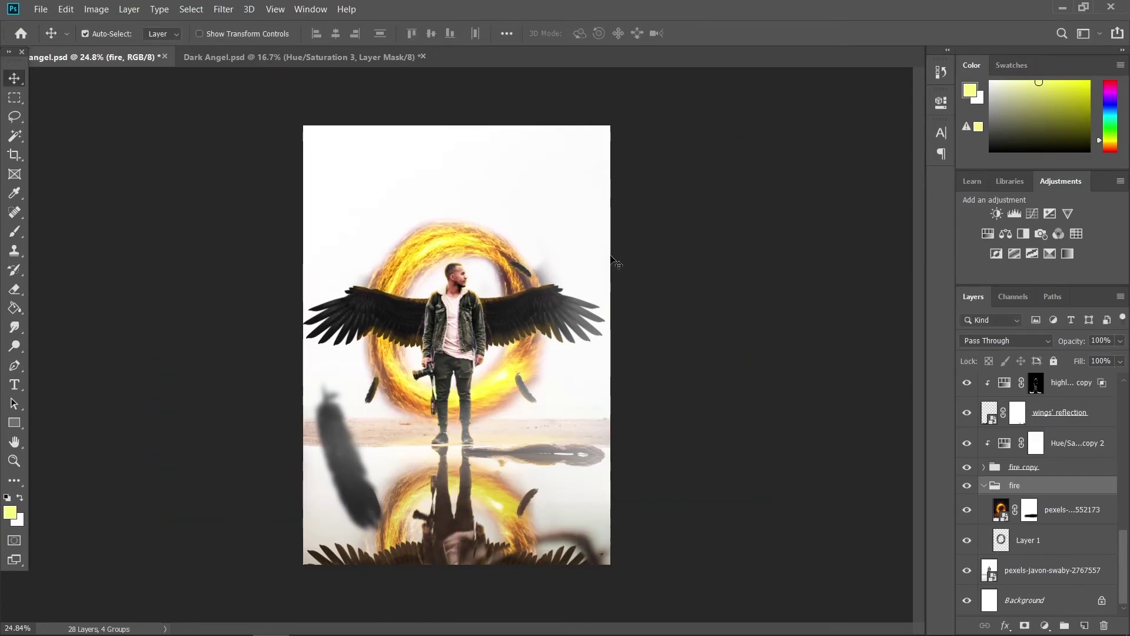
- Paint black on the fire image's mask with a soft round brush at 6% flow over the dark smudge above the right wing
{"action": "left_click", "coordinate": [1036, 514]}
{"action": "key", "text": "d"}
{"action": "key", "text": "b"}
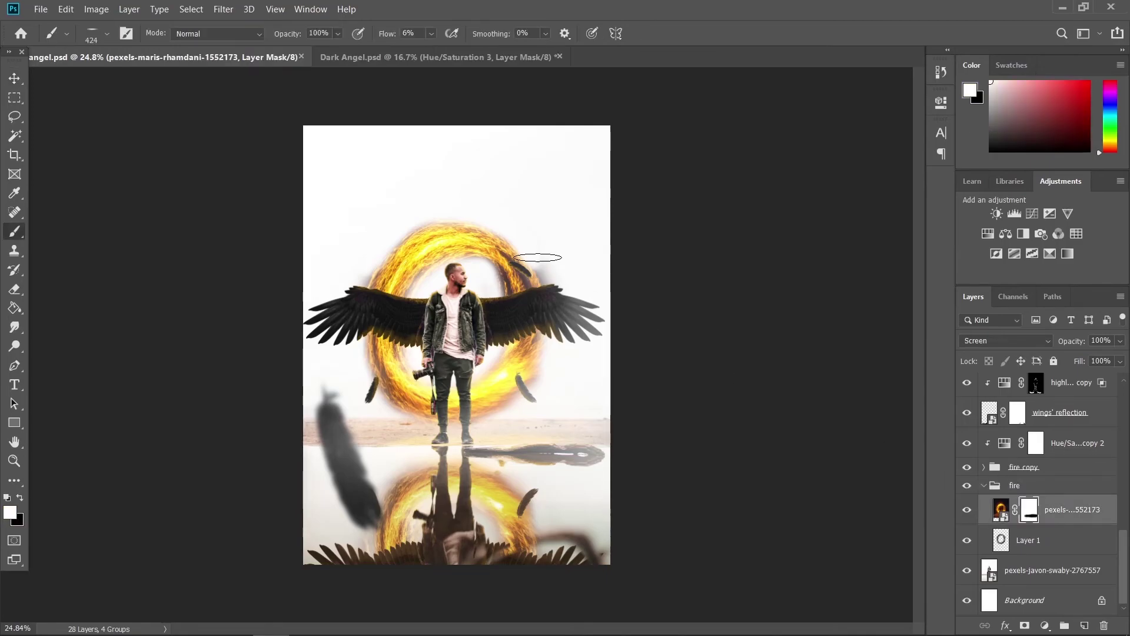
{"action": "left_click", "coordinate": [107, 33]}
{"action": "left_click", "coordinate": [103, 232]}
{"action": "left_click", "coordinate": [570, 256]}
{"action": "key", "text": "x"}
{"action": "left_click_drag", "start_coordinate": [571, 276], "coordinate": [552, 270]}
{"action": "scroll", "coordinate": [552, 260], "scroll_direction": "up", "scroll_amount": 2}
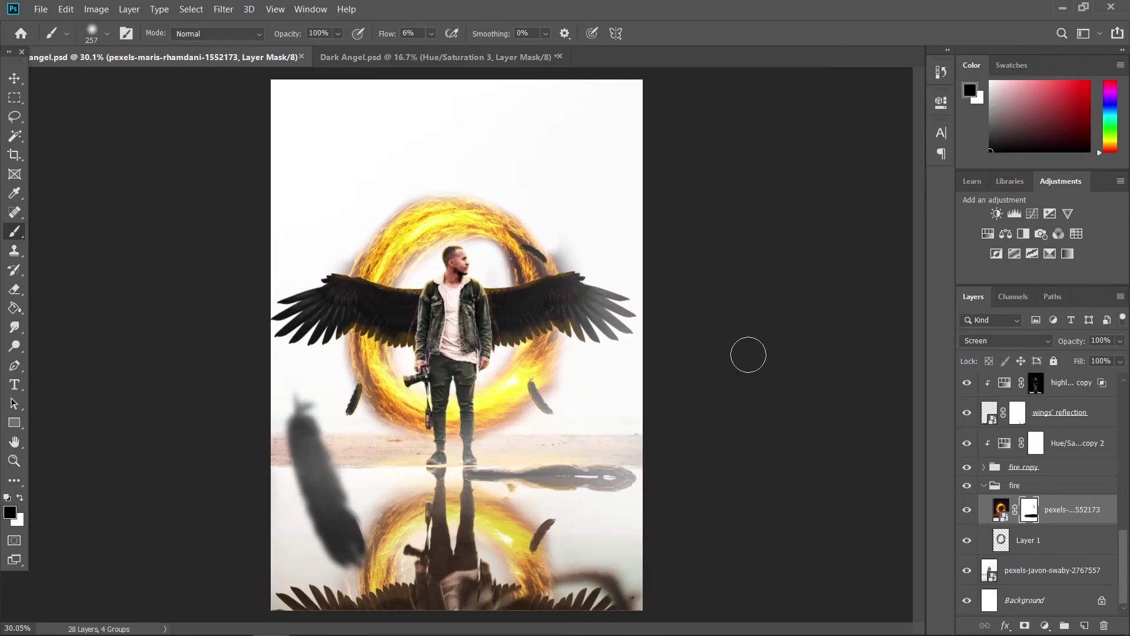
- Erase the dark residue above the right wing from Layer 1 in the fire group with a 194 px eraser at 40% flow
{"action": "left_click", "coordinate": [967, 511]}
{"action": "left_click", "coordinate": [967, 510]}
{"action": "left_click", "coordinate": [1022, 538]}
{"action": "key", "text": "e"}
{"action": "left_click_drag", "start_coordinate": [557, 249], "coordinate": [582, 291]}
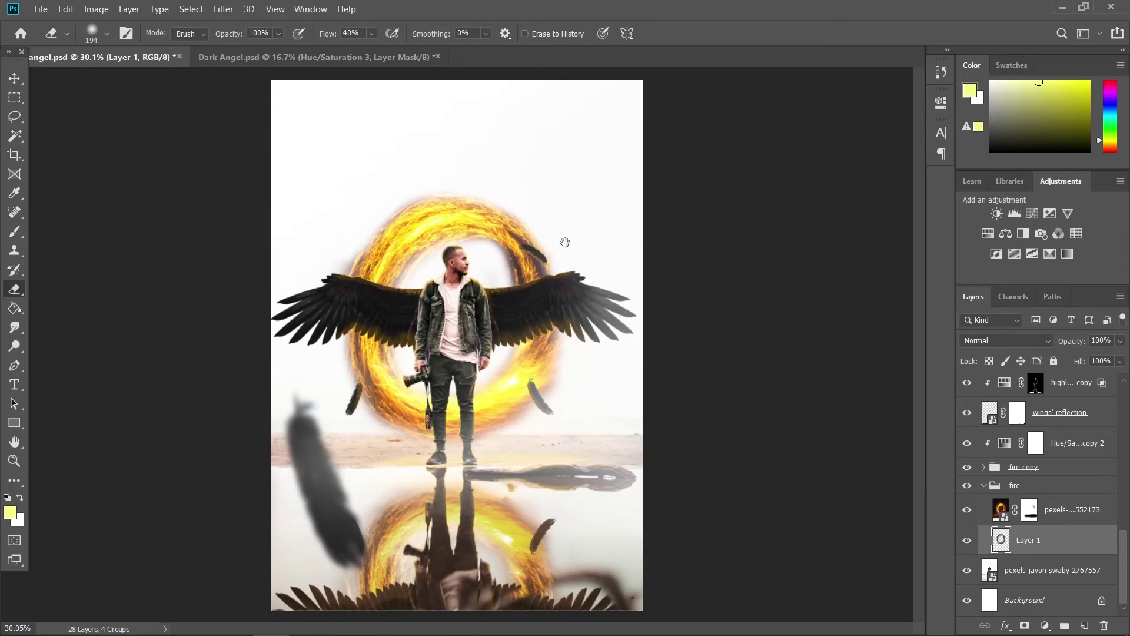
- Enlarge both layers of the reflected fire ring in the fire copy group and reposition them in the water
{"action": "key", "text": "v"}
{"action": "left_click", "coordinate": [502, 529], "text": "ctrl"}
{"action": "left_click", "coordinate": [1058, 526], "text": "ctrl"}
{"action": "scroll", "coordinate": [518, 525], "scroll_direction": "down", "scroll_amount": 4}
{"action": "key", "text": "ctrl+t"}
{"action": "left_click_drag", "start_coordinate": [227, 378], "coordinate": [153, 328]}
{"action": "left_click_drag", "start_coordinate": [503, 456], "coordinate": [506, 495]}
{"action": "key", "text": "Return"}
{"action": "key", "text": "ctrl+0"}
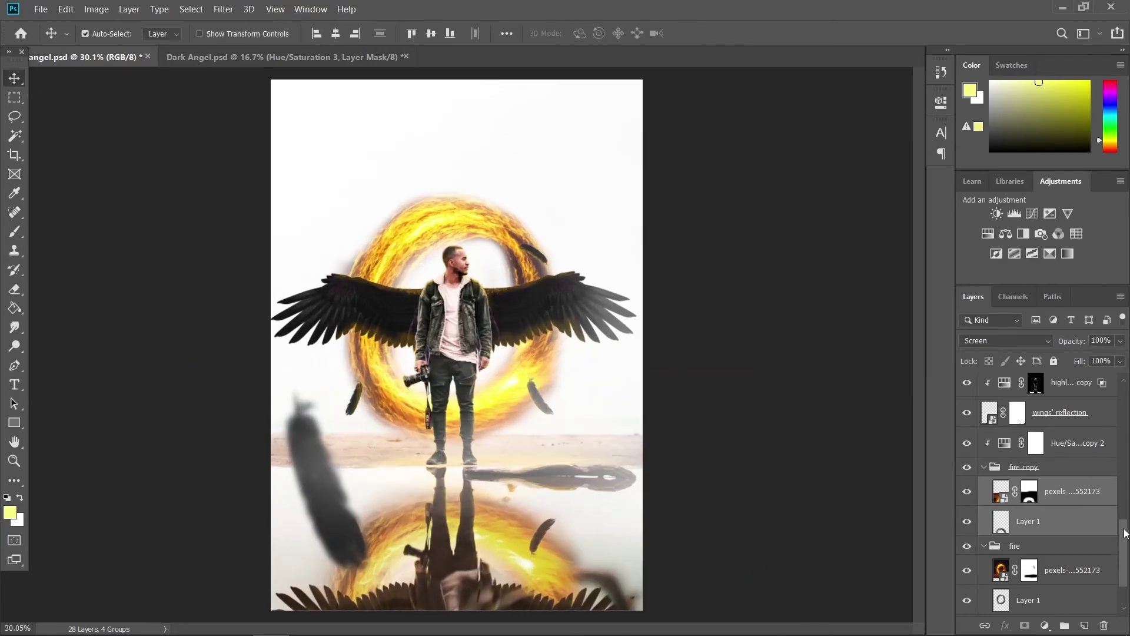
- Choose the Smudge tool for the wings' reflection layer and rasterize its smart object
{"action": "left_click_drag", "start_coordinate": [1124, 530], "coordinate": [1123, 395]}
{"action": "left_click", "coordinate": [1059, 389]}
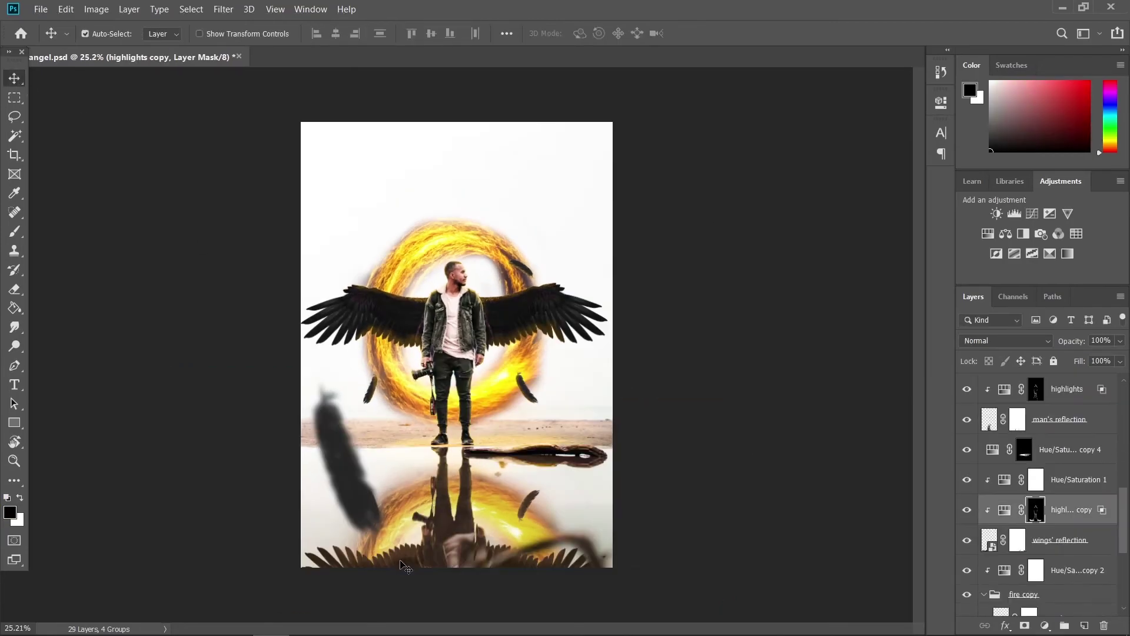
{"action": "scroll", "coordinate": [692, 357], "scroll_direction": "up", "scroll_amount": 5}
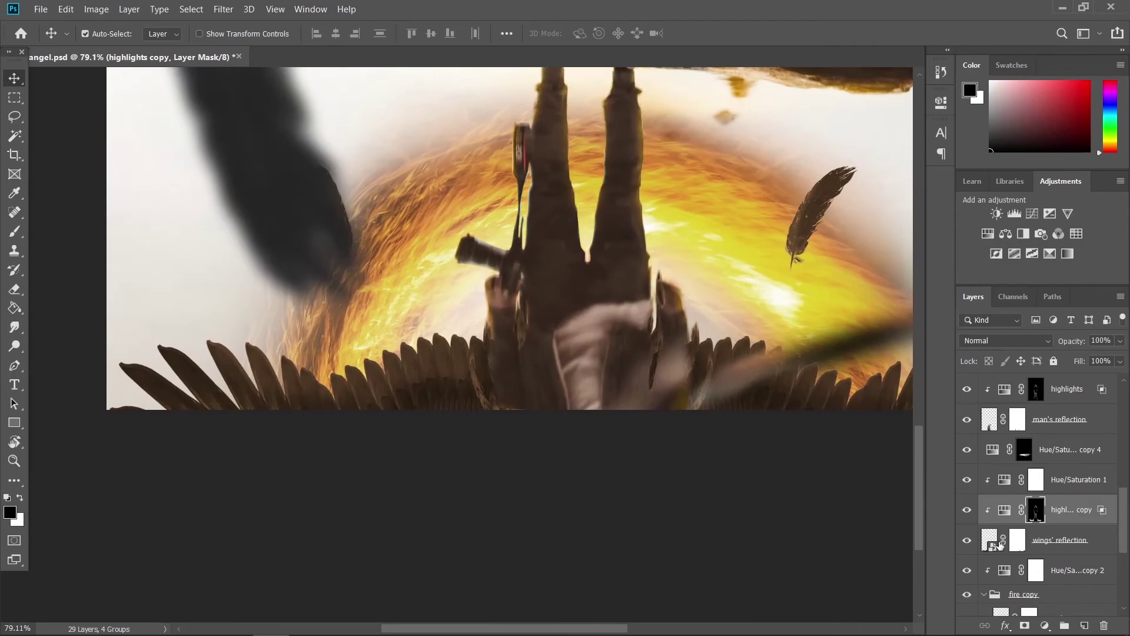
{"action": "left_click", "coordinate": [990, 540]}
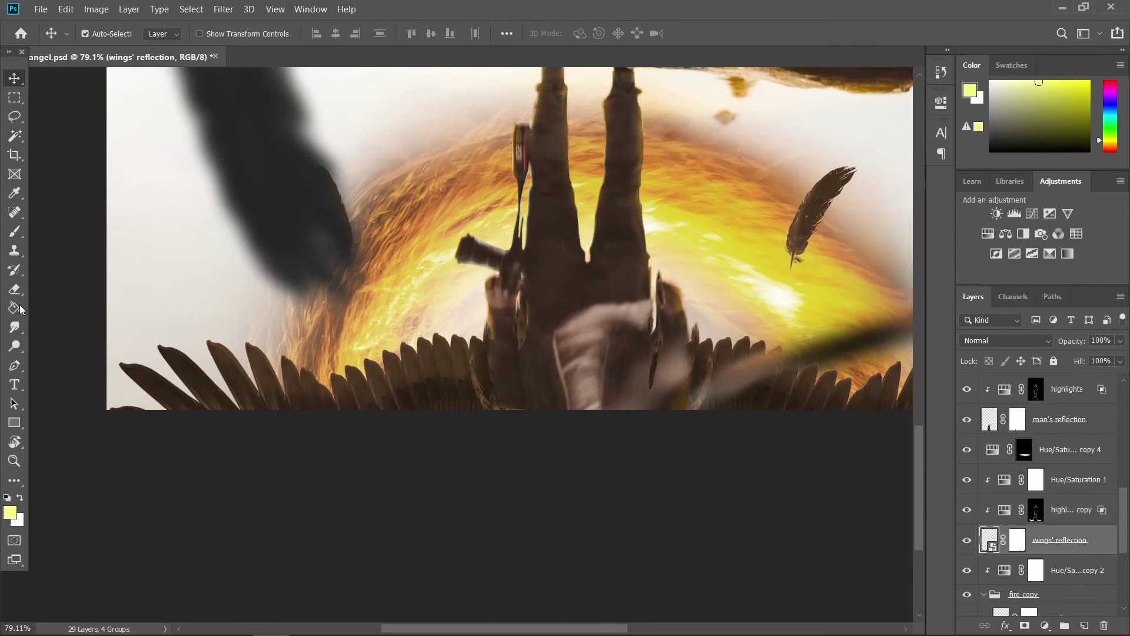
{"action": "left_click", "coordinate": [15, 327]}
{"action": "left_click", "coordinate": [82, 365]}
{"action": "scroll", "coordinate": [409, 366], "scroll_direction": "up", "scroll_amount": 3}
{"action": "left_click", "coordinate": [425, 367]}
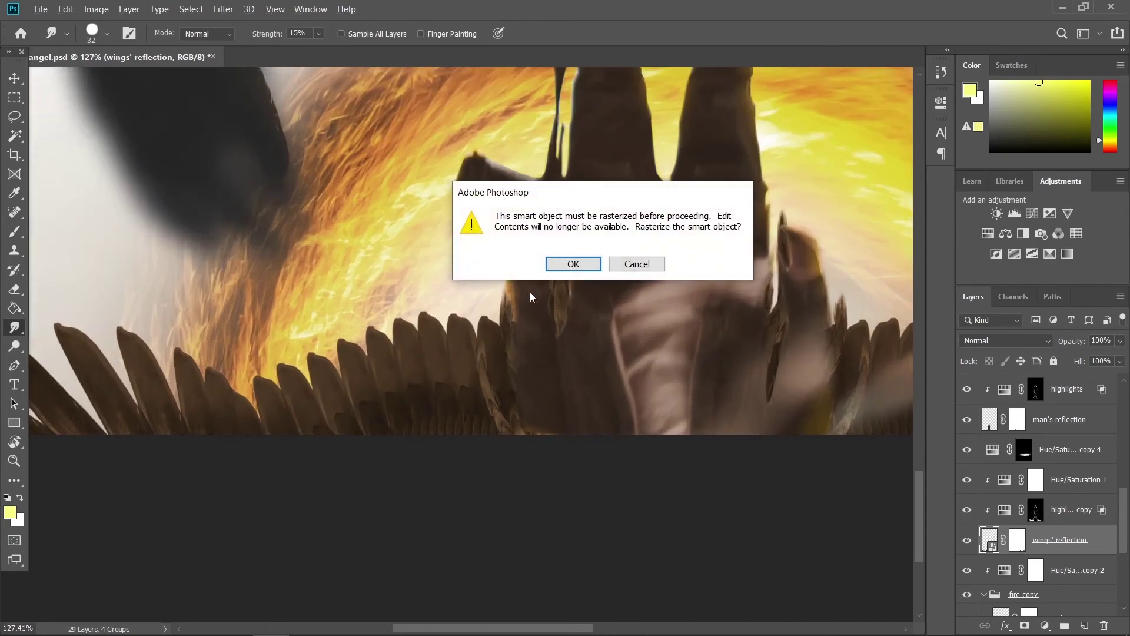
{"action": "left_click", "coordinate": [572, 264]}
- Smudge the left wing's reflected feather tips at 15% strength with a small brush up to 35 px
{"action": "scroll", "coordinate": [403, 344], "scroll_direction": "up", "scroll_amount": 3}
{"action": "left_click_drag", "start_coordinate": [397, 306], "coordinate": [387, 305]}
{"action": "left_click", "coordinate": [319, 34]}
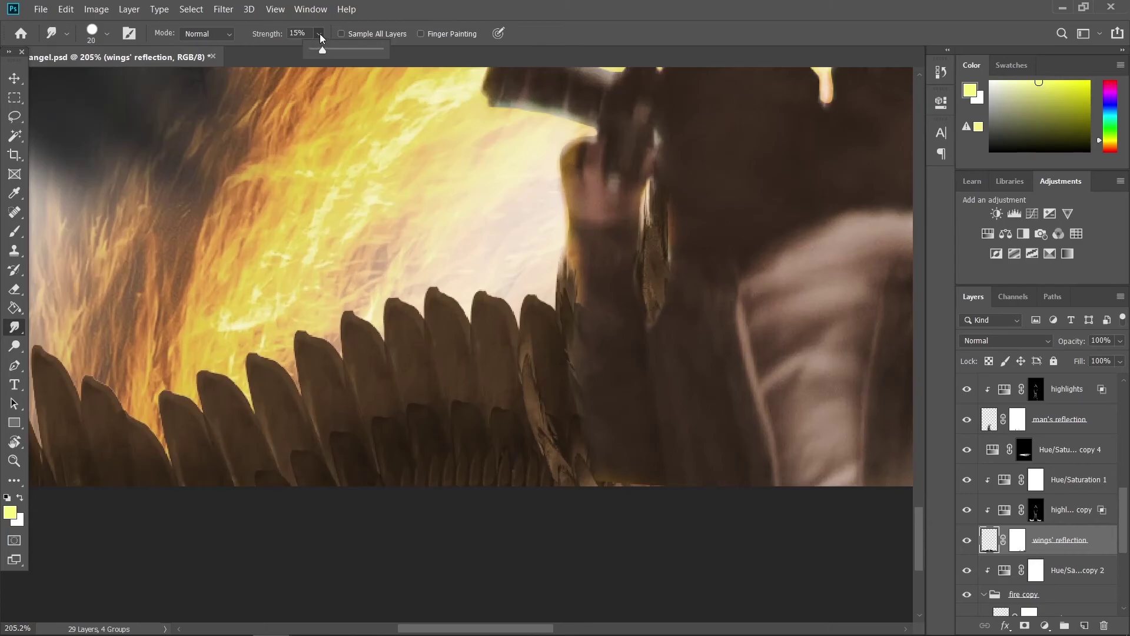
{"action": "left_click", "coordinate": [320, 36]}
{"action": "mouse_move", "coordinate": [480, 243]}
{"action": "left_mouse_down"}
{"action": "mouse_move", "coordinate": [487, 284]}
{"action": "mouse_move", "coordinate": [538, 277]}
{"action": "left_mouse_up"}
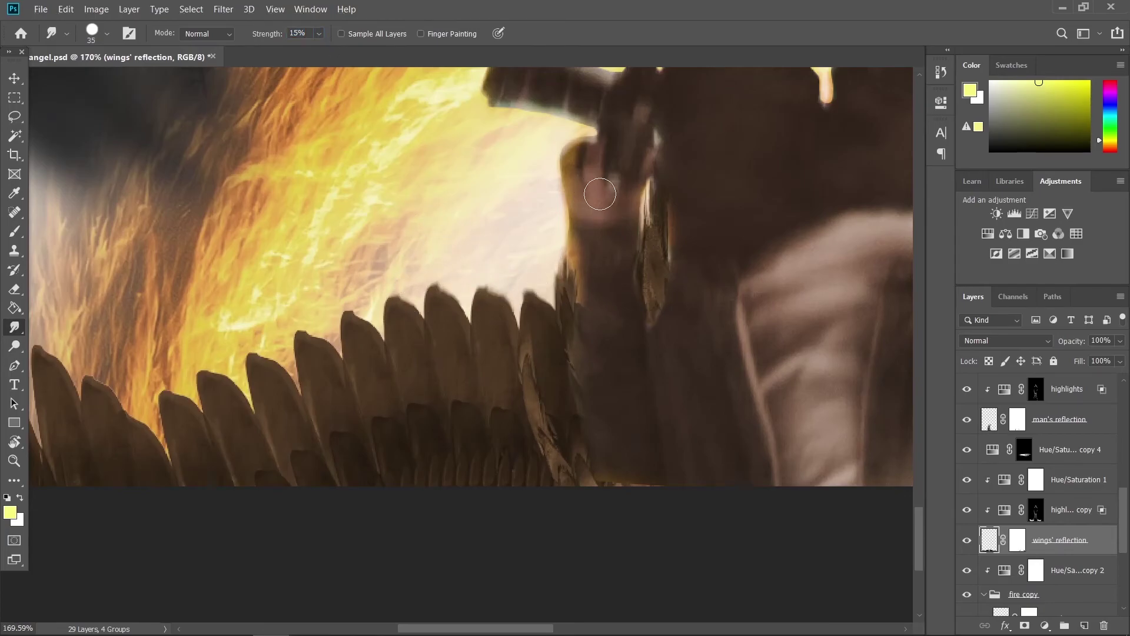
{"action": "scroll", "coordinate": [598, 184], "scroll_direction": "down", "scroll_amount": 2}
{"action": "left_click_drag", "start_coordinate": [413, 397], "coordinate": [421, 338]}
{"action": "left_click_drag", "start_coordinate": [428, 378], "coordinate": [444, 378]}
{"action": "left_click_drag", "start_coordinate": [390, 405], "coordinate": [392, 354]}
{"action": "left_click_drag", "start_coordinate": [349, 414], "coordinate": [358, 374]}
{"action": "mouse_move", "coordinate": [328, 438]}
{"action": "left_mouse_down"}
{"action": "mouse_move", "coordinate": [316, 420]}
{"action": "mouse_move", "coordinate": [374, 367]}
{"action": "left_mouse_up"}
{"action": "left_click_drag", "start_coordinate": [332, 408], "coordinate": [339, 380]}
{"action": "left_click_drag", "start_coordinate": [274, 402], "coordinate": [277, 367]}
{"action": "left_click_drag", "start_coordinate": [238, 390], "coordinate": [240, 377]}
{"action": "left_click_drag", "start_coordinate": [305, 345], "coordinate": [583, 377]}
{"action": "left_click_drag", "start_coordinate": [341, 424], "coordinate": [336, 422]}
{"action": "left_click_drag", "start_coordinate": [226, 427], "coordinate": [293, 461]}
- Smudge the right wing's reflected feather tips in the water
{"action": "scroll", "coordinate": [293, 461], "scroll_direction": "down", "scroll_amount": 2}
{"action": "mouse_move", "coordinate": [883, 390]}
{"action": "left_mouse_down"}
{"action": "mouse_move", "coordinate": [571, 347]}
{"action": "mouse_move", "coordinate": [445, 380]}
{"action": "left_mouse_up"}
{"action": "mouse_move", "coordinate": [647, 446]}
{"action": "left_mouse_down"}
{"action": "mouse_move", "coordinate": [386, 438]}
{"action": "mouse_move", "coordinate": [509, 406]}
{"action": "left_mouse_up"}
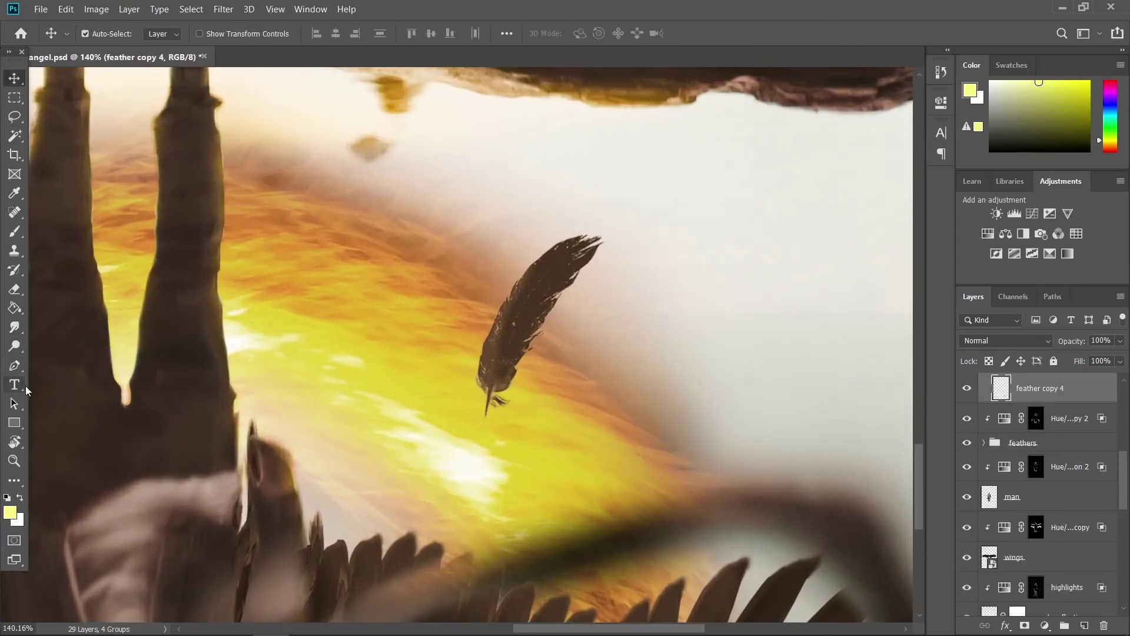
- Smudge the edges of the small reflected feathers on the feather copy 4 and feather copy 6 layers
{"action": "left_click", "coordinate": [14, 327]}
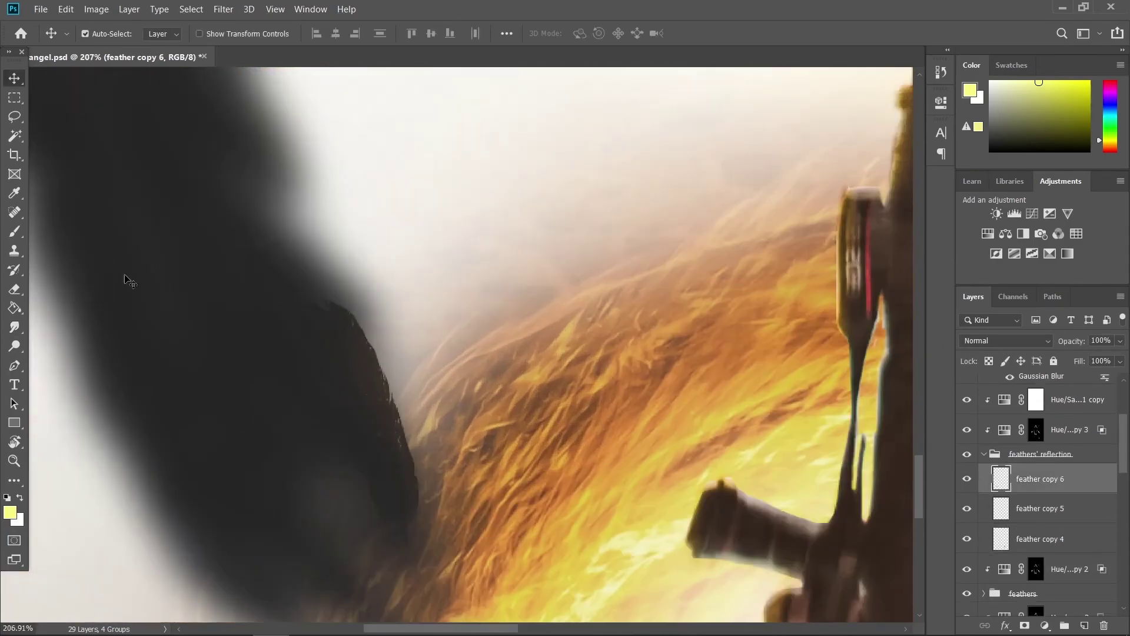
{"action": "left_click", "coordinate": [14, 326]}
{"action": "mouse_move", "coordinate": [347, 306]}
{"action": "left_mouse_down"}
{"action": "mouse_move", "coordinate": [422, 406]}
{"action": "mouse_move", "coordinate": [441, 467]}
{"action": "left_mouse_up"}
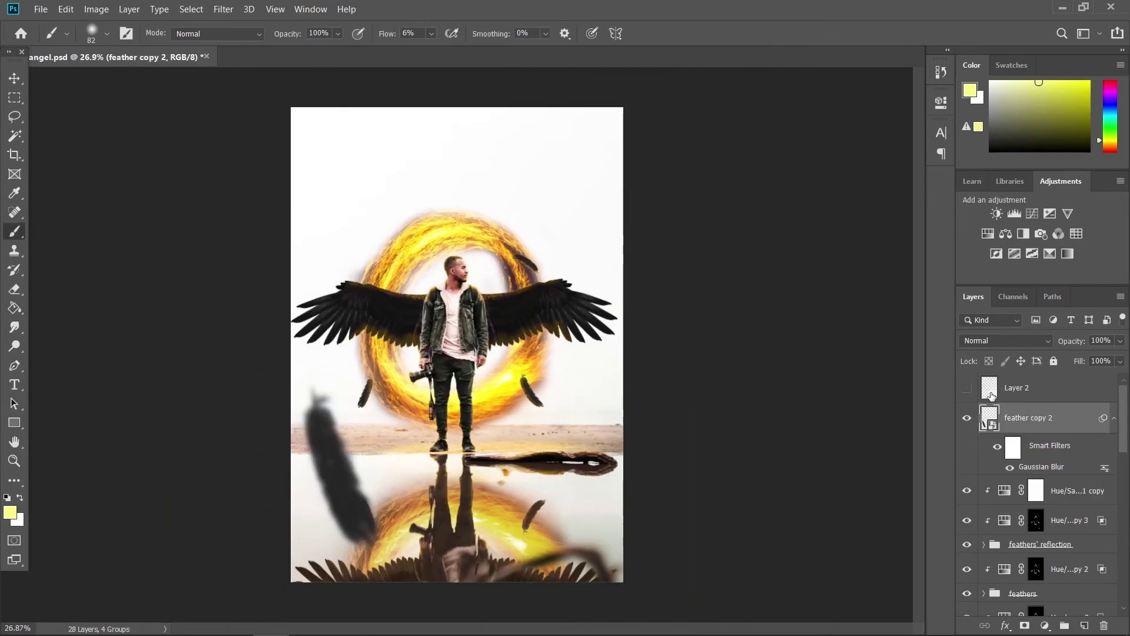
- Compare the image with and without the haze of Layer 2, leave it hidden, and stamp the visible layers into a merged layer
{"action": "left_click", "coordinate": [968, 389]}
{"action": "left_click", "coordinate": [967, 388]}
{"action": "left_click", "coordinate": [968, 388]}
{"action": "left_click", "coordinate": [968, 389]}
{"action": "key", "text": "ctrl+alt+shift+e"}
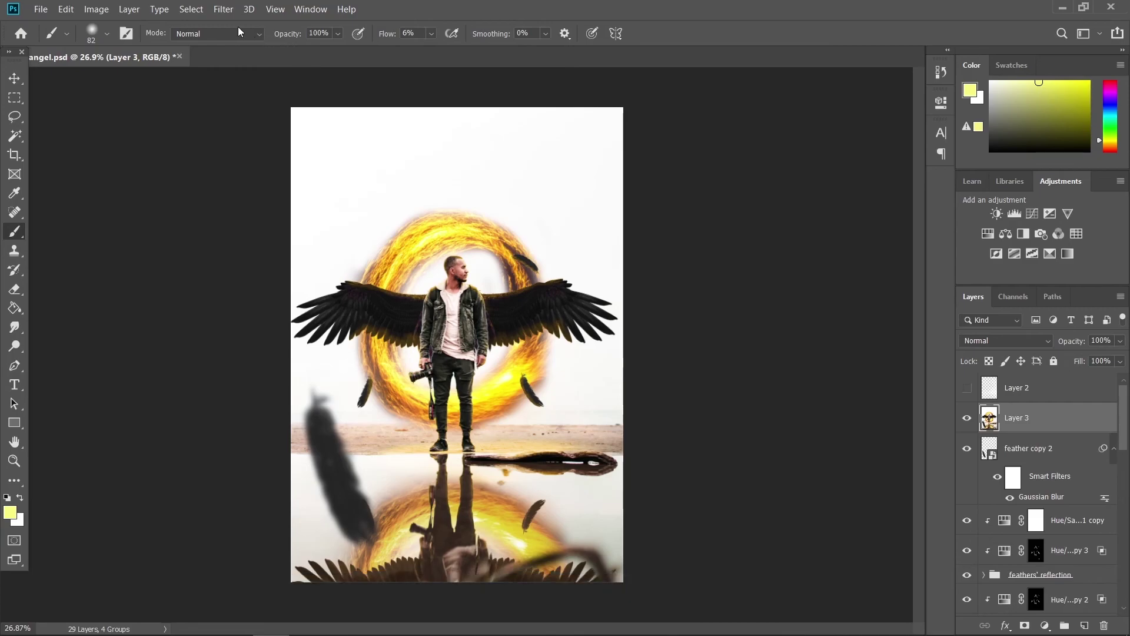
- Open the Camera Raw Filter on the merged layer, set Clarity to +15 and Saturation to +6, and adjust the tonal sliders
{"action": "left_click", "coordinate": [223, 11]}
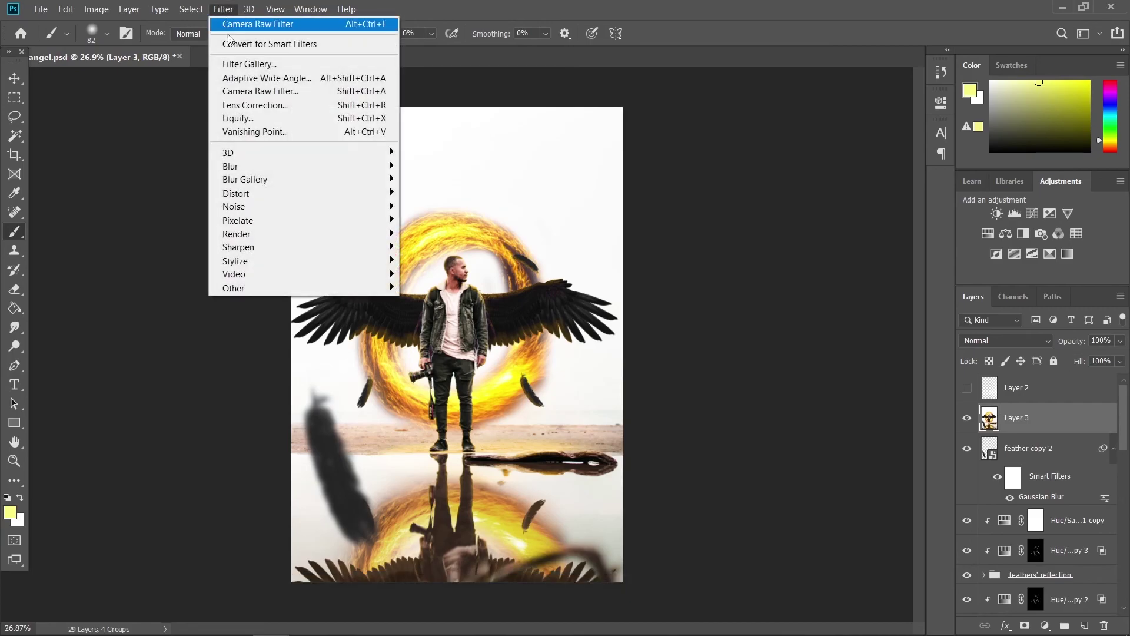
{"action": "left_click", "coordinate": [248, 91]}
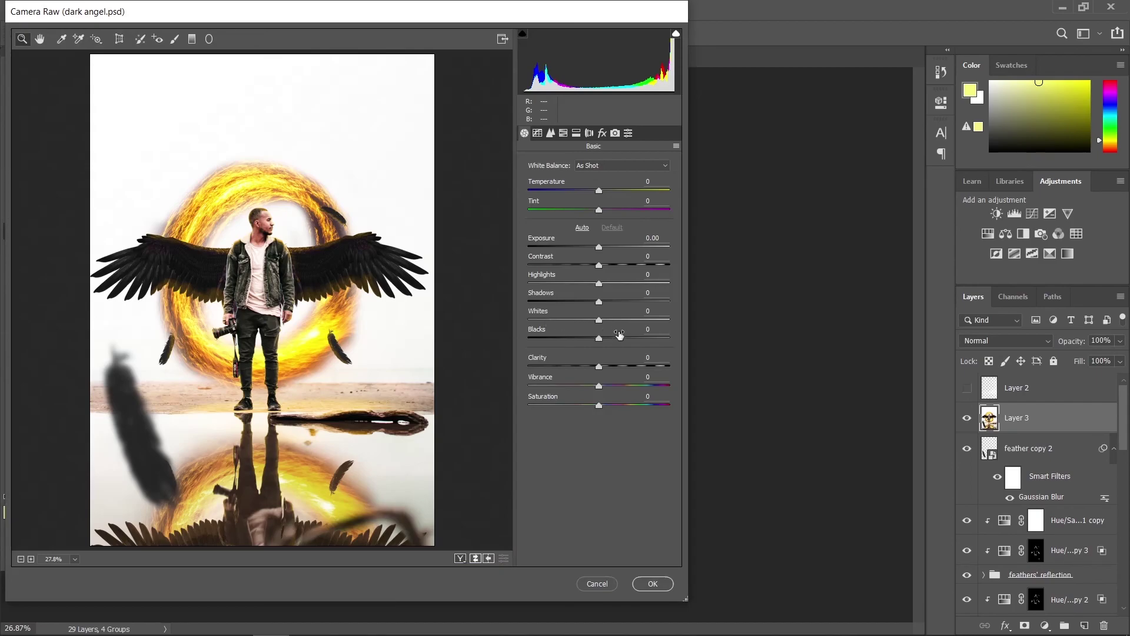
{"action": "left_click_drag", "start_coordinate": [599, 366], "coordinate": [603, 407]}
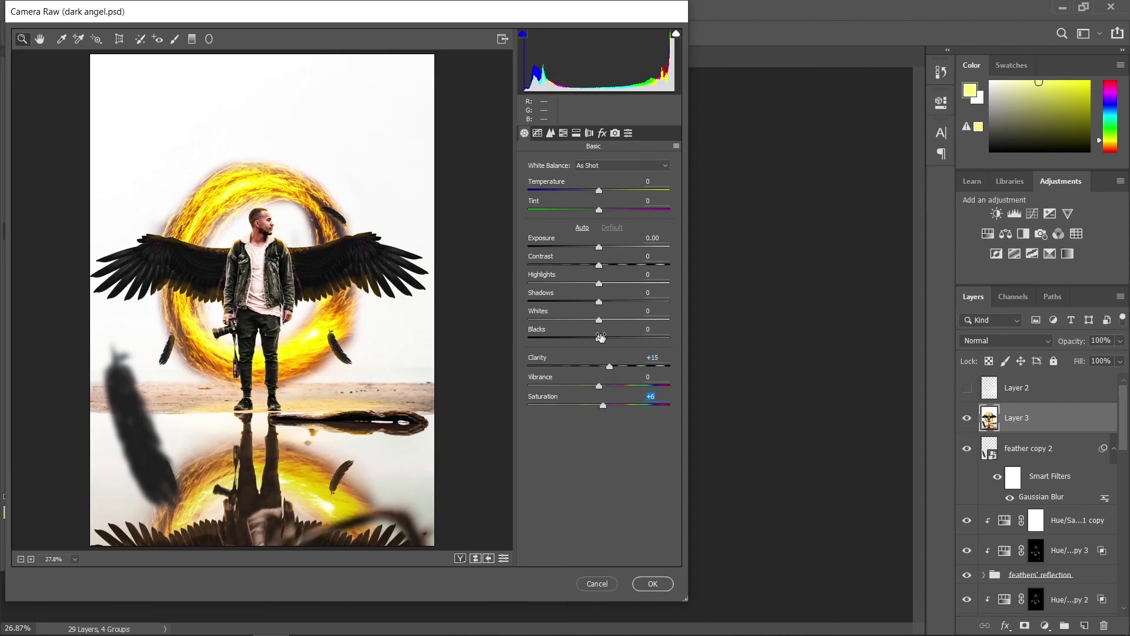
{"action": "left_click_drag", "start_coordinate": [600, 337], "coordinate": [605, 309]}
{"action": "left_click_drag", "start_coordinate": [599, 285], "coordinate": [583, 265]}
- Set the parametric tone curve's Shadows to +7 and Darks to +3, apply the filter, and compare the image before and after
{"action": "left_click", "coordinate": [538, 133]}
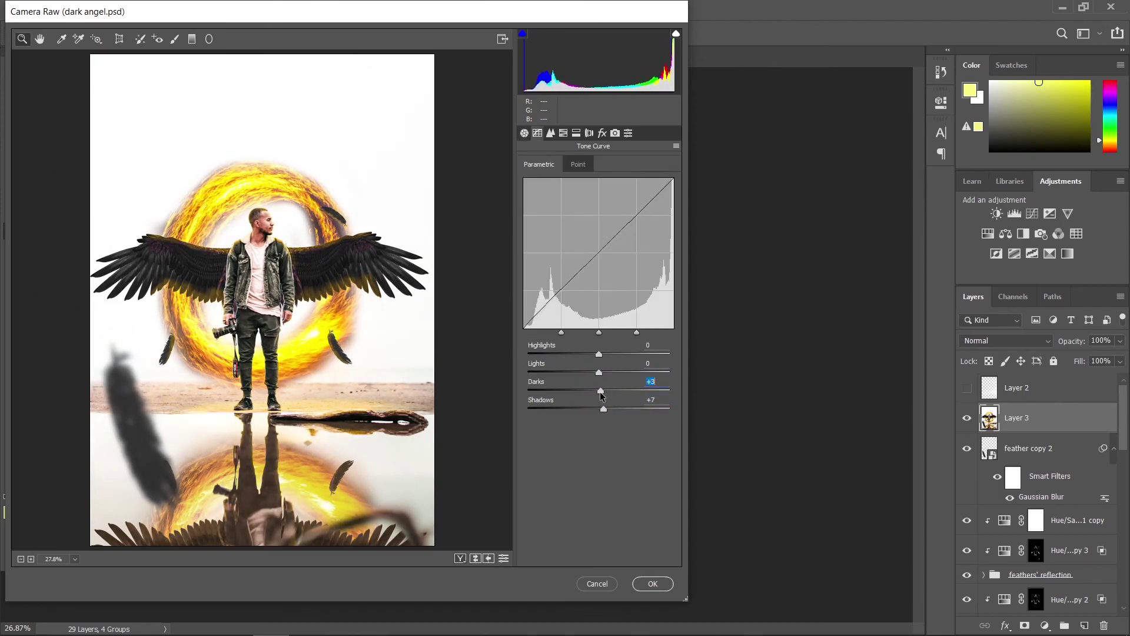
{"action": "left_click", "coordinate": [653, 583]}
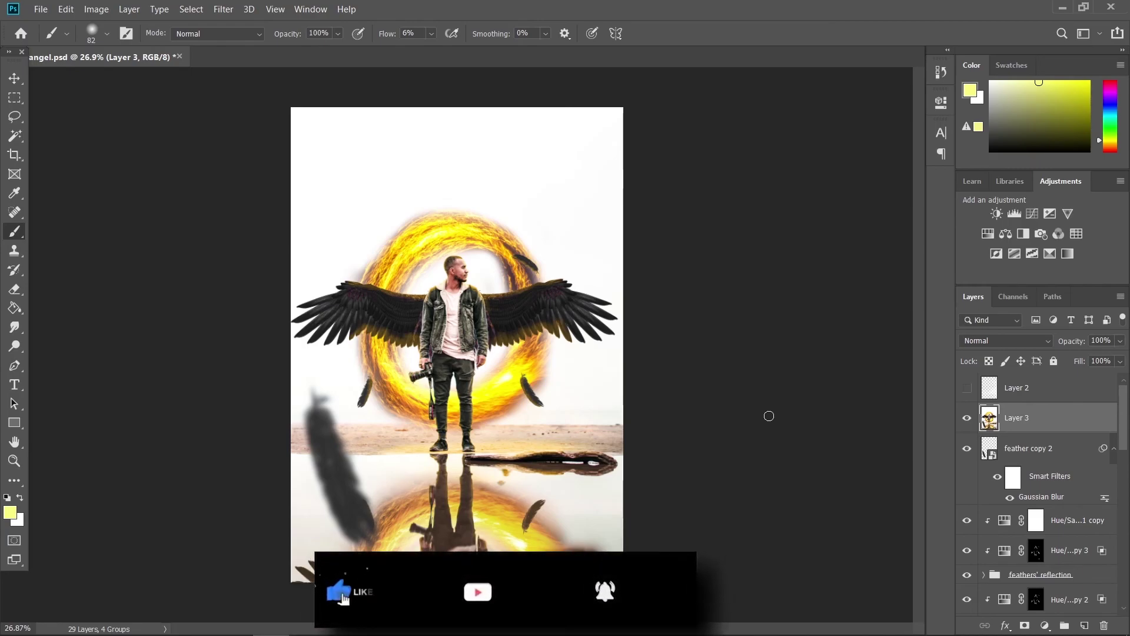
{"action": "left_click", "coordinate": [966, 418]}
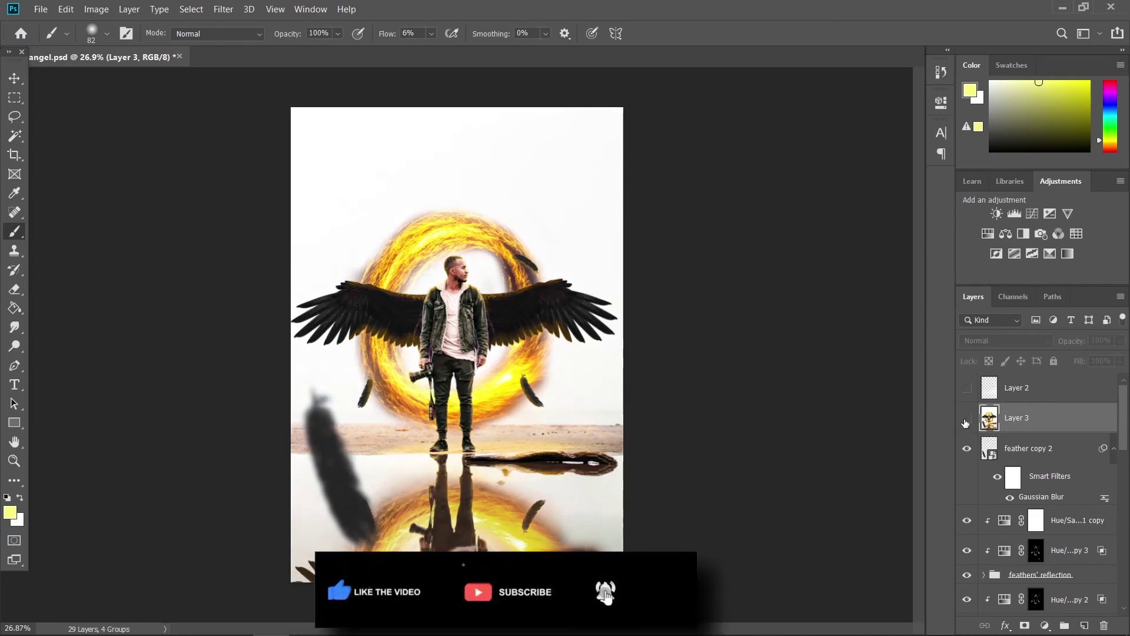
{"action": "left_click", "coordinate": [966, 420]}
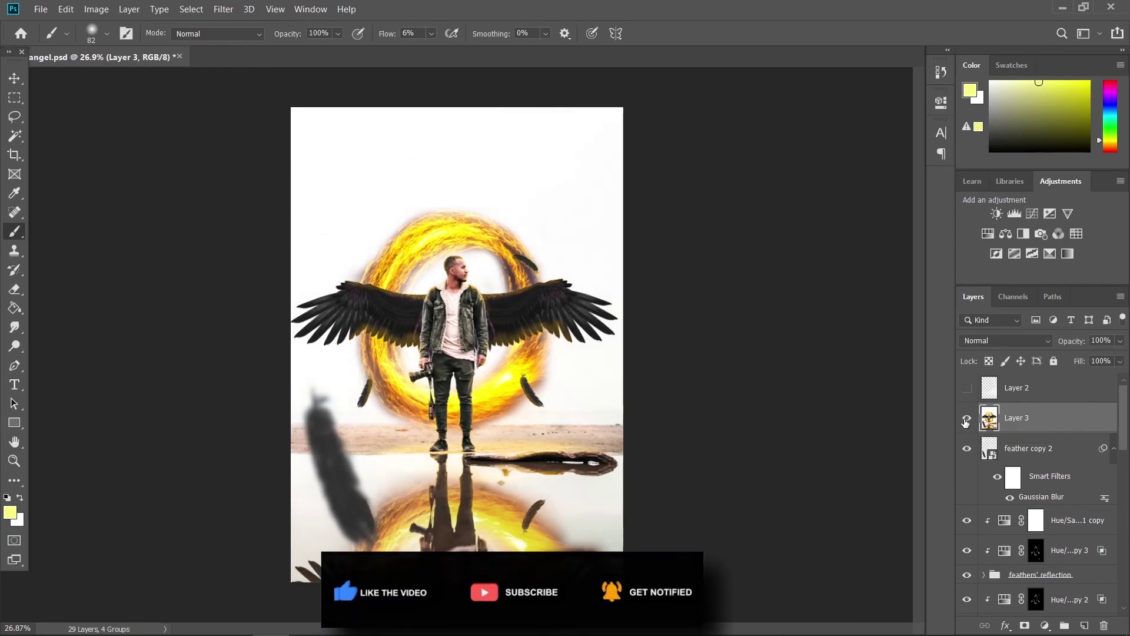